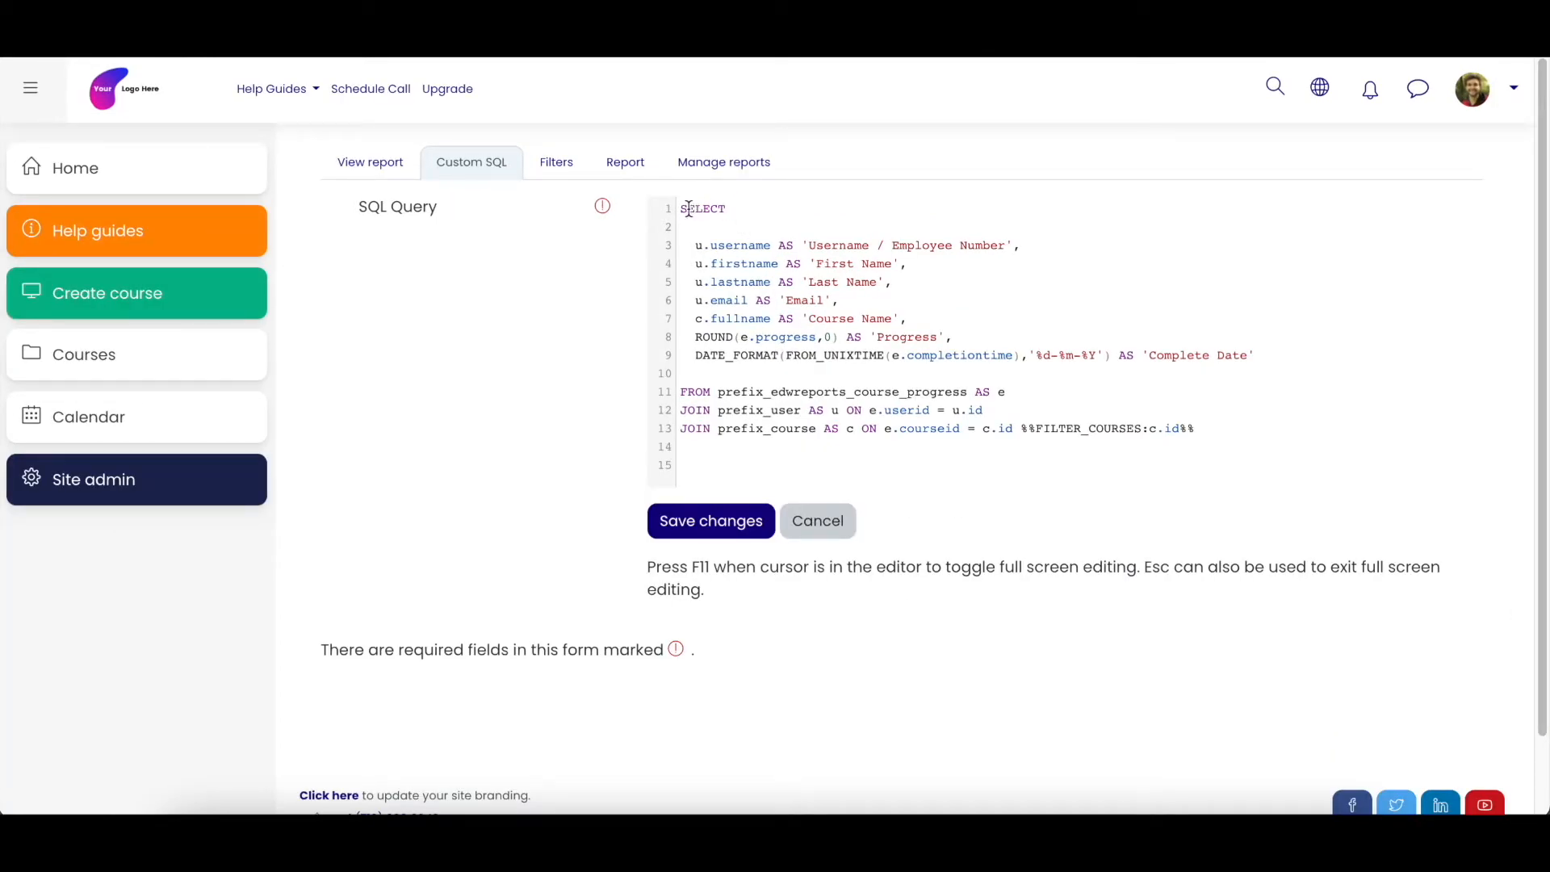
- Highlight the SELECT keyword at the start of the custom SQL query
click(686, 213)
click(683, 210)
drag(683, 210, 726, 210)
click(743, 243)
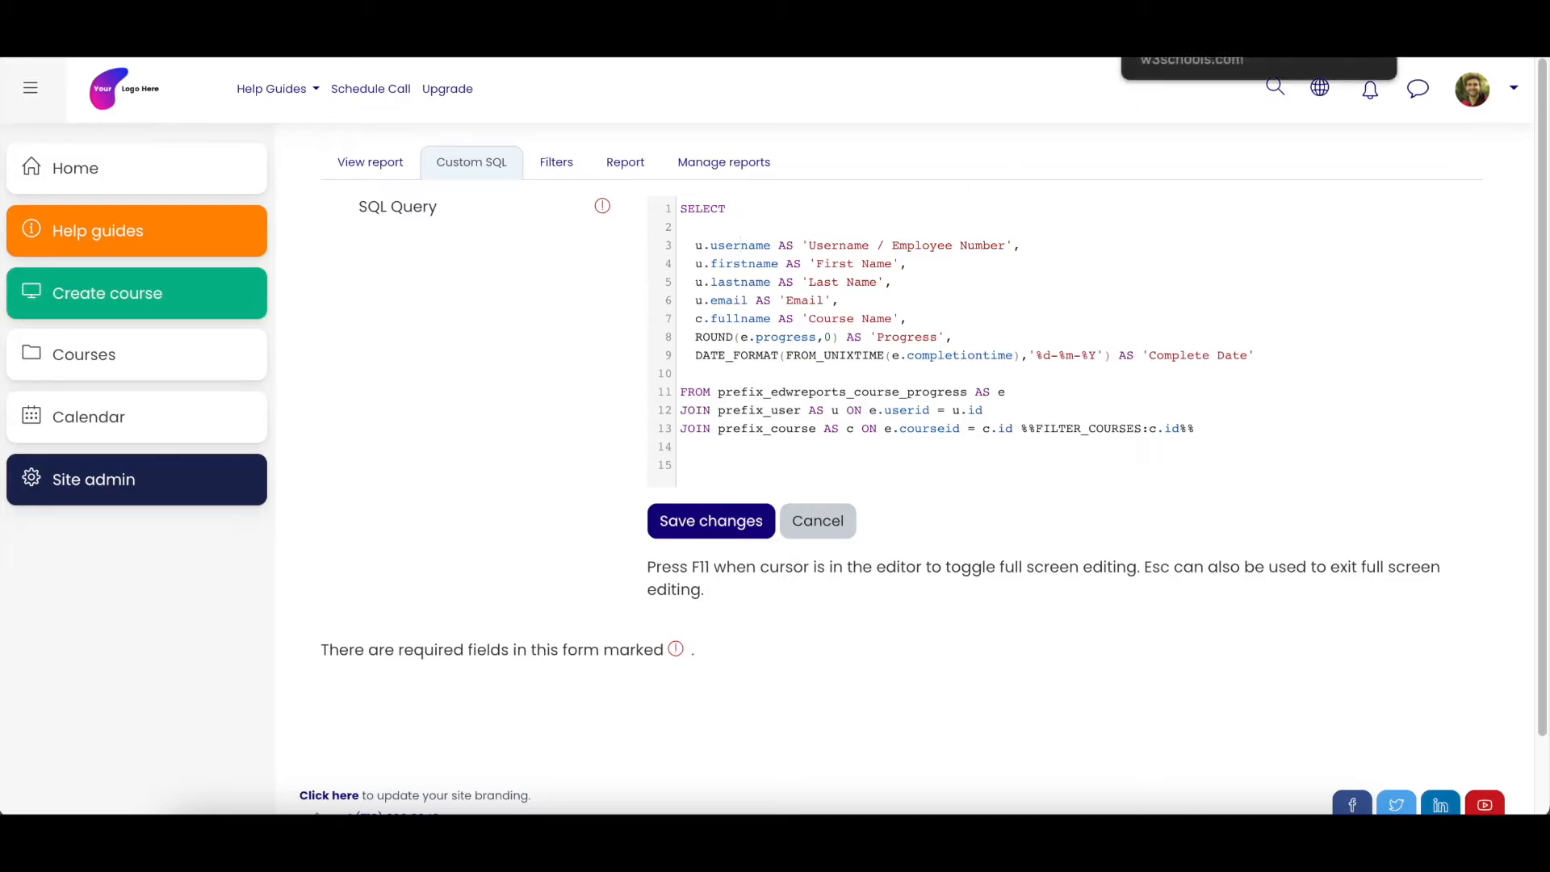
- Switch to the W3Schools SQL Tutorial and look through its chapter list, example and exercises
click(1179, 16)
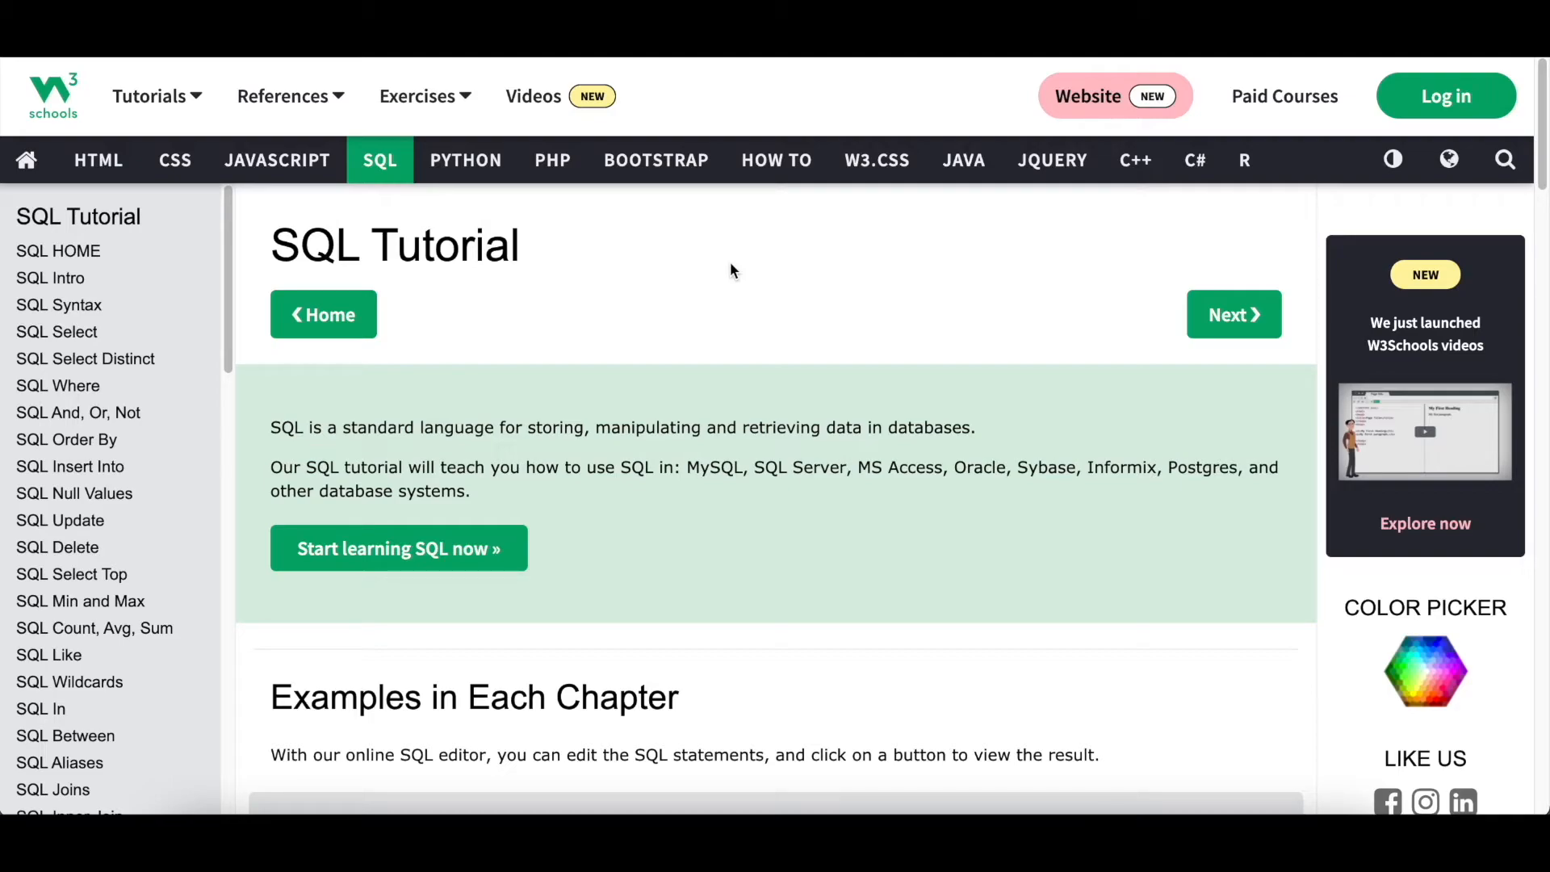
scroll(759, 492, down, 3)
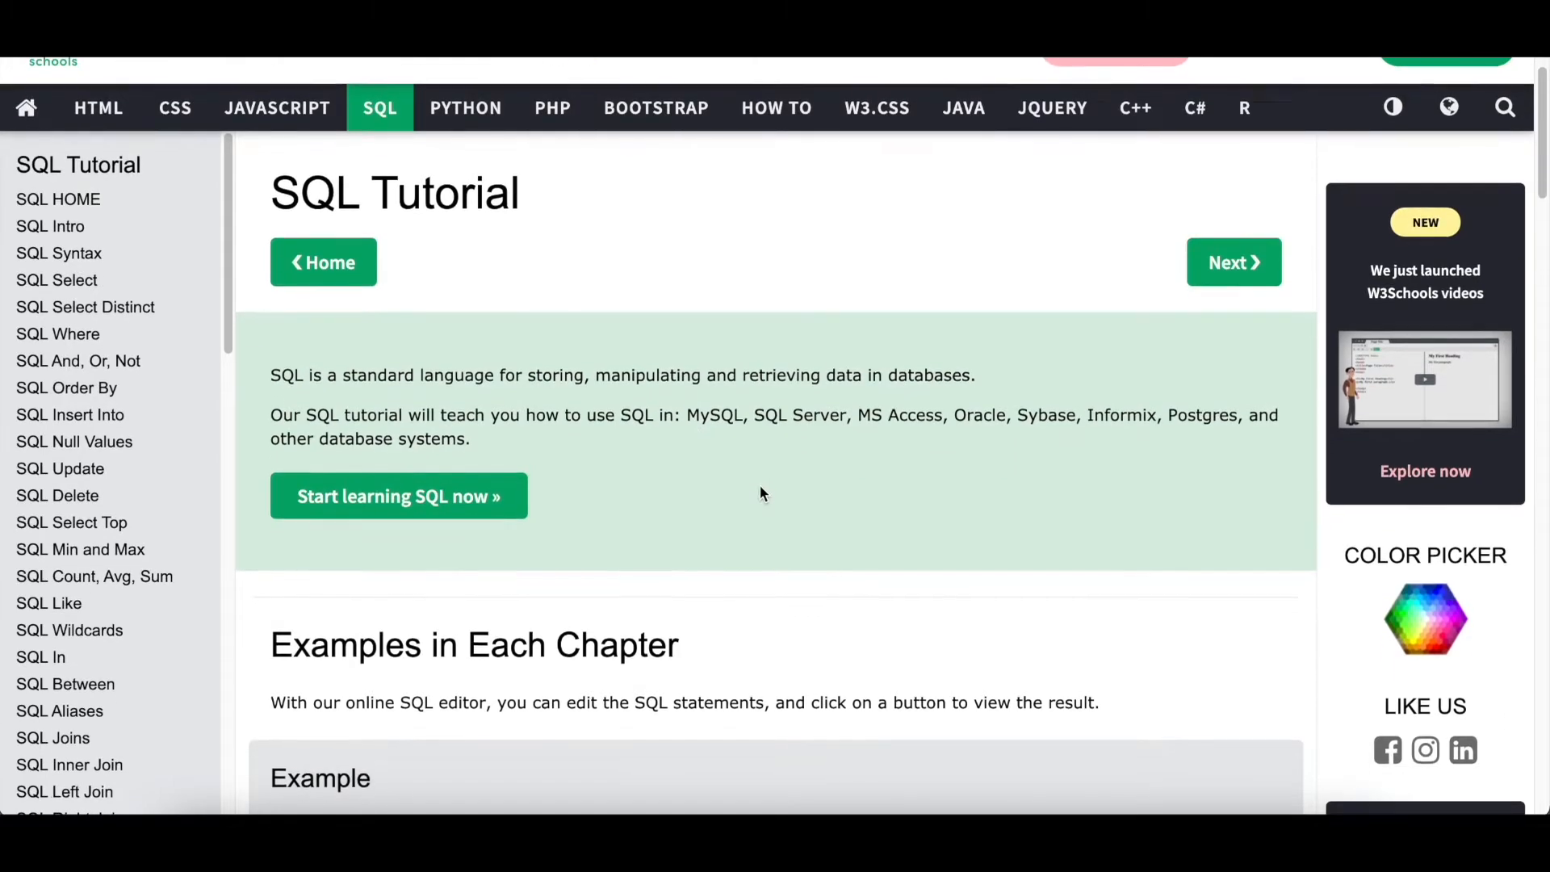
scroll(762, 494, down, 5)
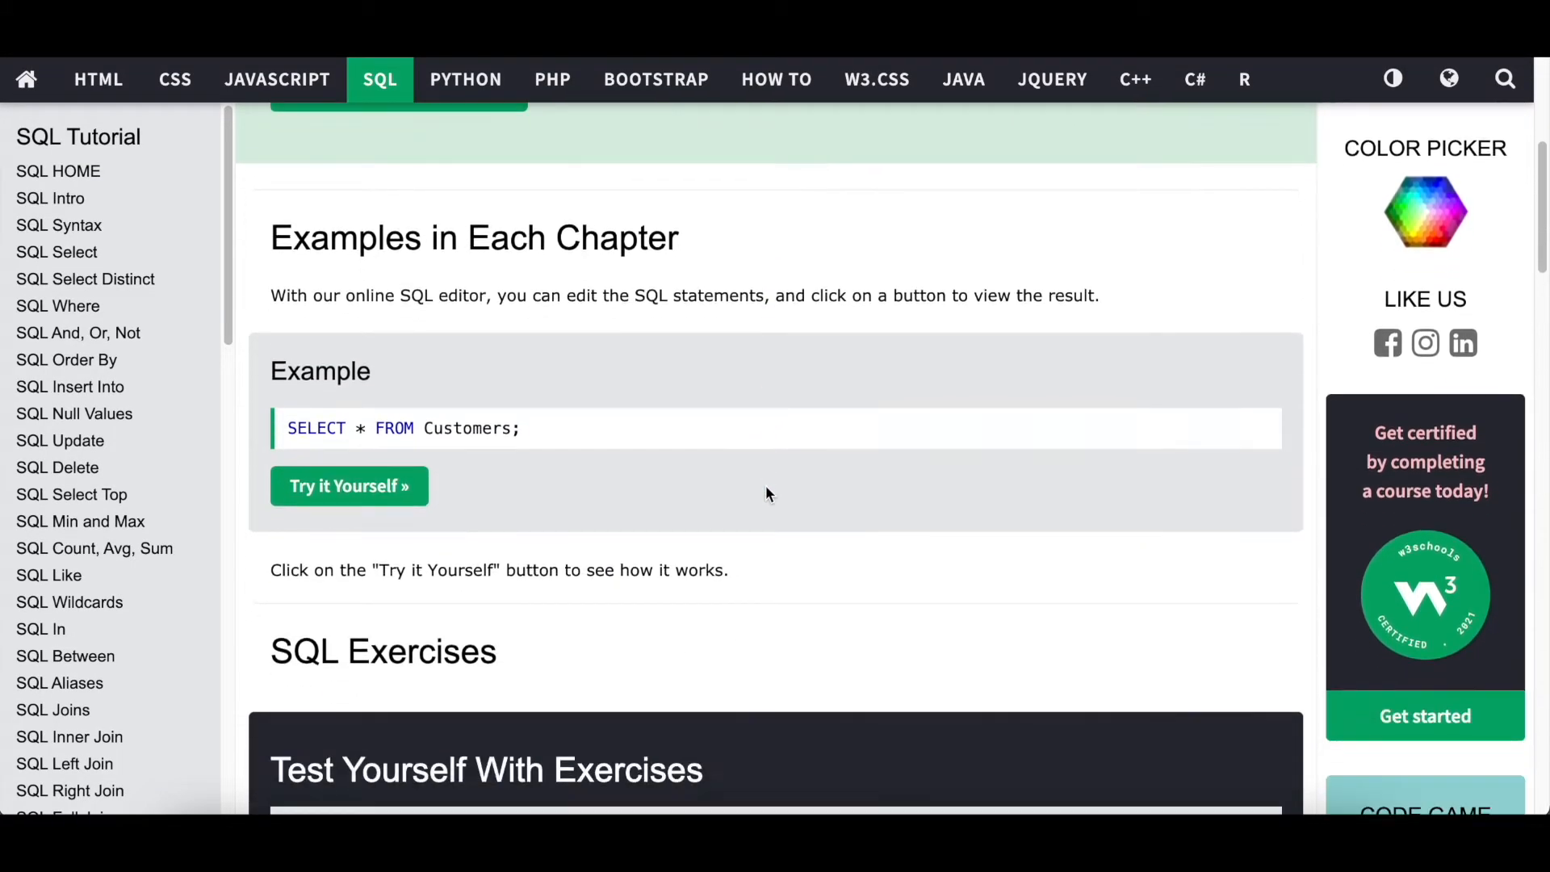
scroll(765, 494, down, 1)
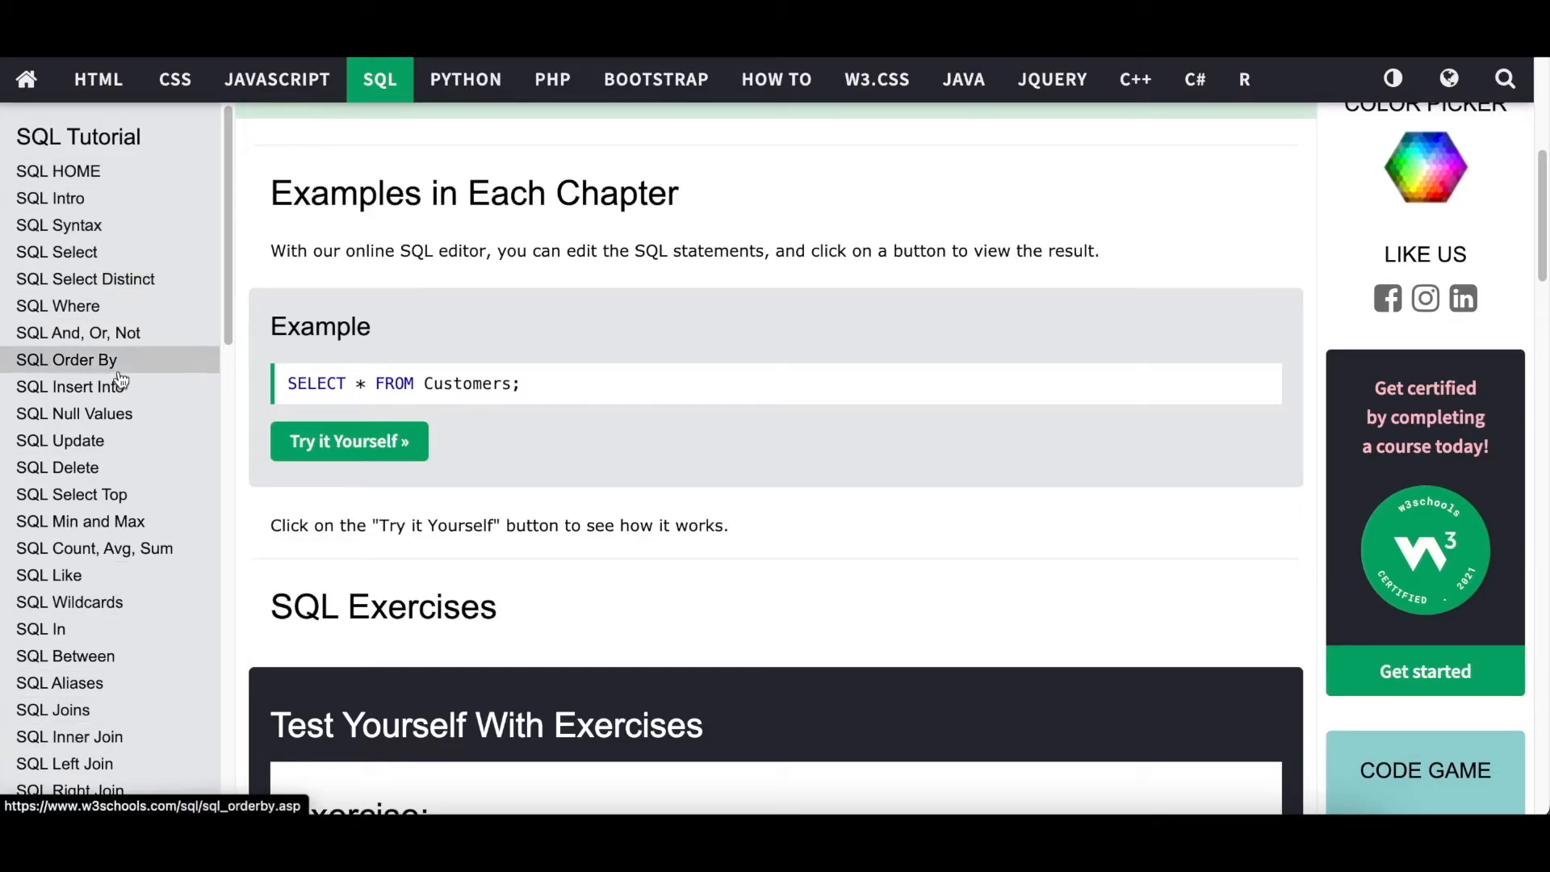
scroll(121, 379, down, 5)
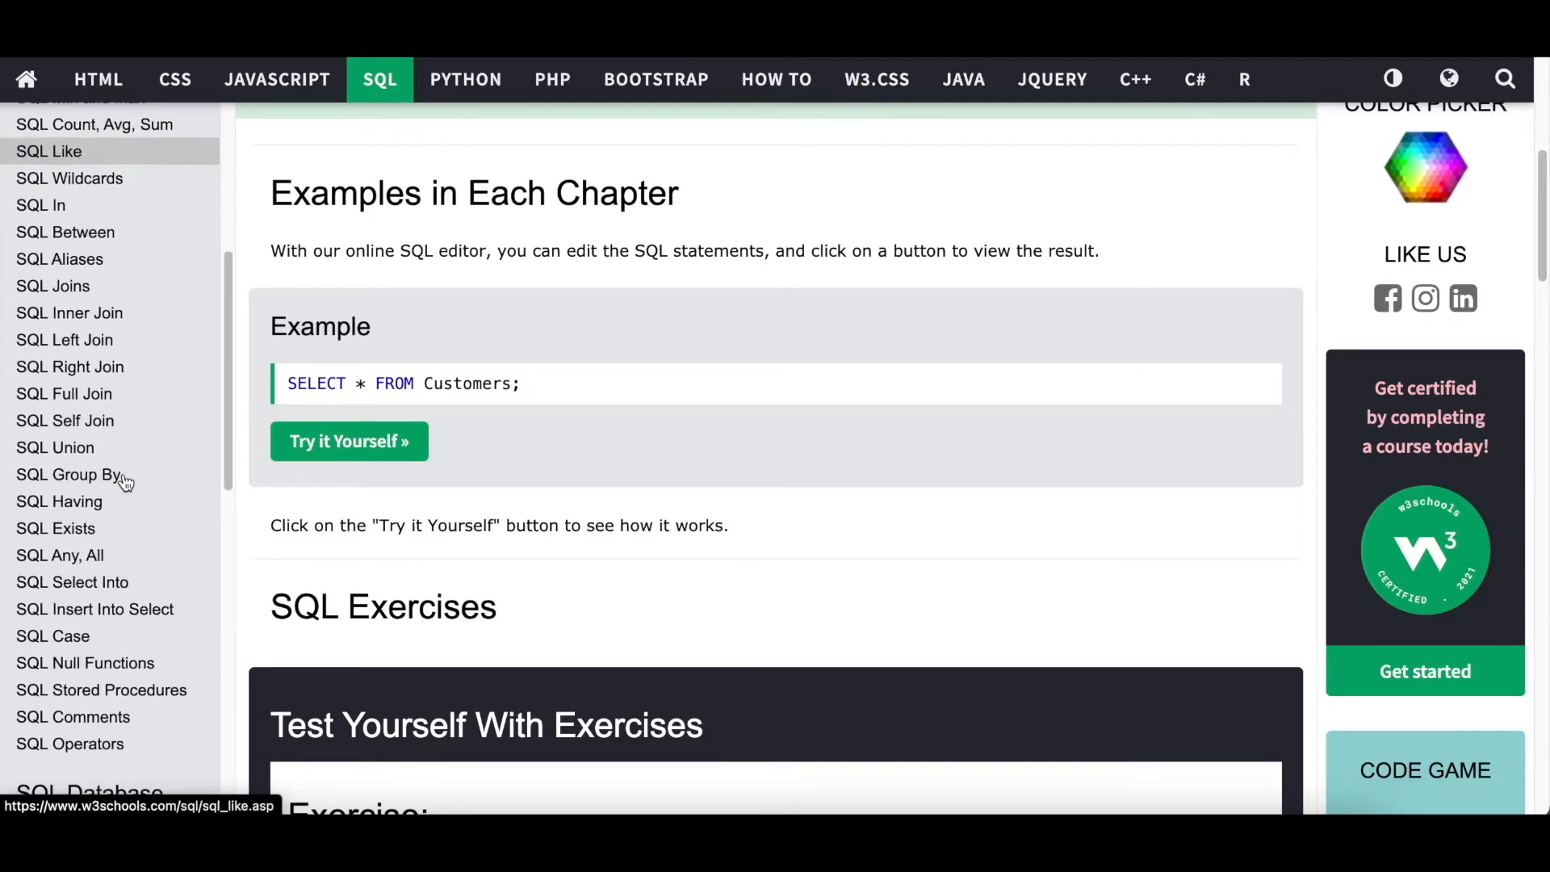
scroll(129, 533, up, 5)
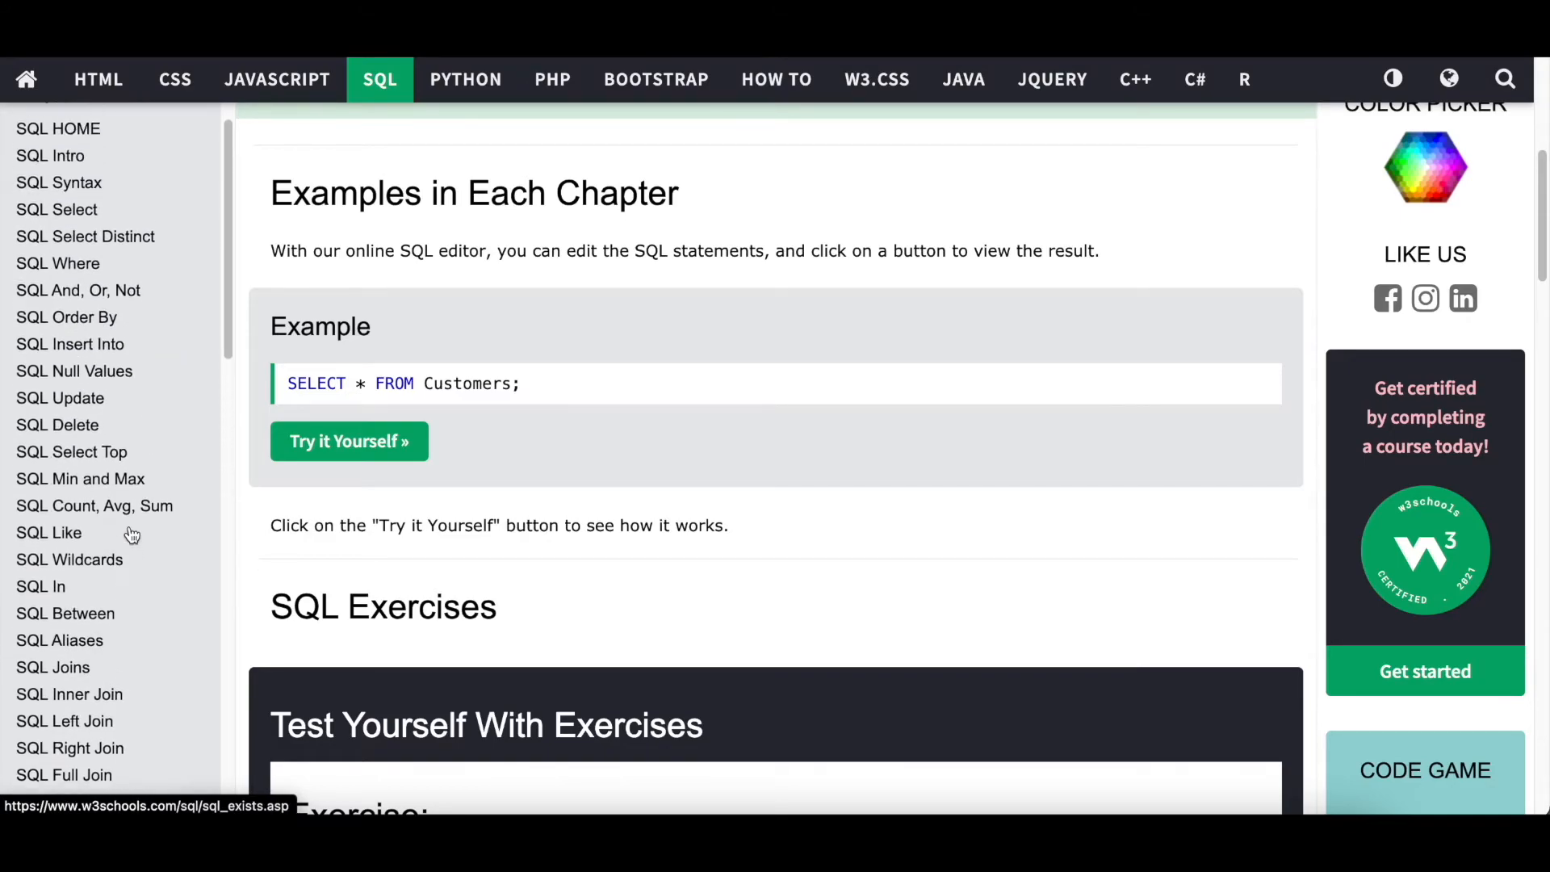
scroll(616, 477, down, 3)
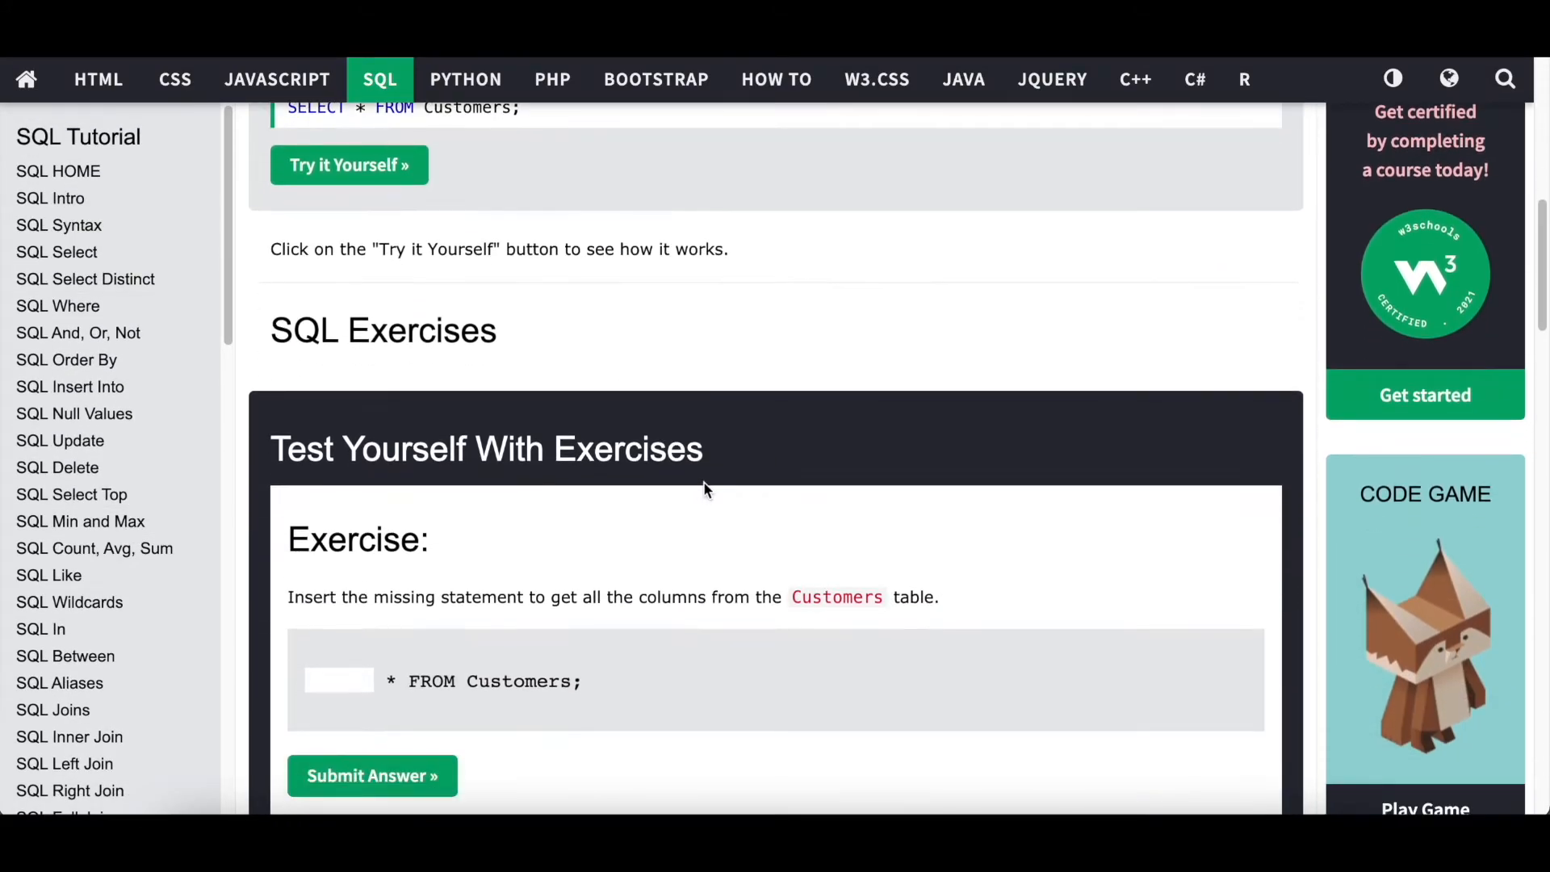
scroll(706, 490, down, 3)
scroll(707, 490, up, 4)
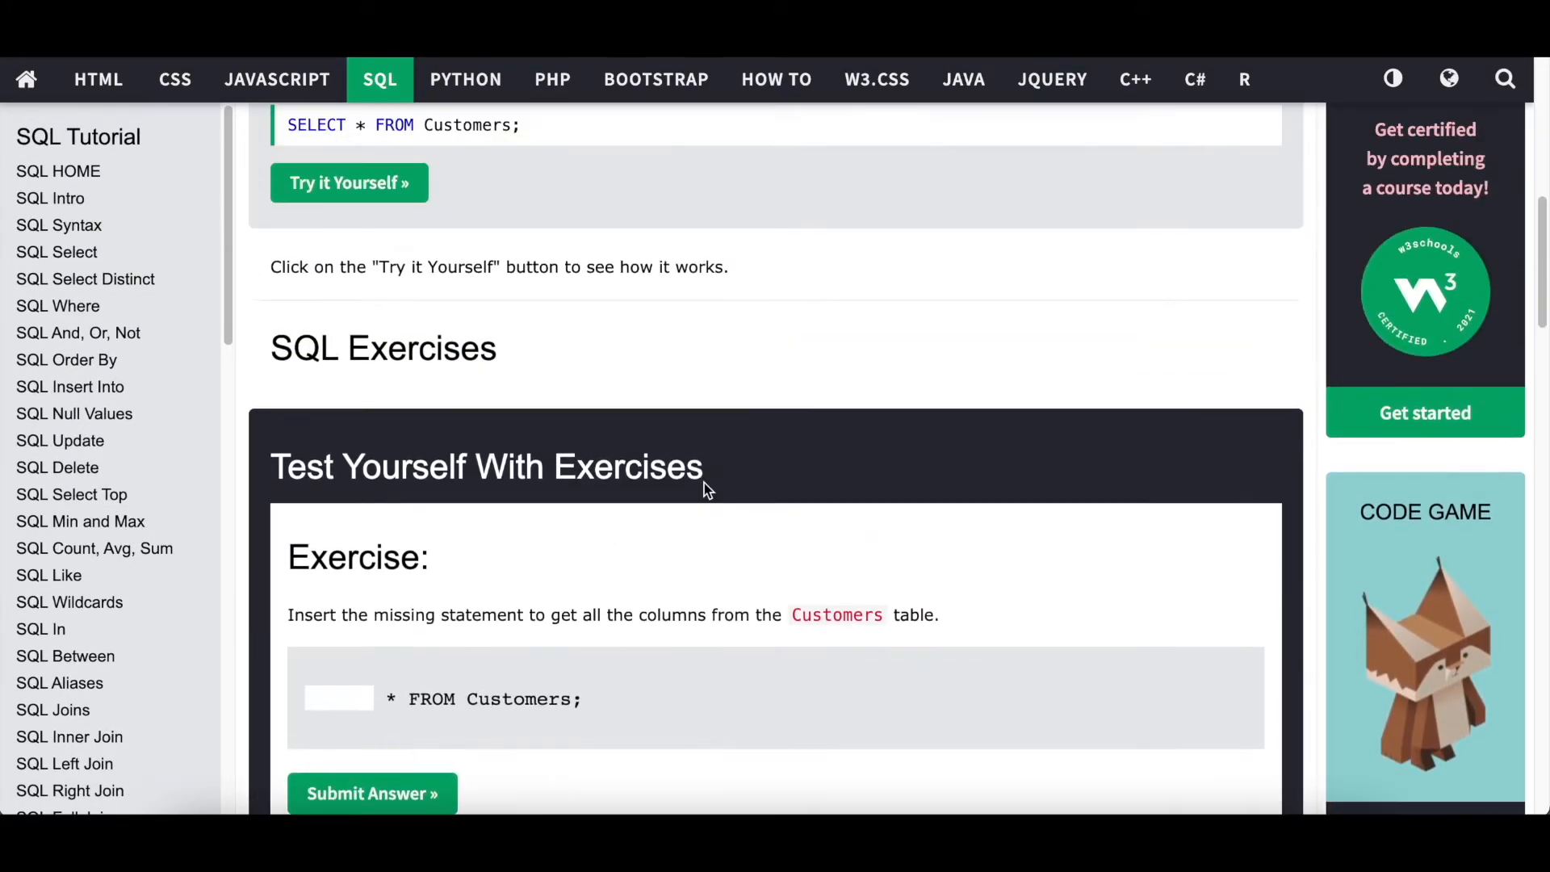
scroll(704, 483, up, 8)
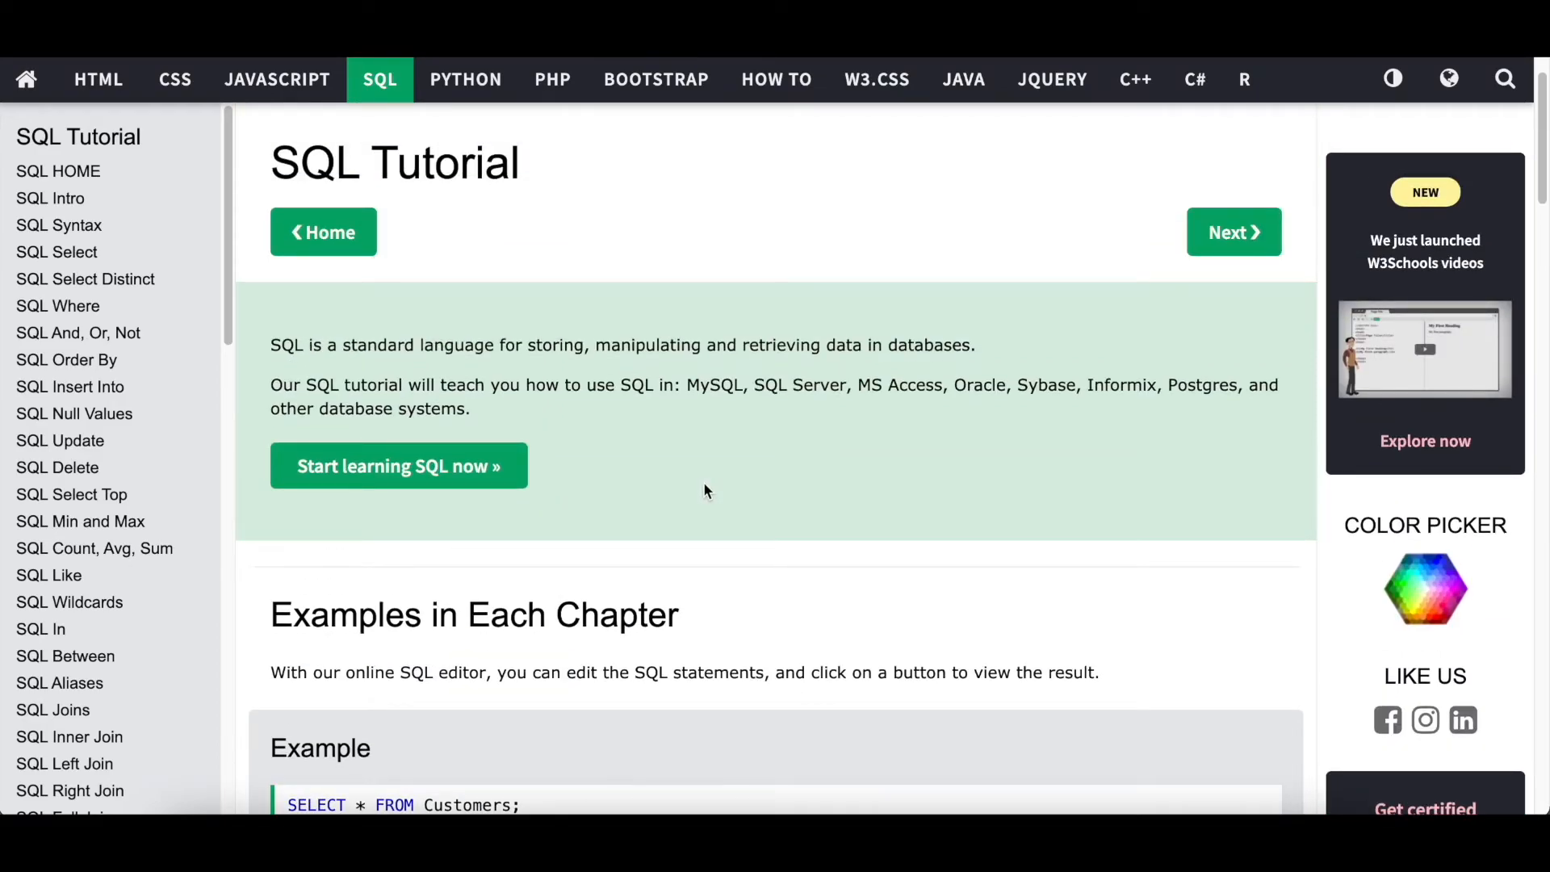
scroll(704, 491, up, 1)
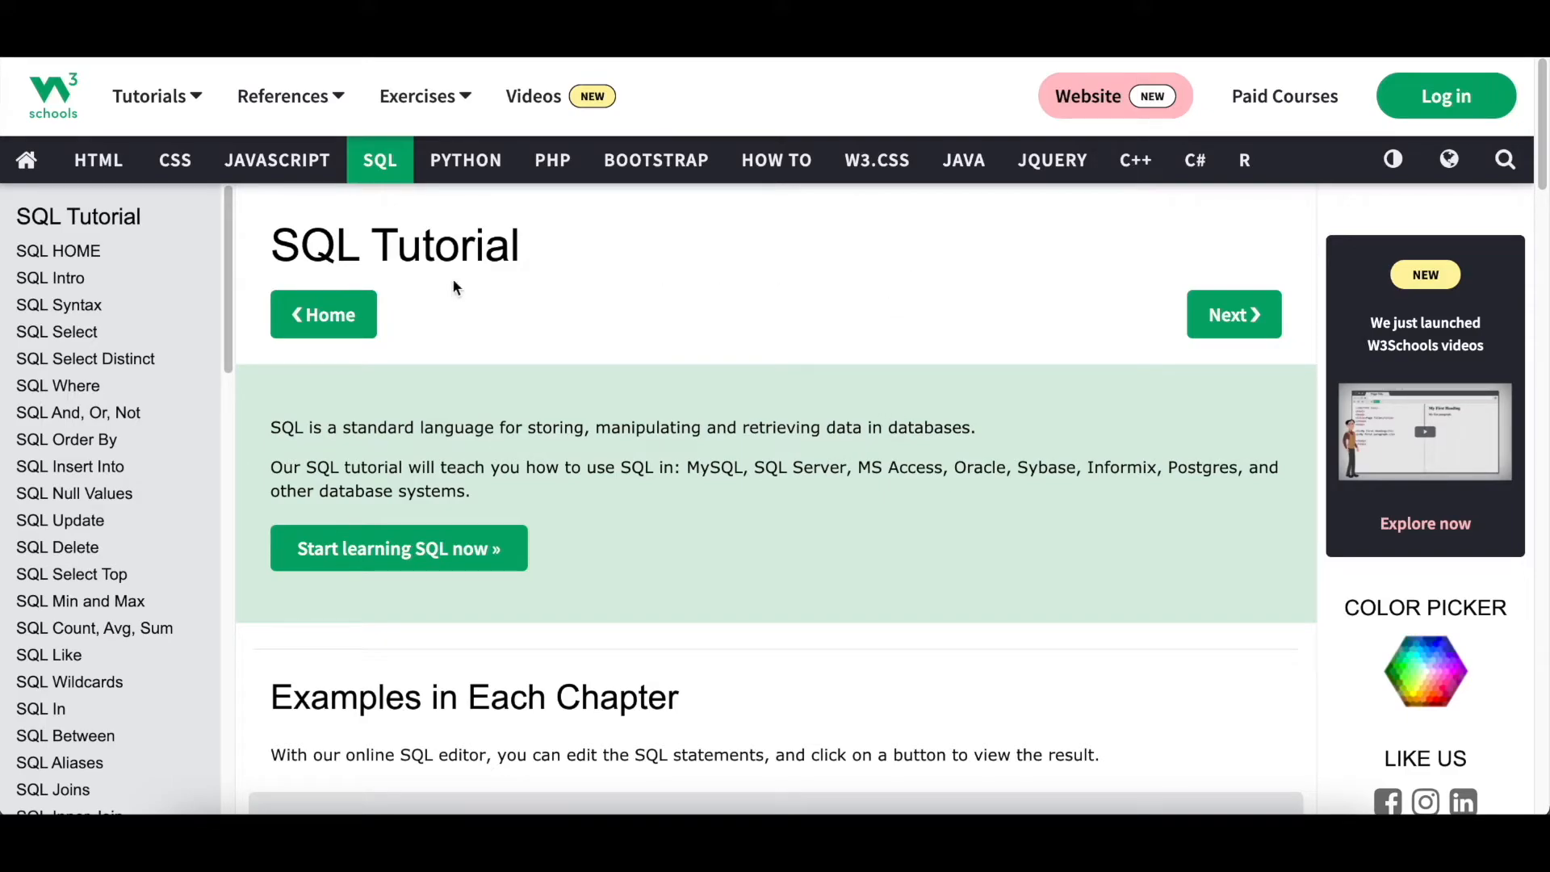
click(103, 334)
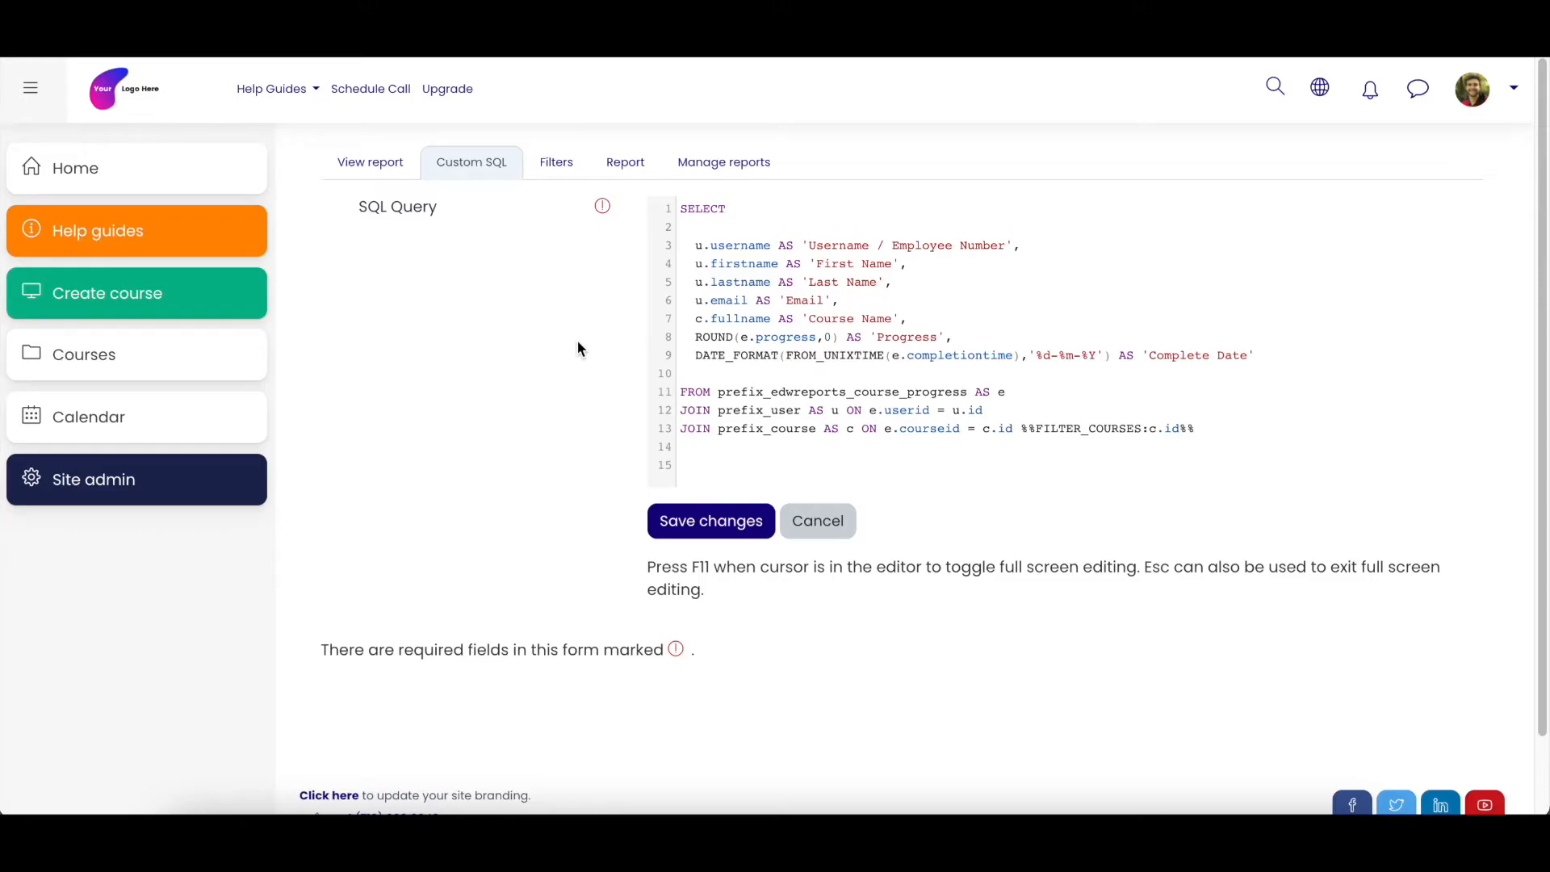
- Return to the report's custom SQL and highlight the SELECT keyword and the list of selected columns
drag(681, 208, 725, 208)
click(724, 208)
drag(699, 246, 1257, 348)
click(978, 324)
- Highlight the prefix_edwreports_course_progress table in the FROM line and the user table in the first JOIN line
drag(680, 391, 967, 390)
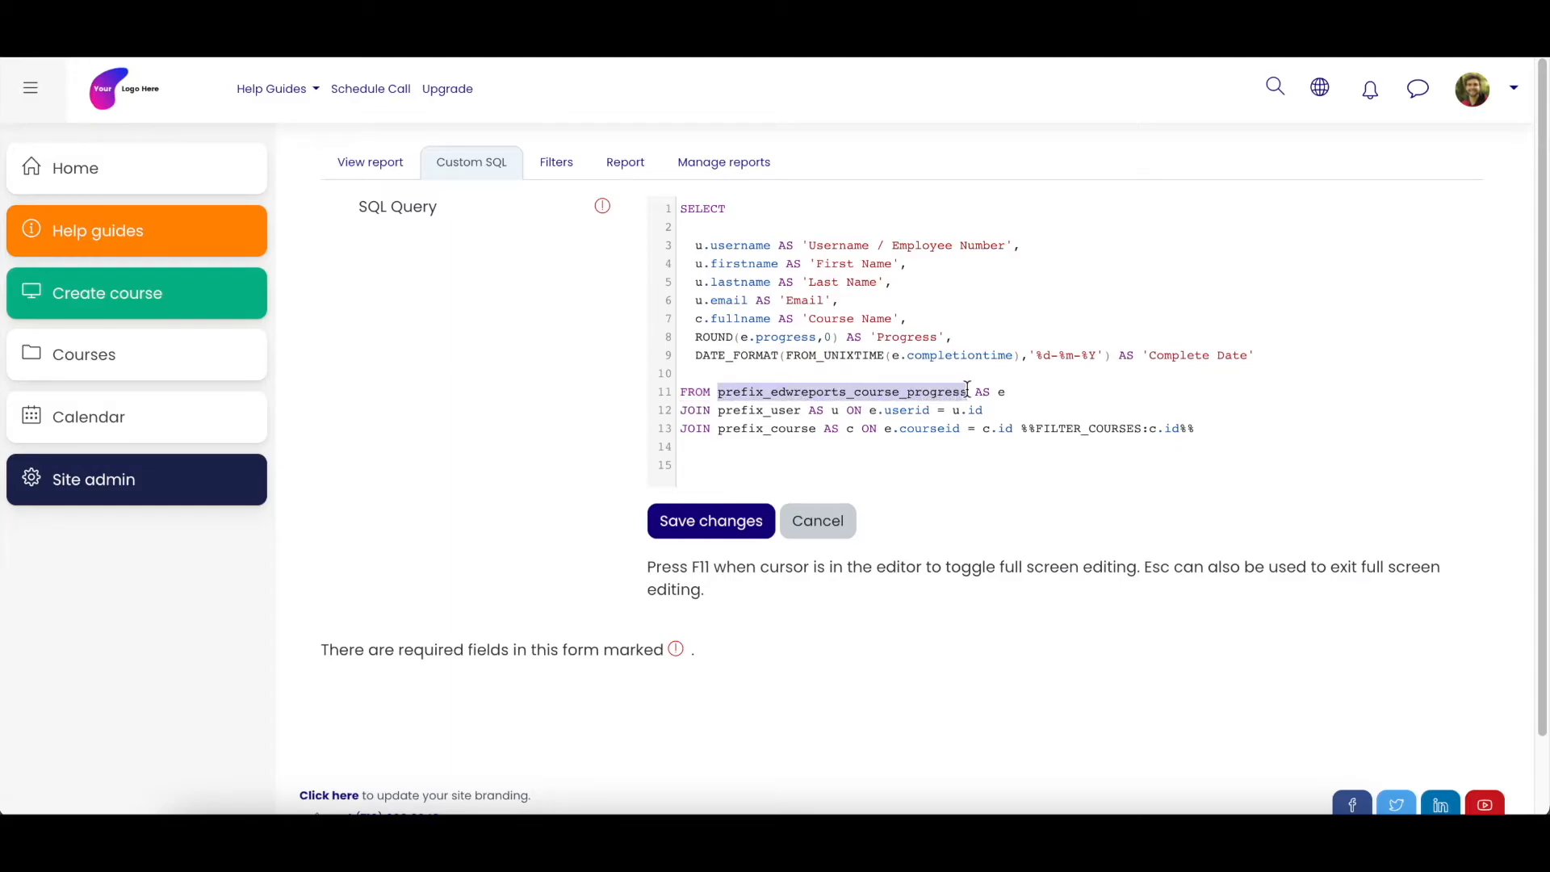
click(974, 392)
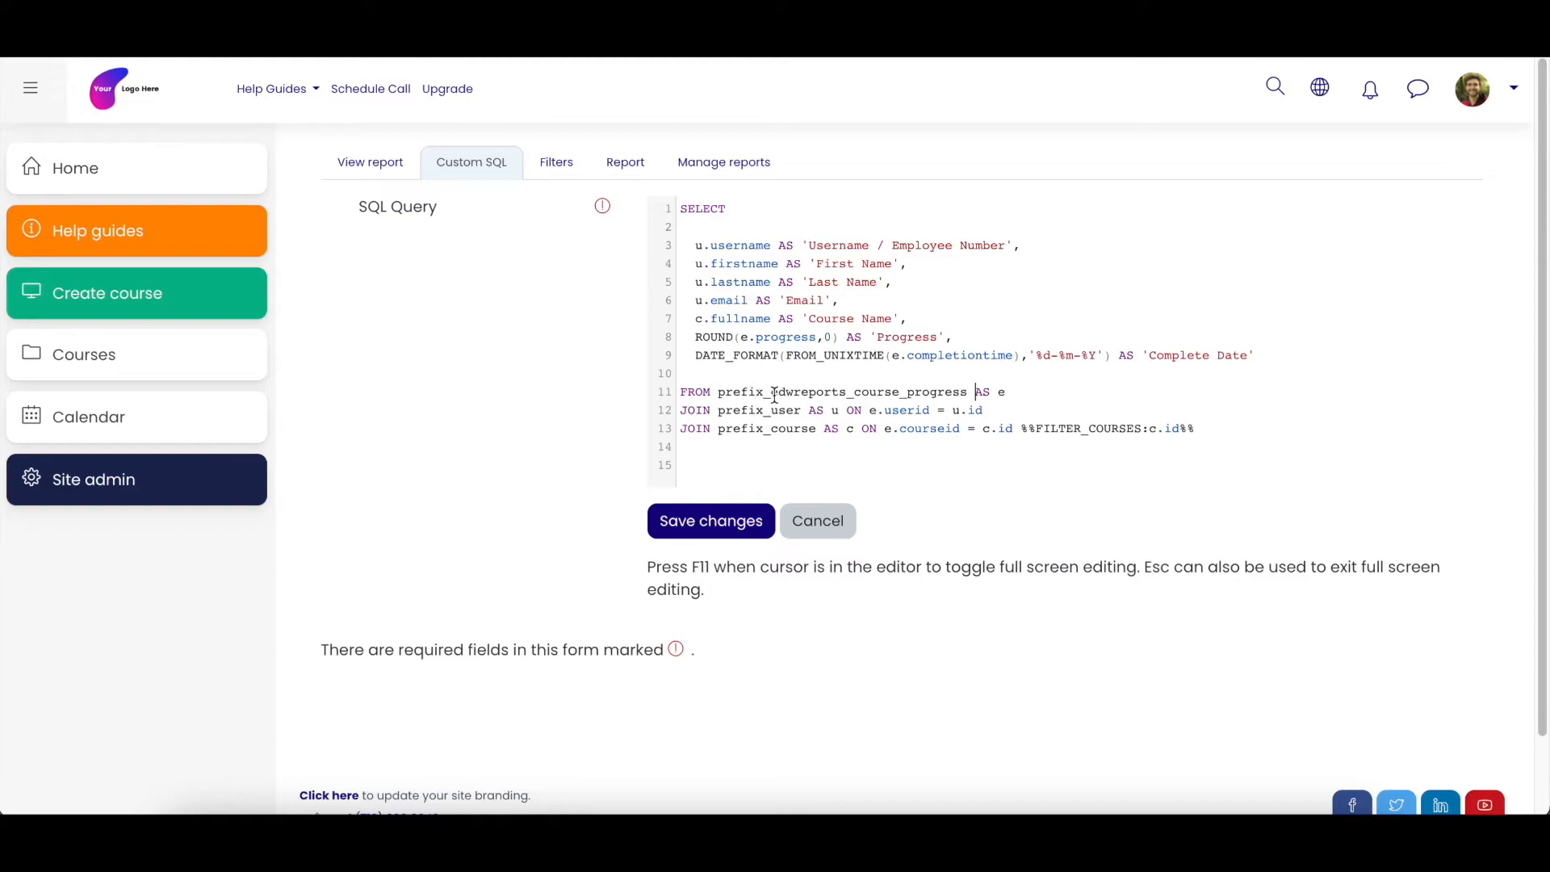
drag(771, 392, 966, 393)
drag(759, 410, 804, 409)
click(804, 424)
- Switch to the Pluto LMS Database Structure spreadsheet in Google Sheets and review the columns of the prefix_user sheet
click(695, 8)
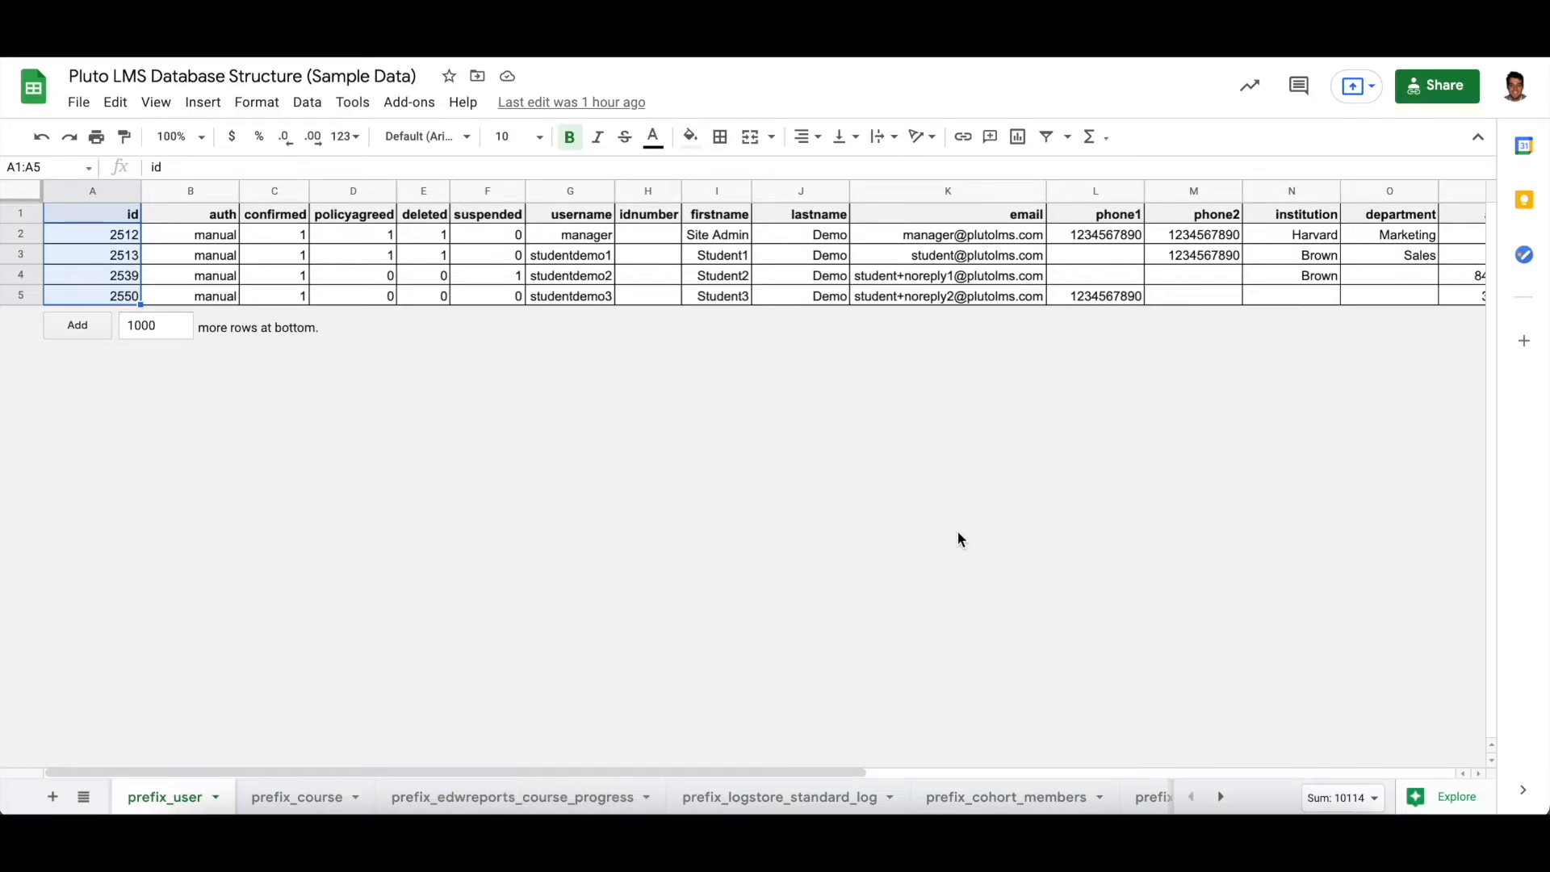
click(420, 278)
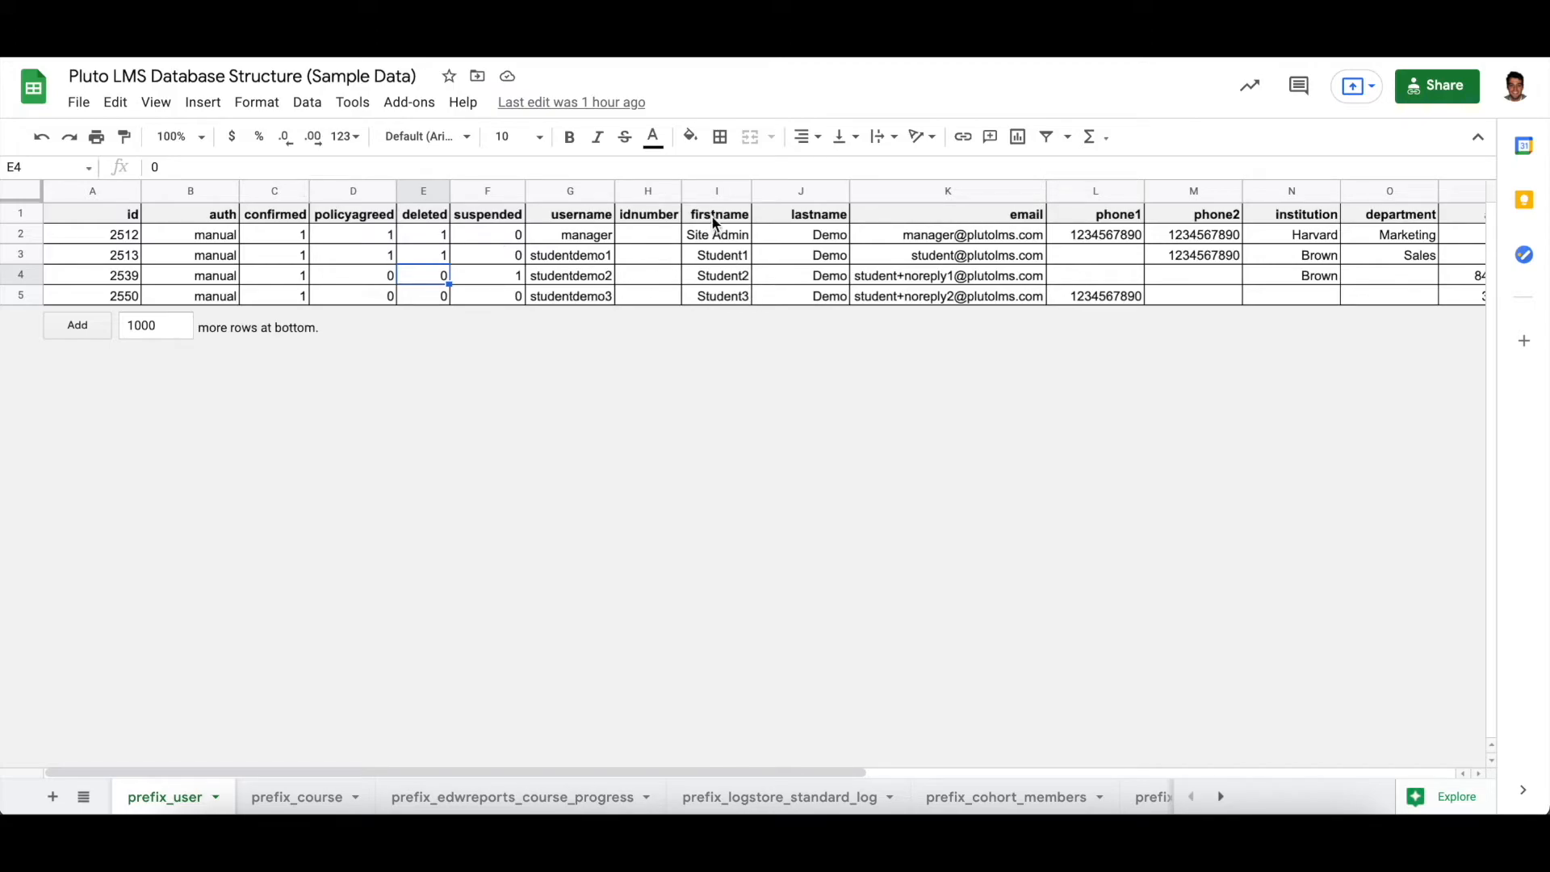
drag(776, 767, 694, 778)
- Open the prefix_course sheet and examine its enddate and timecreated columns
click(295, 799)
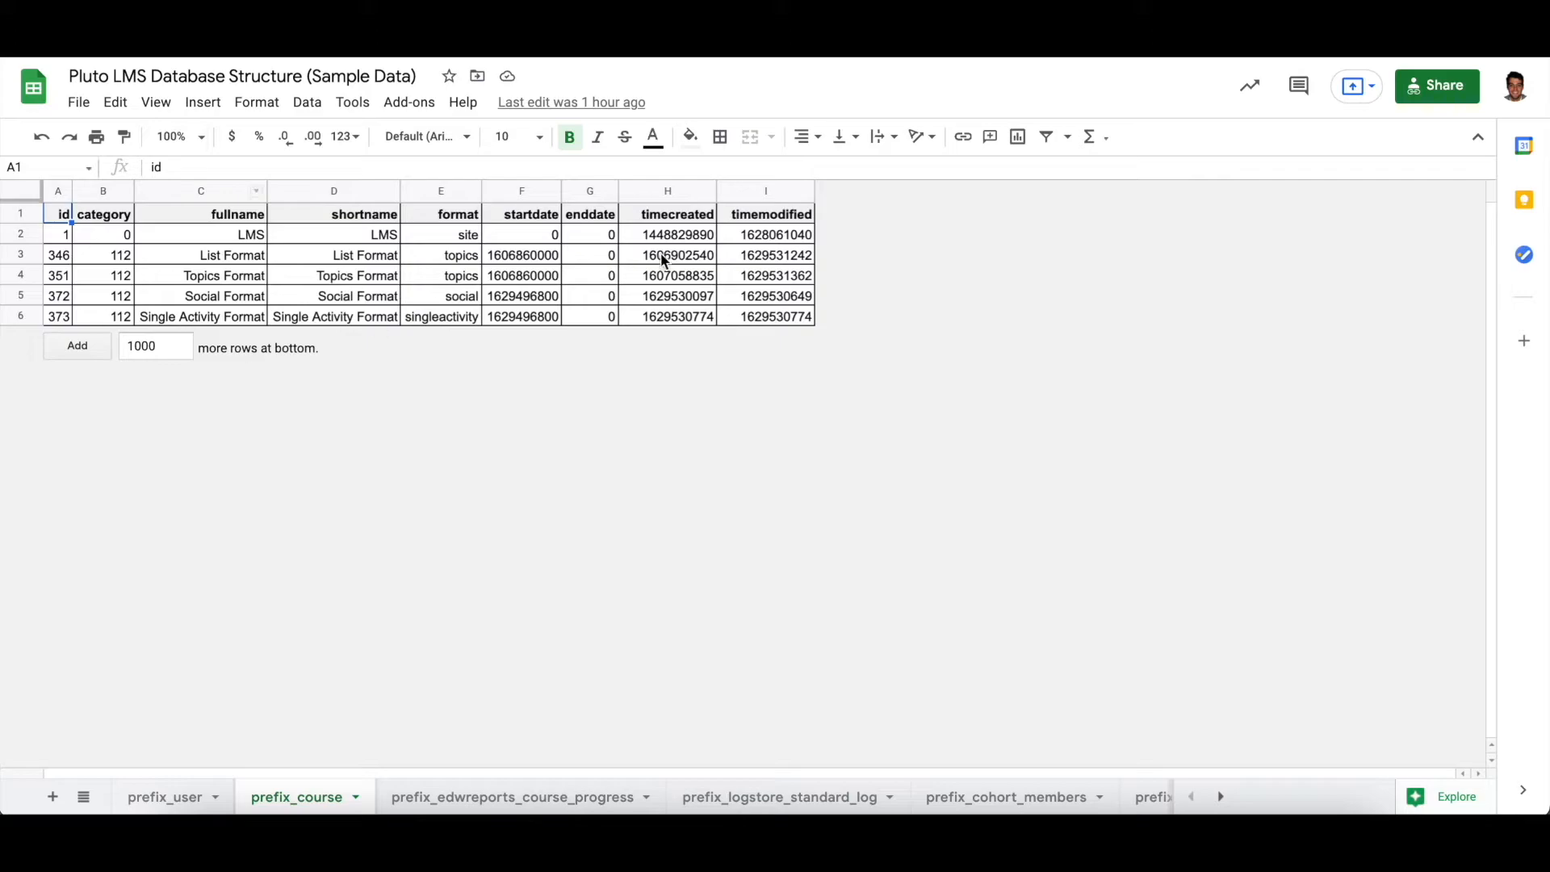
click(602, 258)
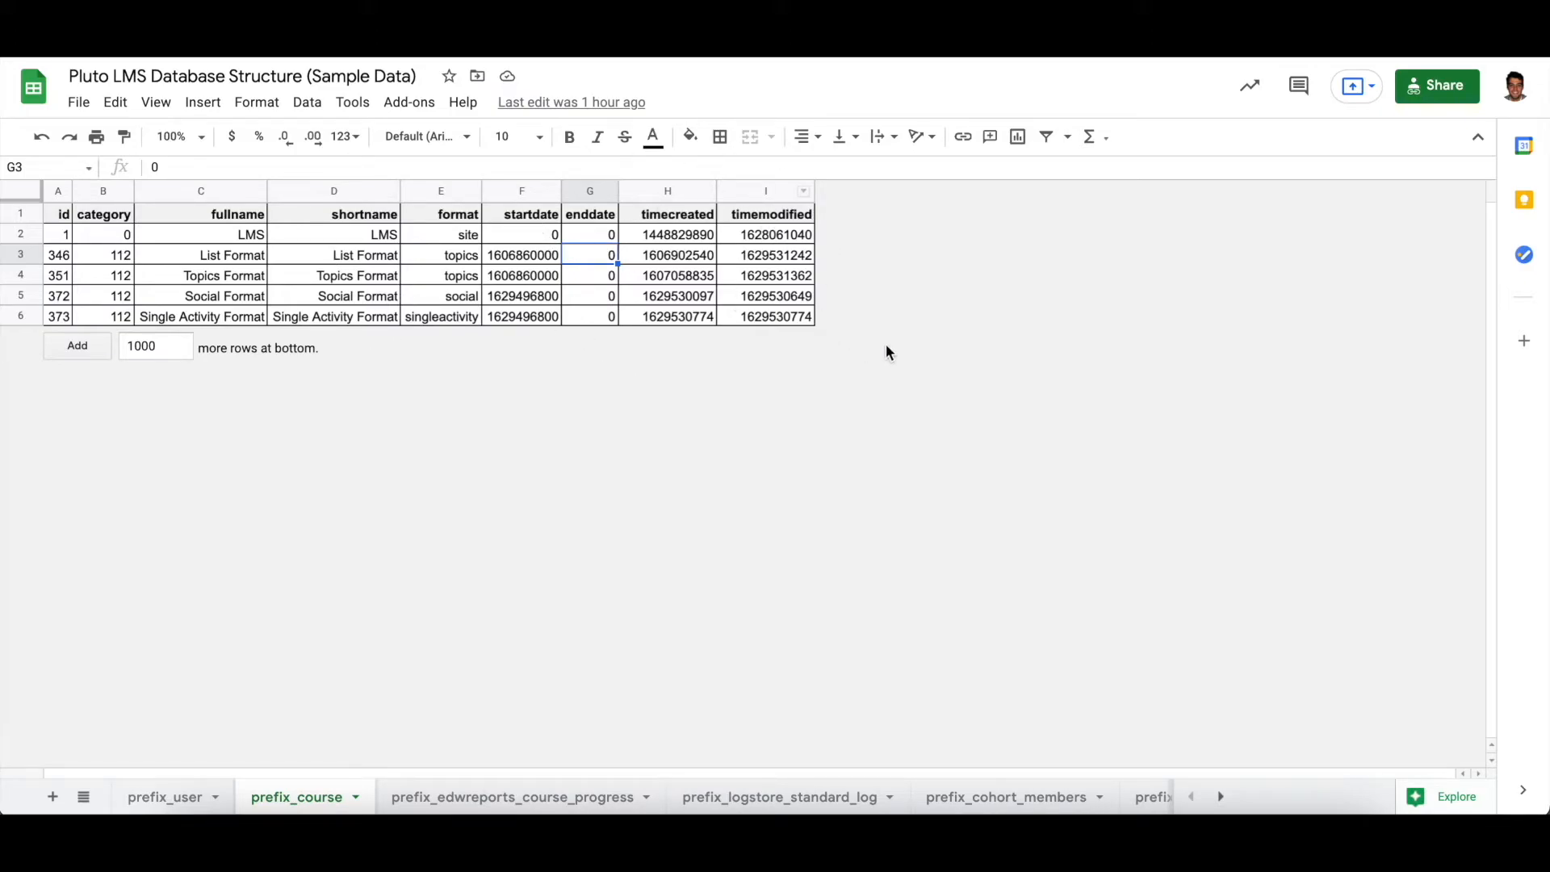
click(672, 279)
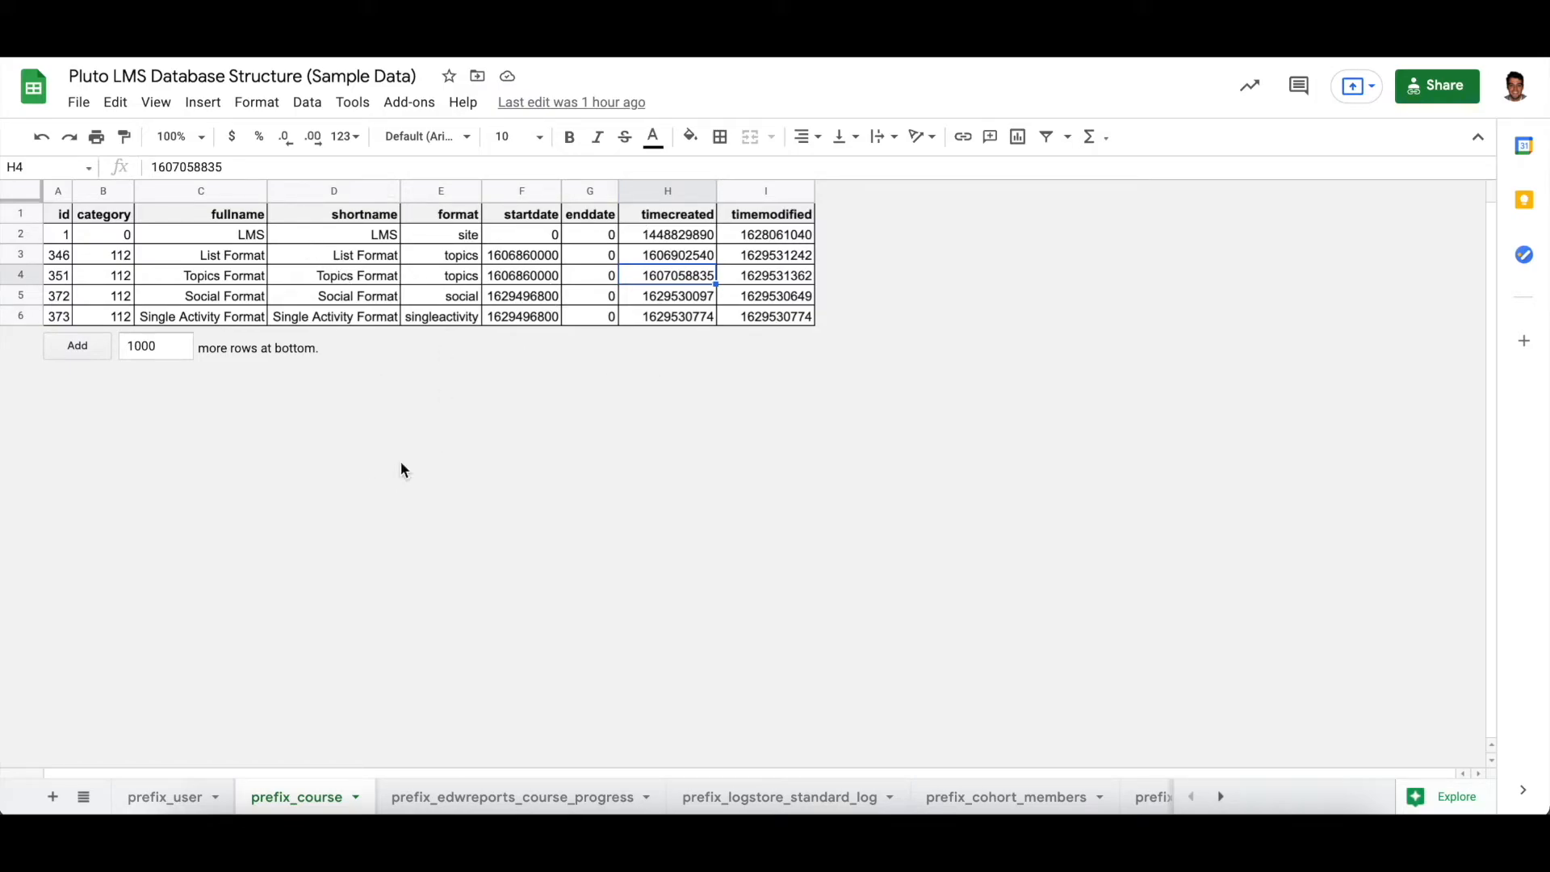
- Open the prefix_edwreports_course_progress sheet and examine each column from courseid through completiontime
click(505, 803)
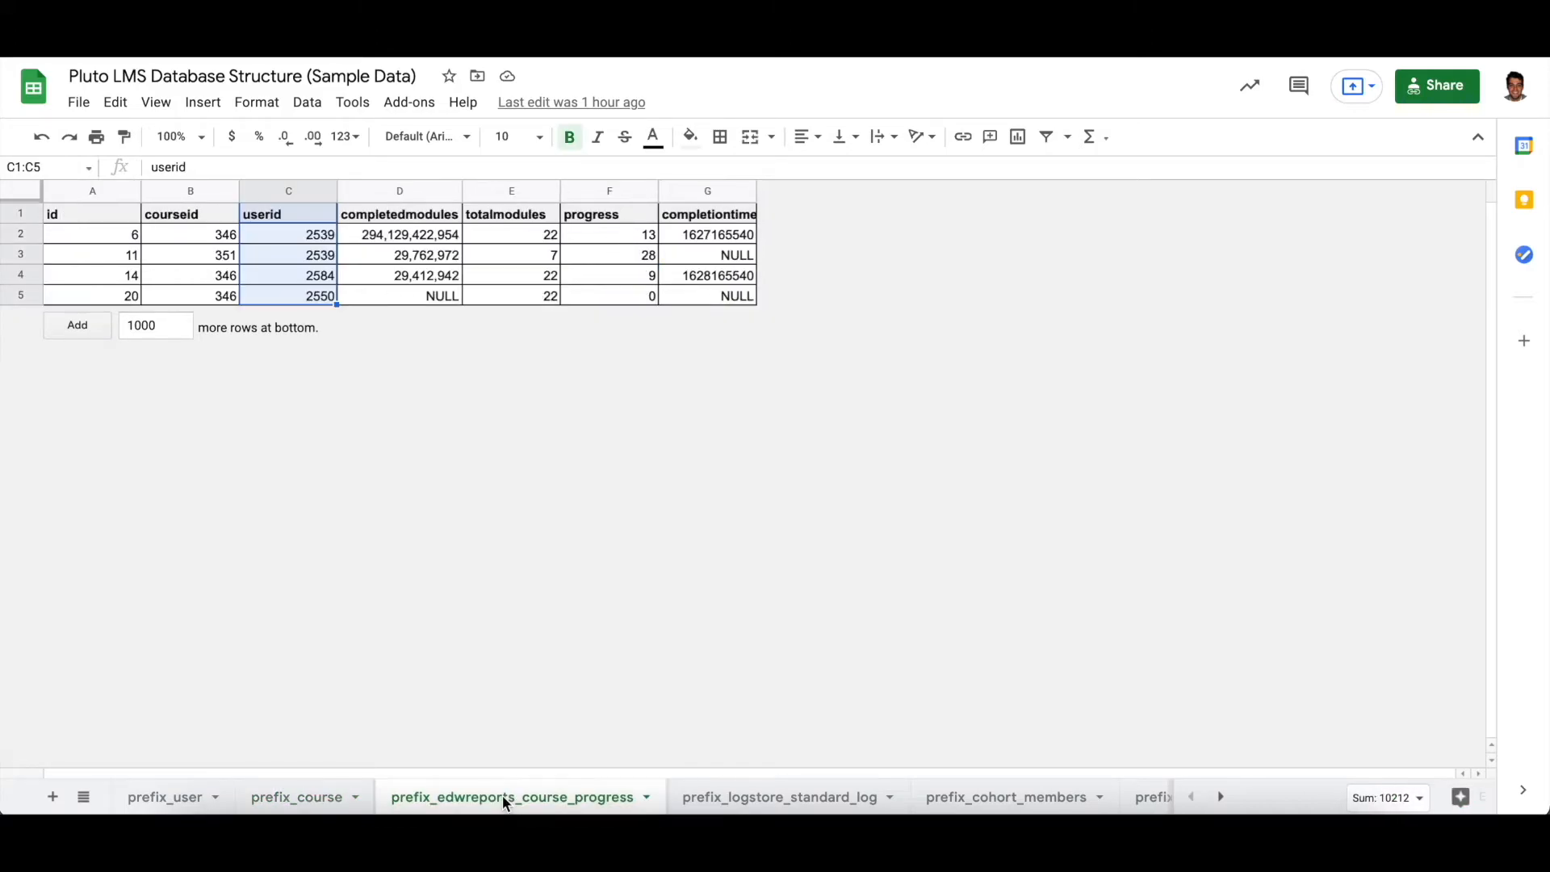
click(410, 265)
drag(195, 215, 198, 295)
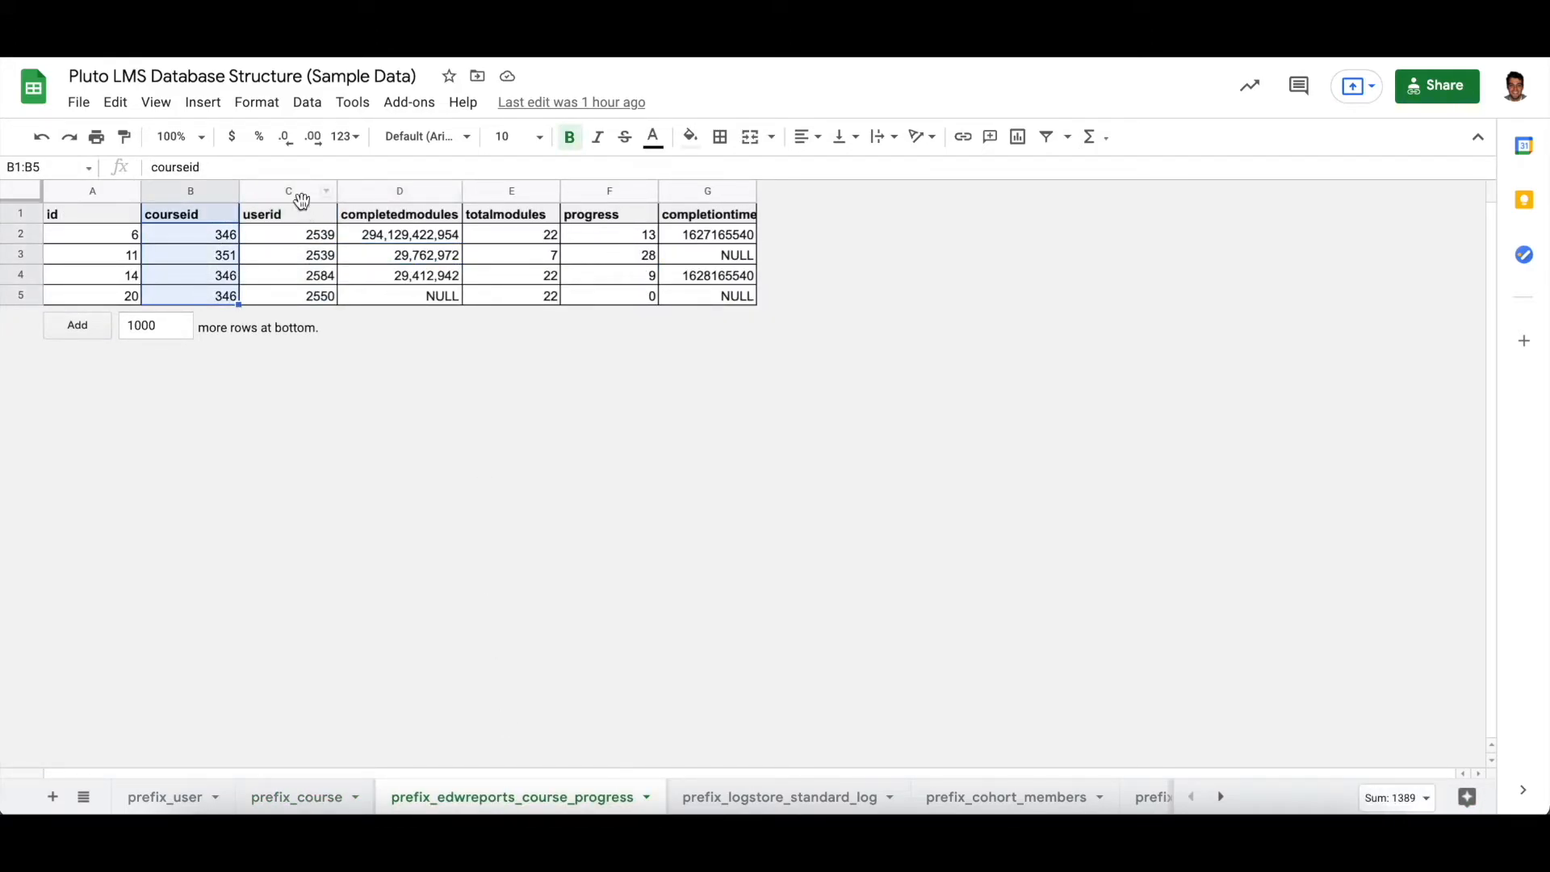
drag(297, 216, 298, 299)
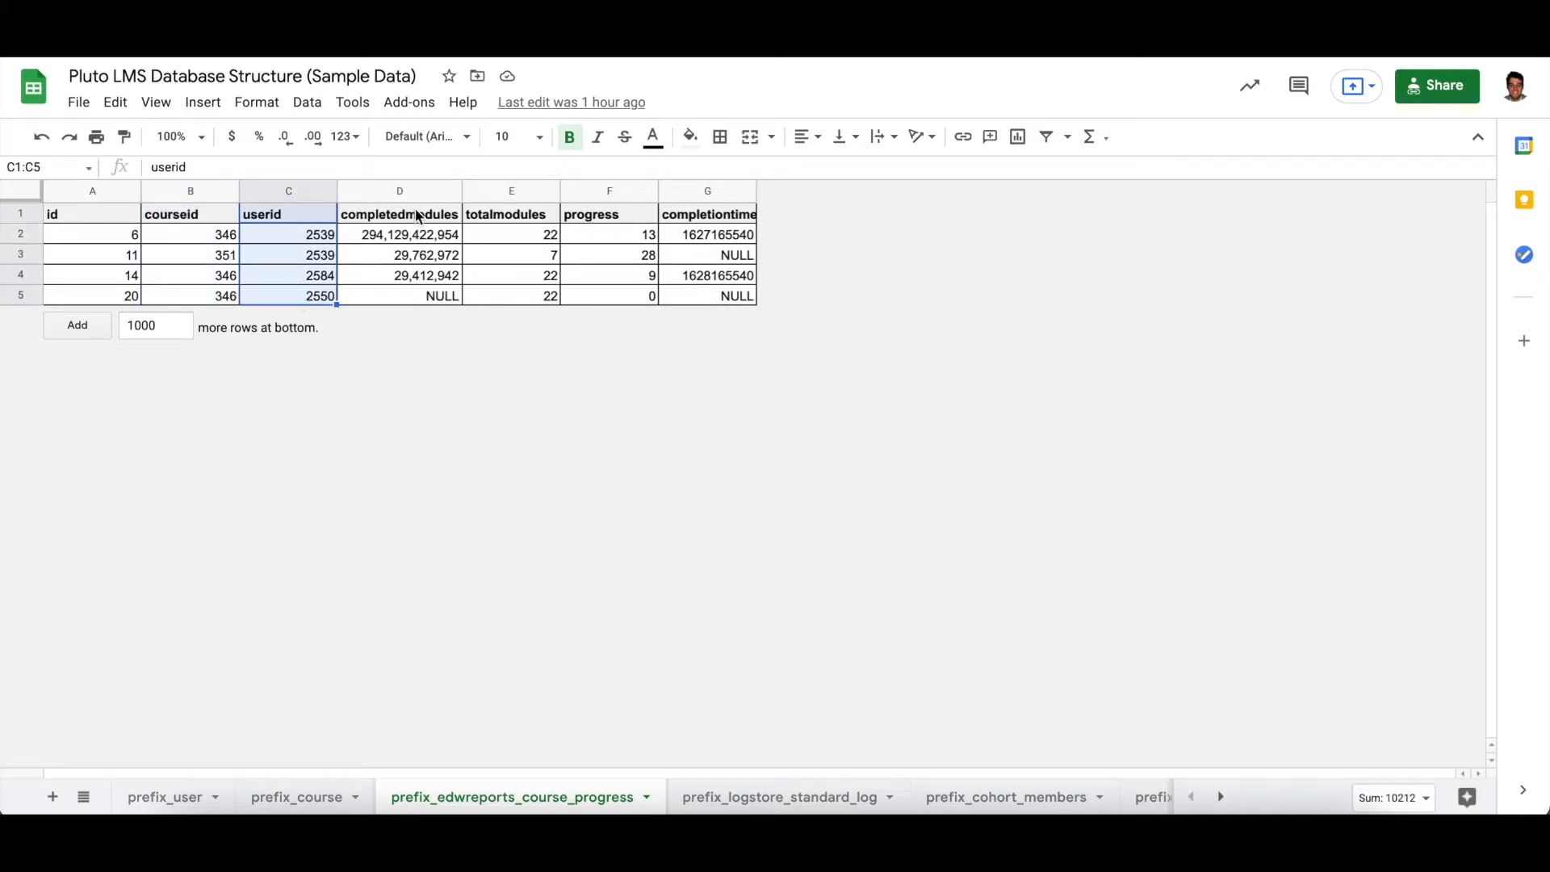
drag(413, 215, 415, 292)
drag(521, 216, 523, 283)
drag(599, 220, 602, 282)
drag(708, 217, 706, 297)
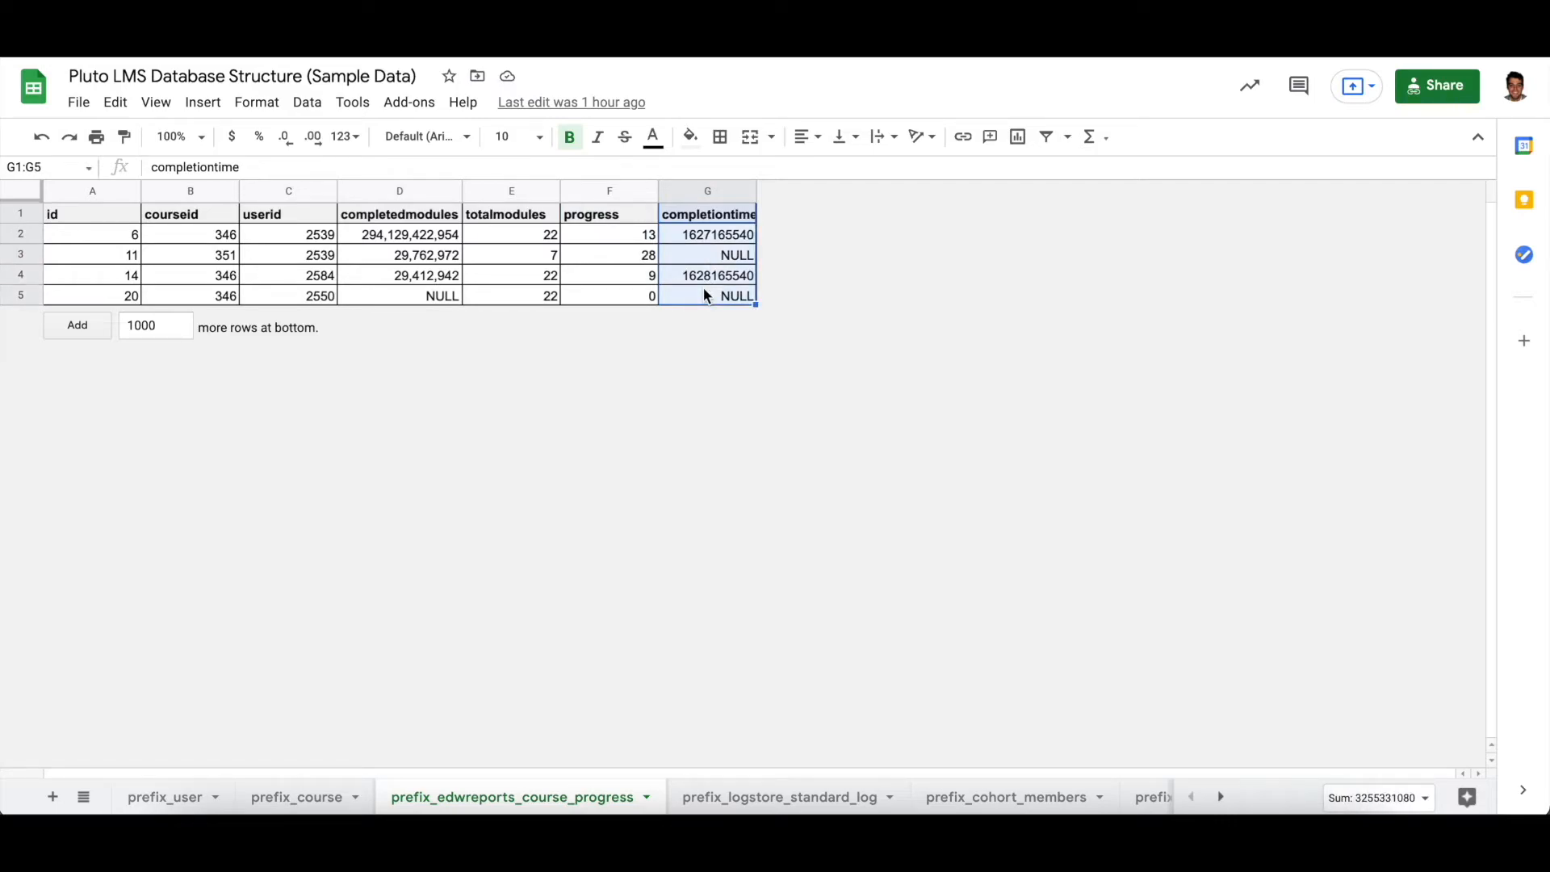
click(593, 282)
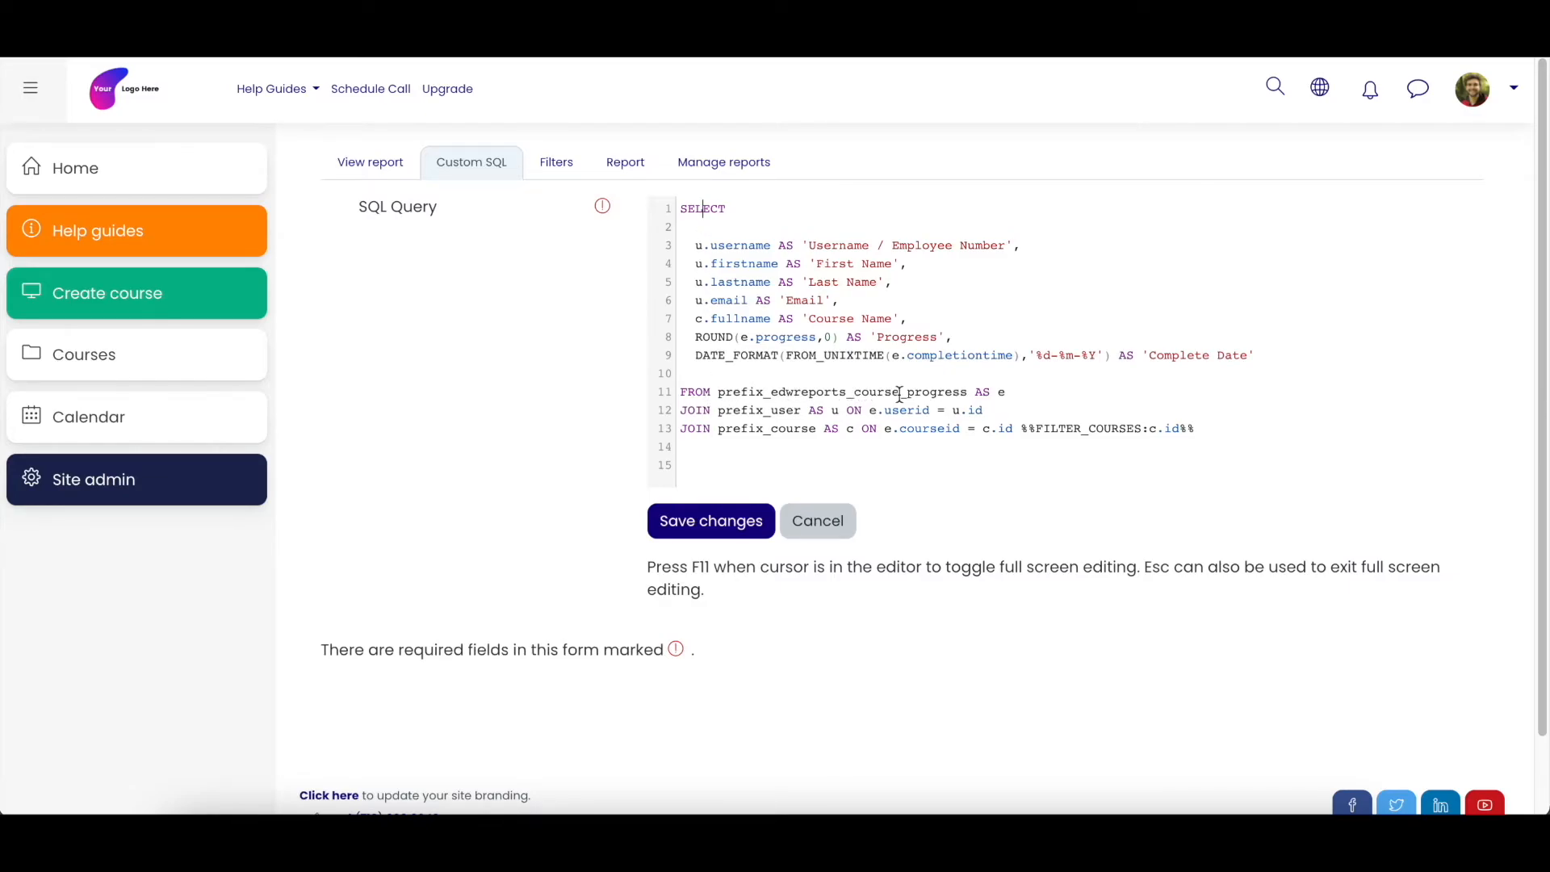
- Return to the report's SQL query and highlight the user and course columns and the course progress table name in the FROM line
drag(854, 394, 966, 389)
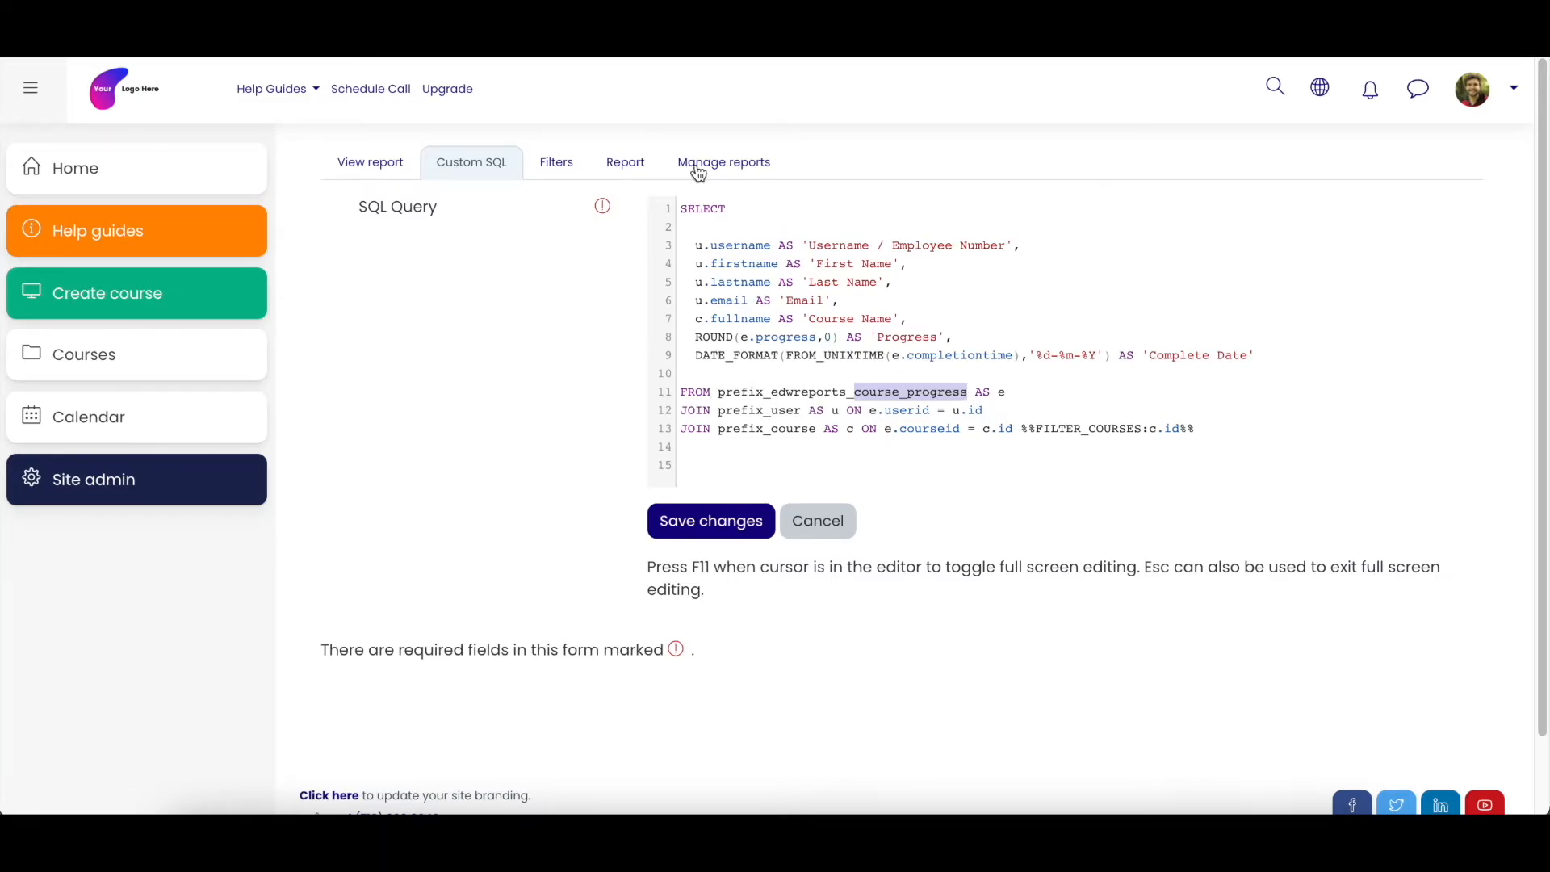
drag(694, 245, 1150, 317)
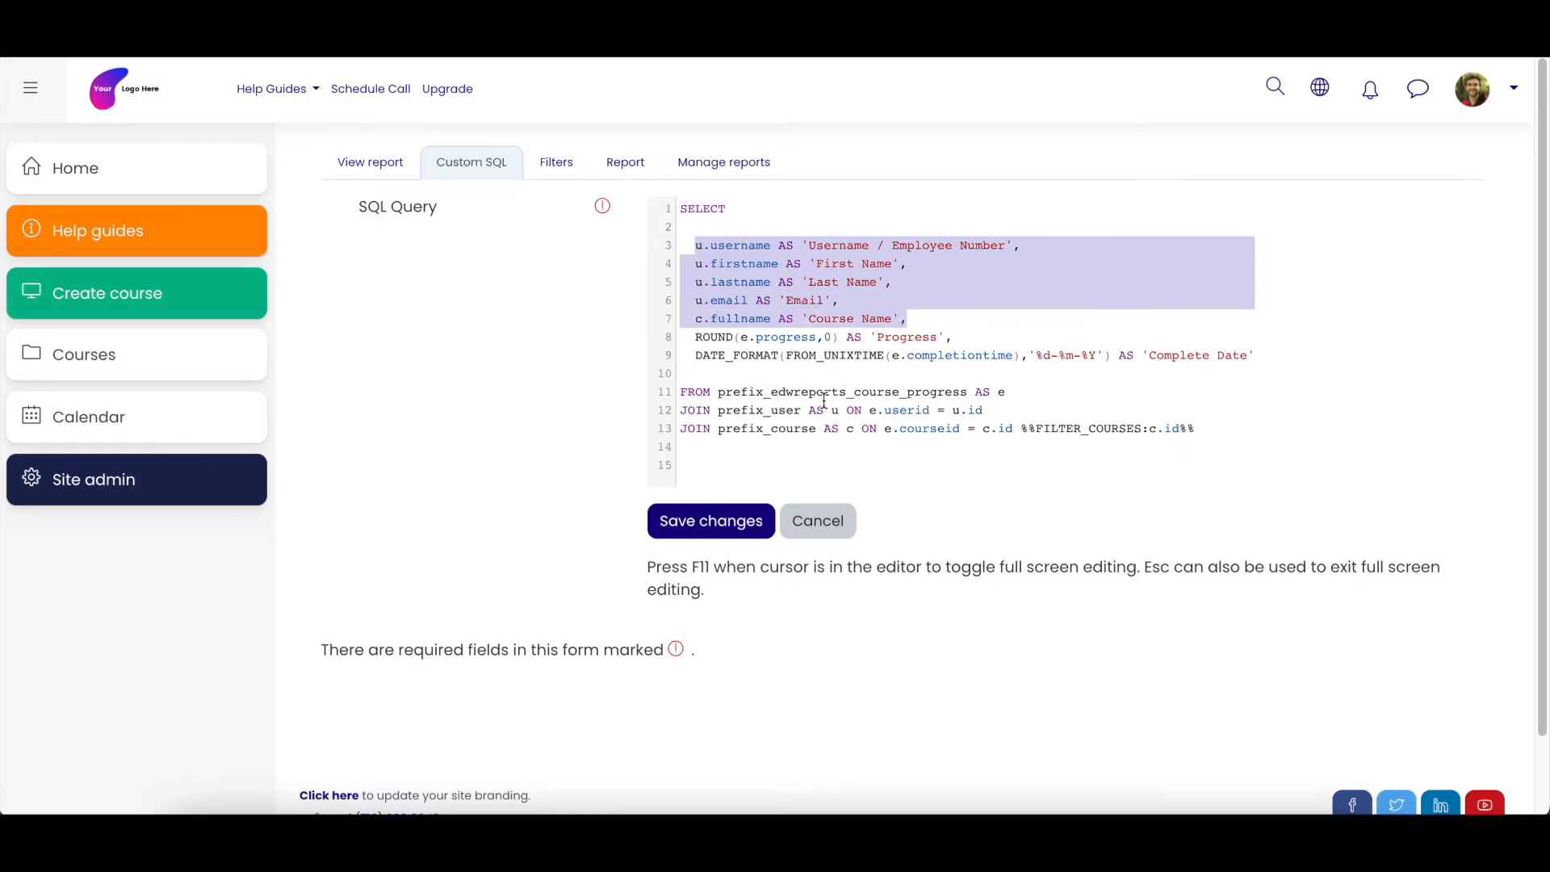
drag(717, 392, 966, 388)
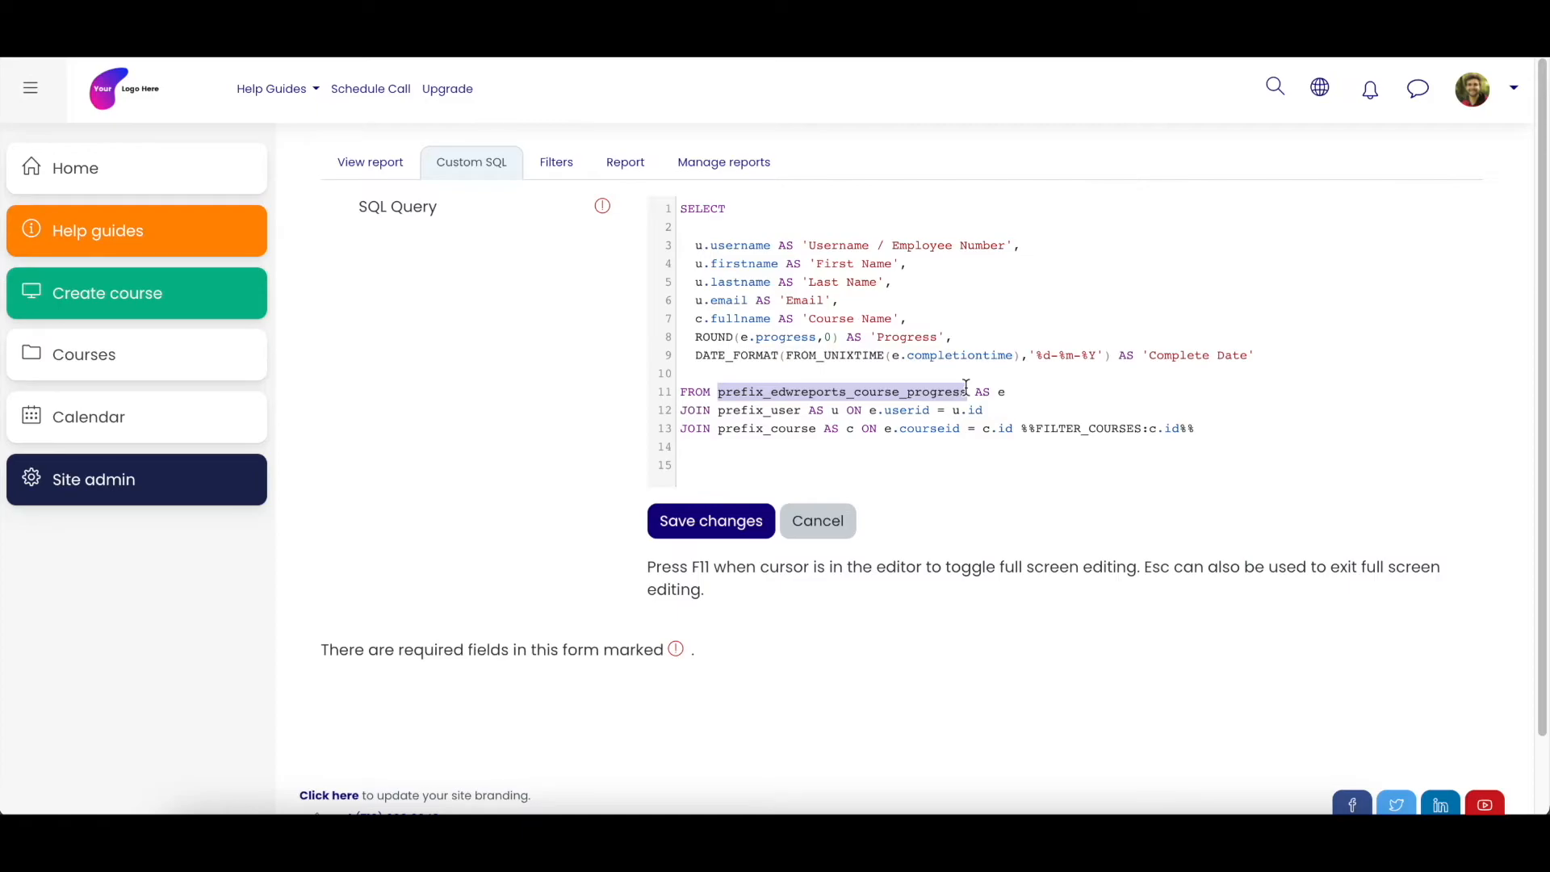
- Highlight the AS keyword and the alias e beside the edwreports_course_progress table name in the FROM line
drag(974, 388, 988, 389)
click(994, 391)
double_click(1001, 392)
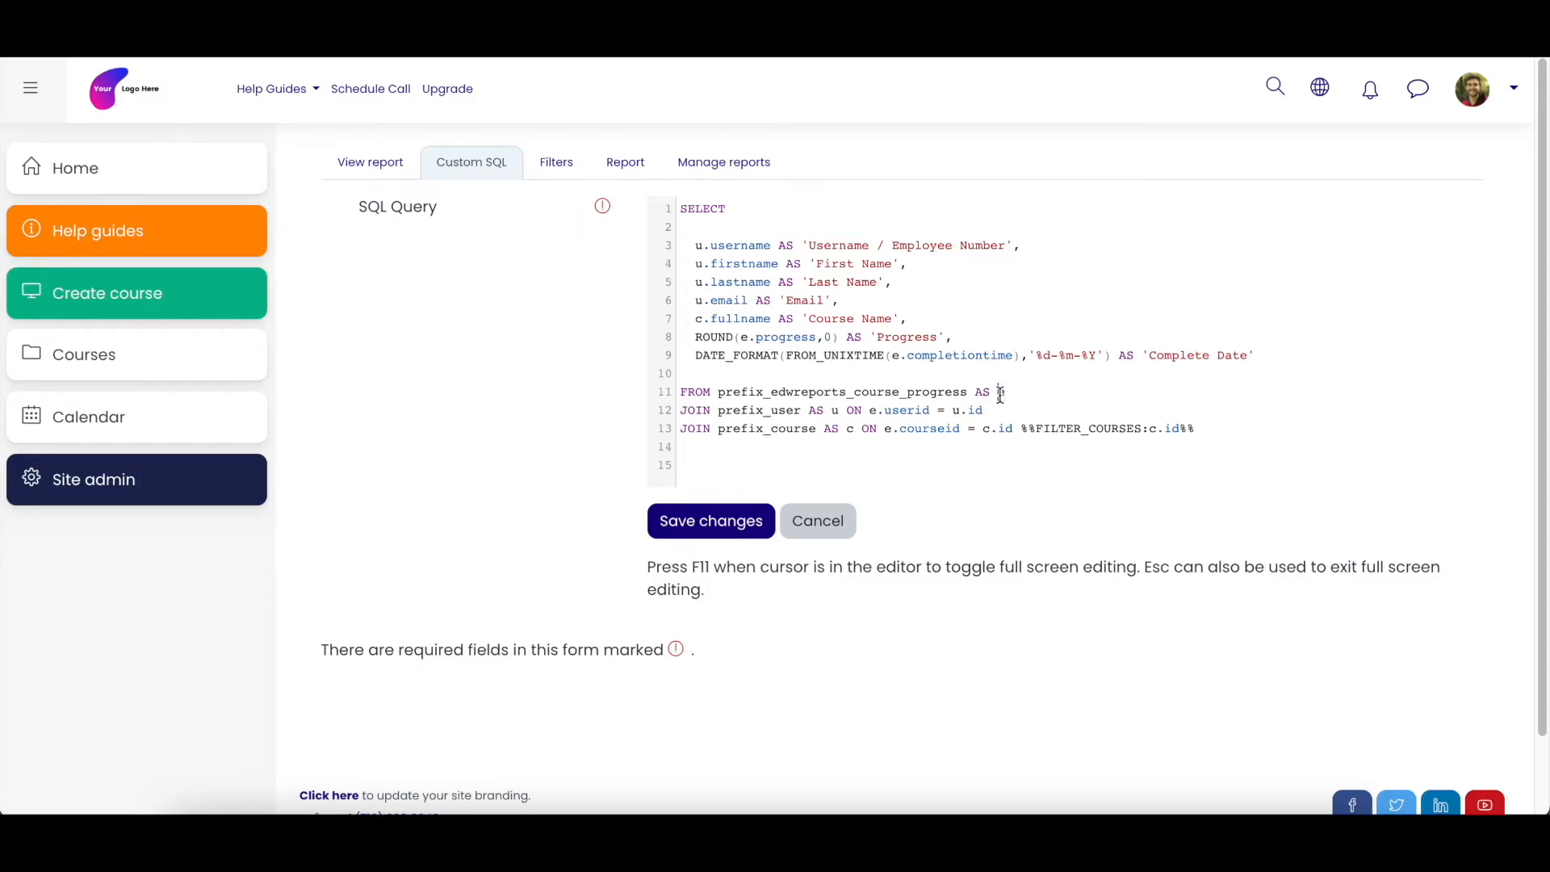
drag(779, 393, 856, 392)
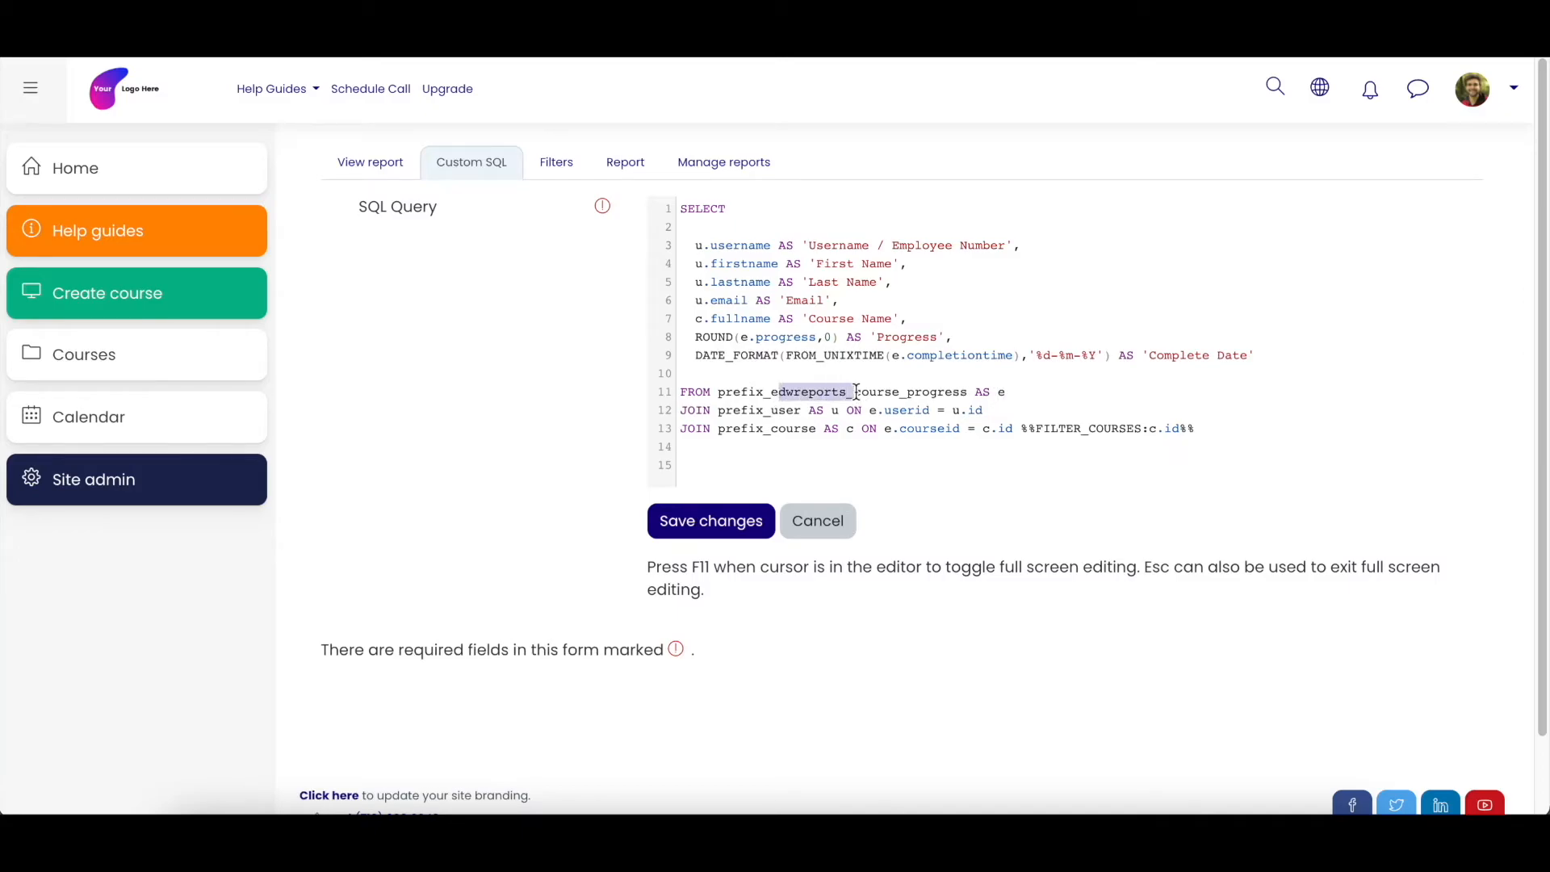
double_click(1000, 393)
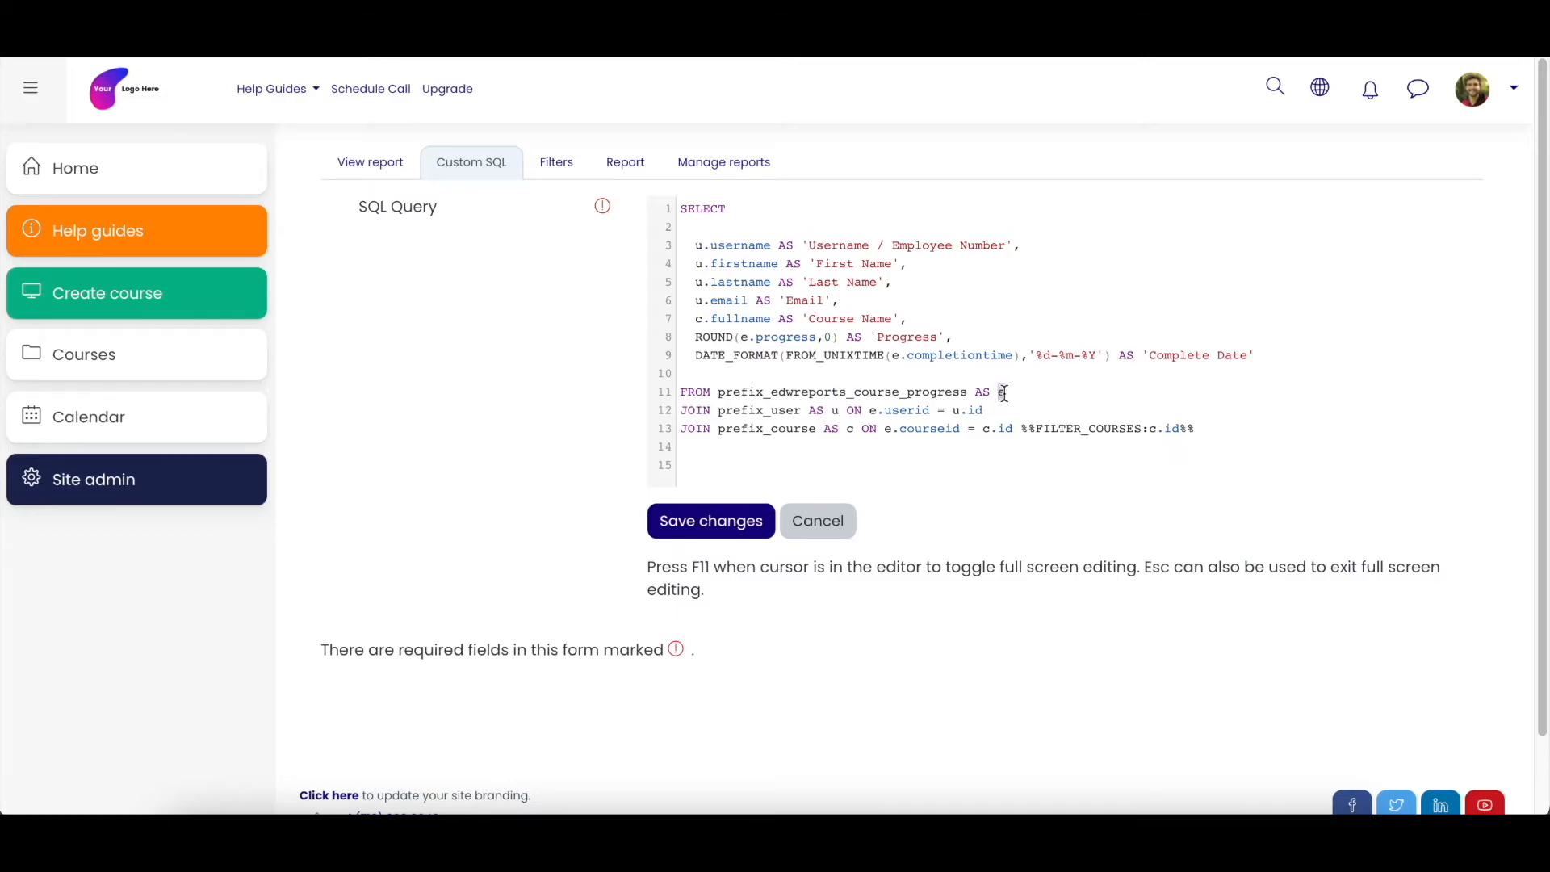
drag(771, 392, 968, 392)
click(908, 394)
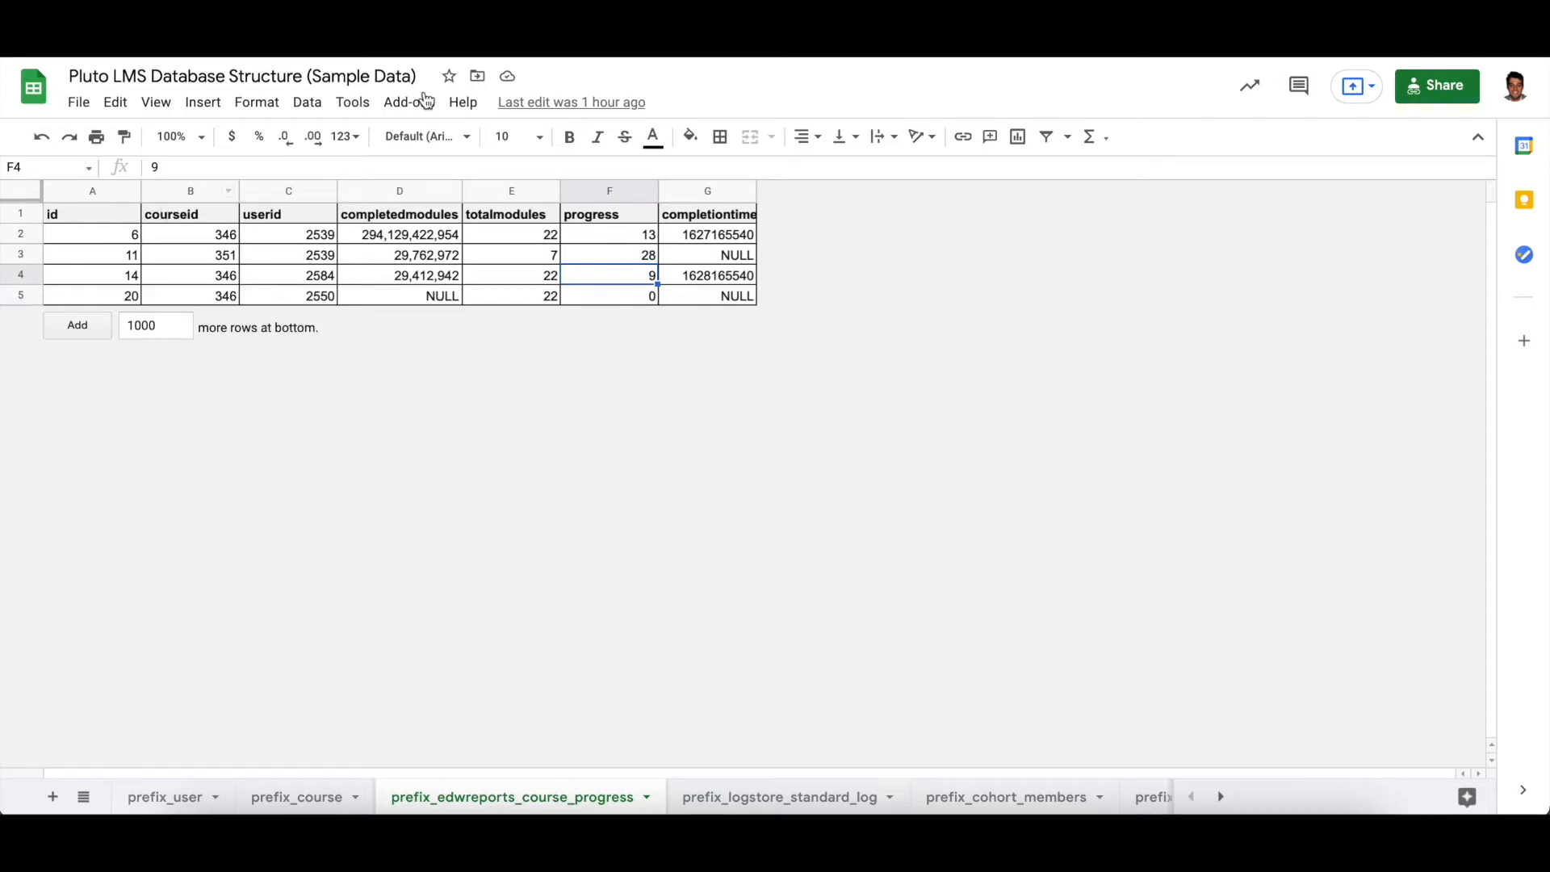
- Select the progress column in the course progress spreadsheet, and highlight e.progress inside the SQL query's ROUND expression
click(597, 216)
drag(599, 222, 607, 295)
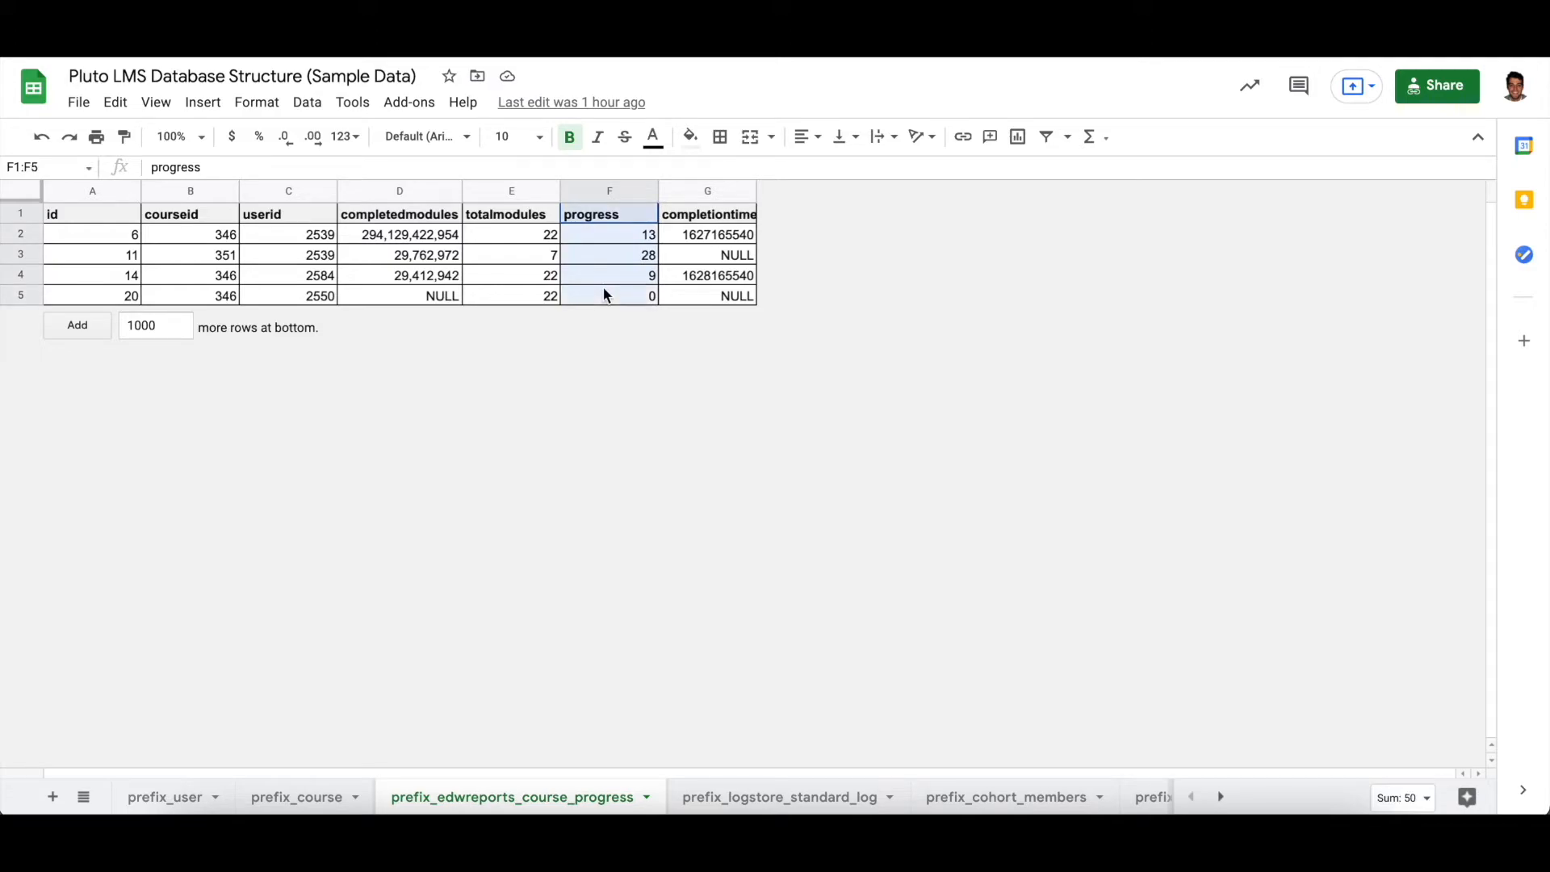
click(595, 219)
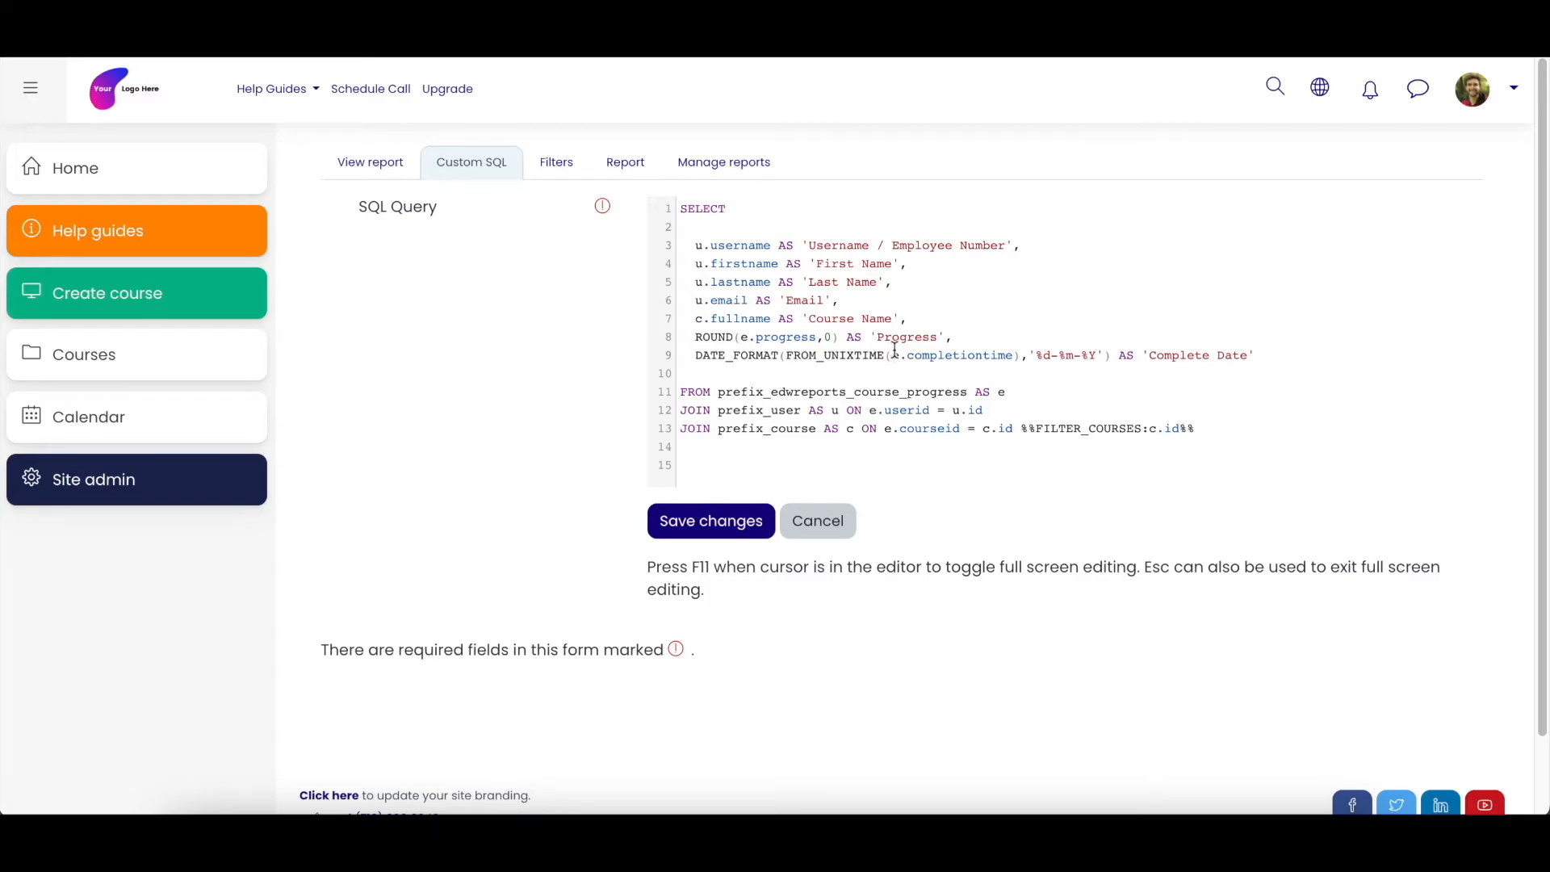
drag(742, 336, 823, 337)
click(825, 339)
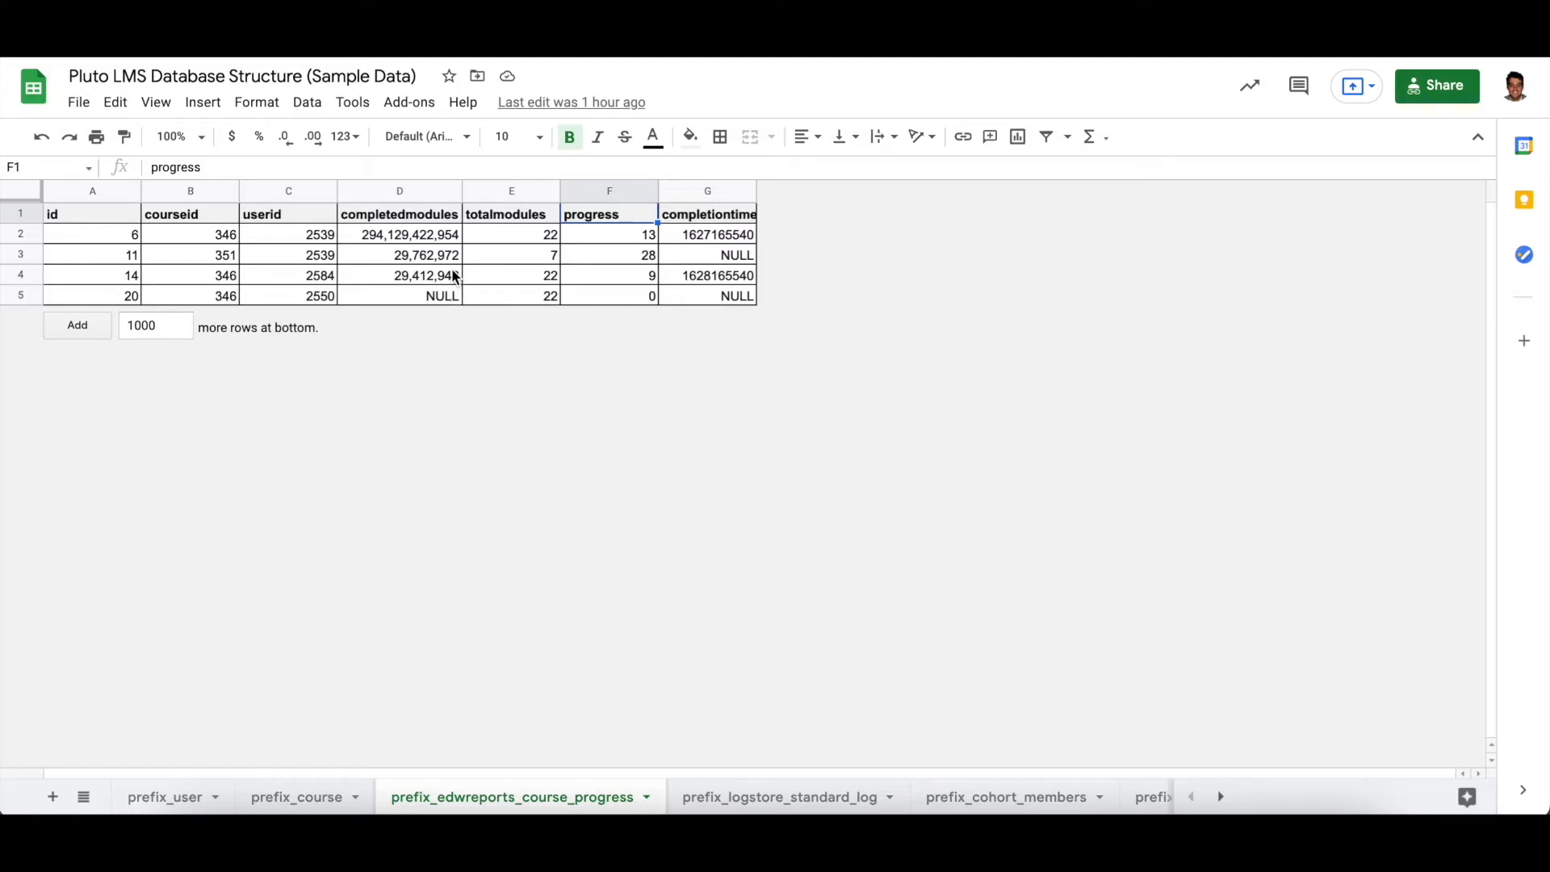
- Select the courseid and userid columns of the course progress data, and compare them with the prefix_user and prefix_course sheets
drag(191, 215, 271, 291)
drag(201, 234, 210, 290)
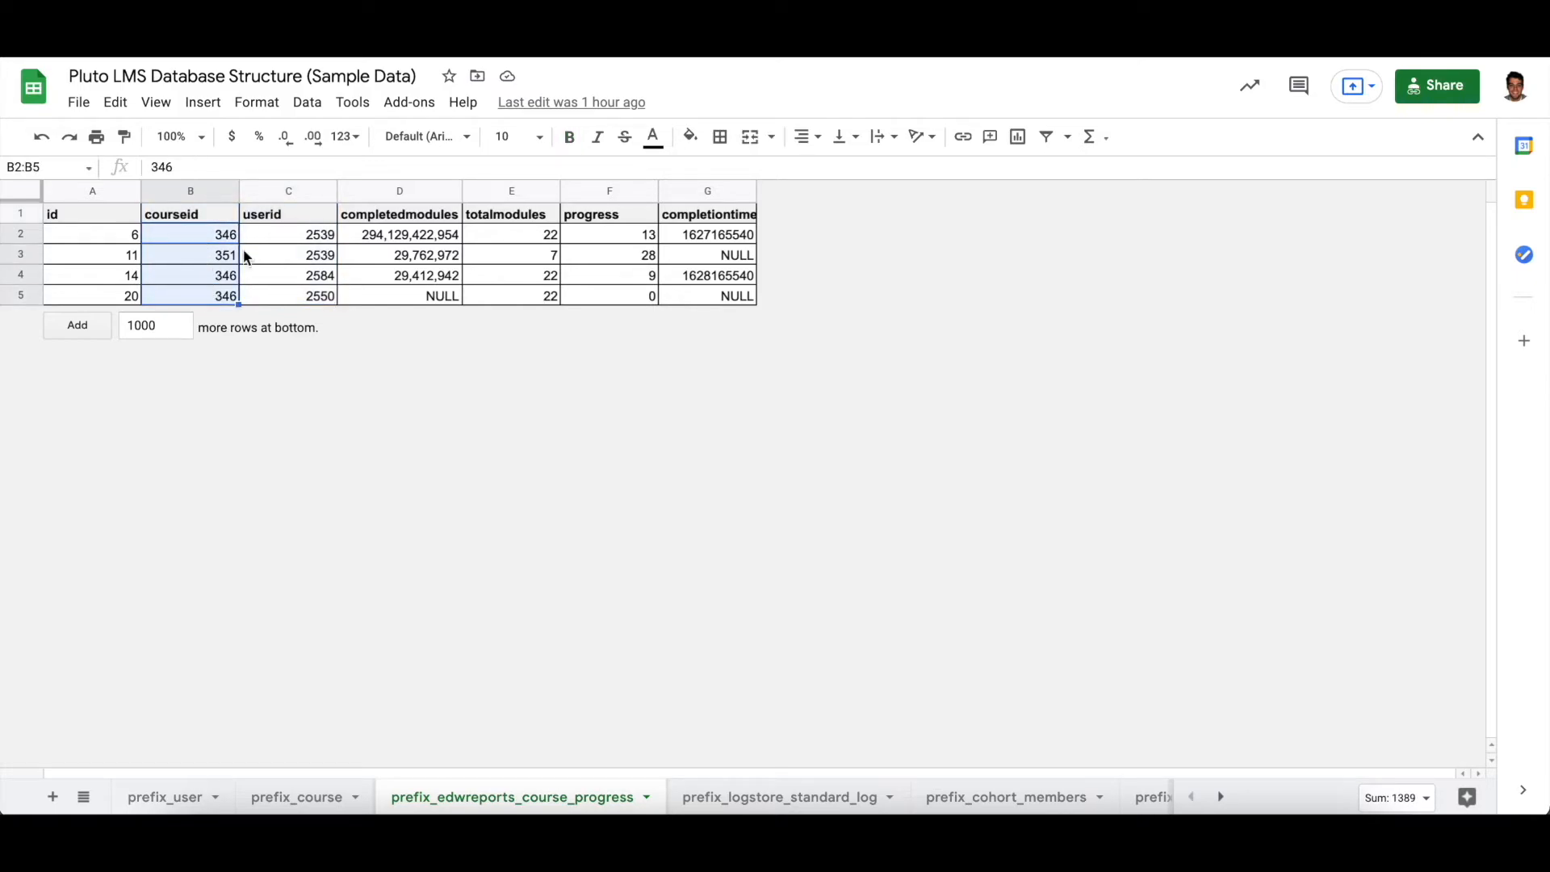
drag(291, 216, 291, 294)
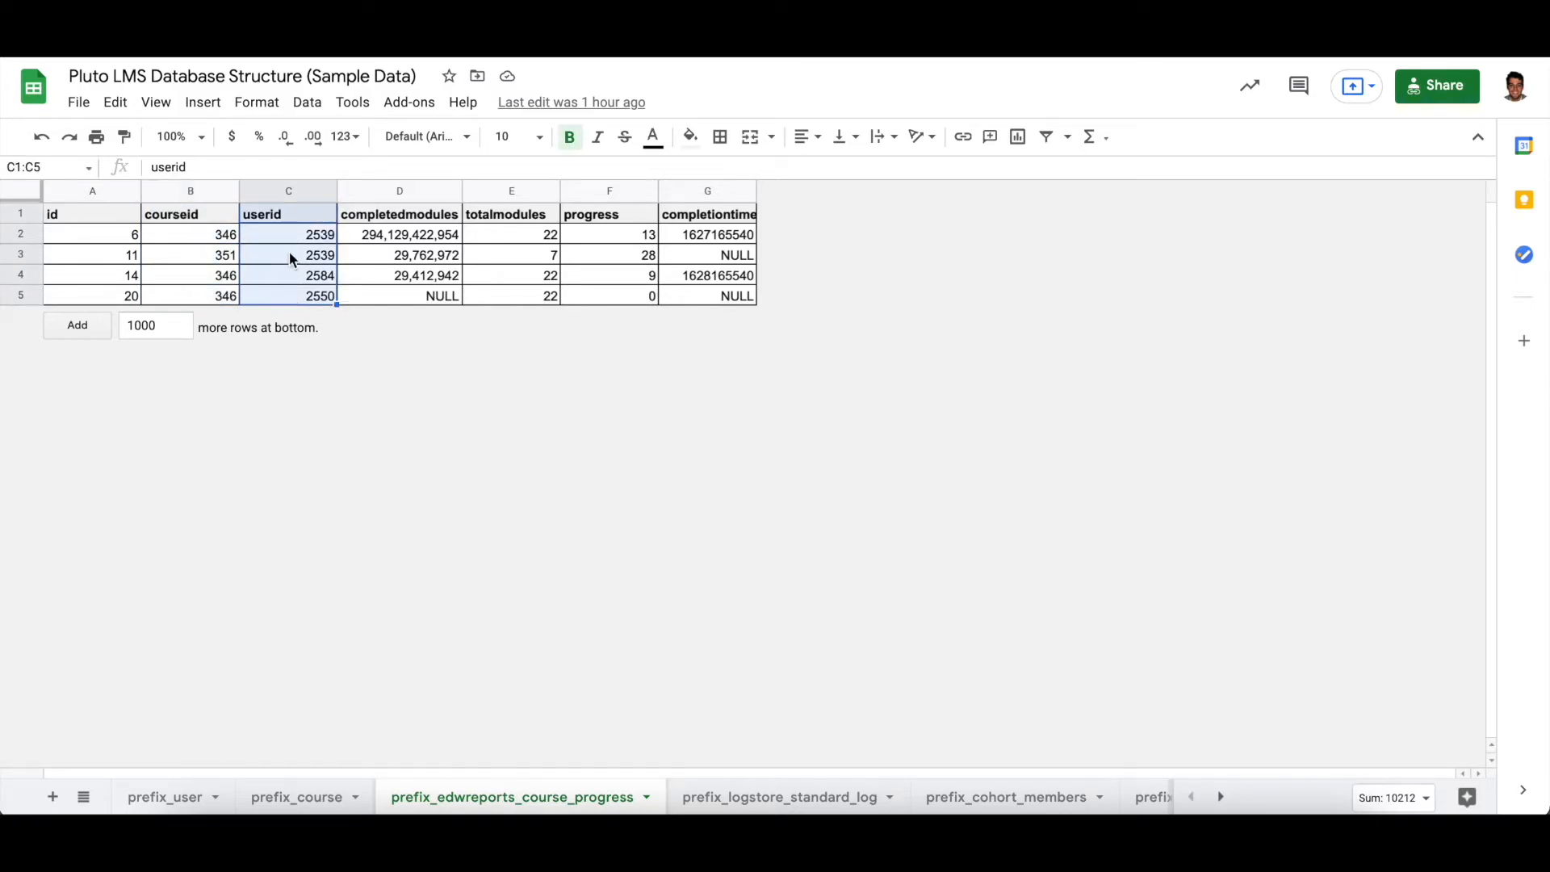
click(292, 218)
drag(292, 219, 292, 297)
click(179, 801)
click(281, 800)
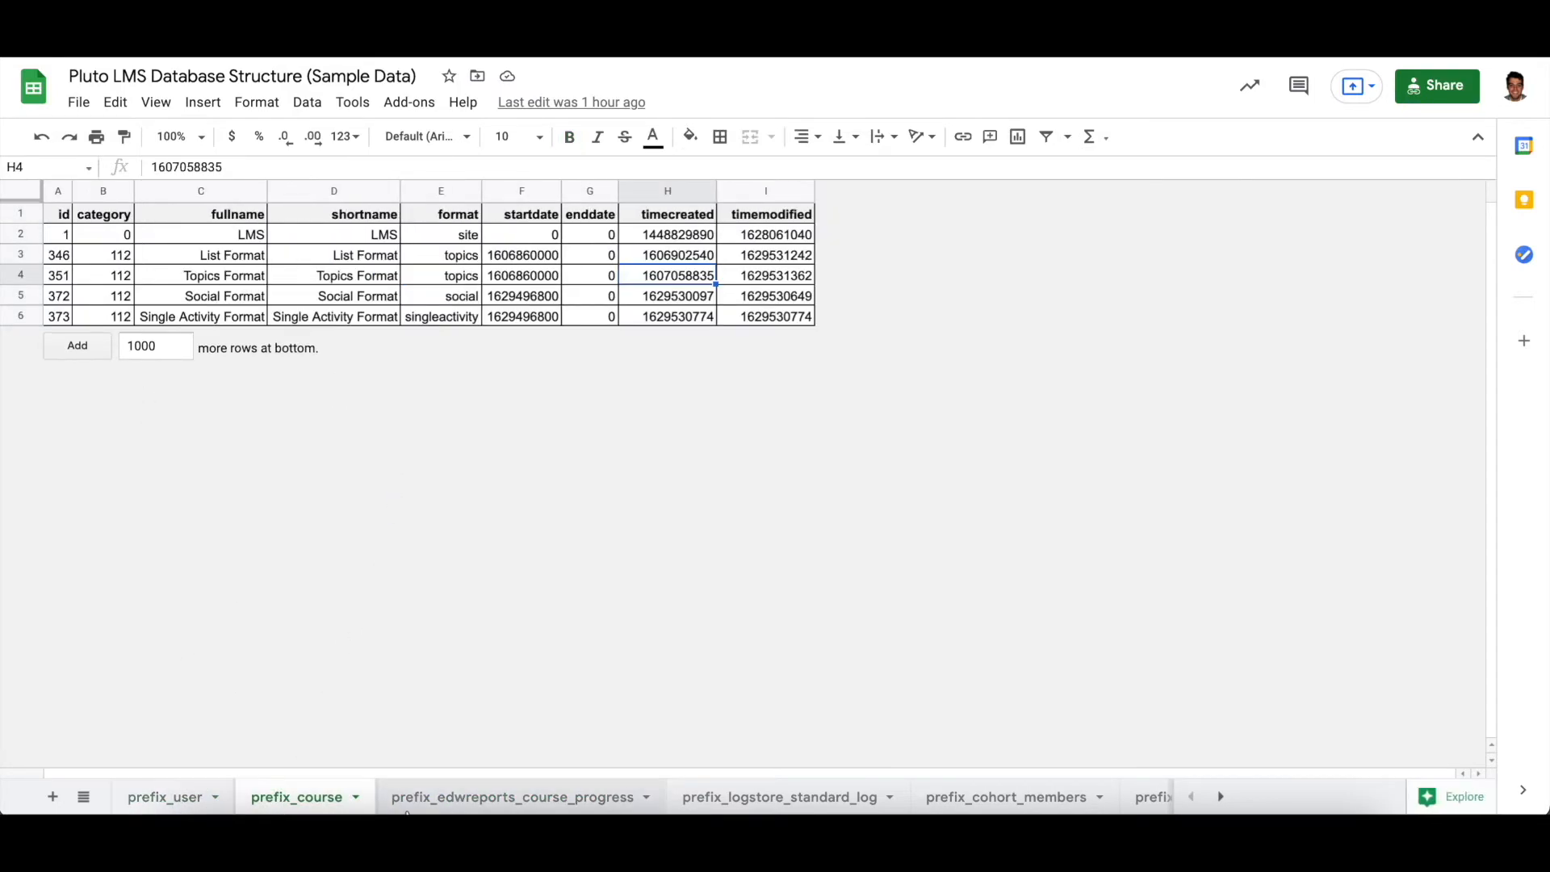
click(517, 801)
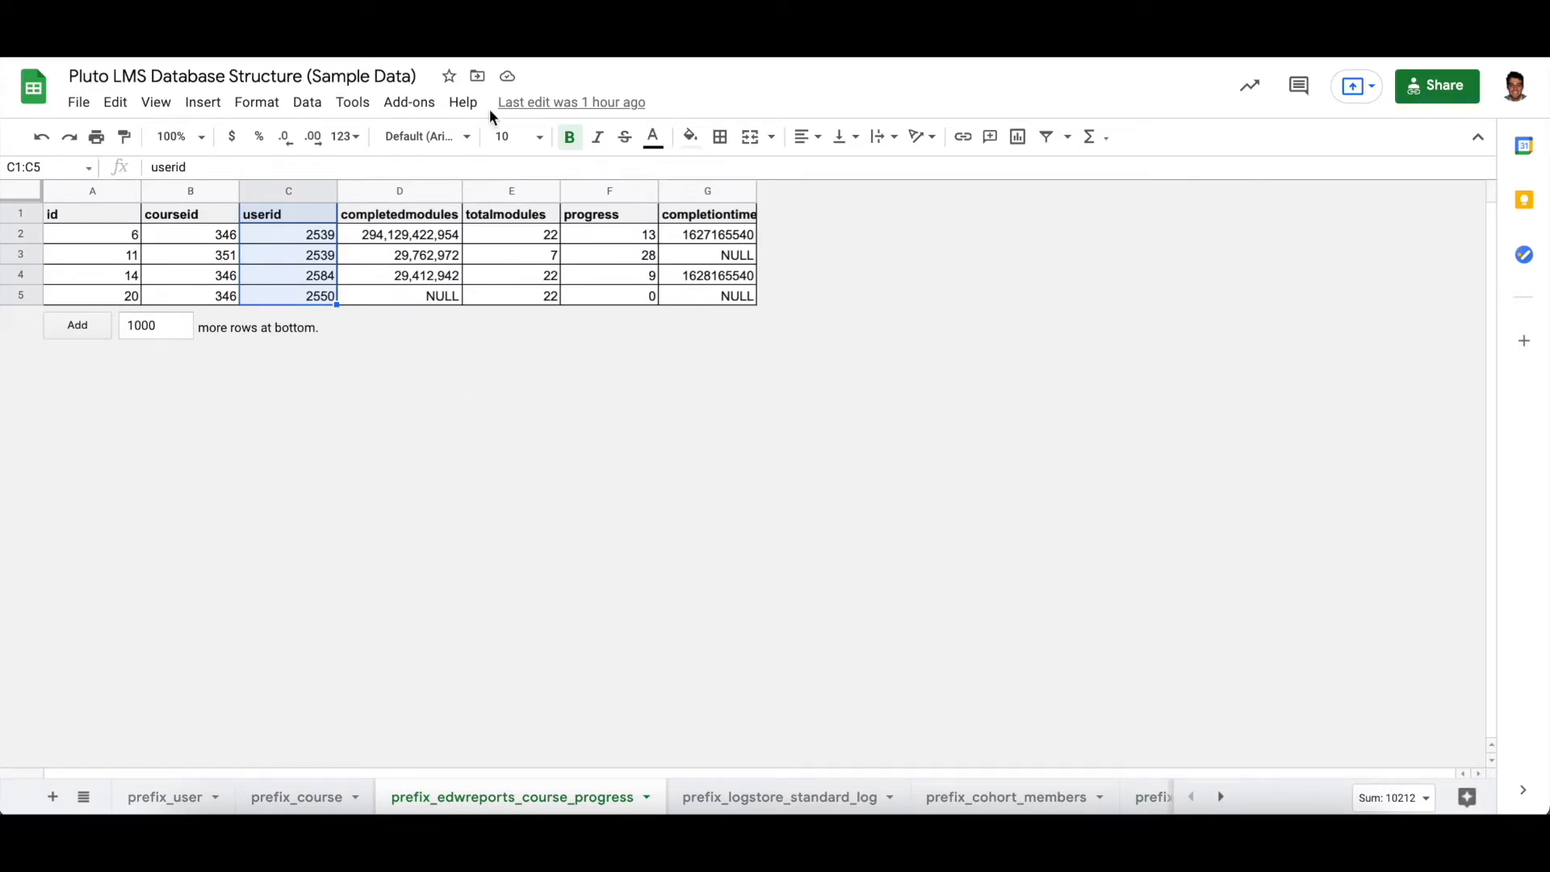
- Return to the report's SQL query and highlight prefix_user, its alias u, and the user fields in the SELECT part
key(ctrl+Tab)
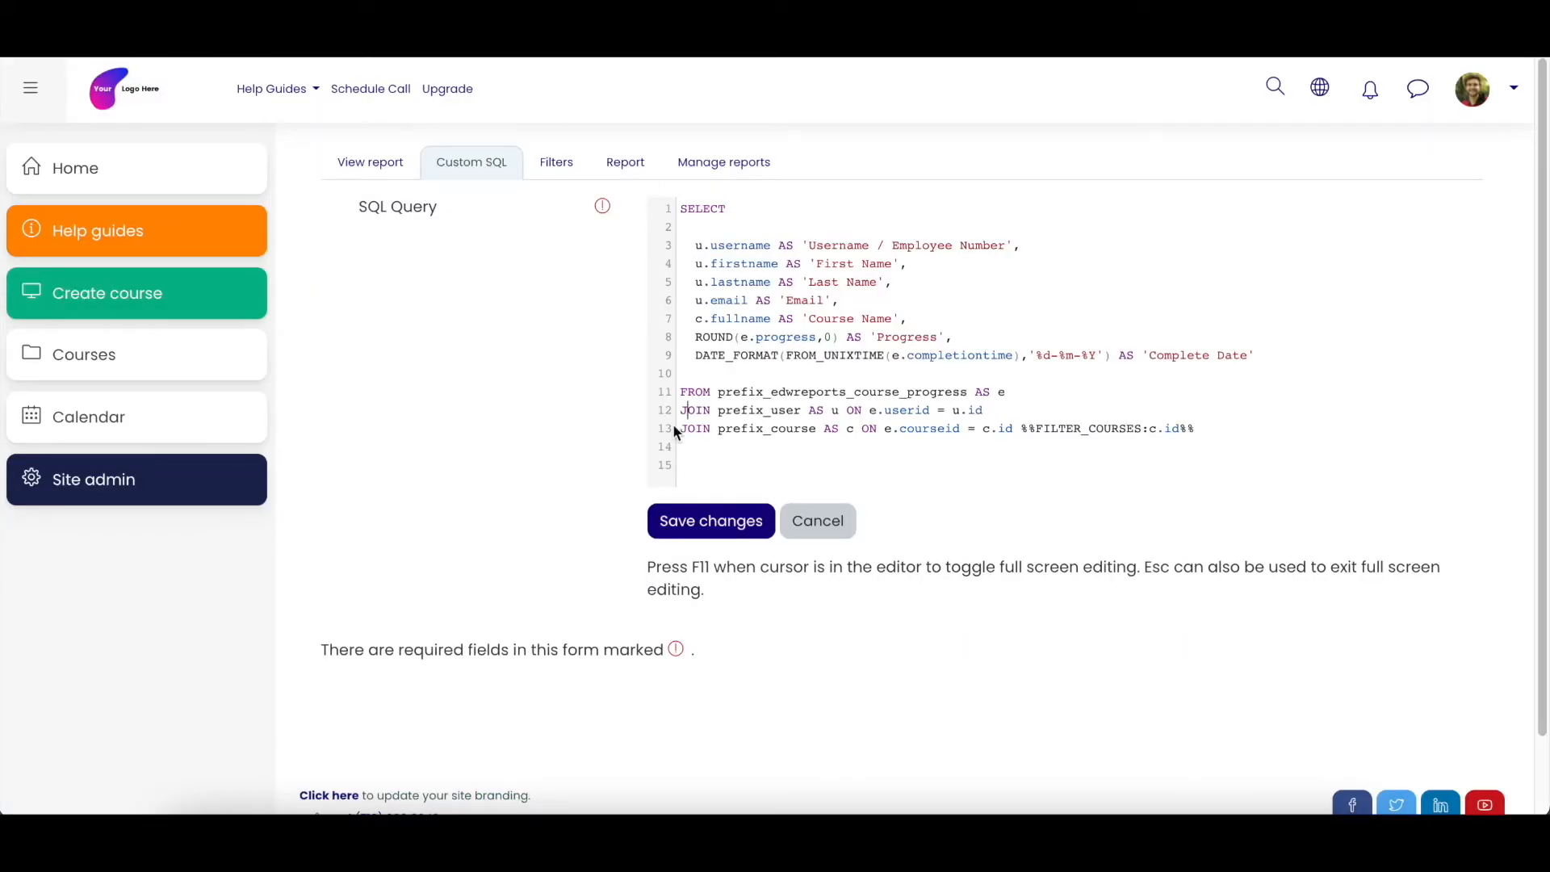
drag(682, 410, 798, 410)
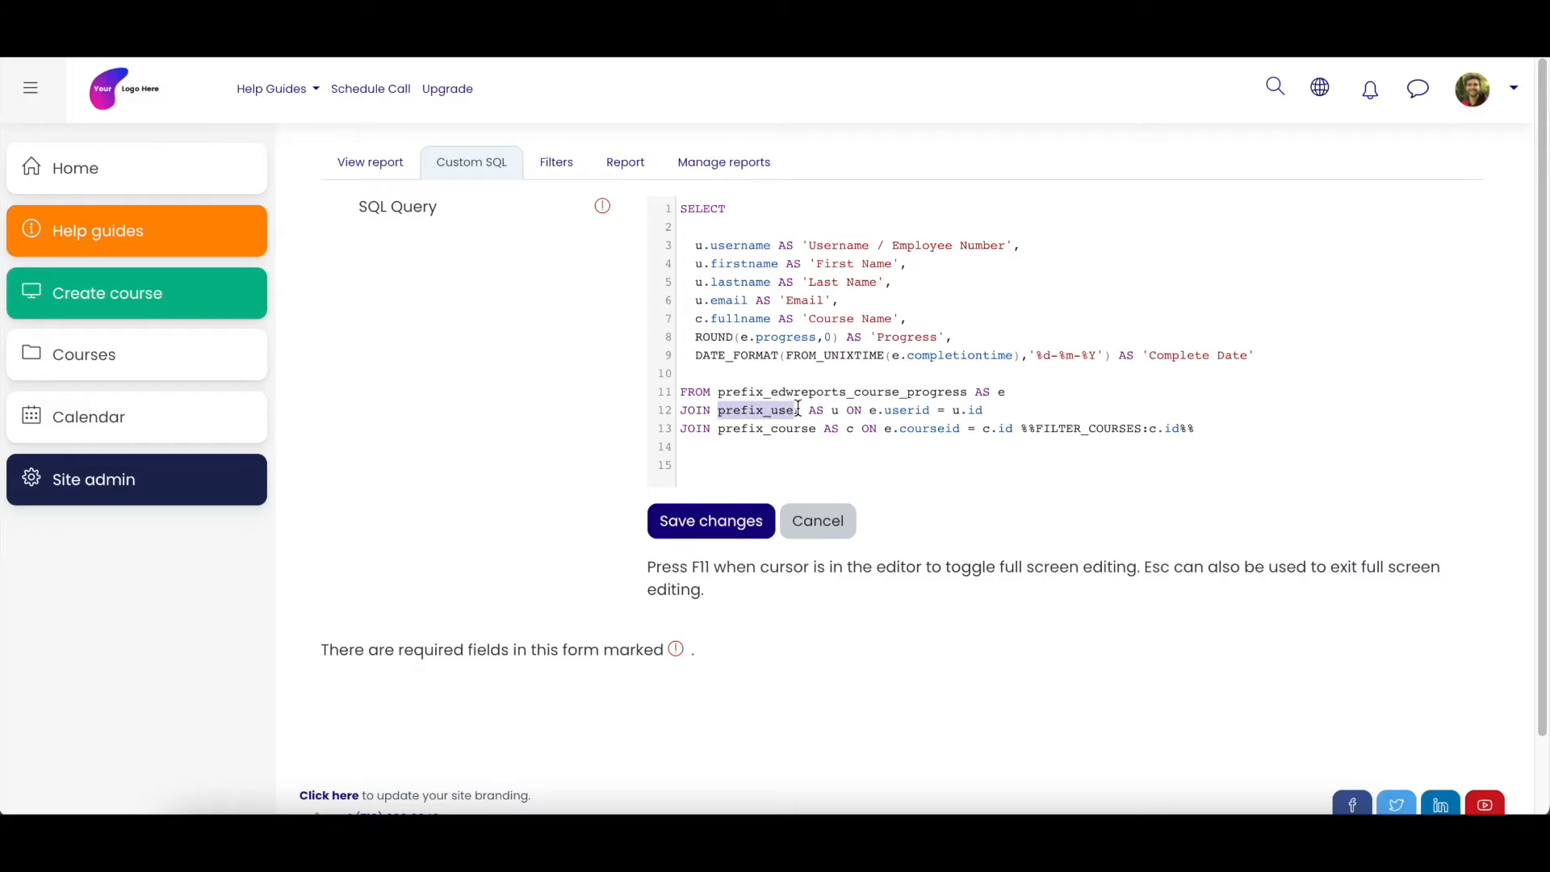
click(771, 410)
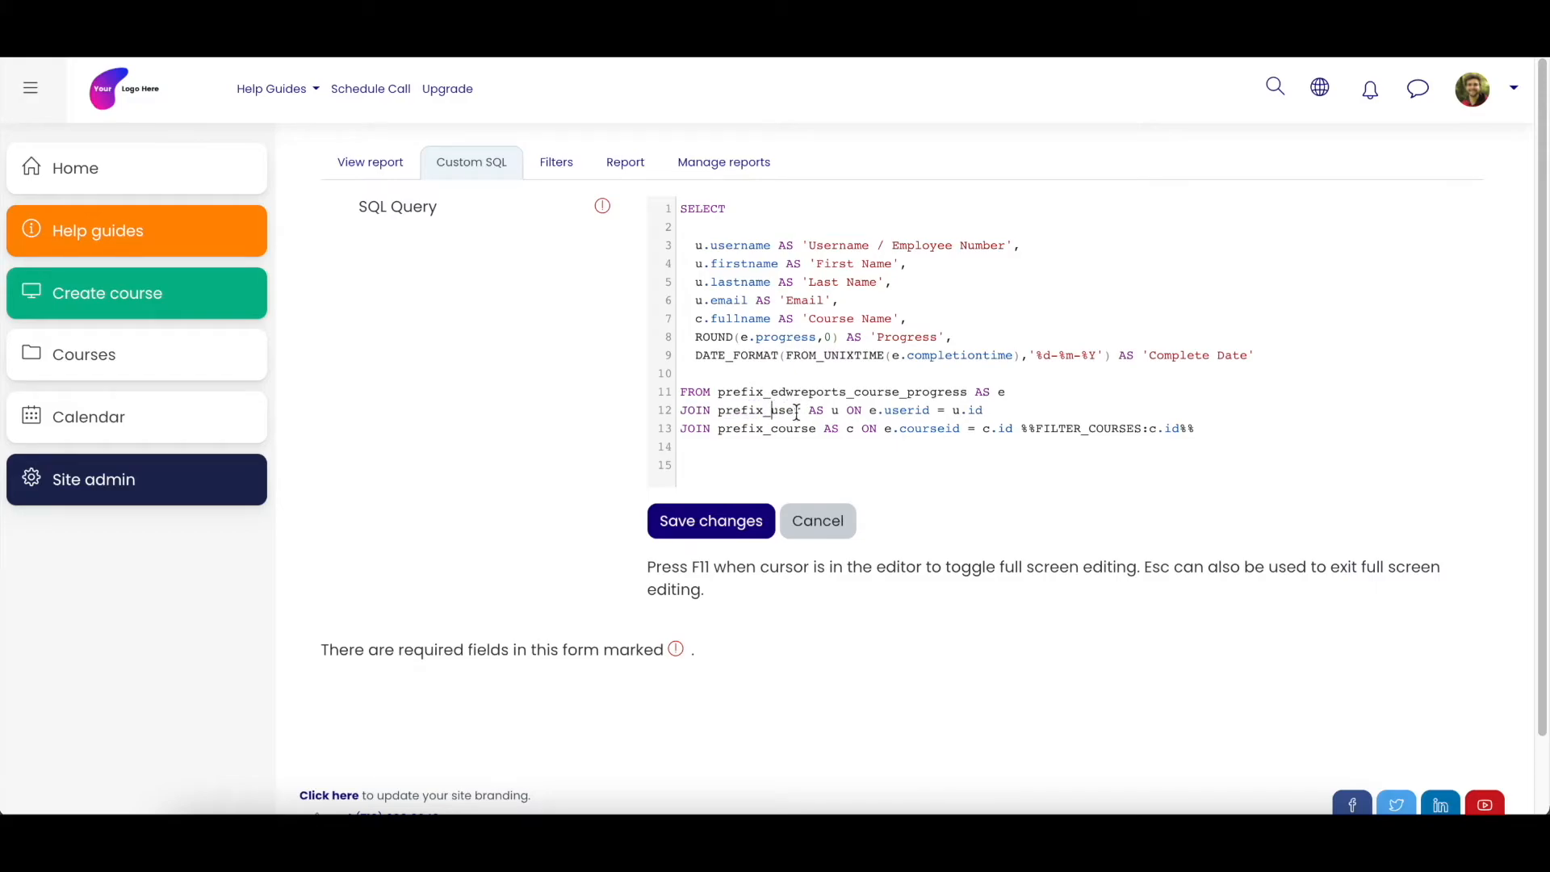
drag(809, 410, 833, 410)
click(837, 410)
double_click(699, 247)
drag(702, 255, 840, 299)
click(770, 280)
- Highlight the prefix_user table name and its join condition e.userid = u.id in the first JOIN line
drag(717, 410, 803, 410)
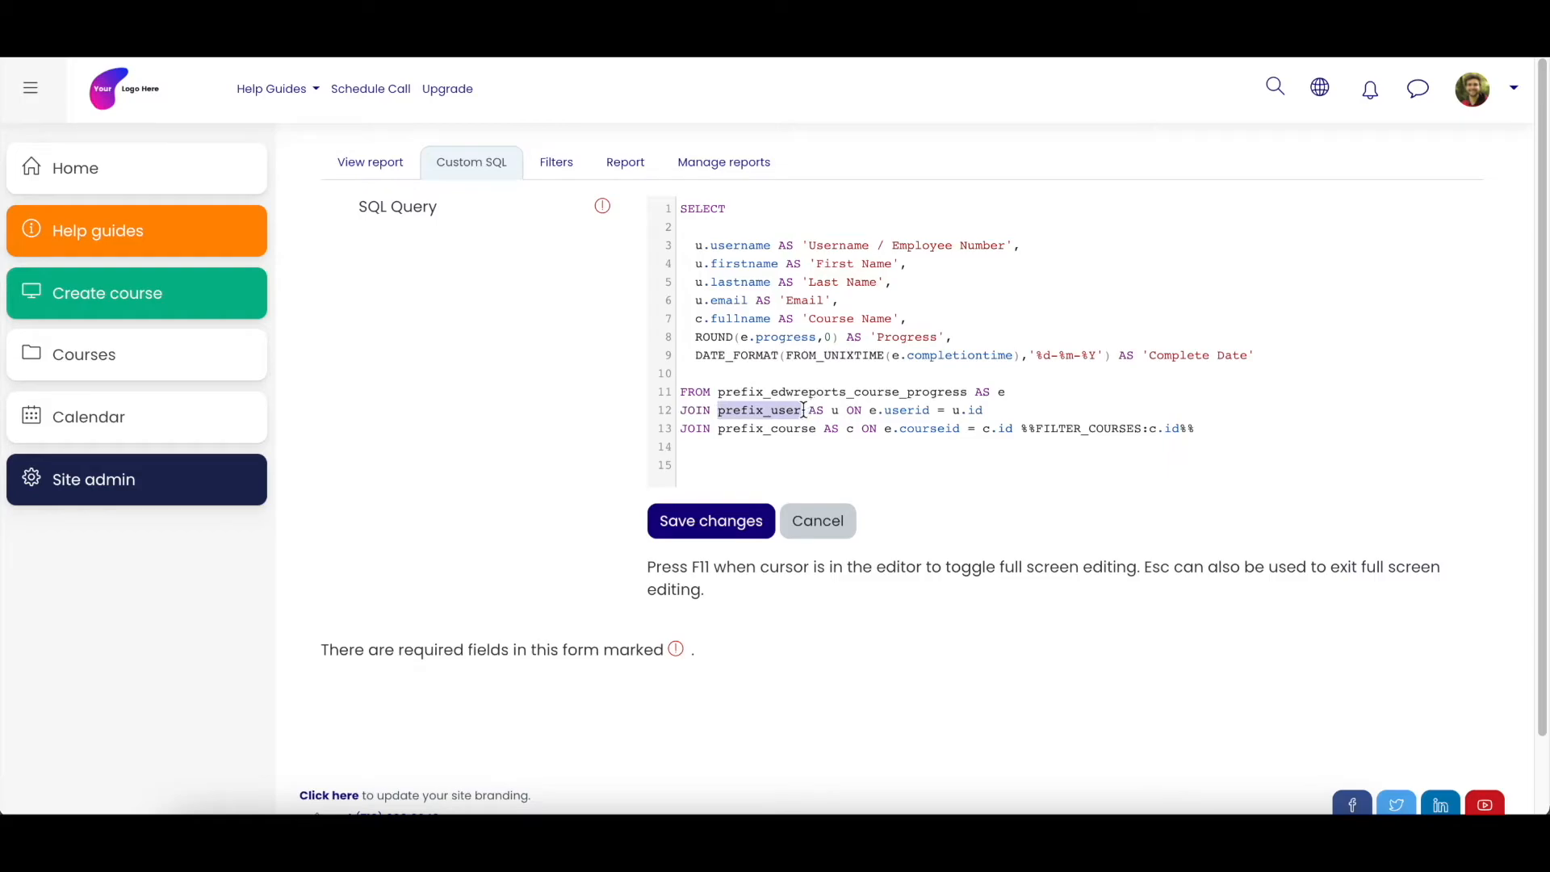
click(847, 412)
drag(869, 410, 930, 410)
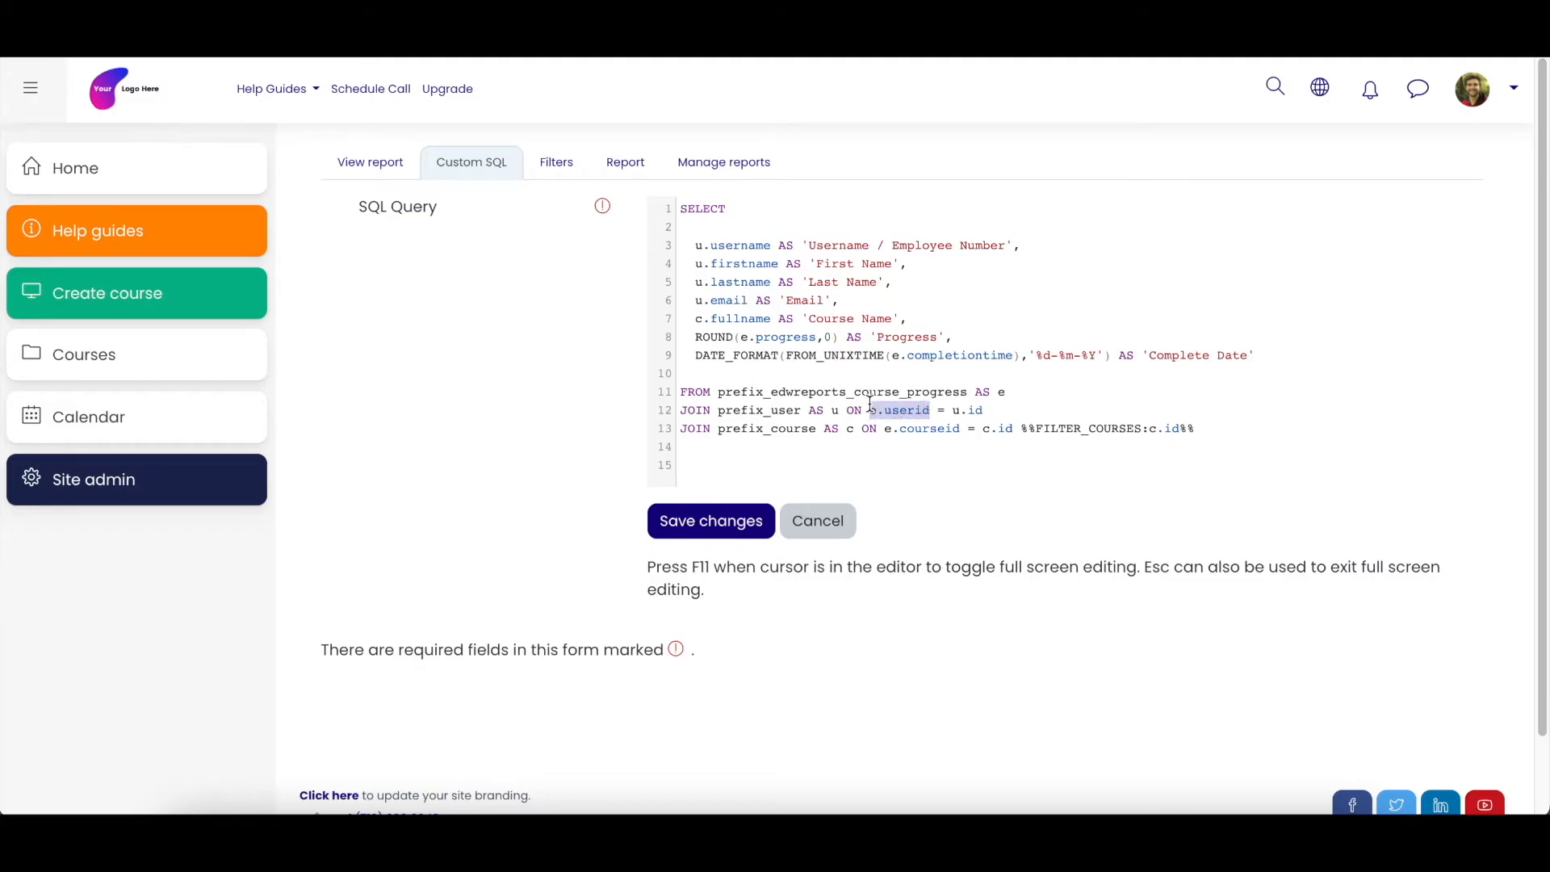
click(766, 412)
drag(766, 412, 787, 411)
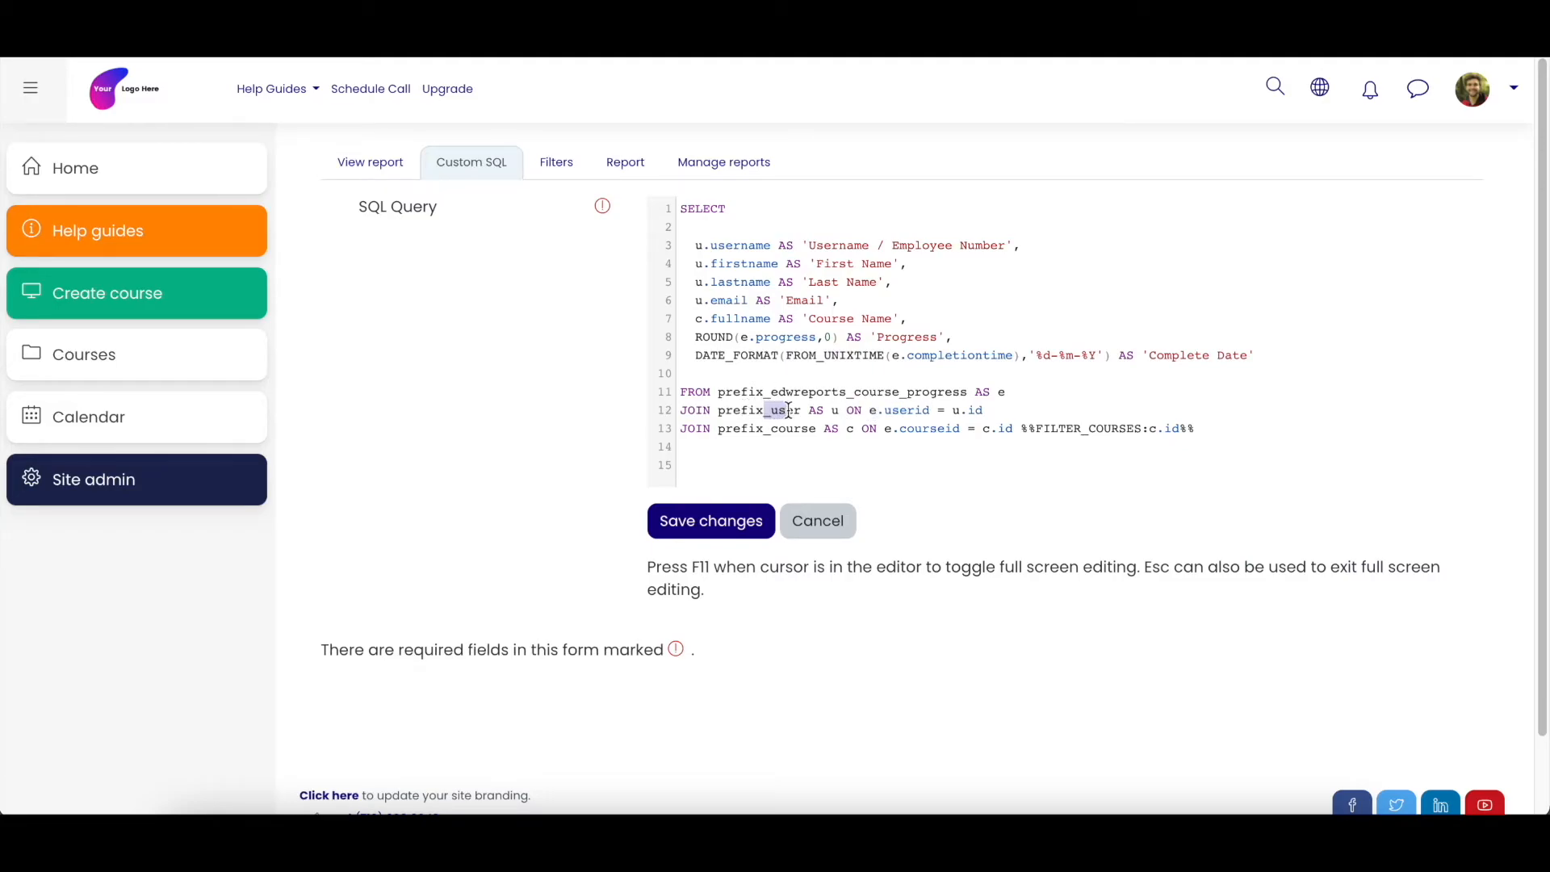
click(874, 393)
drag(871, 411, 982, 406)
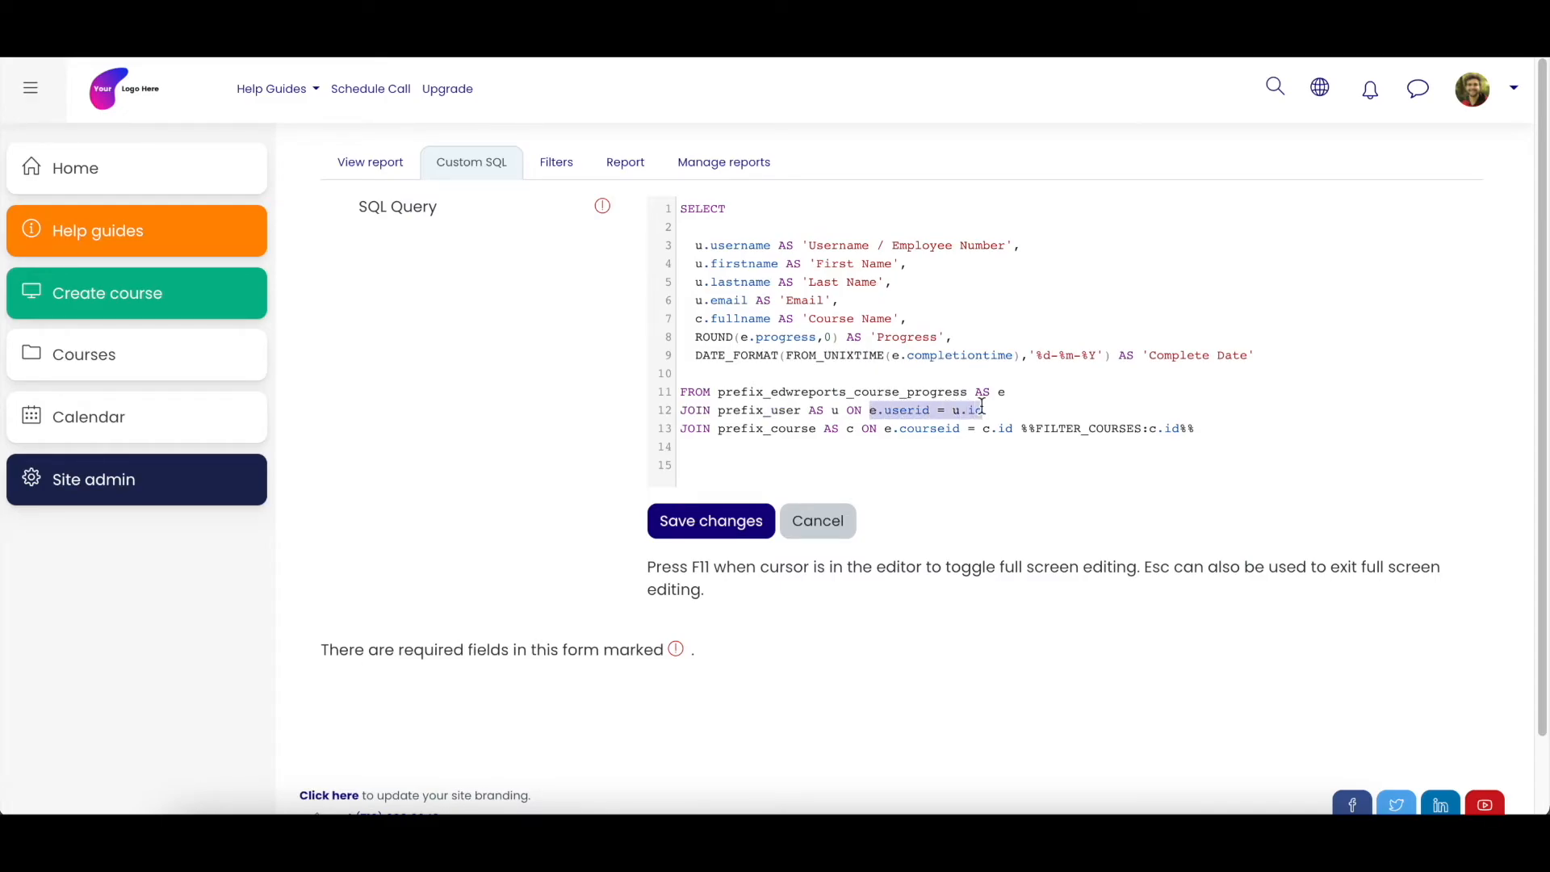
click(891, 413)
drag(871, 414, 884, 412)
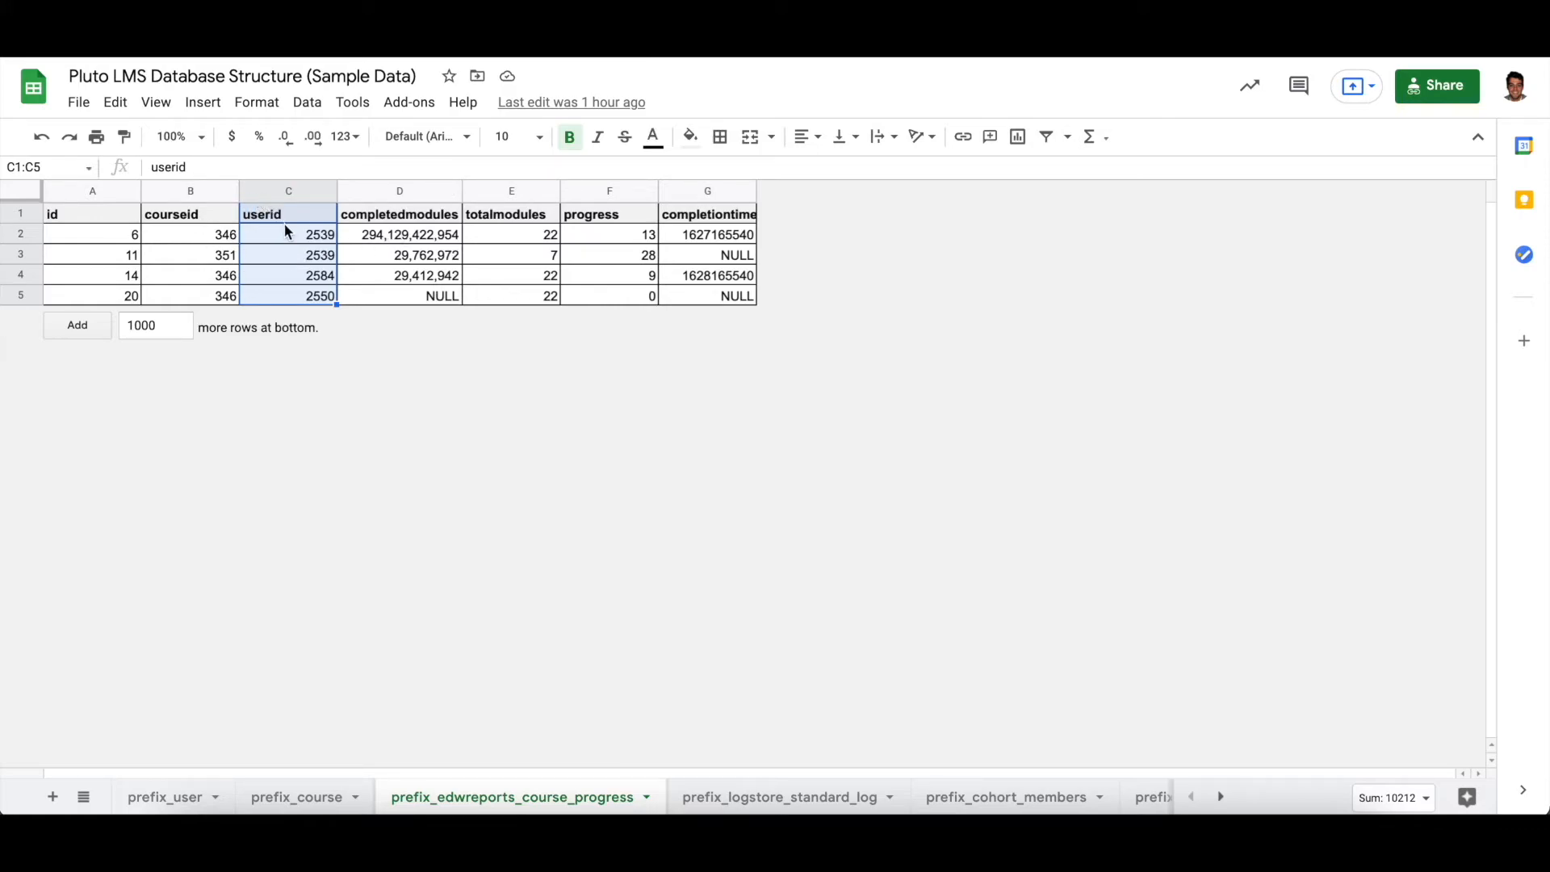
- Switch to the database spreadsheet and select the userid column of the course progress sheet and the id column of prefix_user
drag(287, 213, 288, 287)
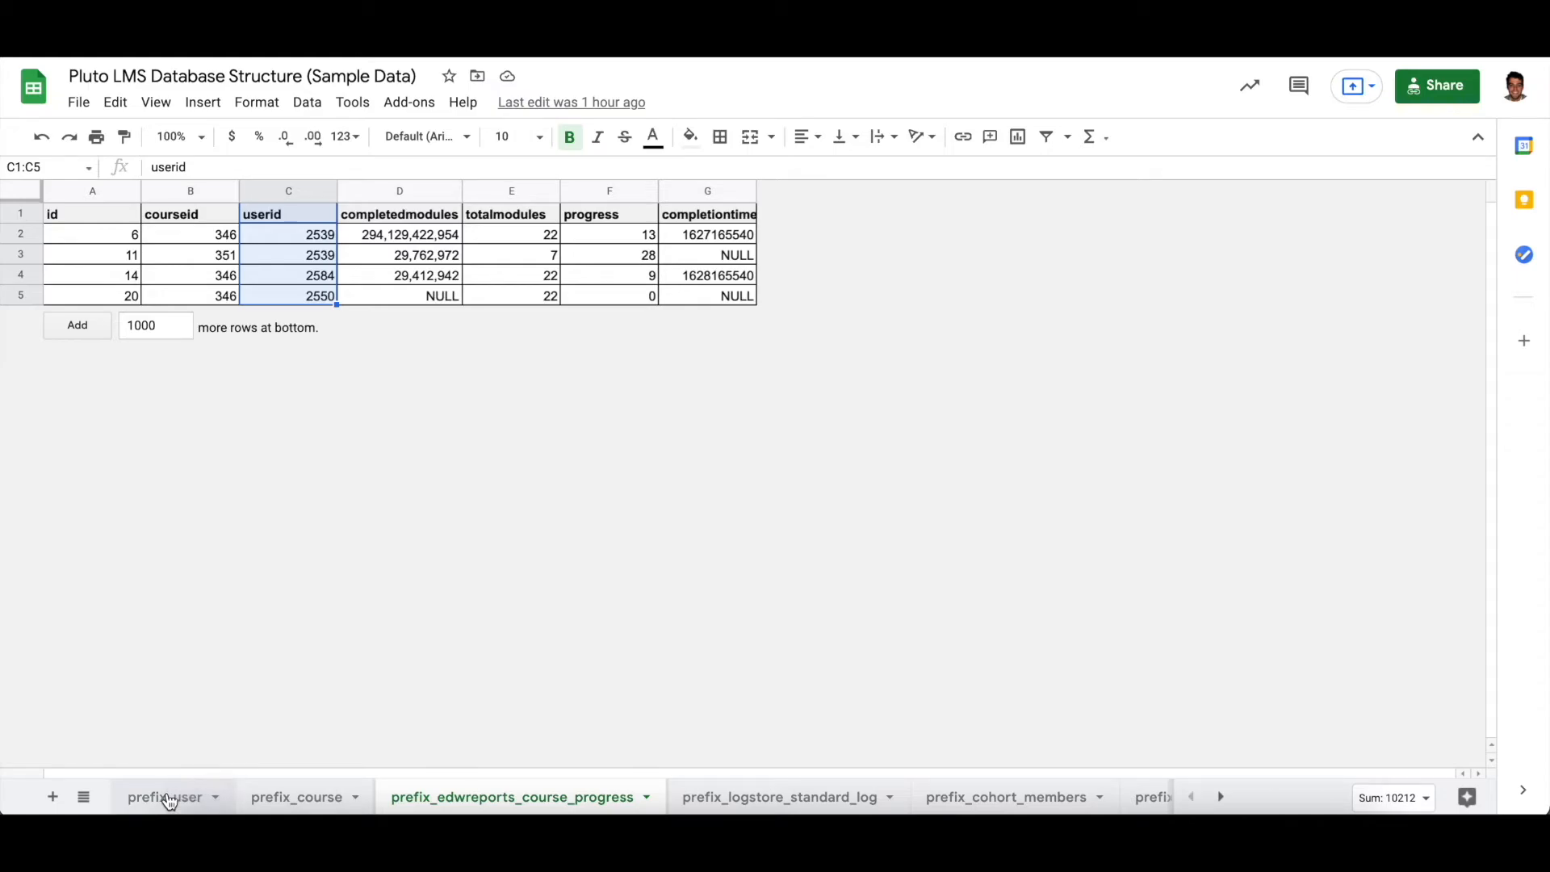
click(170, 798)
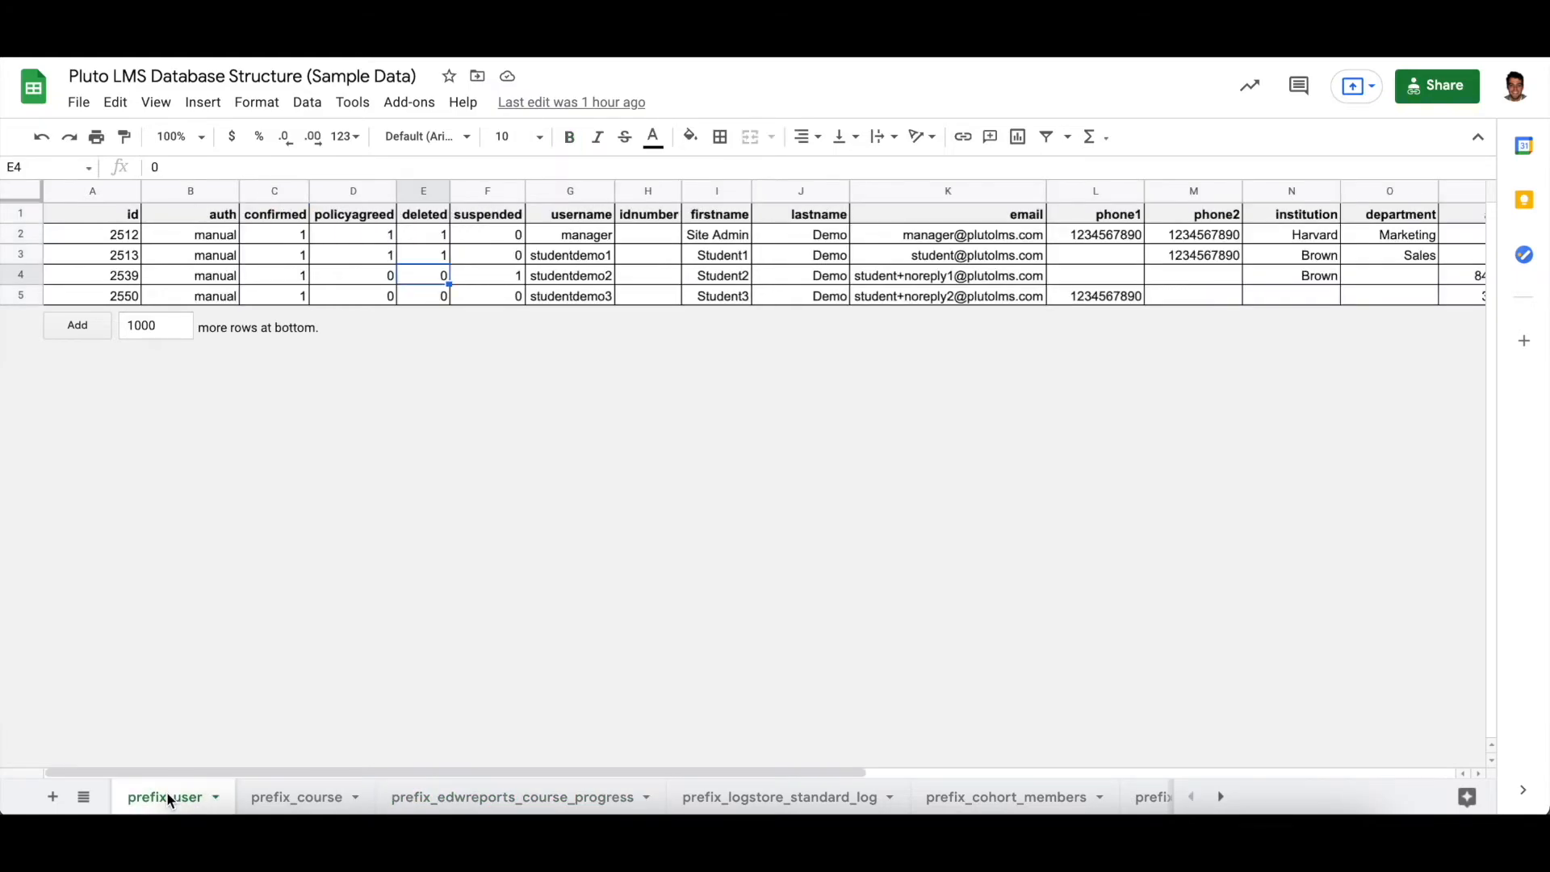
click(123, 220)
key(shift+Down)
key(shift+Down)
key(shift+Down)
key(shift+Down)
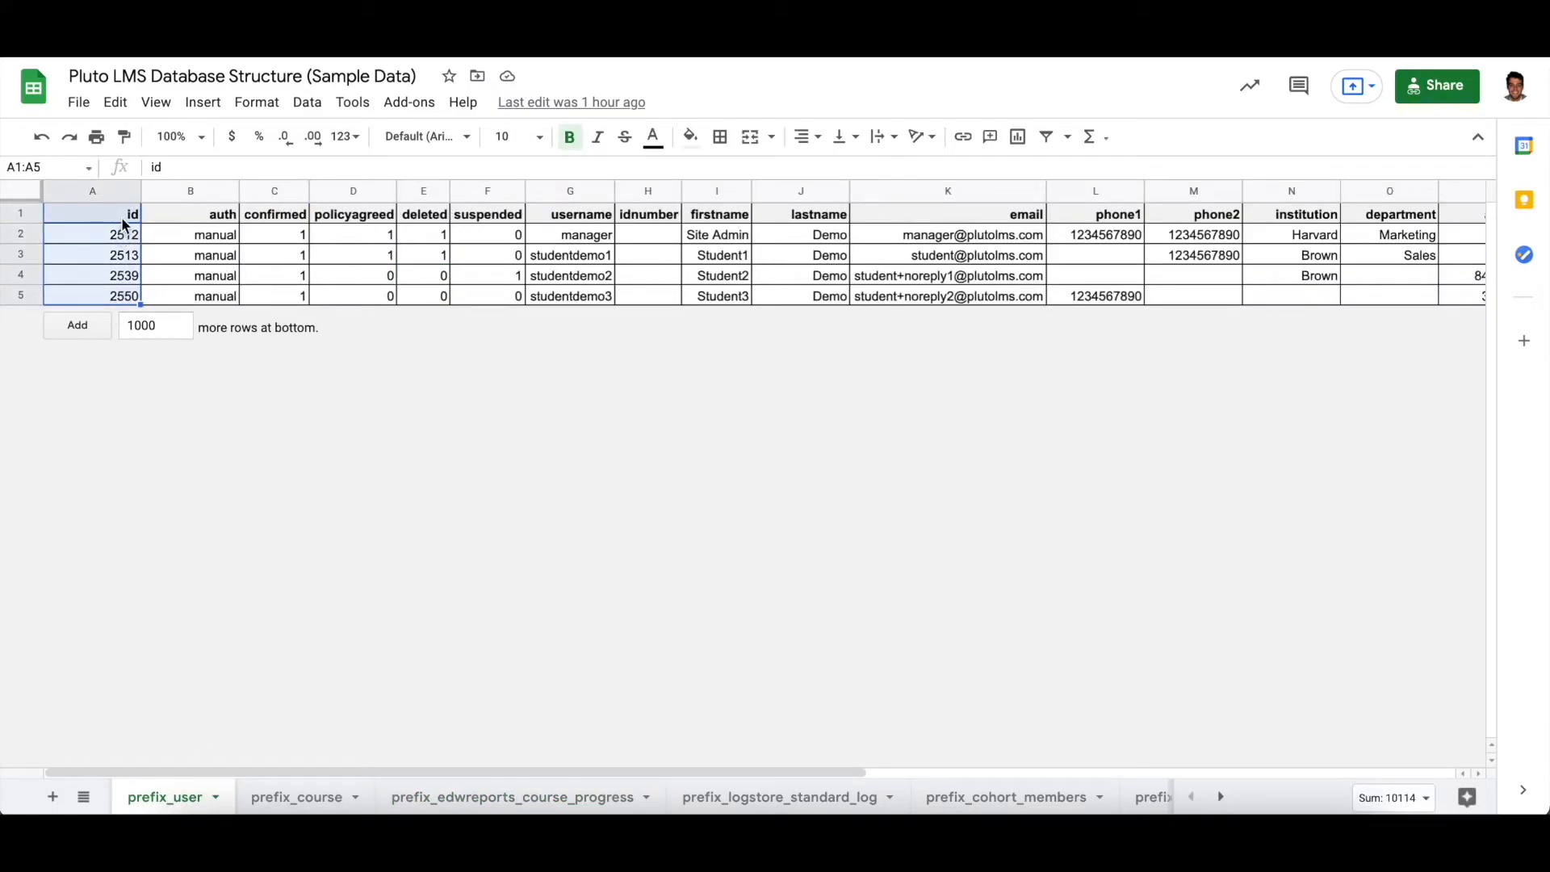
click(125, 219)
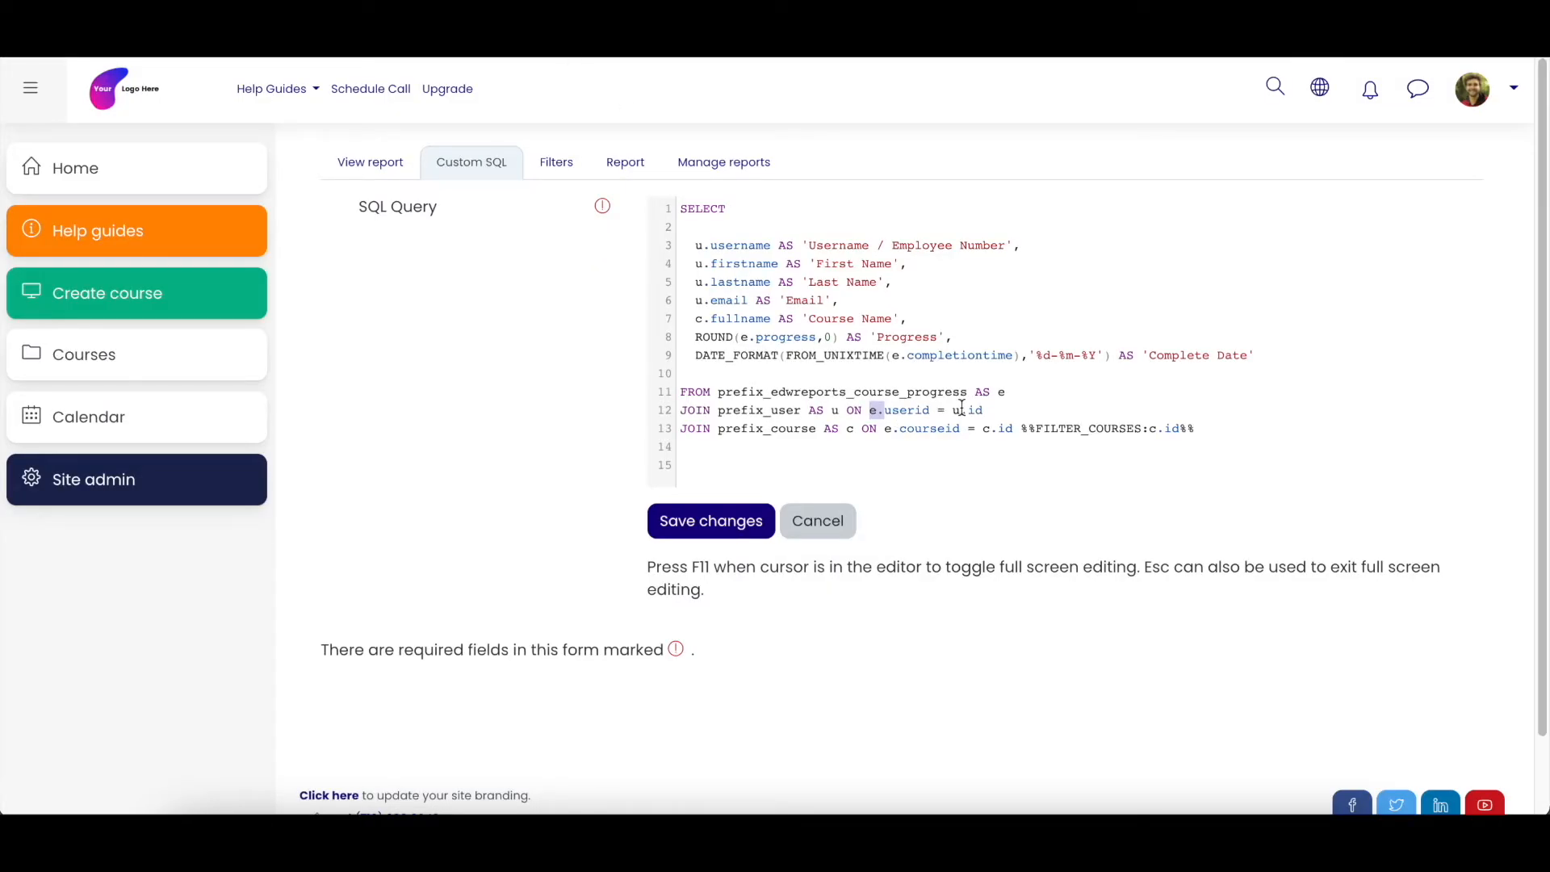
- Back in the SQL query, highlight u.id and the whole condition e.userid = u.id
drag(953, 410, 984, 410)
drag(862, 410, 988, 410)
click(988, 410)
- In the database spreadsheet, select the course progress userid column and the auth through institution columns of the prefix_user sheet
click(598, 32)
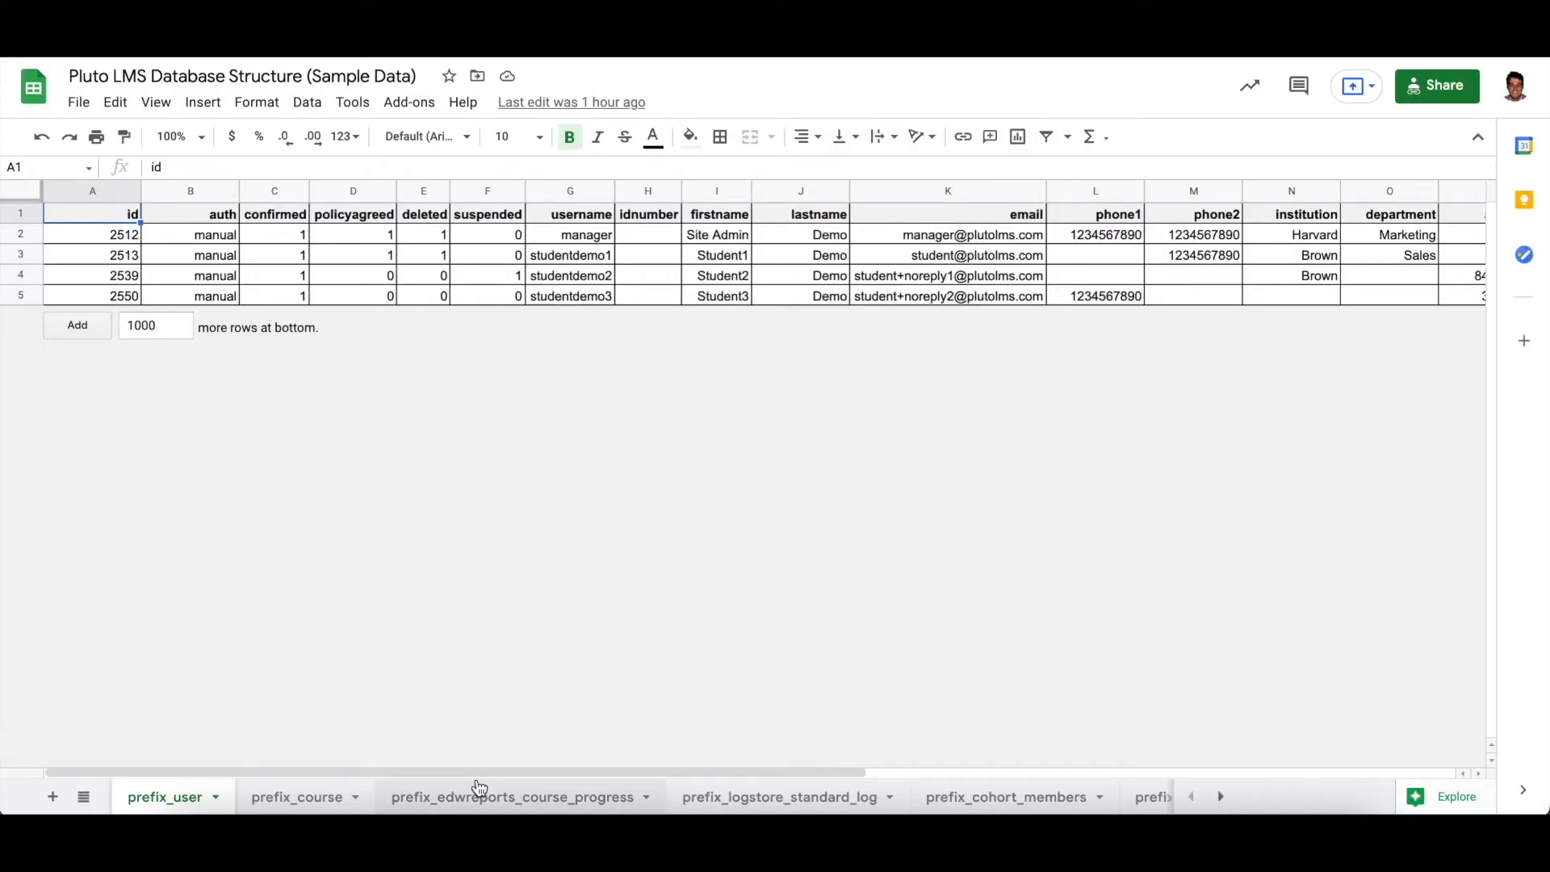
click(512, 797)
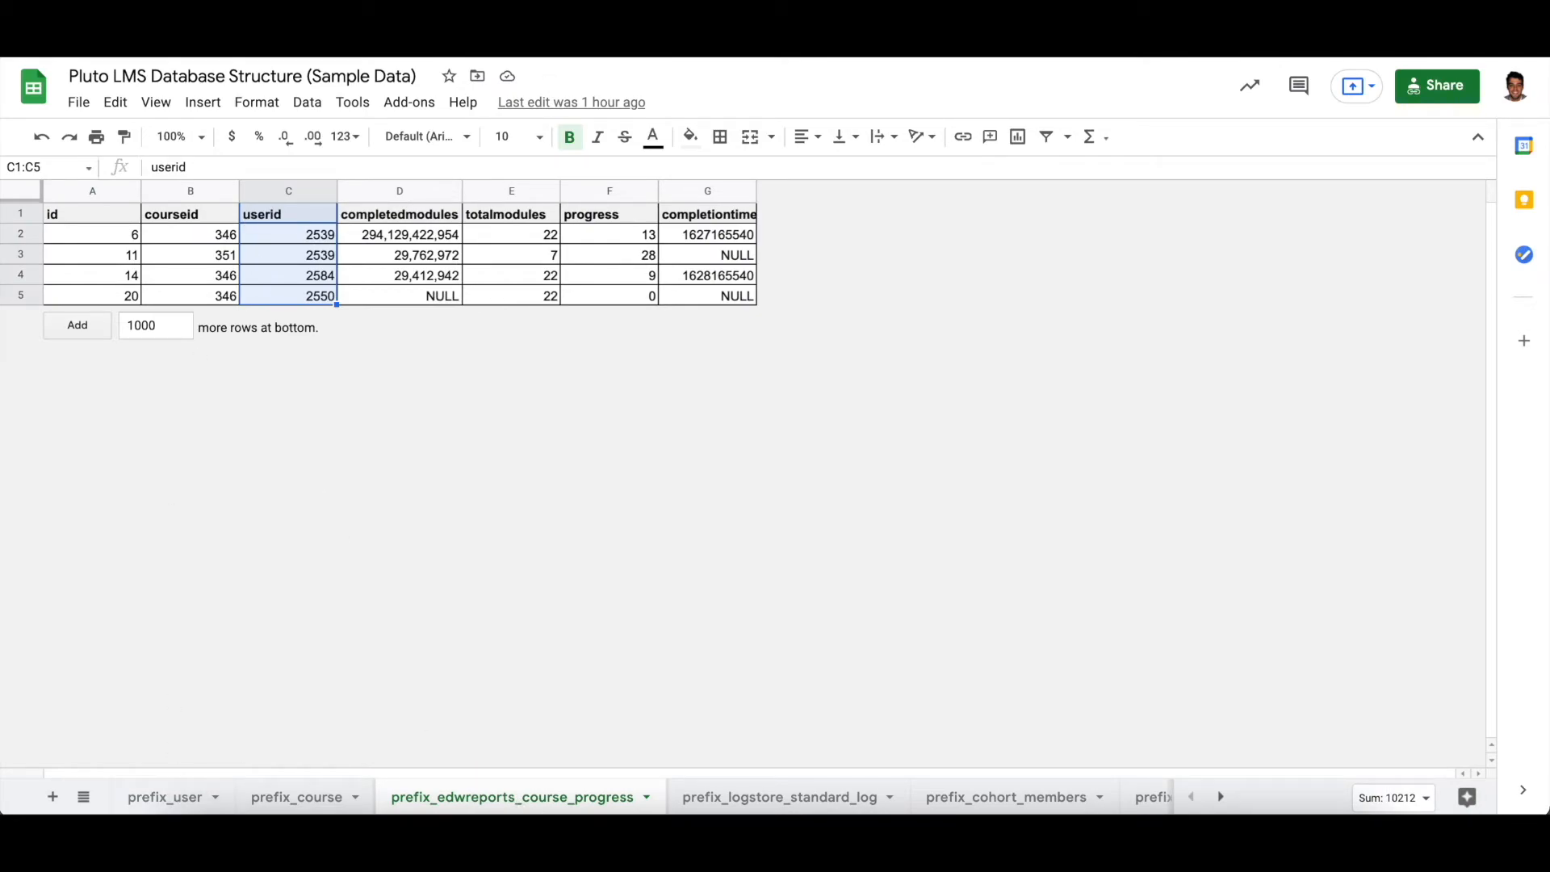
drag(293, 215, 295, 297)
click(159, 795)
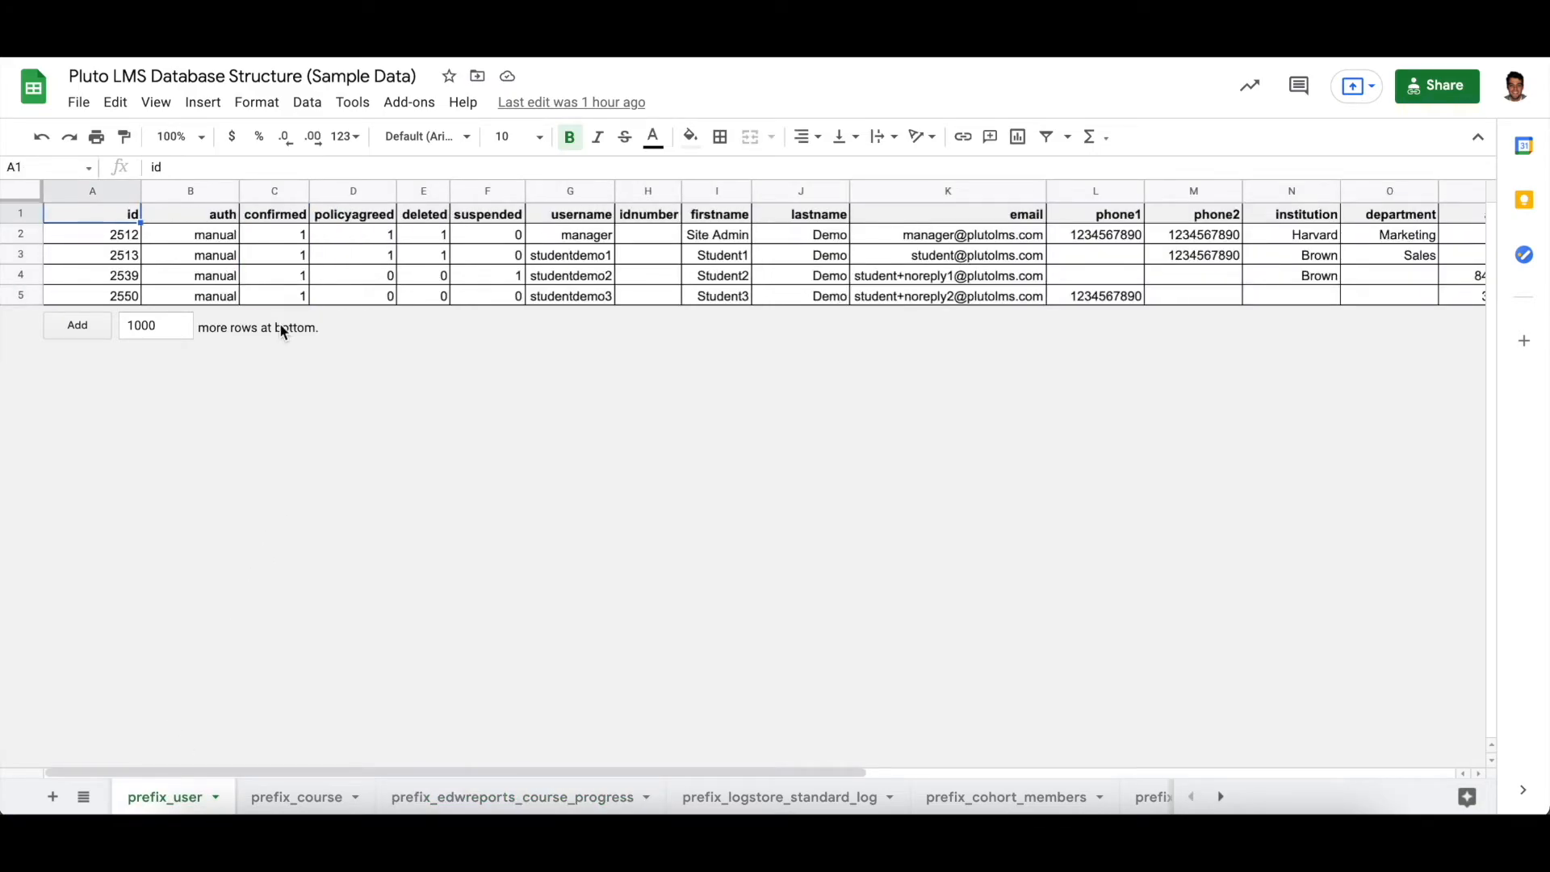
drag(216, 220, 1302, 295)
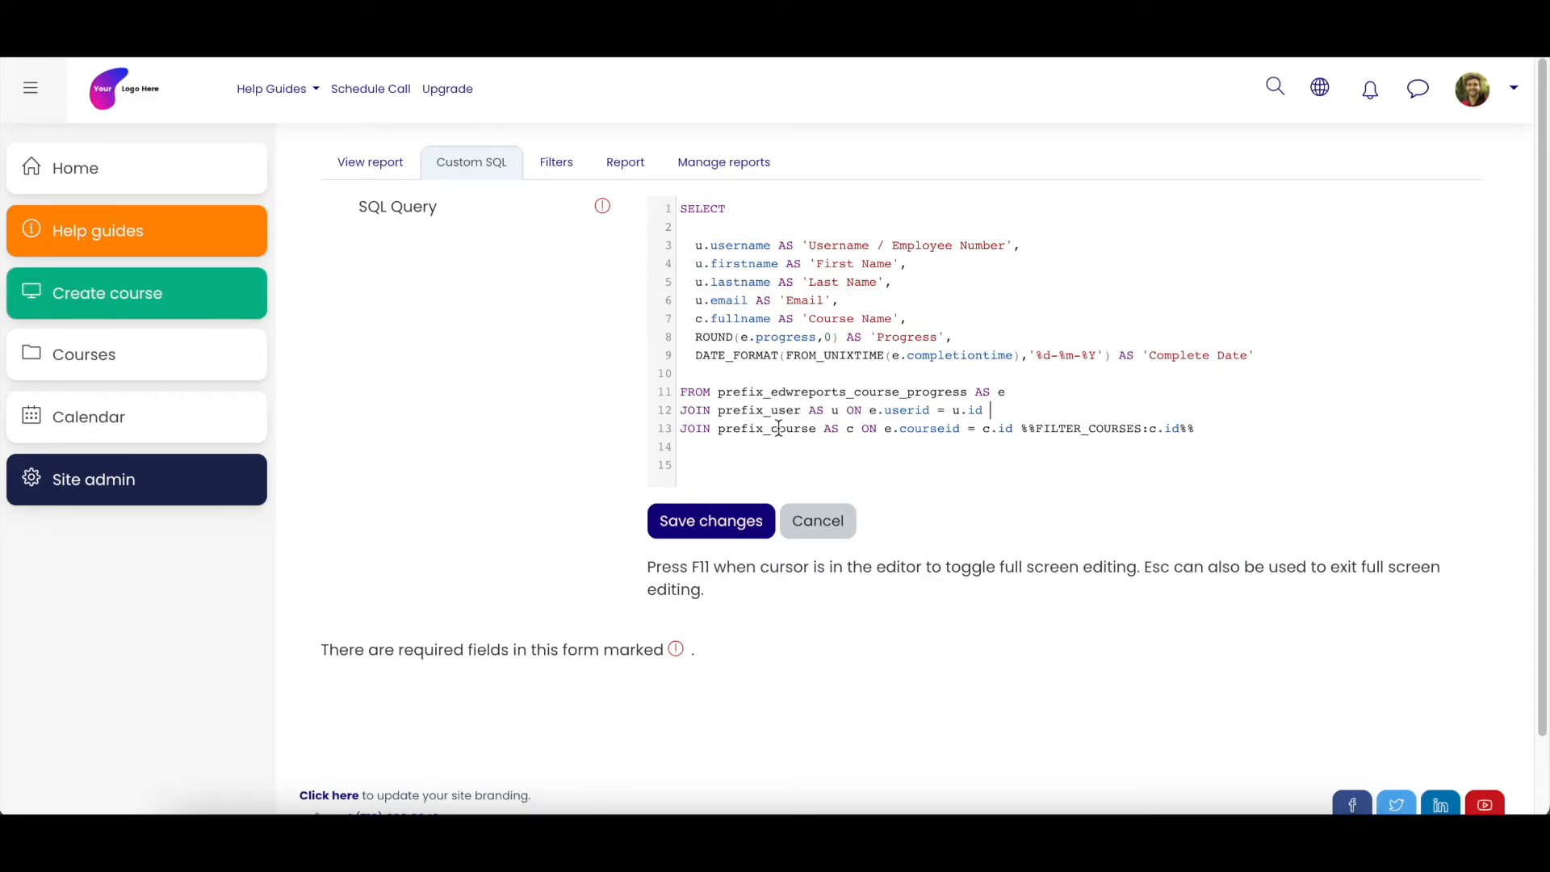
- Return to the SQL query and highlight the course table name in the second JOIN line, c.fullname and e.courseid
drag(780, 428, 810, 428)
drag(696, 318, 771, 318)
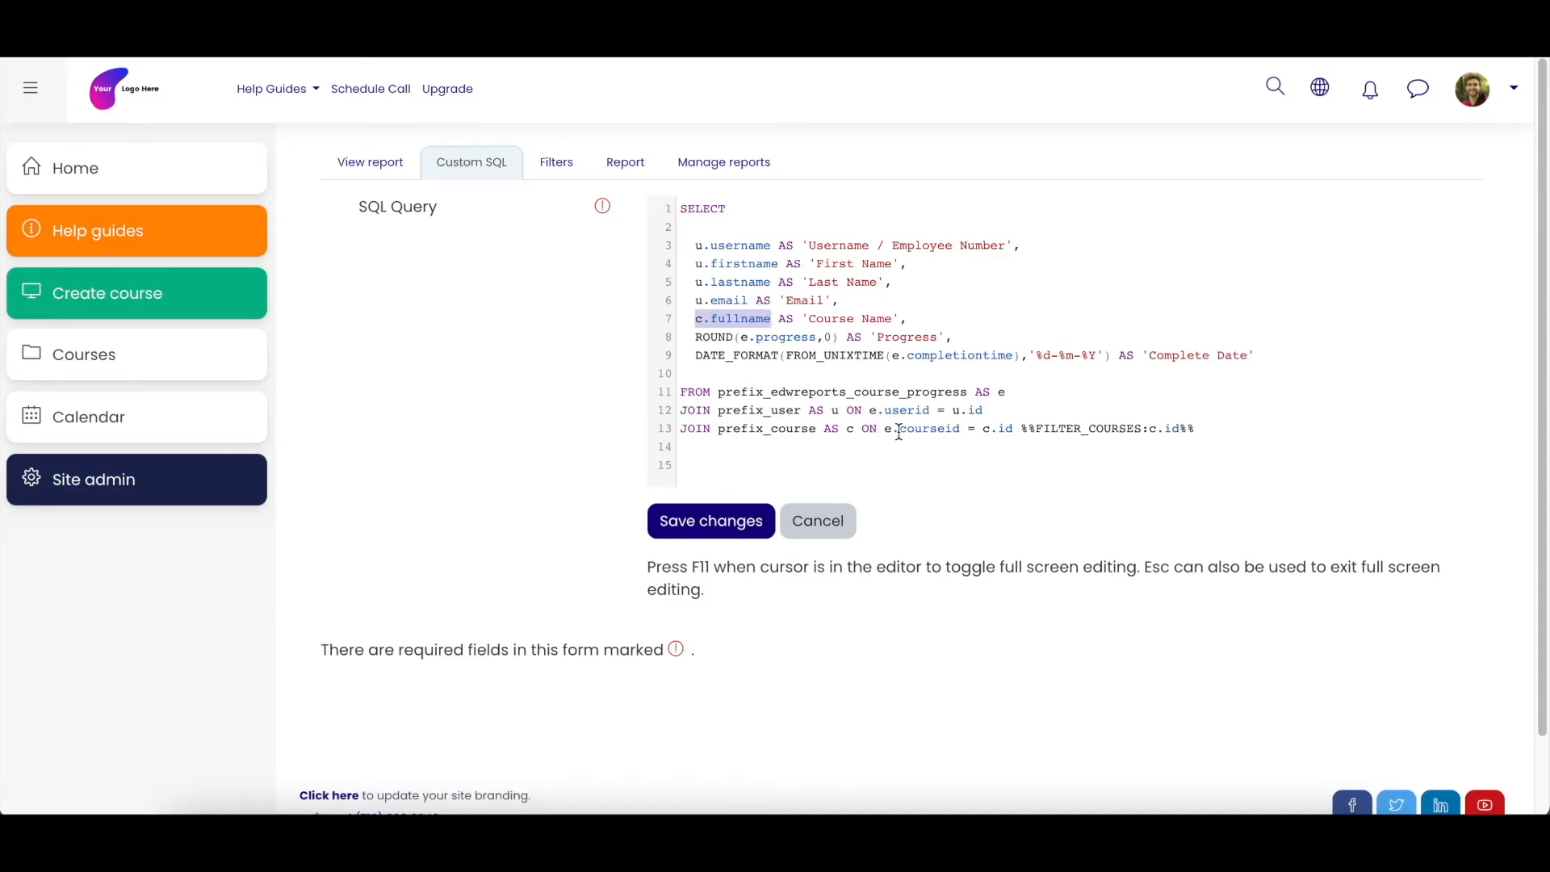
drag(888, 432, 962, 429)
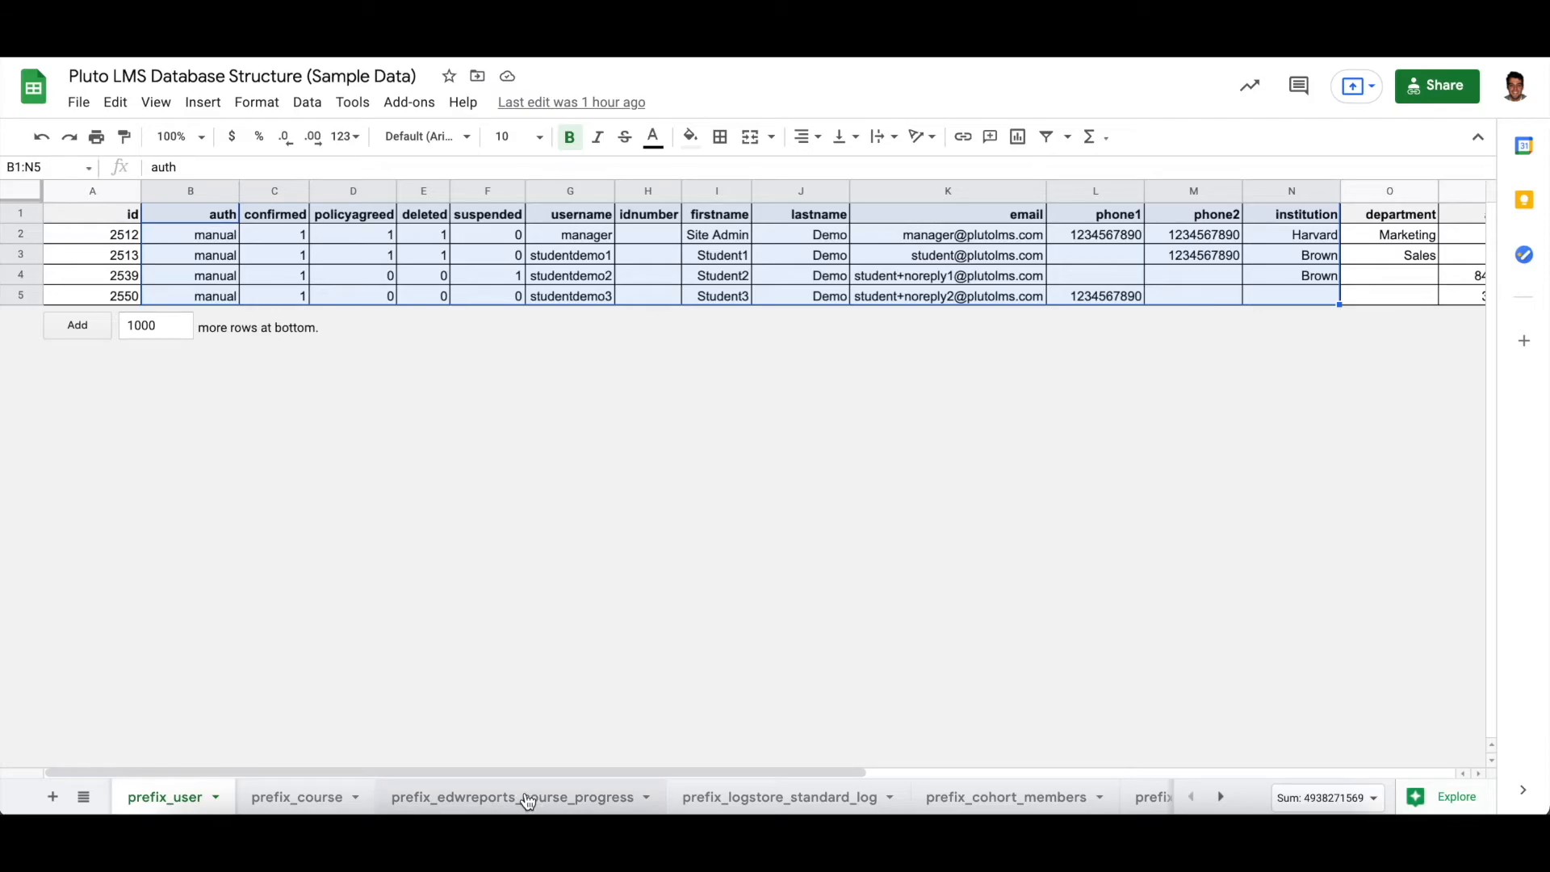
- In the database spreadsheet, select the course progress courseid column and the prefix_course id and fullname through timemodified columns
click(529, 799)
click(202, 222)
drag(201, 222, 201, 295)
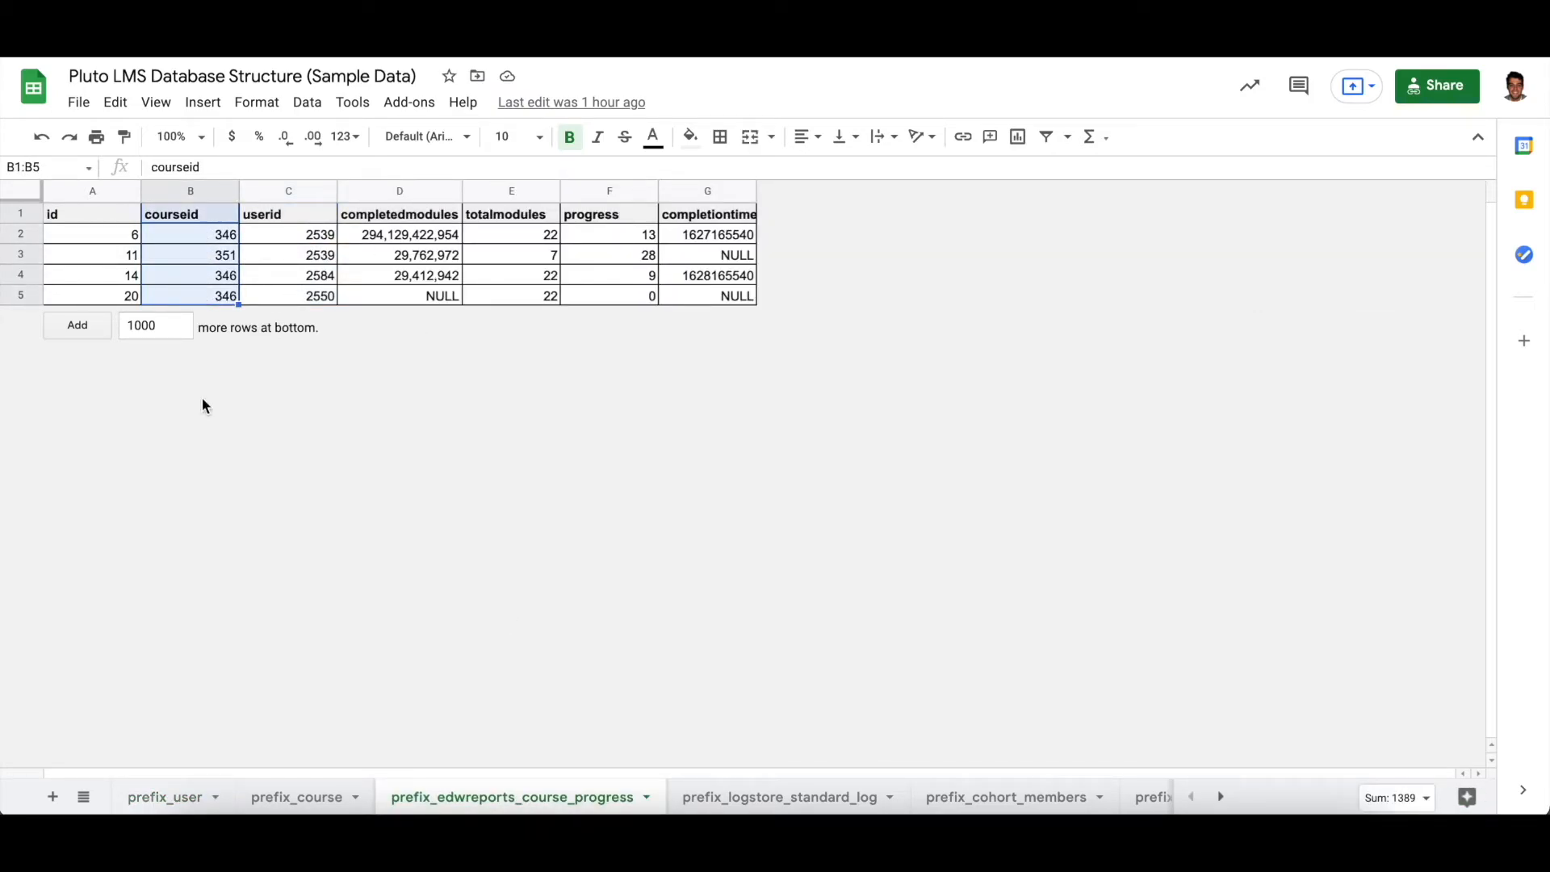
click(307, 800)
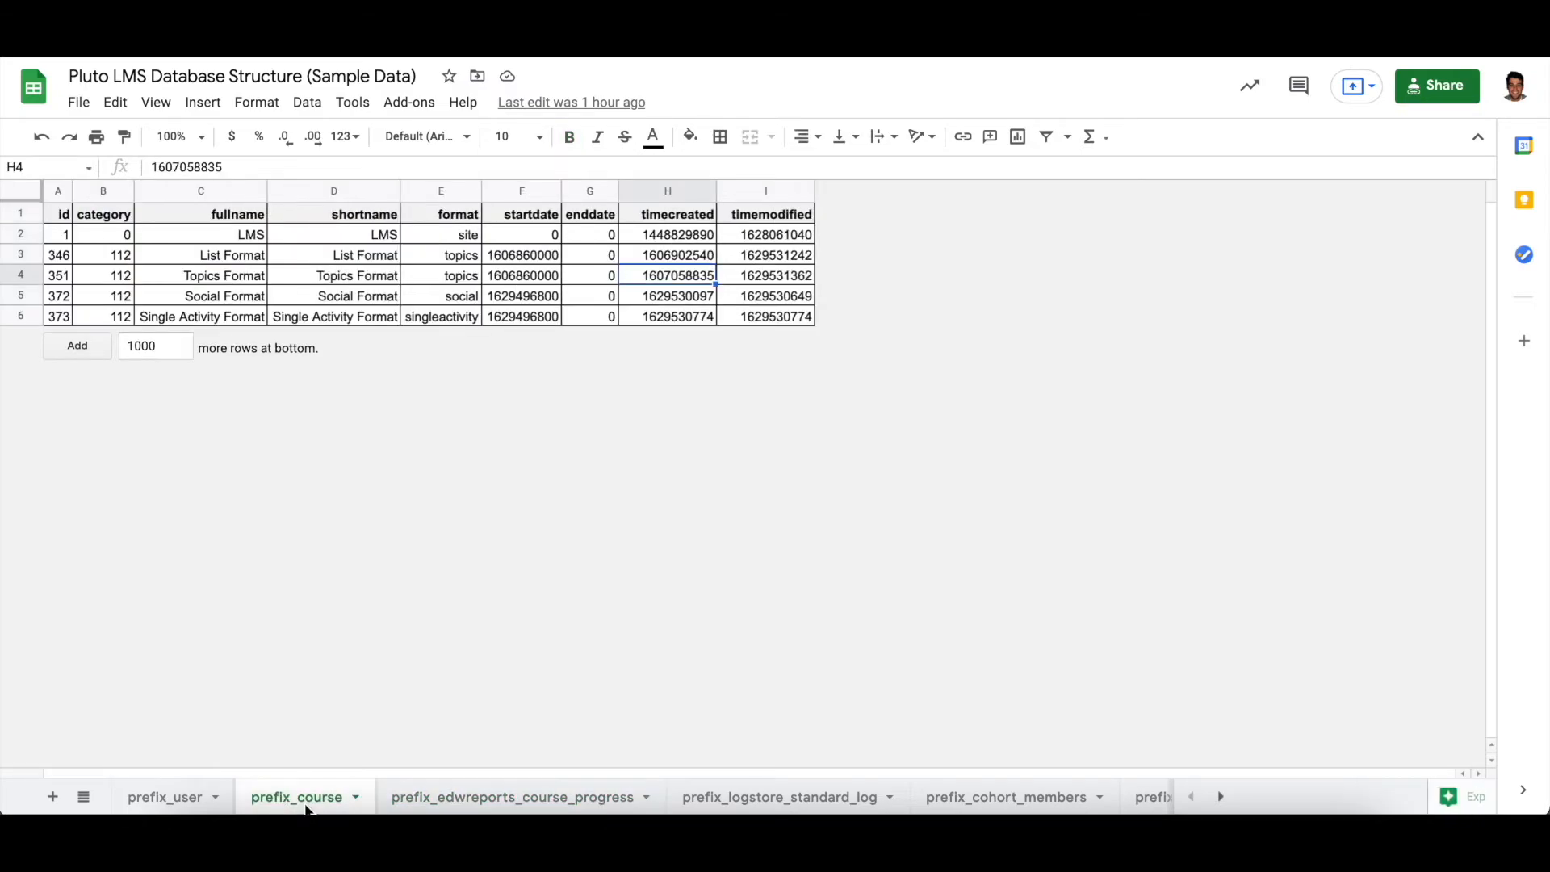
drag(66, 220, 67, 318)
drag(225, 217, 761, 319)
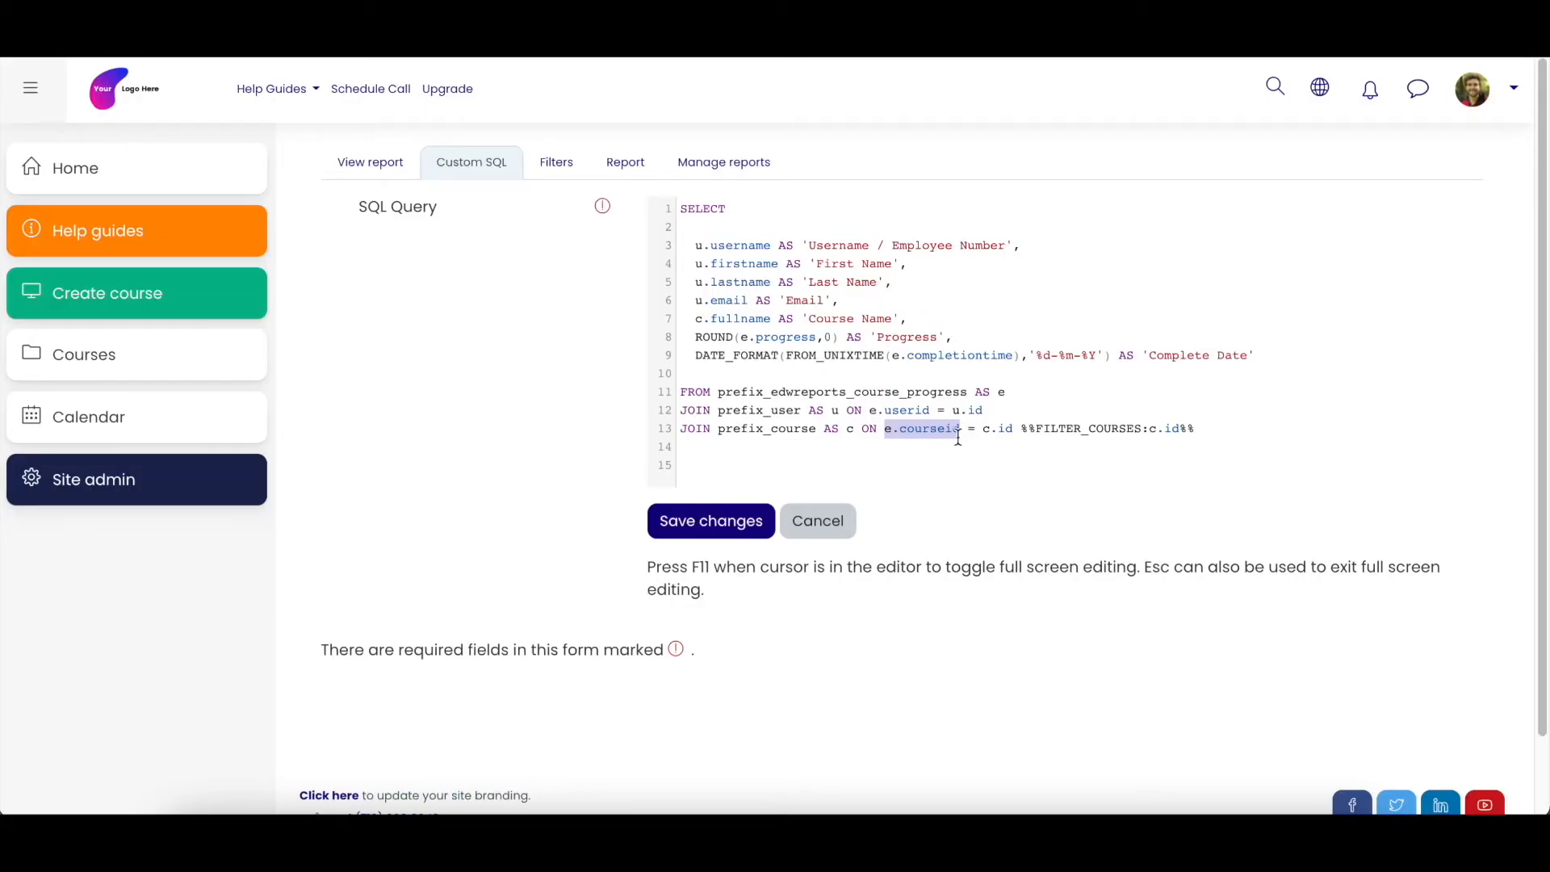
- Return to the SQL query and highlight c.id and the join condition e.courseid = c.id in the prefix_course line
drag(982, 428, 1012, 429)
drag(892, 428, 1014, 429)
click(983, 430)
- Highlight the complete FROM and JOIN block of the query and the %%FILTER_COURSES:c.id%% filter
drag(682, 393, 1194, 429)
click(864, 411)
drag(1020, 429, 1187, 428)
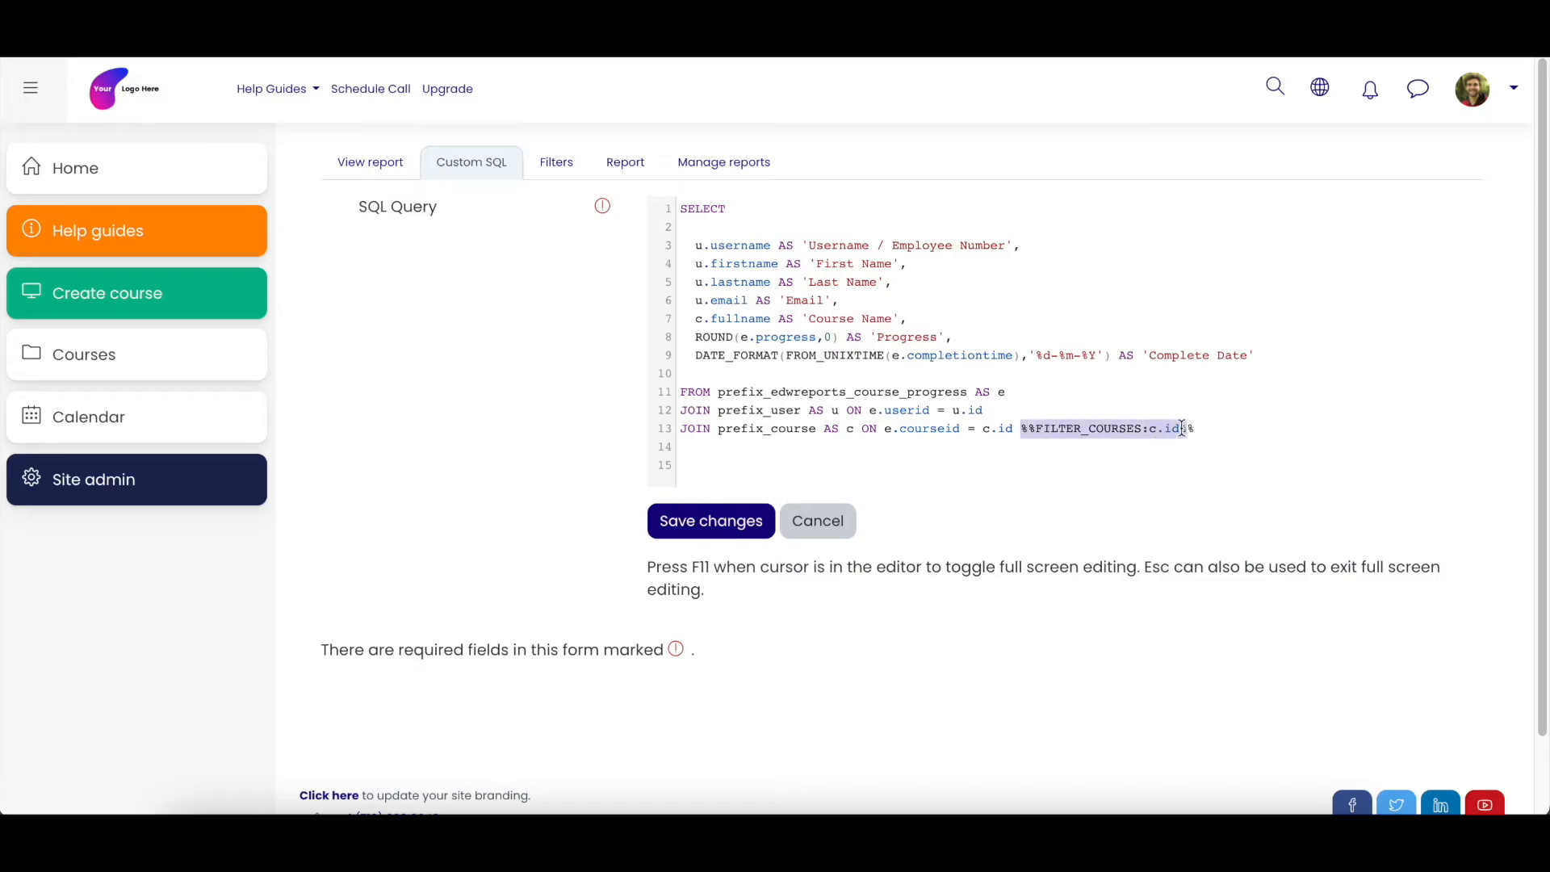
click(969, 427)
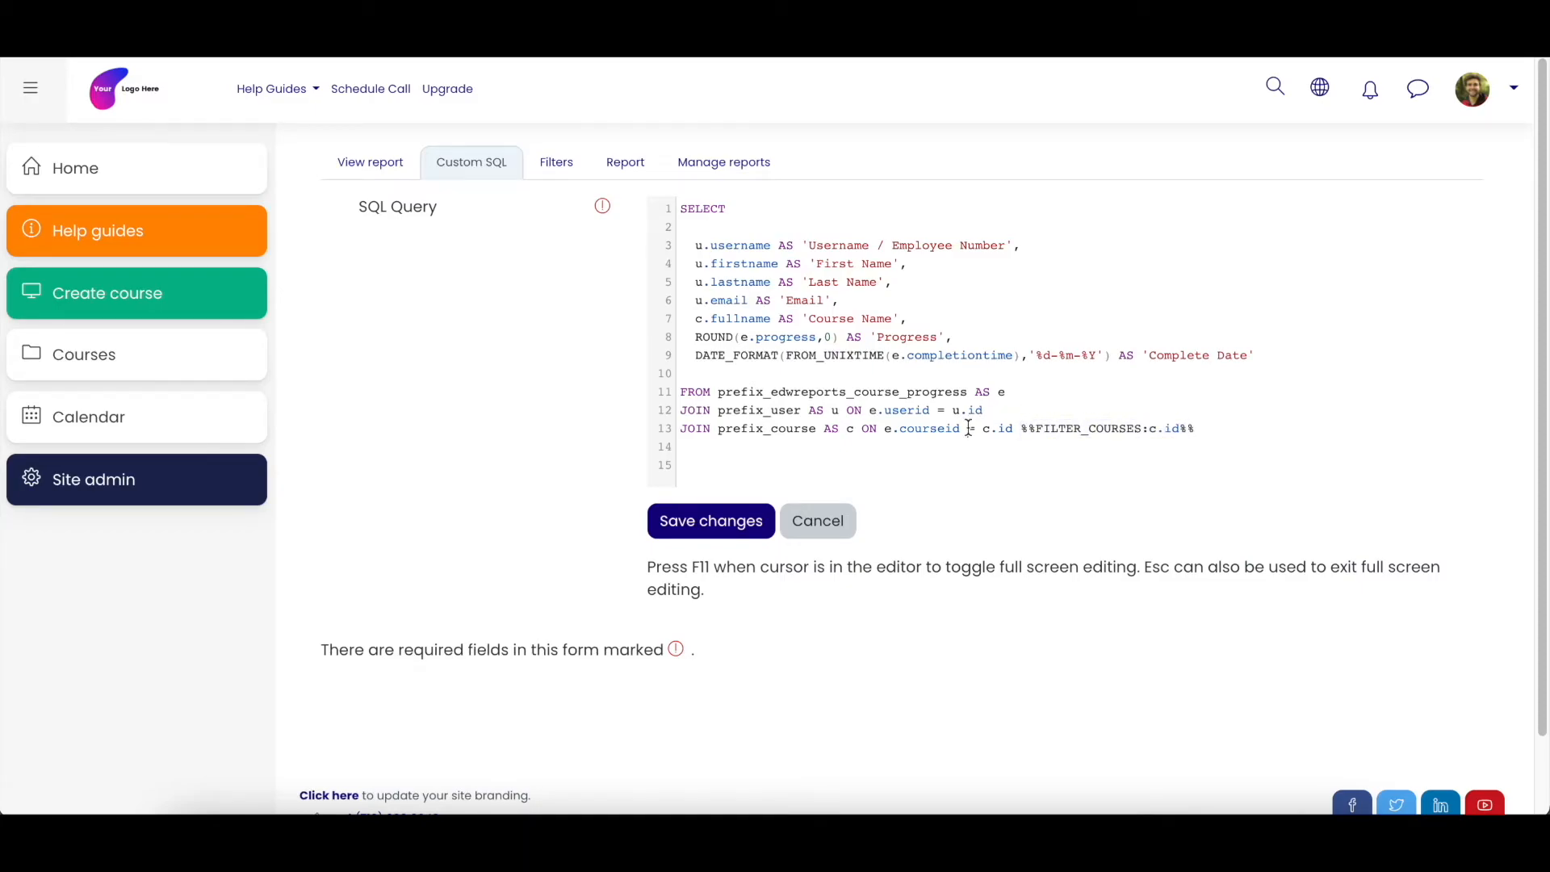
drag(681, 392, 1110, 440)
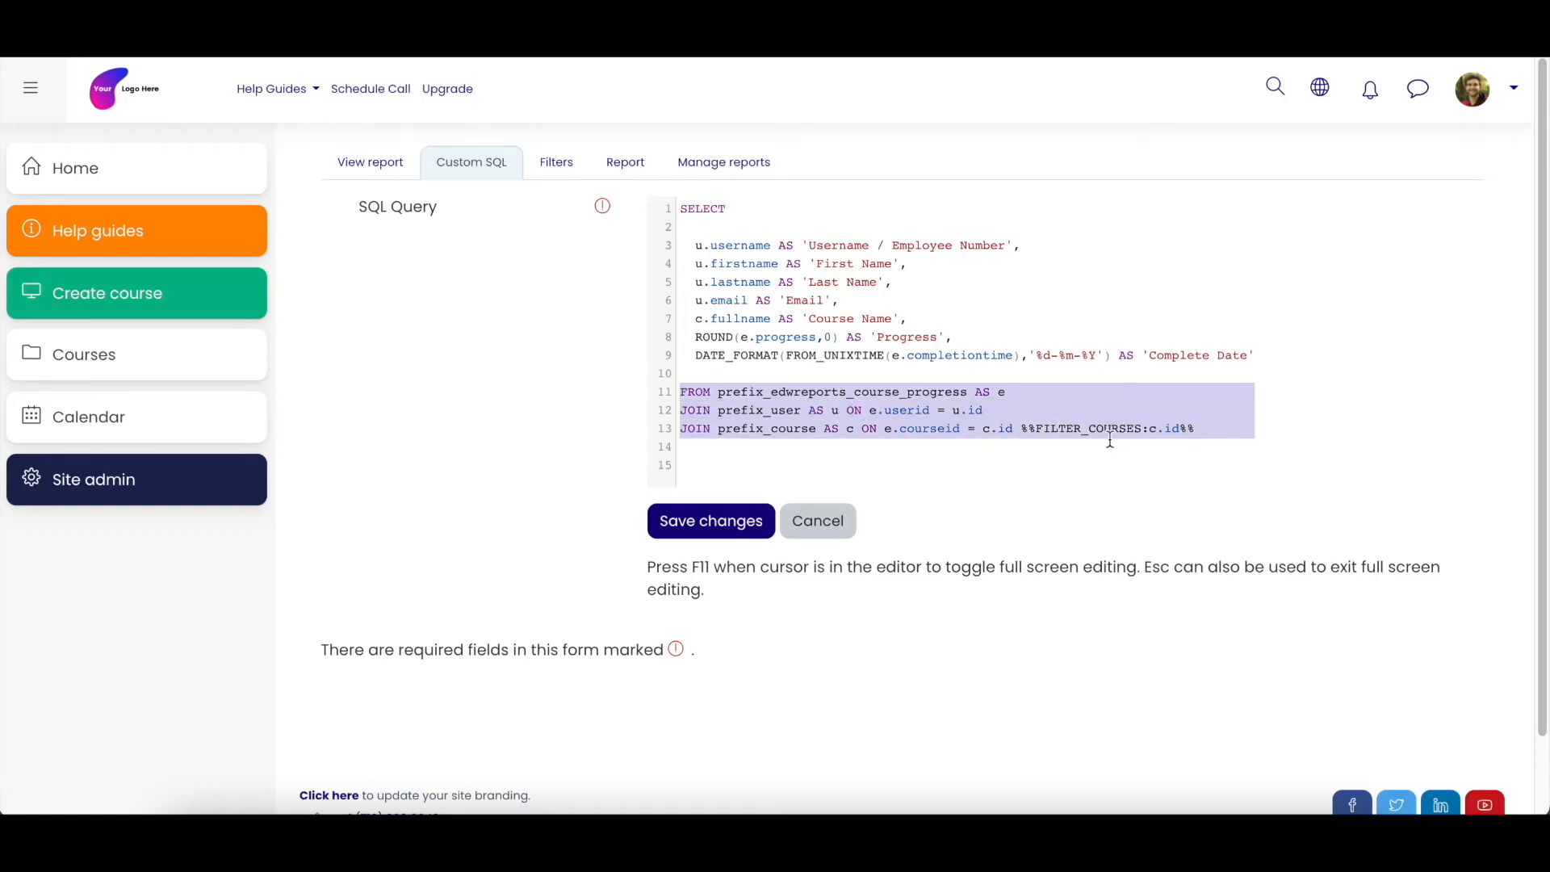
click(911, 394)
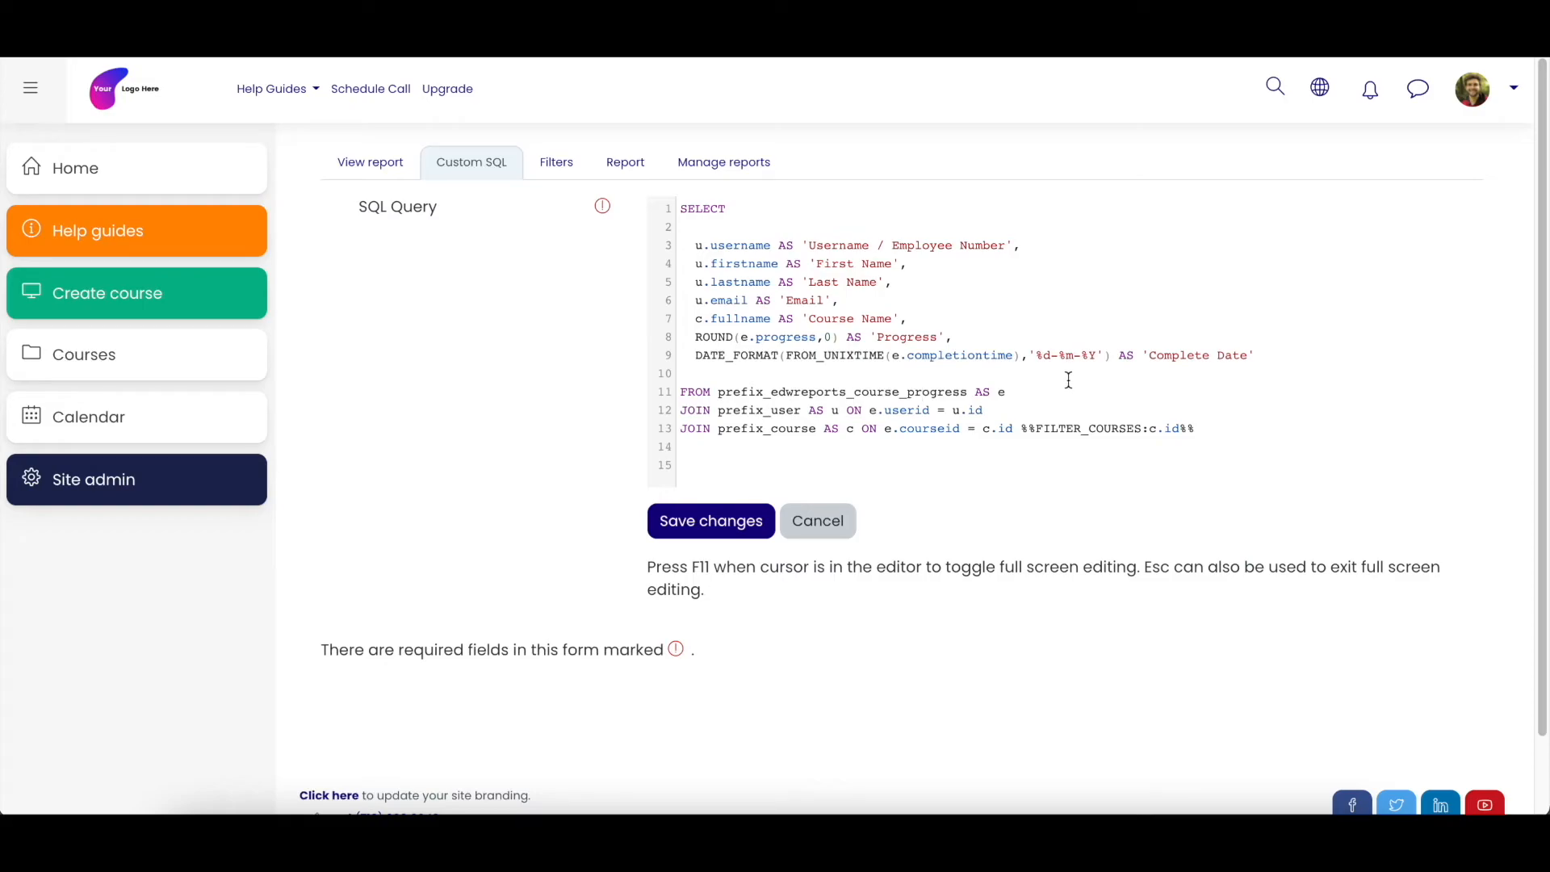
- Highlight the user column aliases and the SELECT keyword, view the generated report, and reopen its custom SQL query
drag(809, 244, 869, 282)
click(798, 303)
drag(730, 204, 679, 212)
click(825, 336)
click(376, 176)
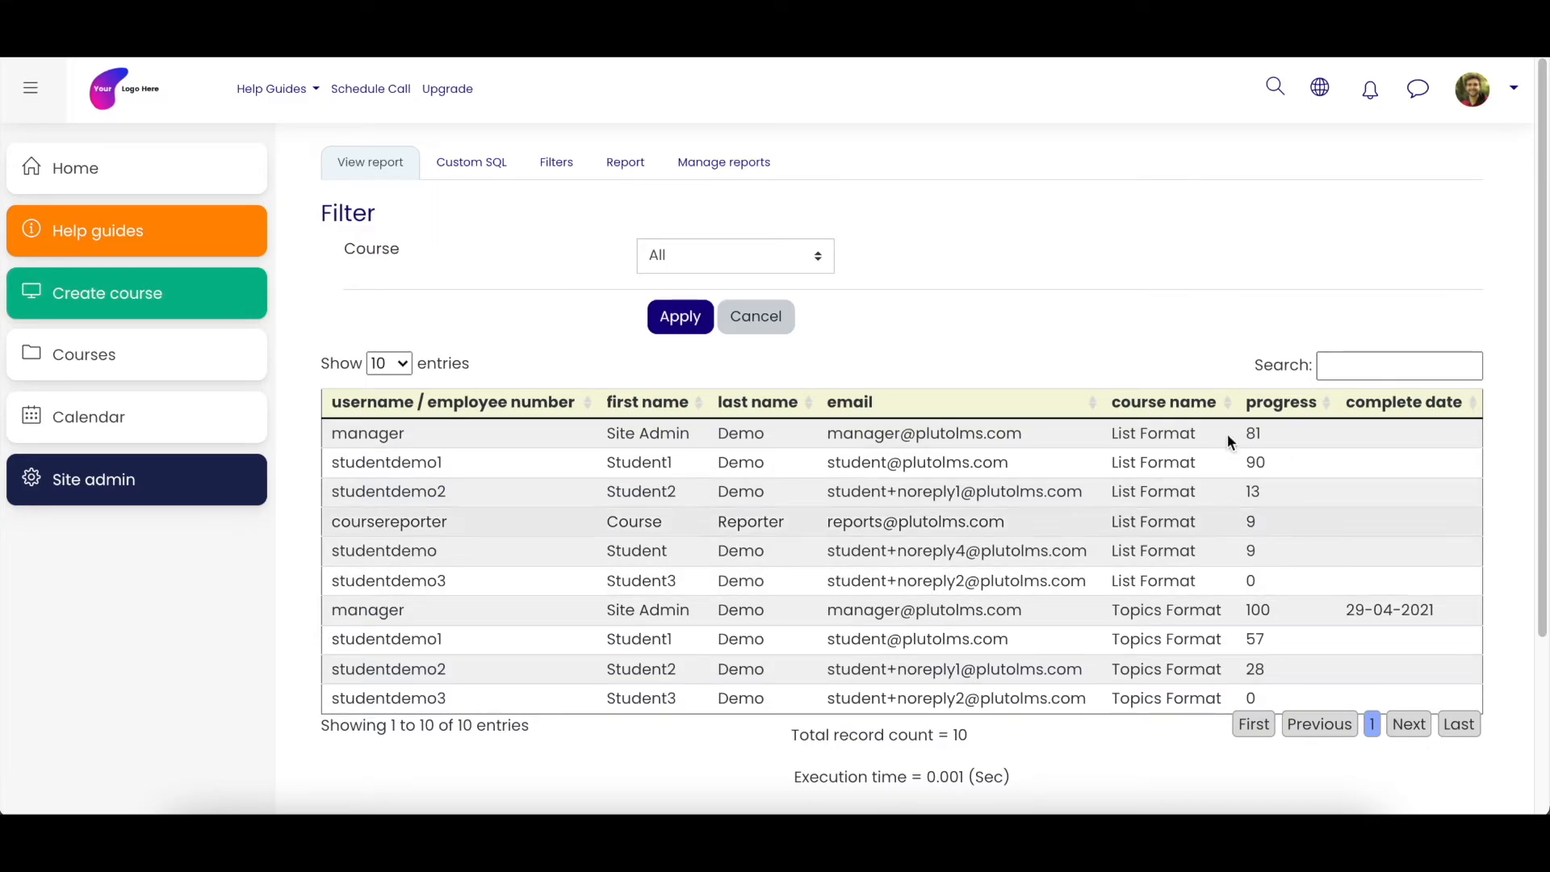
click(482, 170)
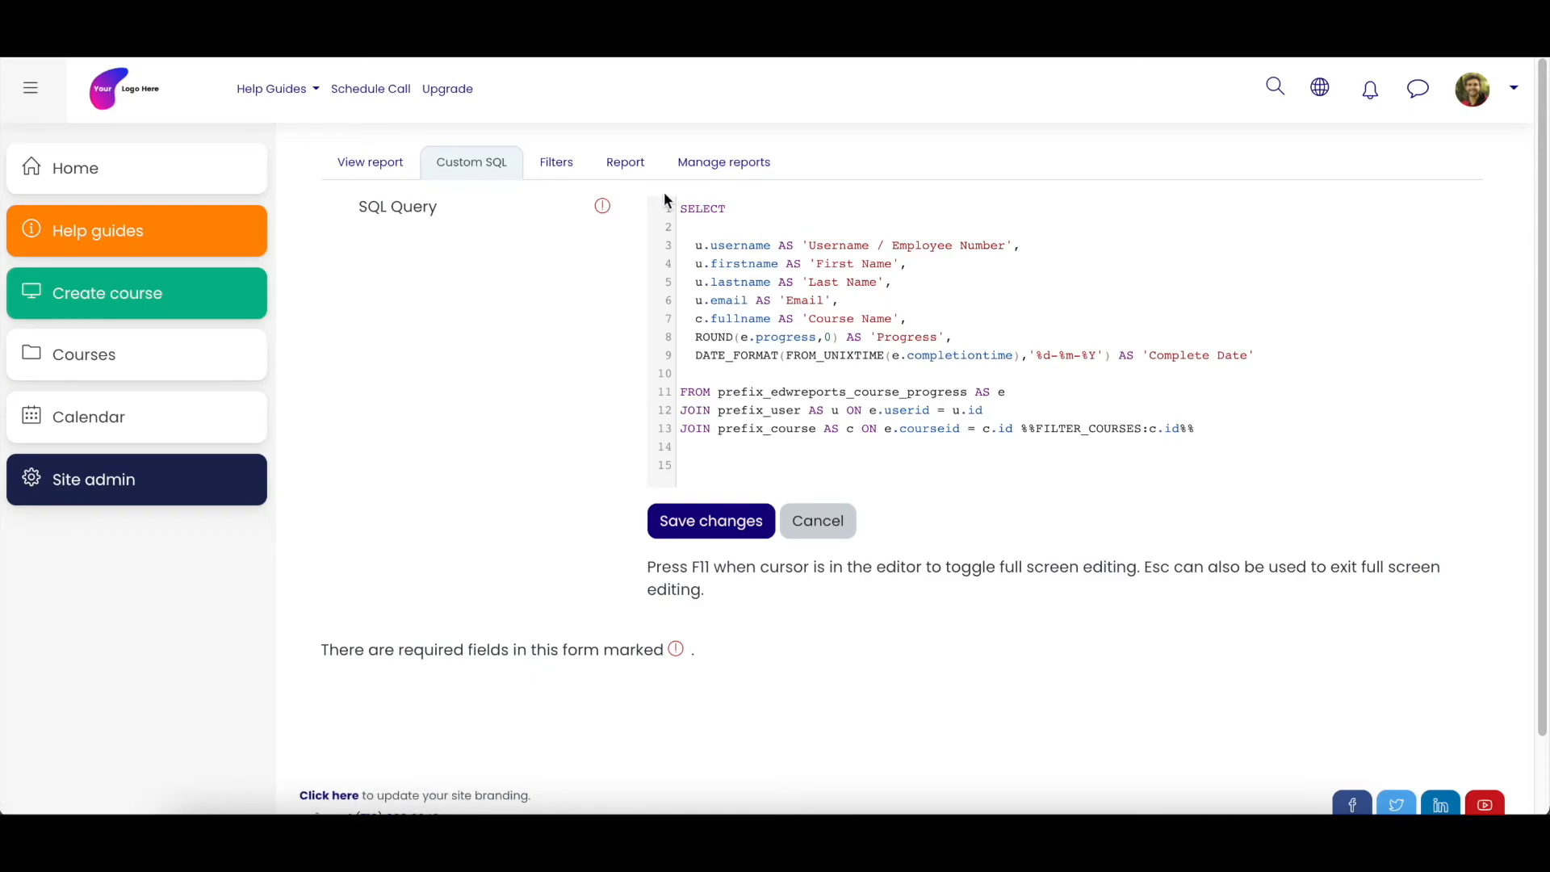
- Highlight the u prefix of u.username, the user table in the JOIN line, and "/ Employee Number" in the username alias
double_click(704, 248)
click(704, 247)
drag(771, 411, 787, 416)
drag(878, 245, 1006, 246)
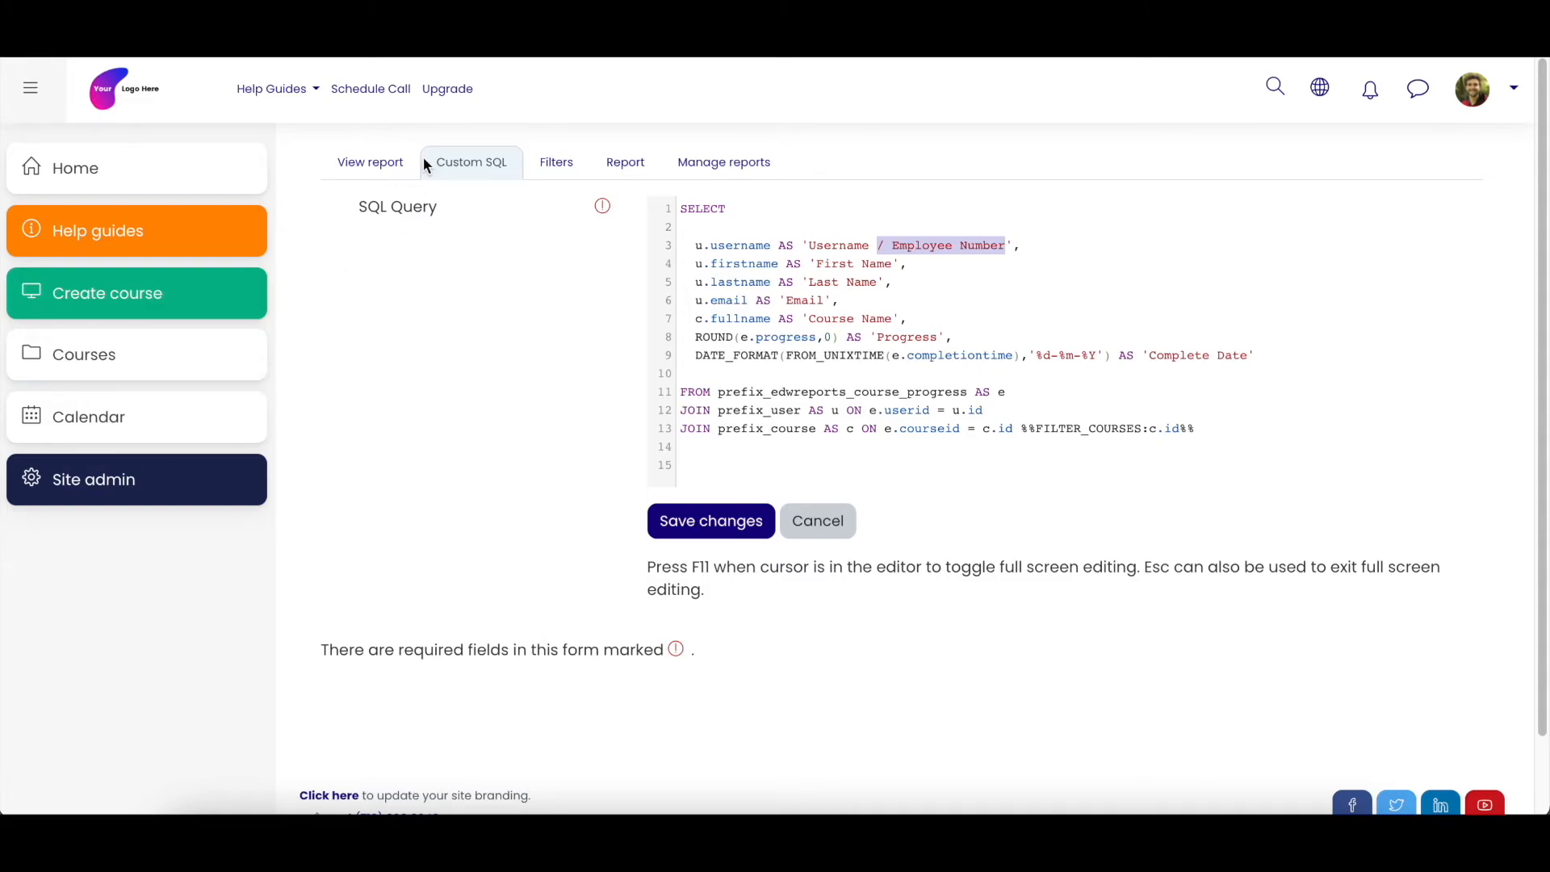
- View the report's username / employee number column, then reopen the custom SQL and highlight "/ Employee Number" in the alias
click(370, 164)
click(807, 322)
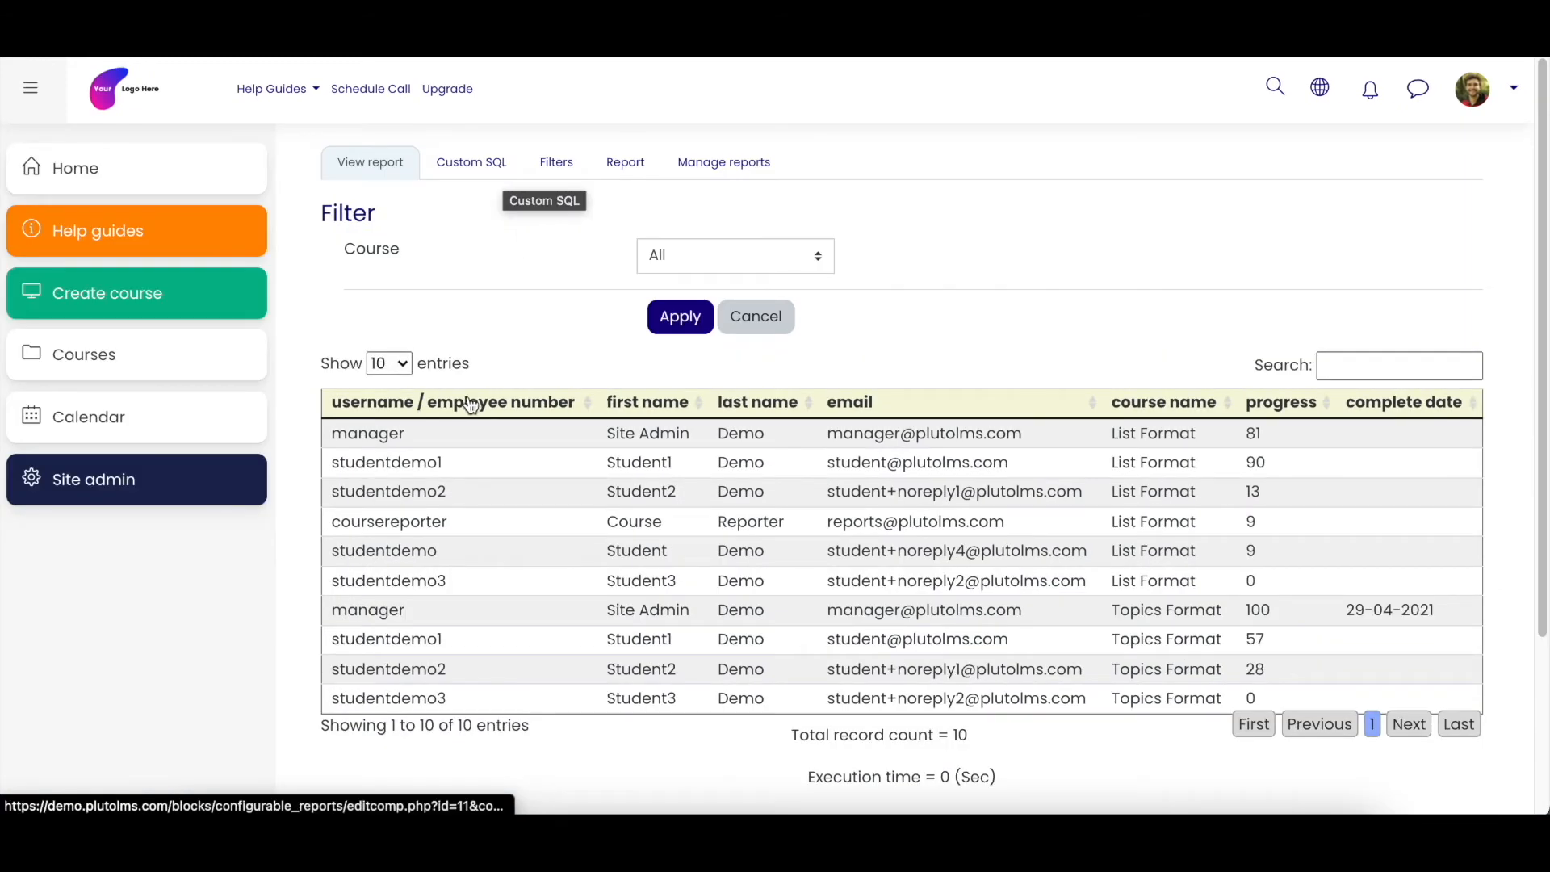
click(472, 161)
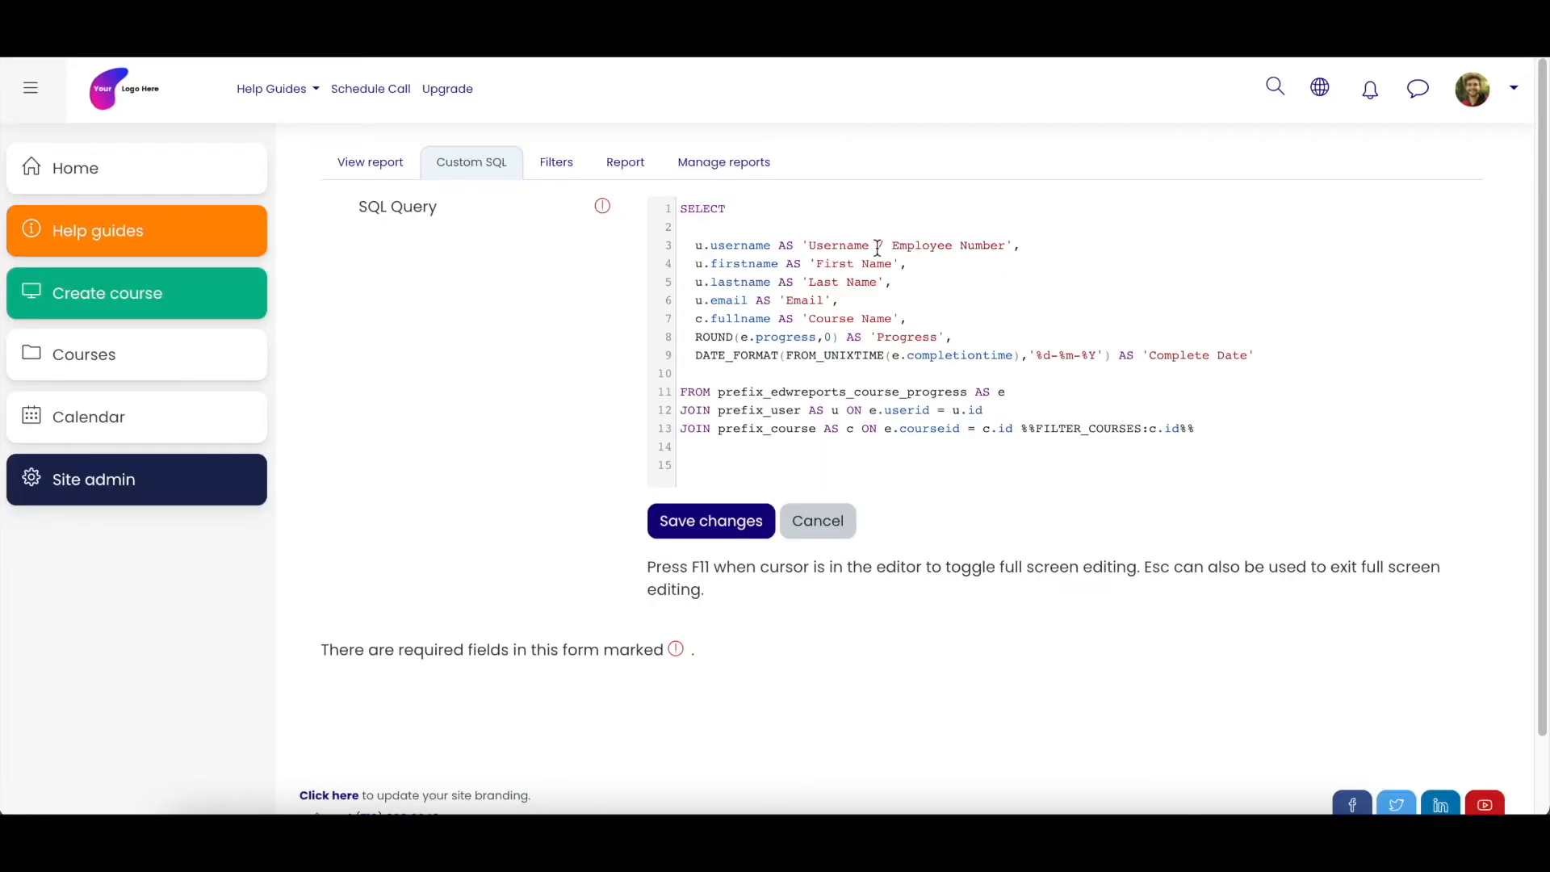
drag(878, 247, 1006, 247)
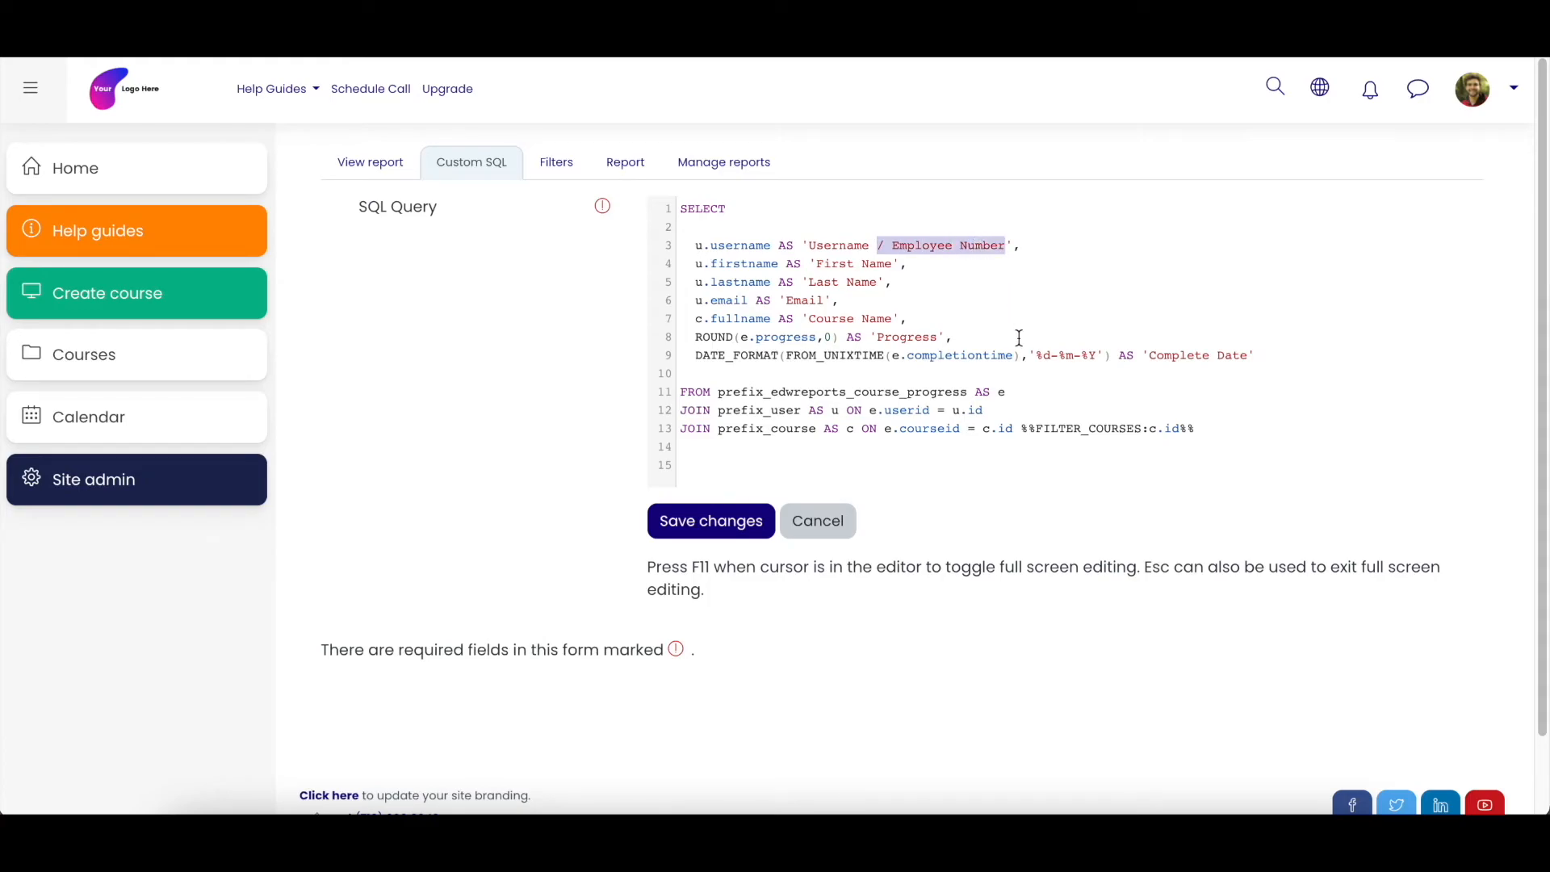
- Remove "/ Employee Number" from the username alias, save the query, view the report, and reopen the custom SQL
key(BackSpace)
click(747, 518)
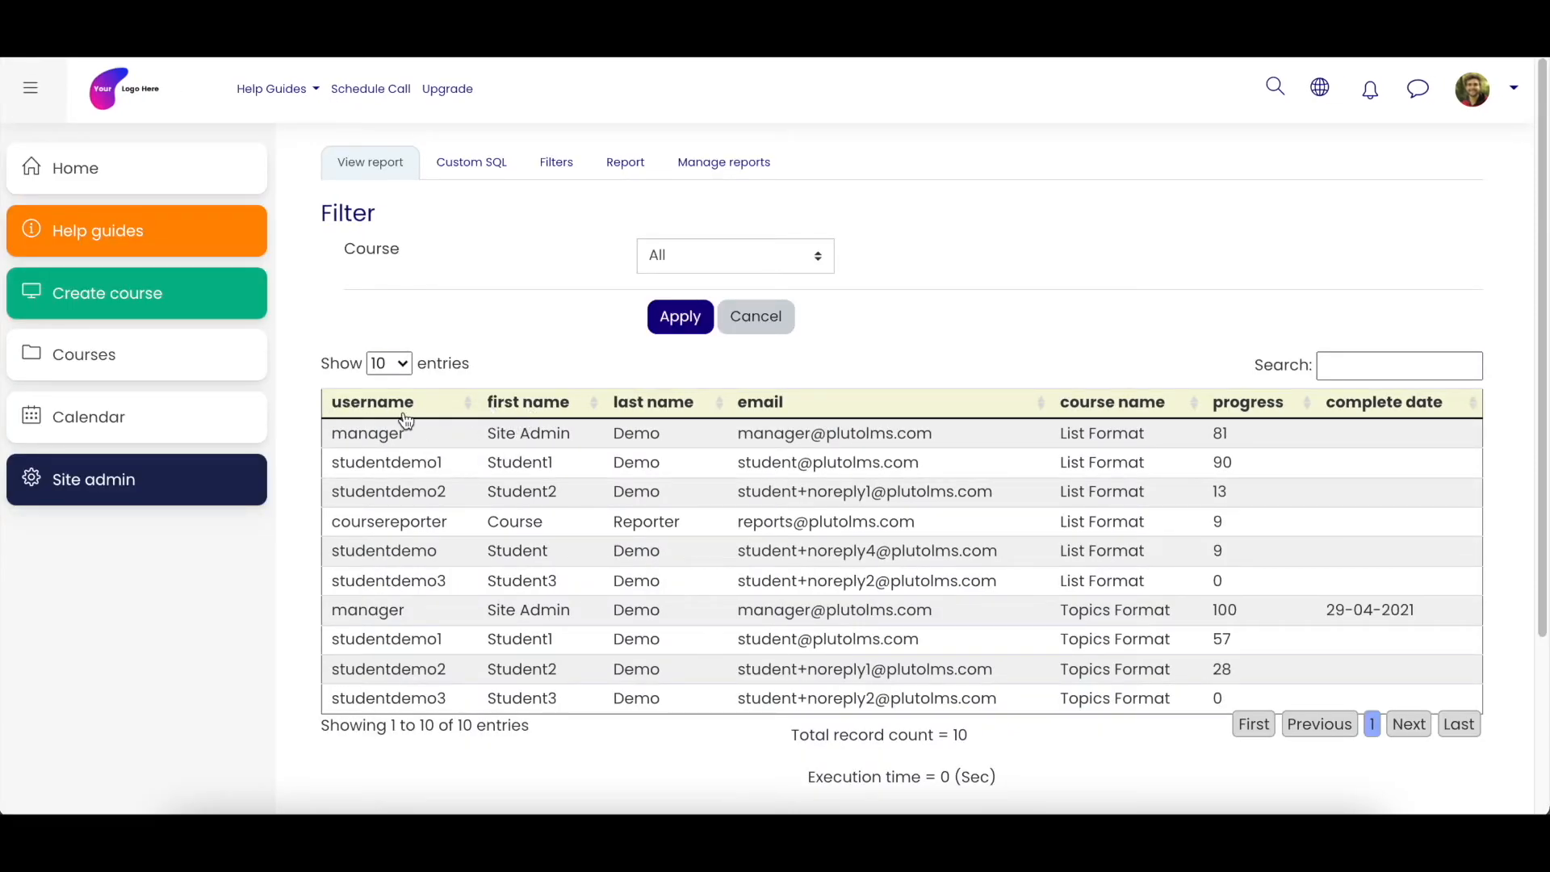
click(470, 162)
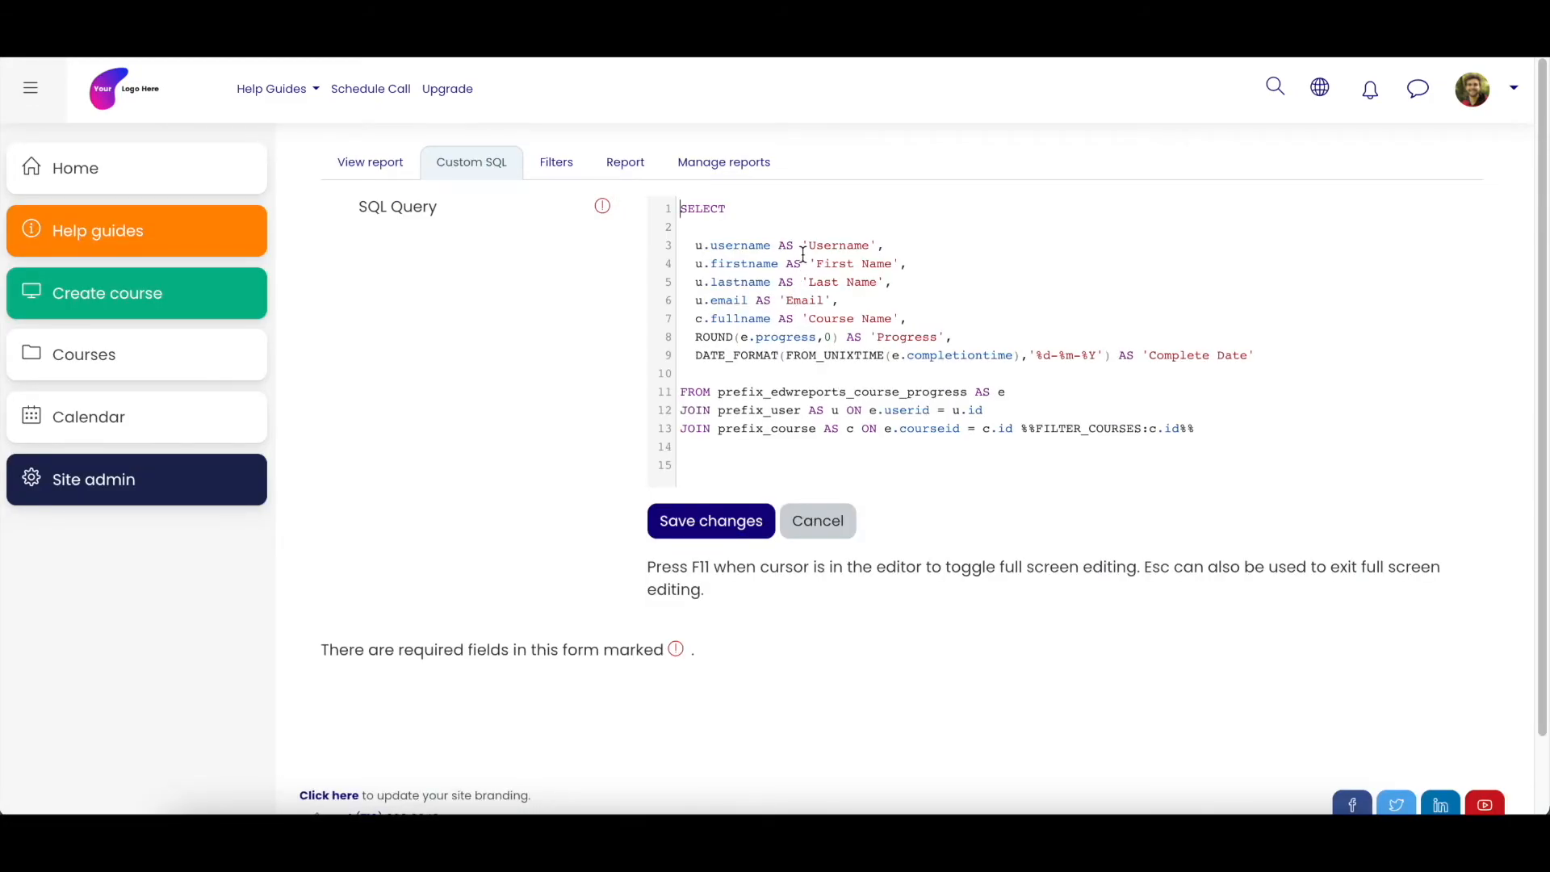
- Highlight the u table prefix of u.username in the SELECT list
drag(706, 247, 711, 248)
click(710, 250)
drag(696, 247, 708, 248)
click(708, 247)
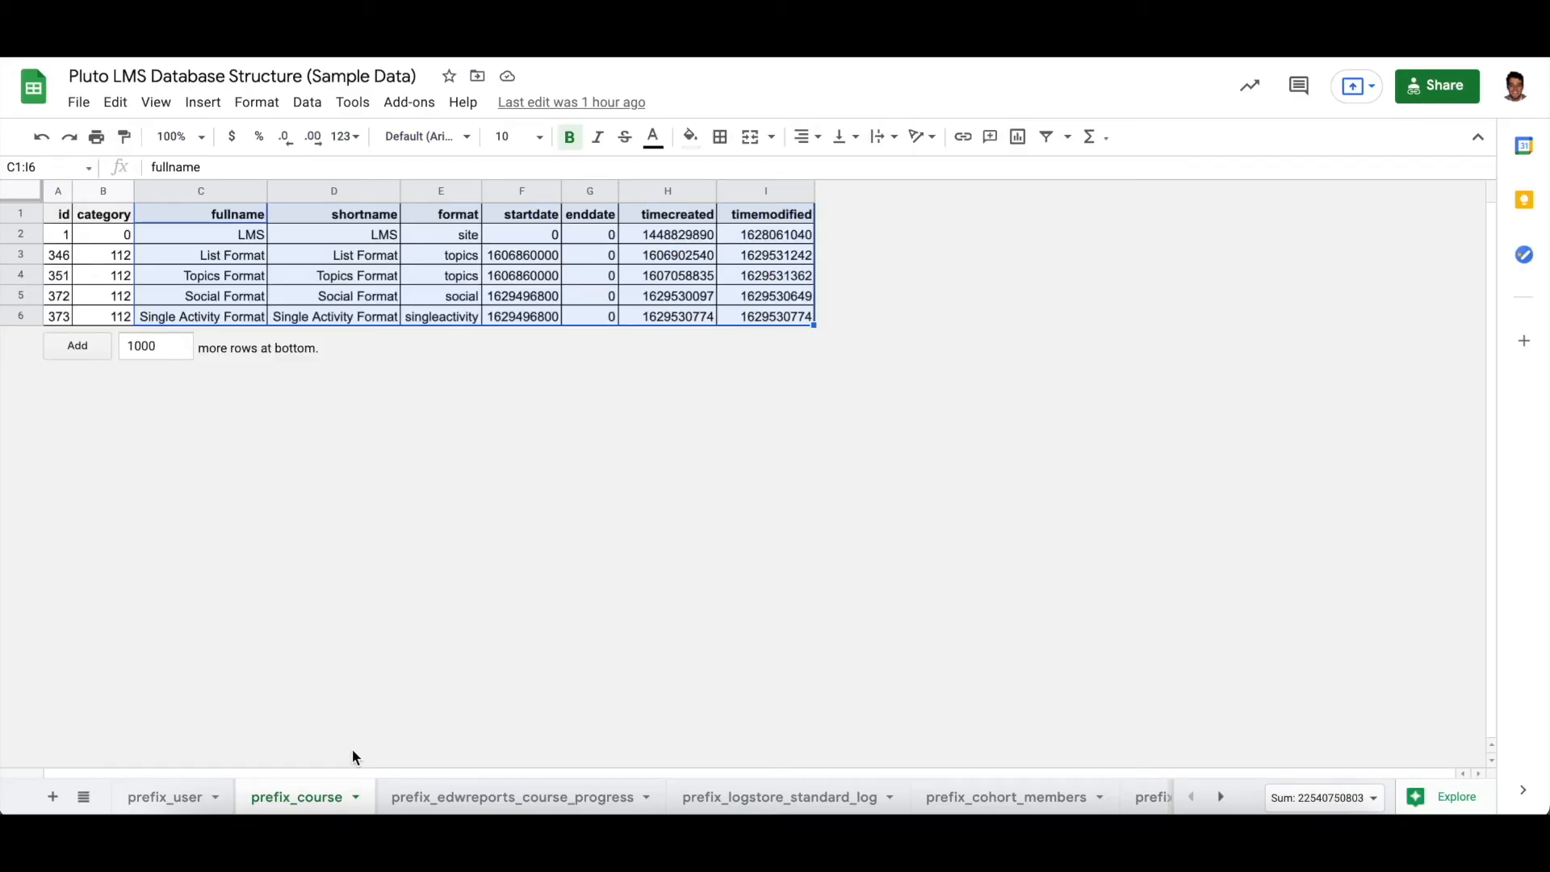
- Switch to the database structure spreadsheet and select the username column and its values in the prefix_user sheet
click(170, 799)
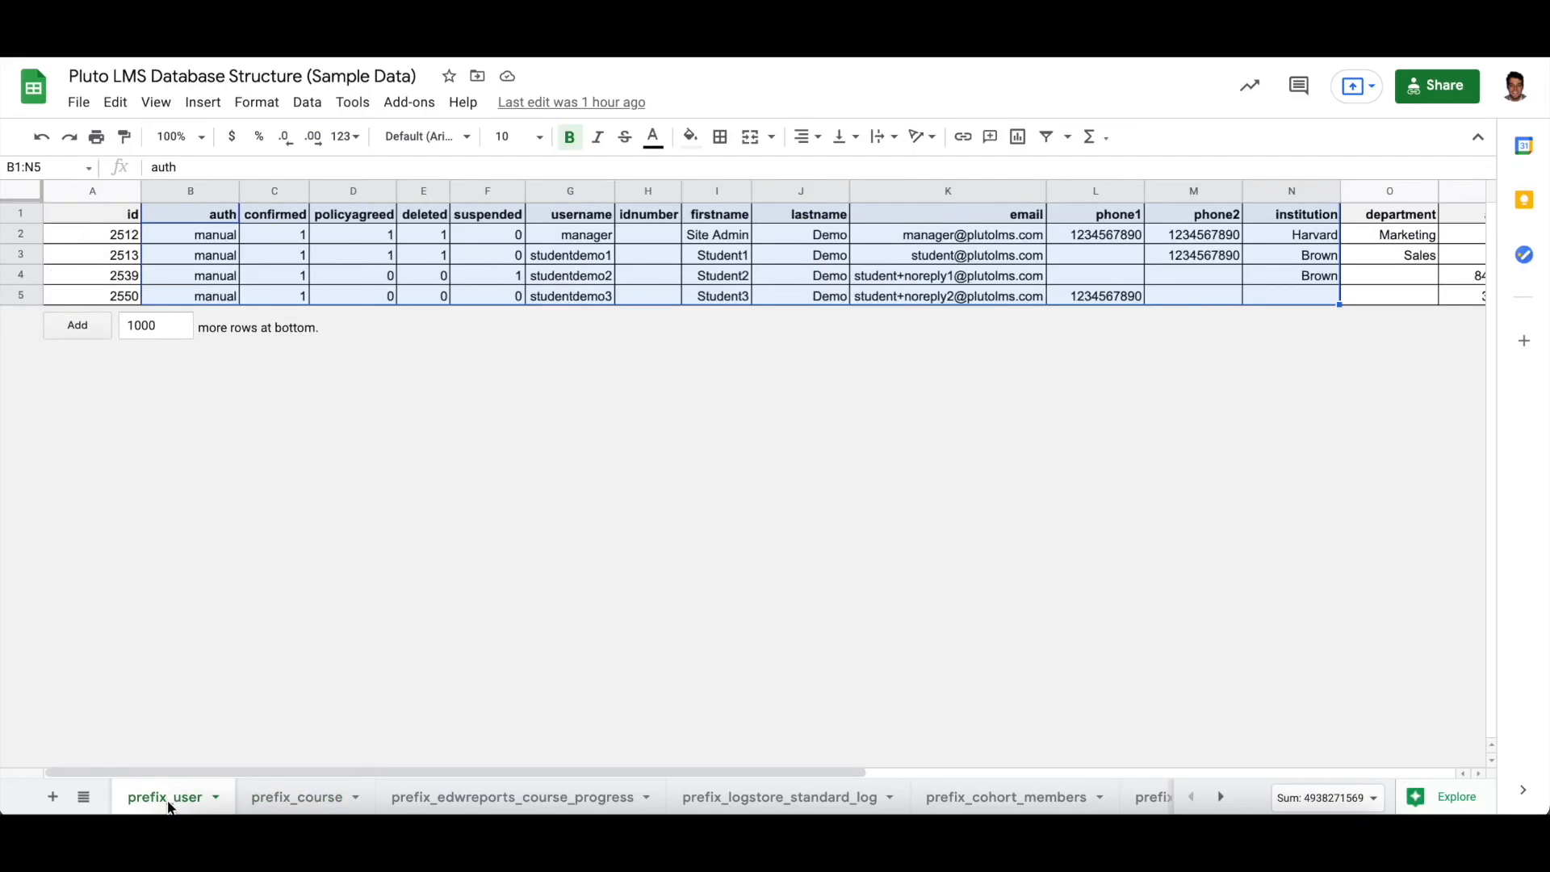
click(273, 236)
drag(578, 215, 574, 300)
drag(571, 215, 569, 294)
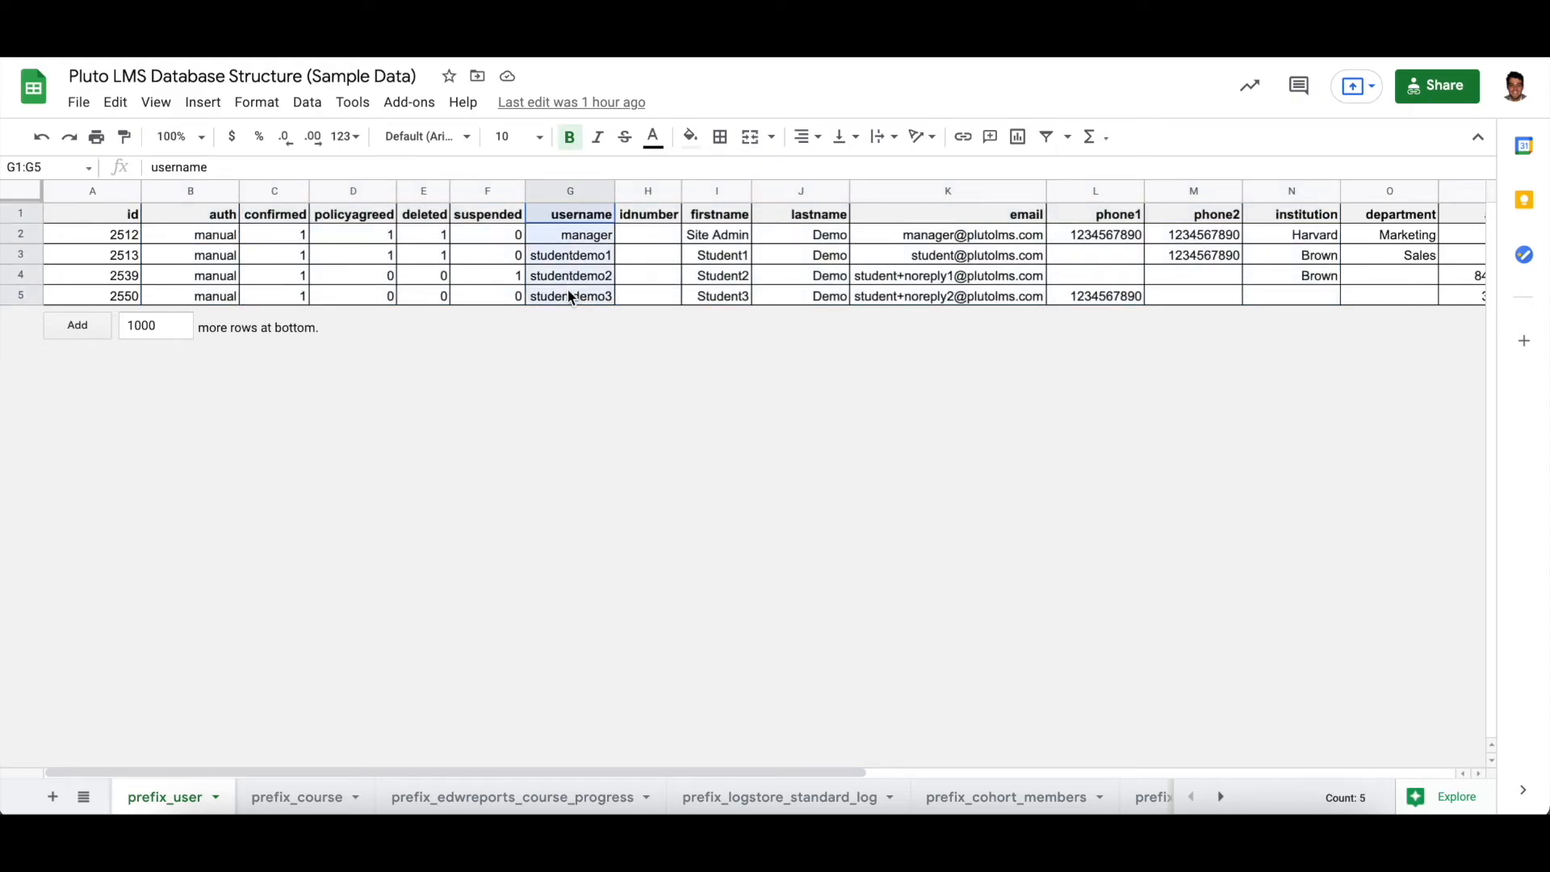
drag(567, 230, 569, 299)
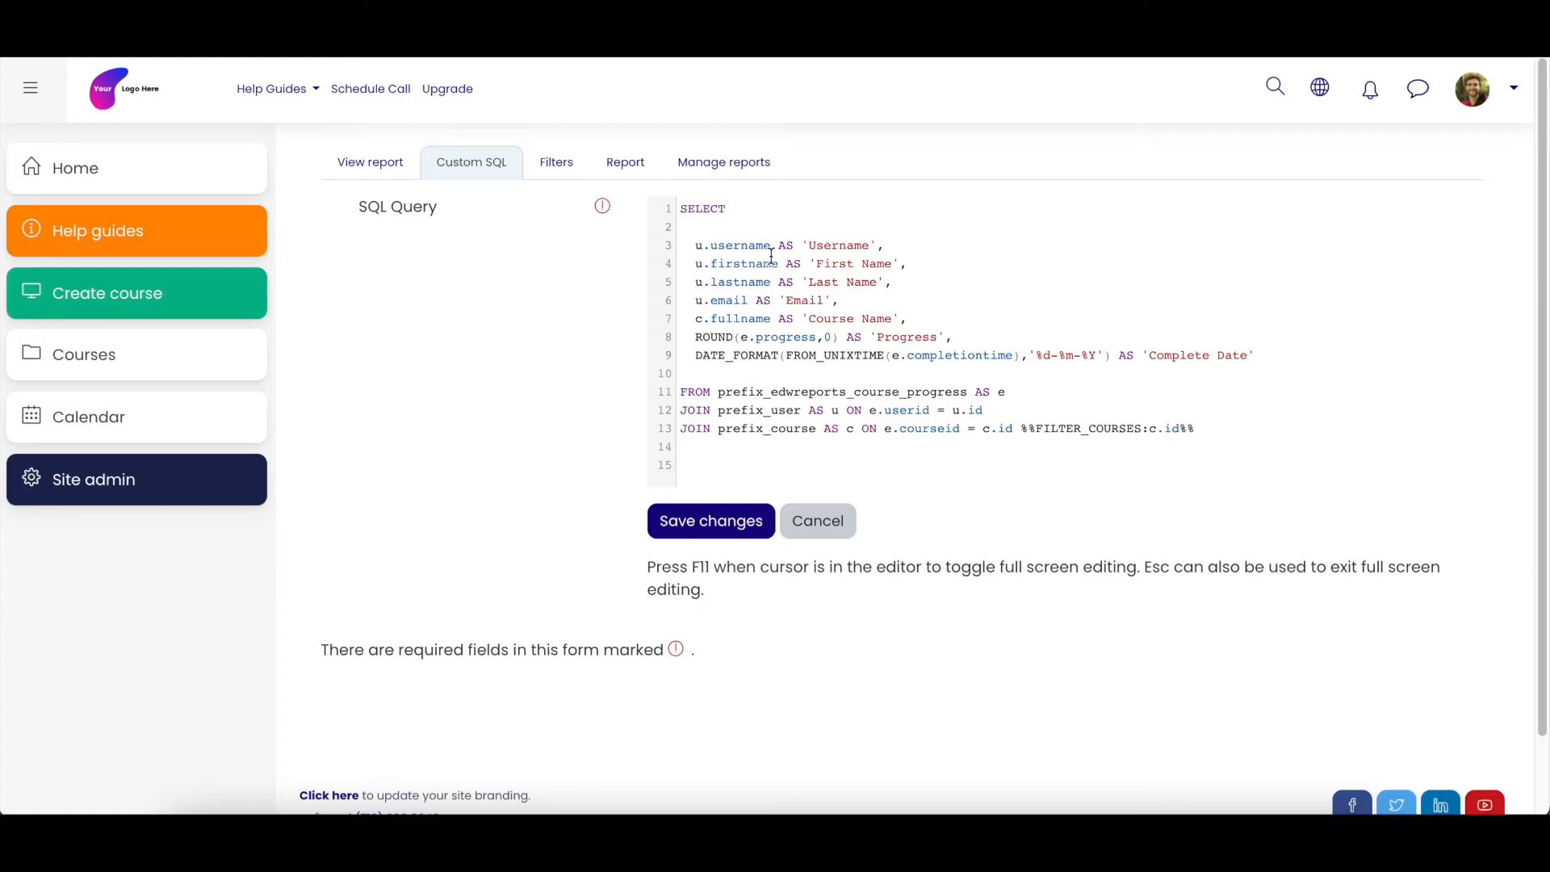
- Back in the custom SQL, highlight the AS 'Username' alias, the u.firstname AS 'First Name' line, and the u.lastname field
drag(787, 245, 868, 247)
click(869, 245)
drag(697, 266, 894, 264)
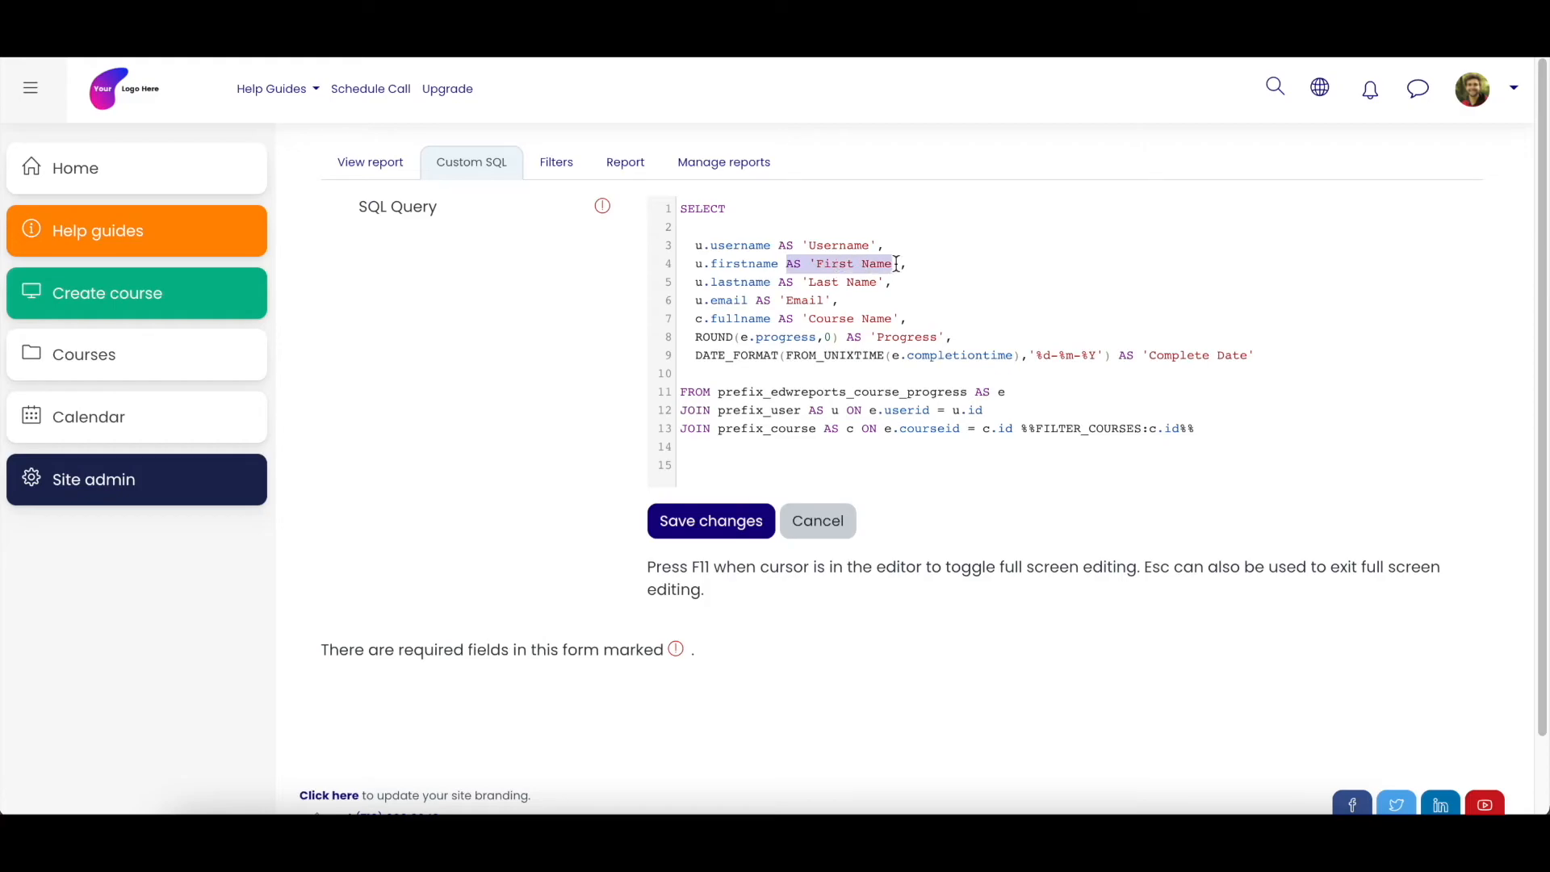
drag(696, 282, 779, 282)
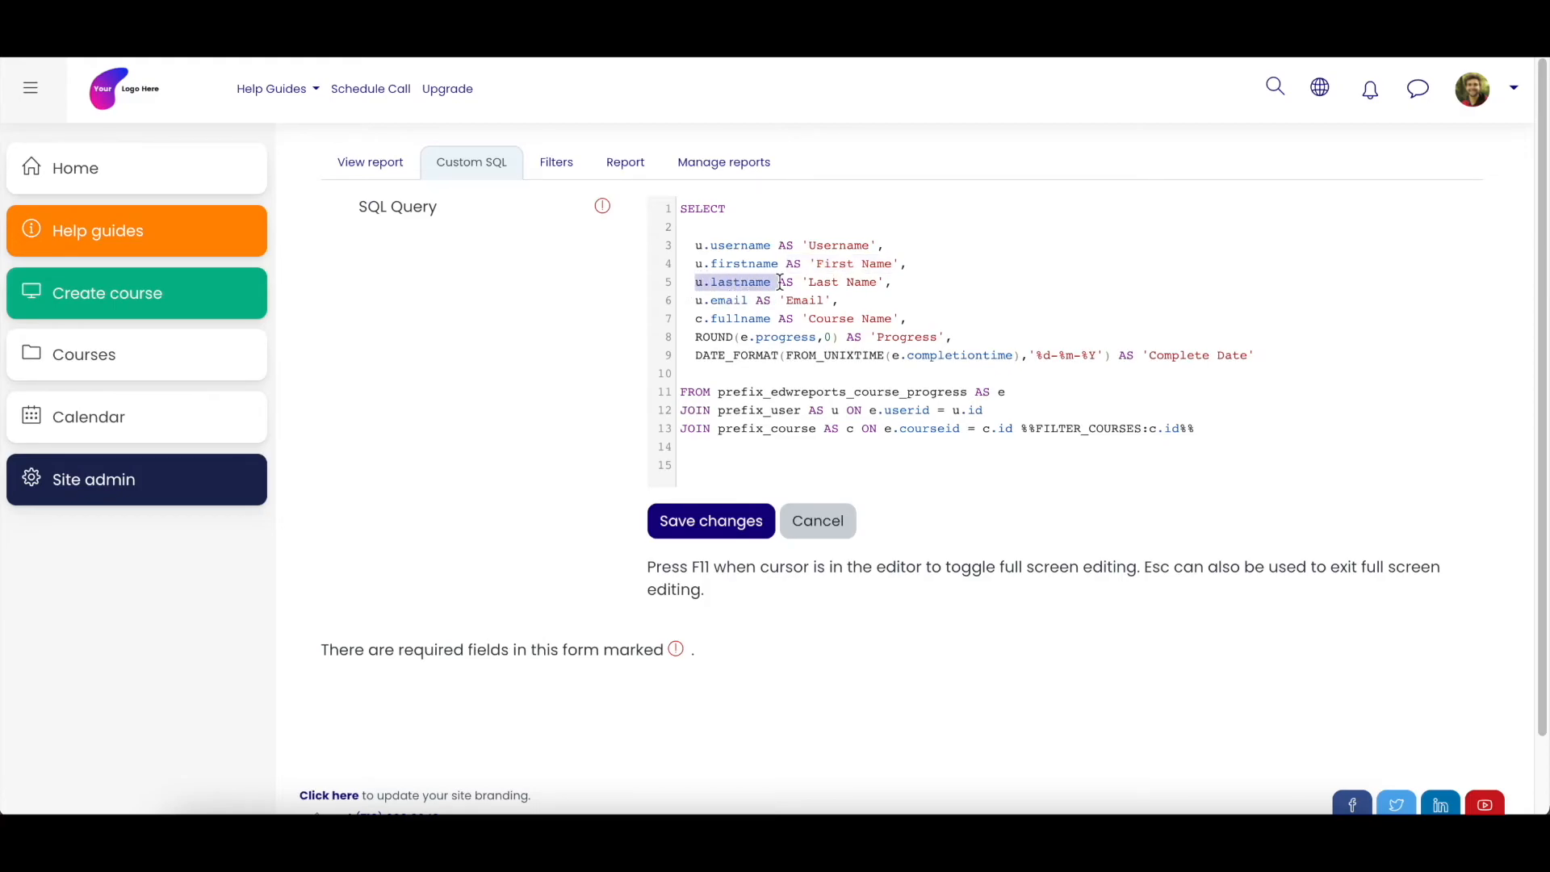
click(872, 289)
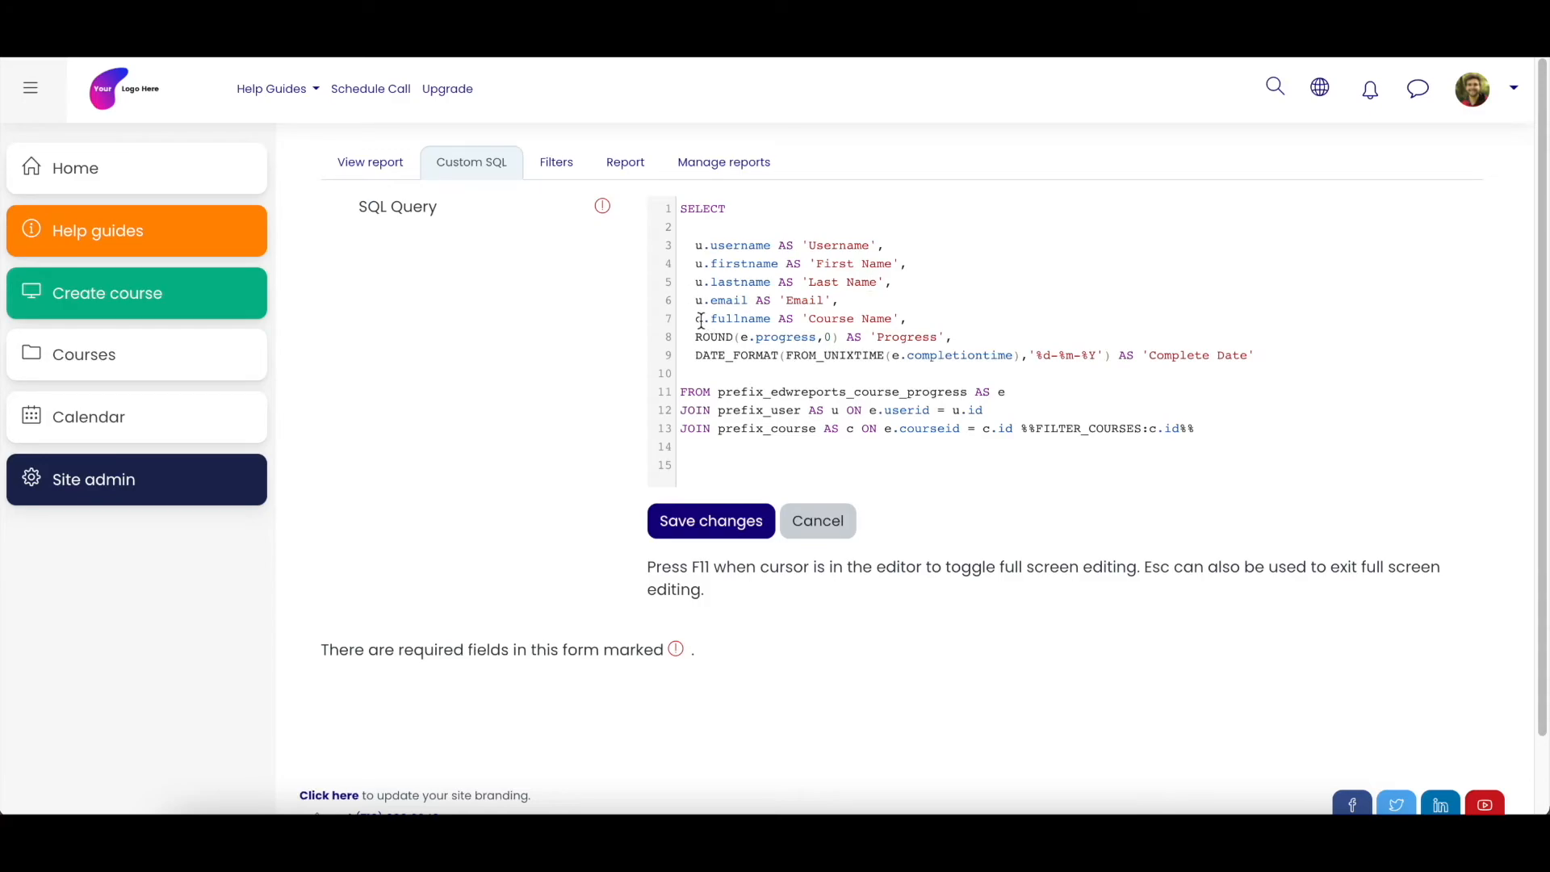
- Highlight c.fullname in the query and select the matching fullname column in the spreadsheet's prefix_course sheet
drag(697, 321, 771, 322)
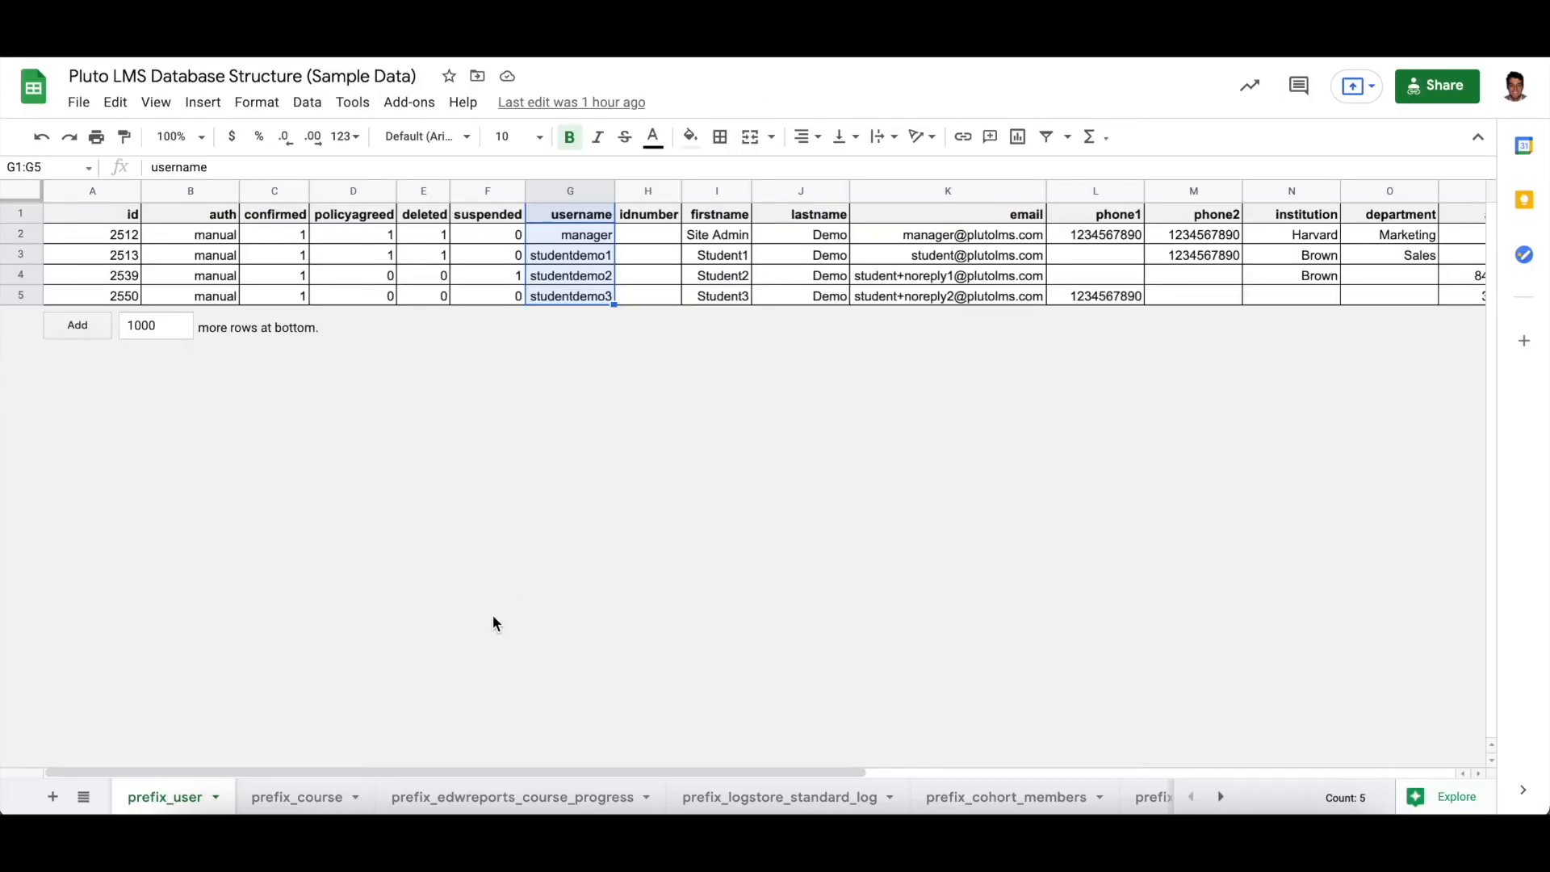
click(304, 796)
drag(223, 216, 222, 312)
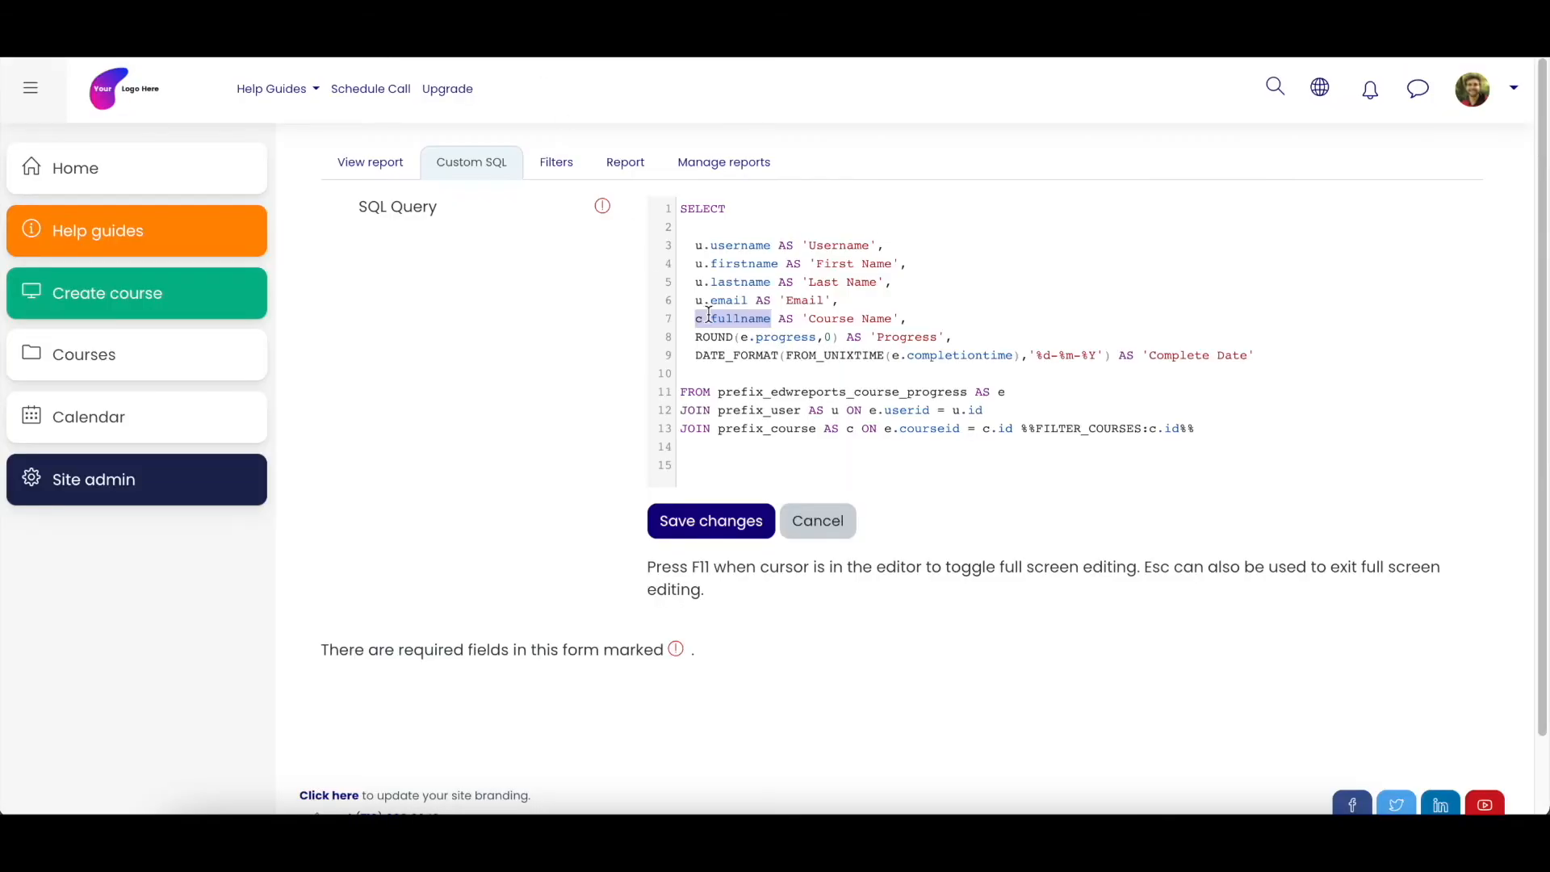
click(727, 319)
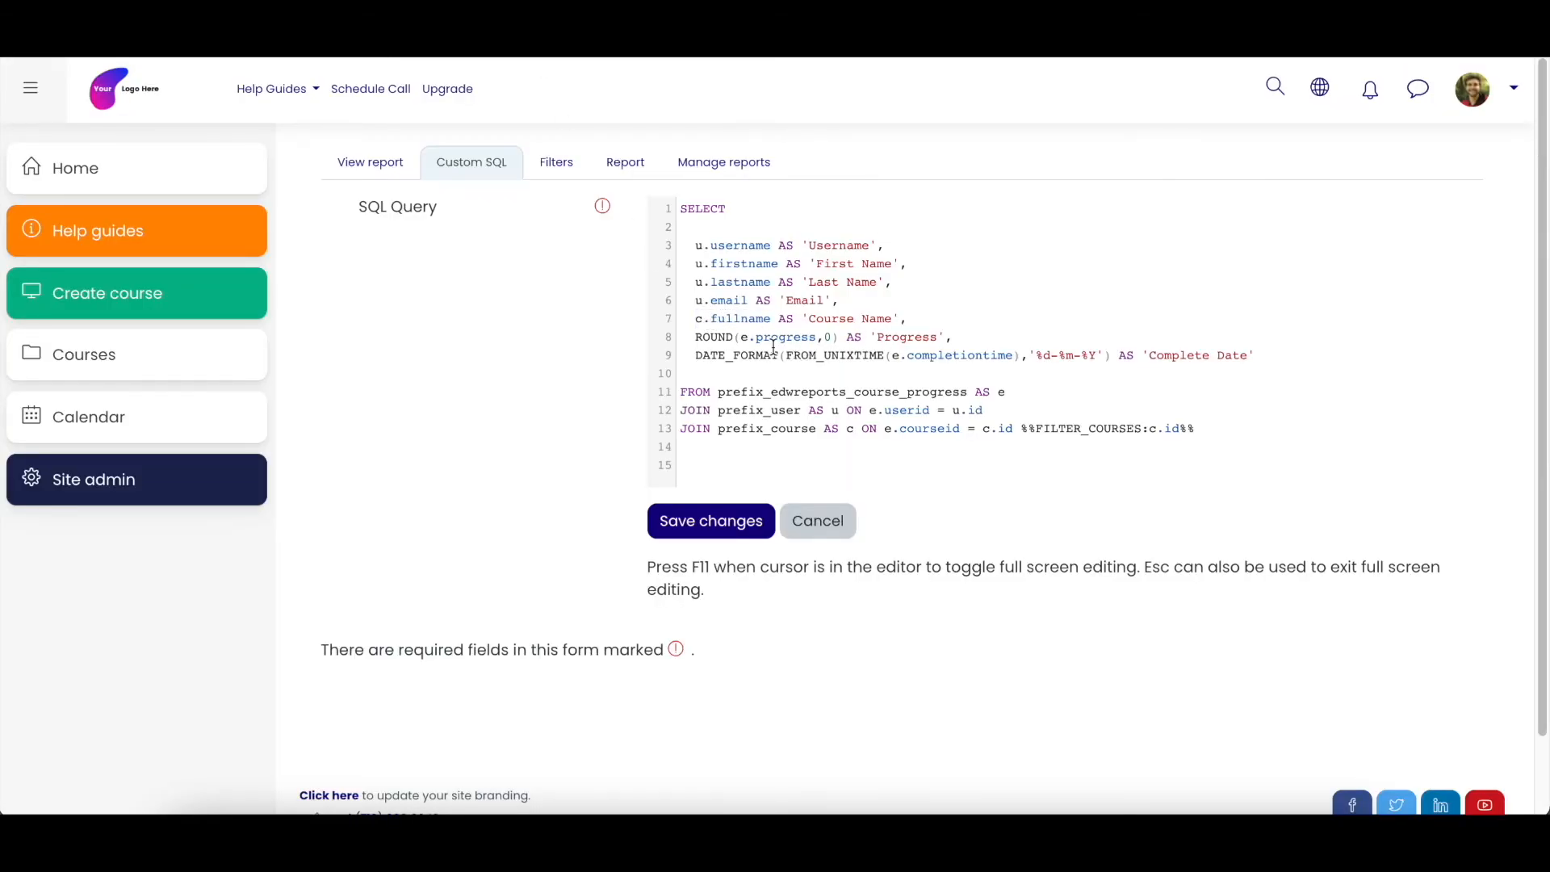
- Highlight the ROUND function and its e.progress argument in the Progress line of the query
drag(695, 338, 741, 337)
click(780, 337)
drag(700, 339, 741, 337)
click(742, 338)
drag(817, 338, 741, 338)
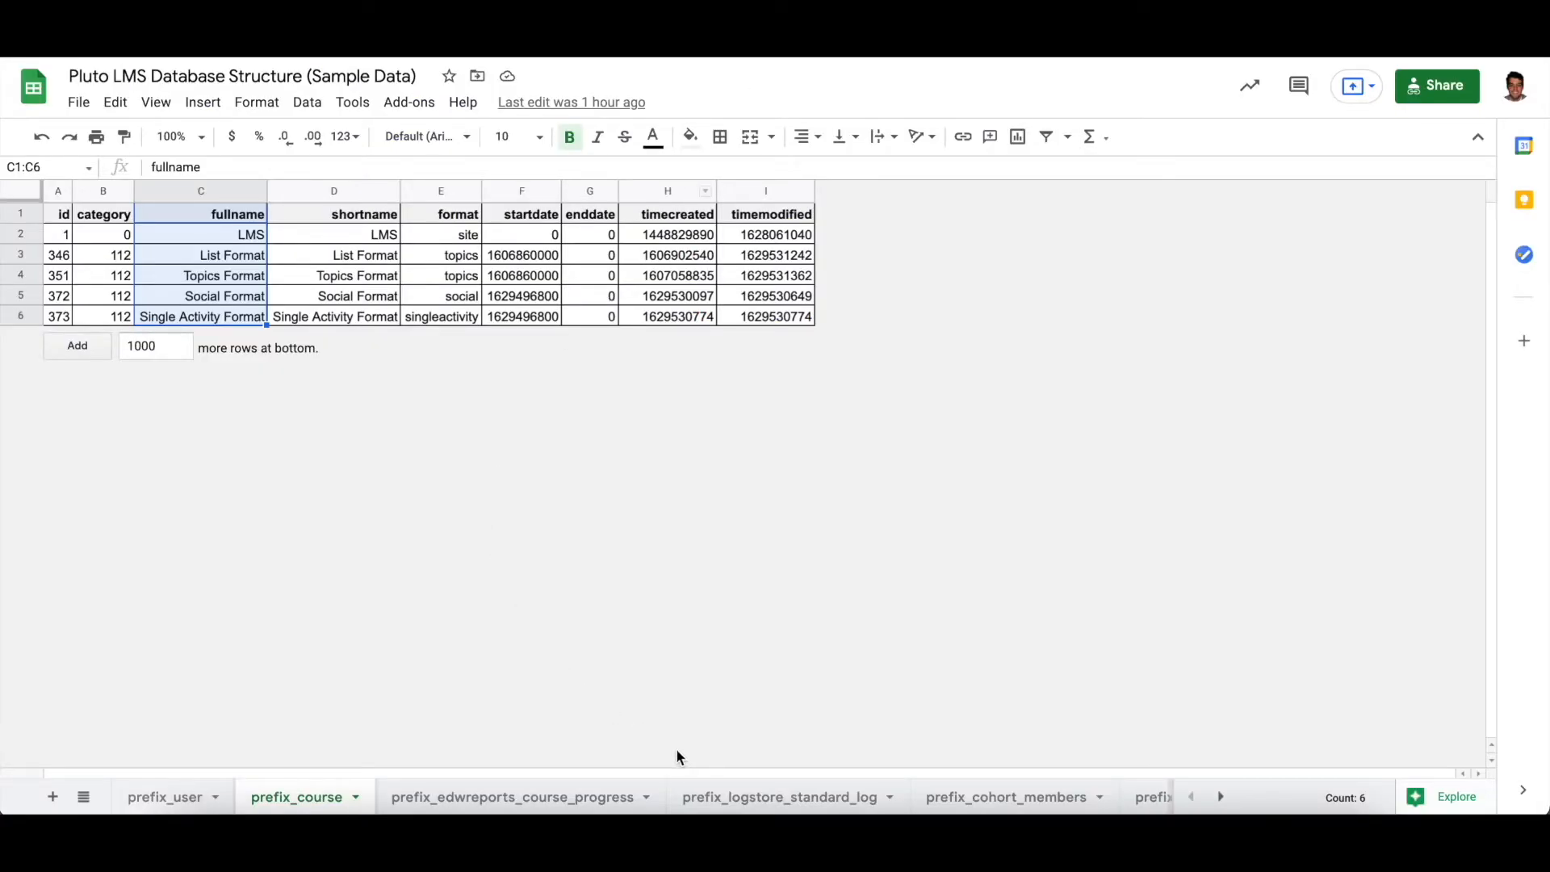
- Select the progress values in the prefix_edwreports_course_progress sheet, try 13.5 as the first value, and restore 13
click(580, 800)
drag(623, 236, 623, 295)
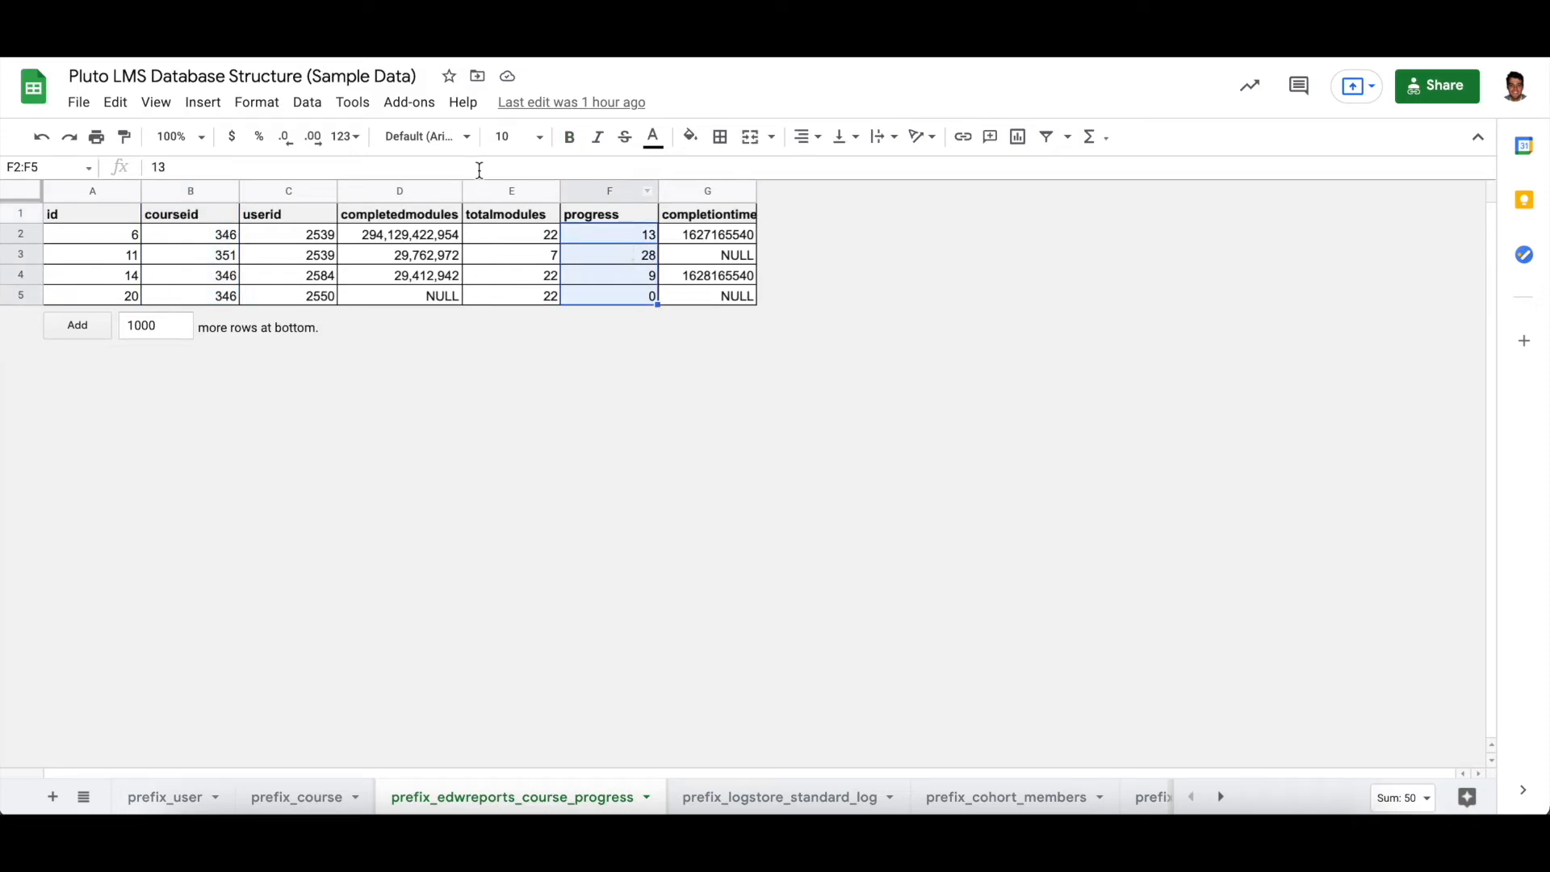
click(478, 168)
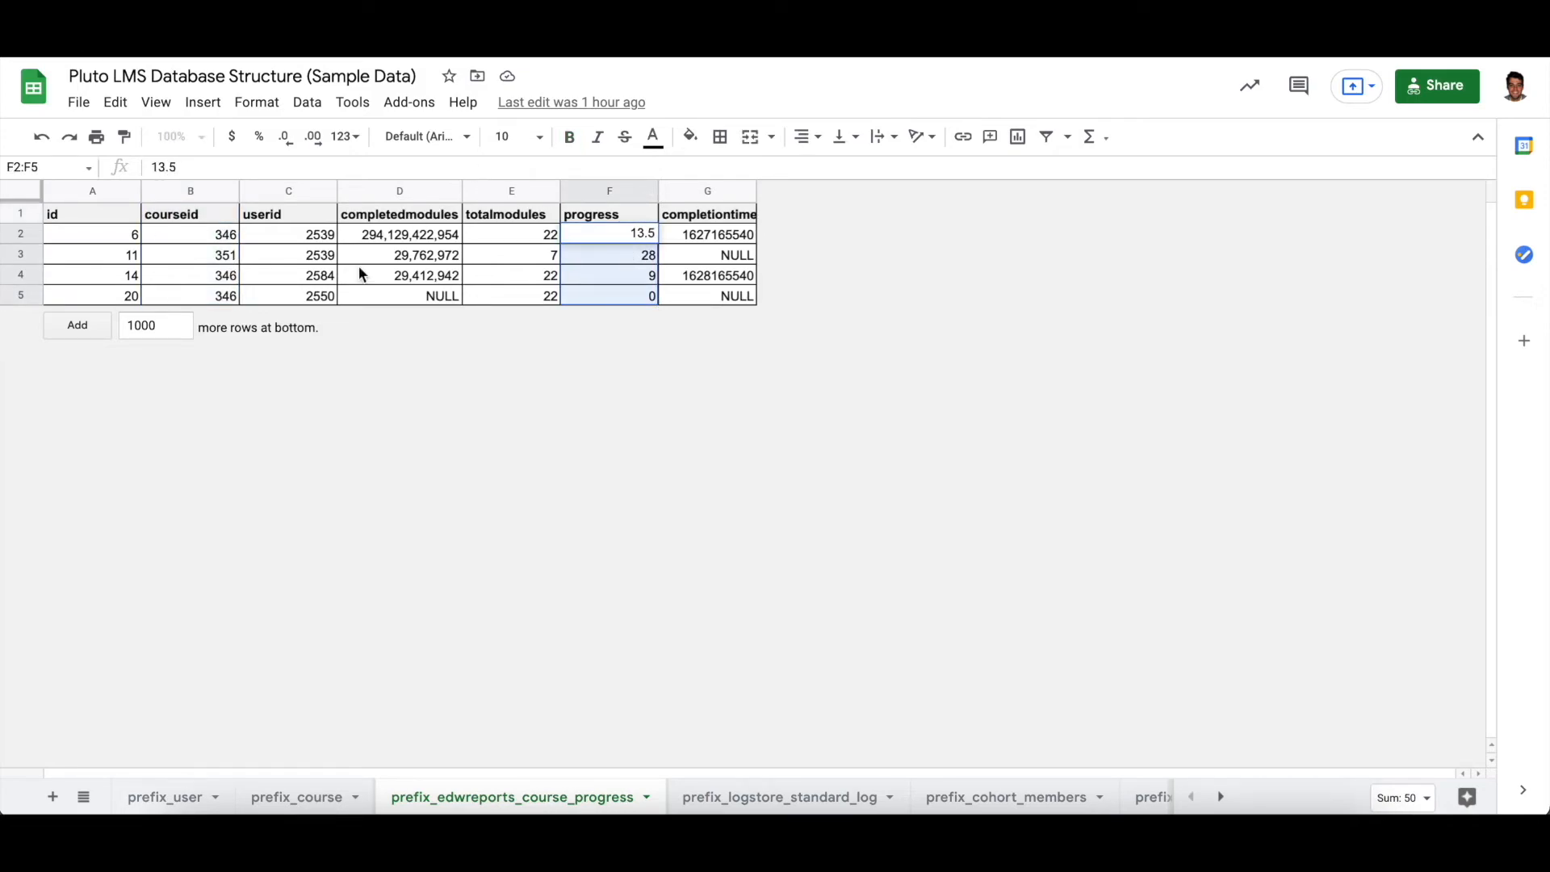
click(591, 405)
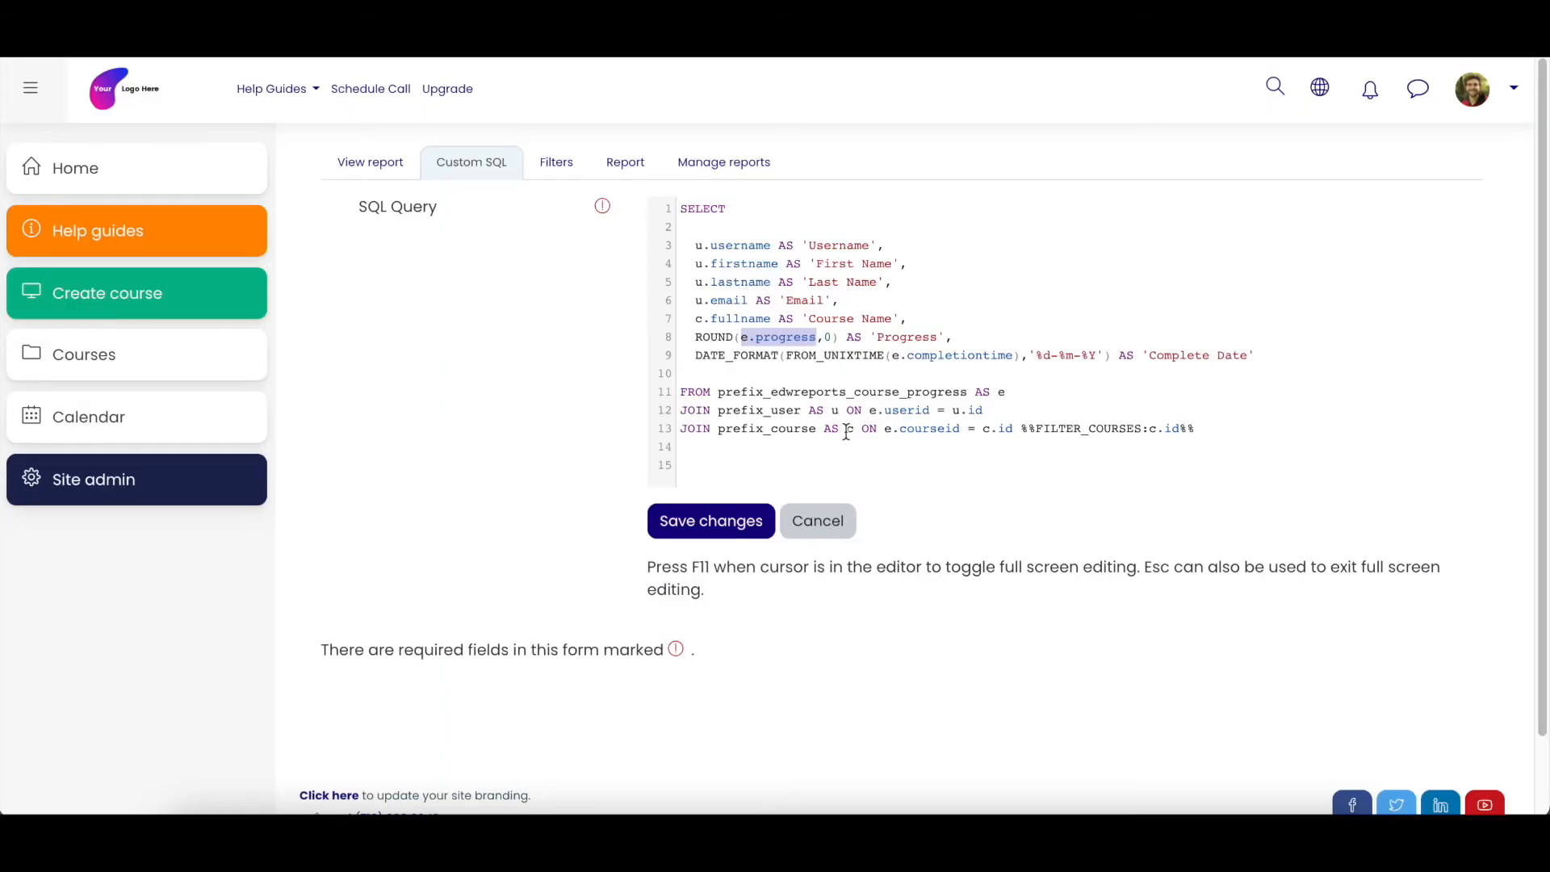
- Back in the custom SQL, highlight the '%d-%m-%Y' date format in the DATE_FORMAT line for 'Complete Date'
click(787, 355)
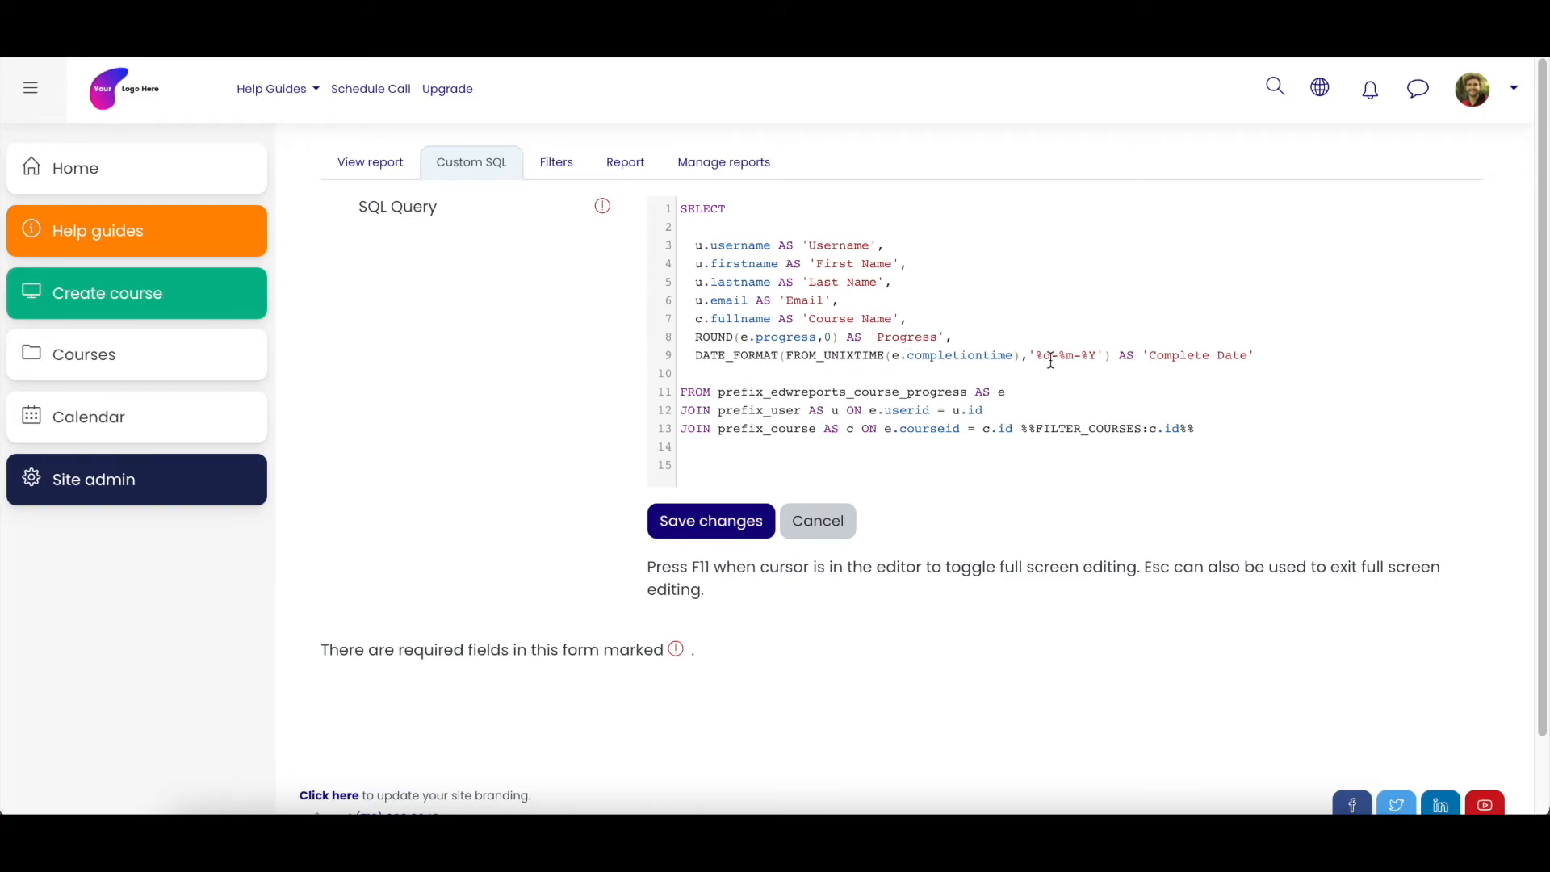
drag(1041, 356, 1097, 355)
click(1107, 355)
click(1254, 356)
- Point out the commas ending the SELECT lines by highlighting the username and firstname lines and marking the other line ends
click(951, 338)
drag(694, 246, 887, 246)
drag(695, 264, 908, 265)
click(908, 265)
click(884, 301)
click(905, 319)
- Try saving the query with a comma after the 'Complete Date' alias, and remove the comma and save again
text(,)
click(701, 523)
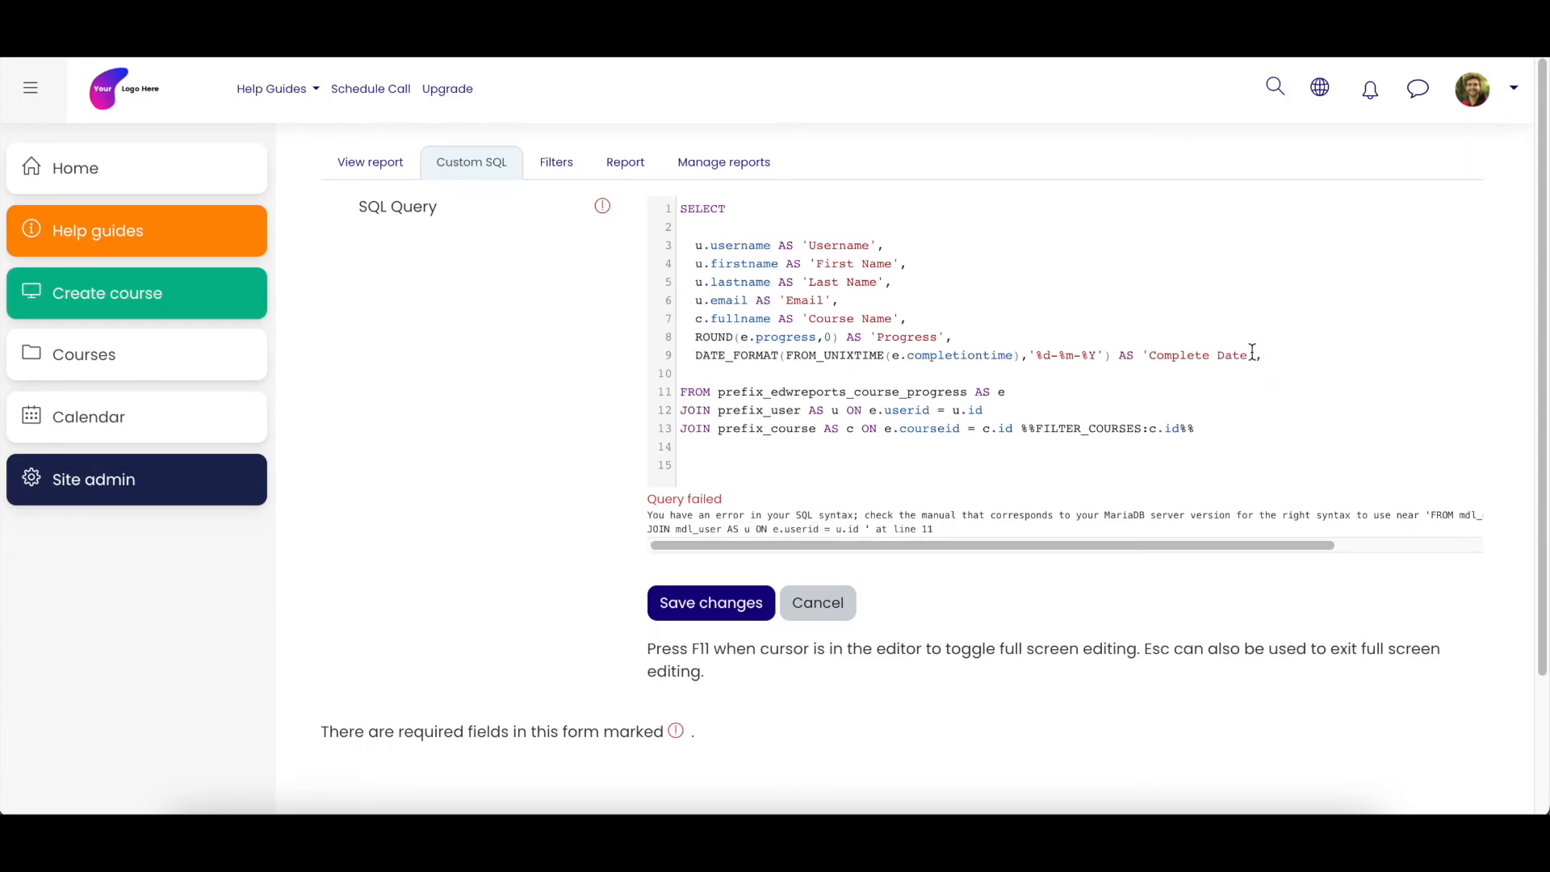
key(BackSpace)
drag(695, 356, 1251, 363)
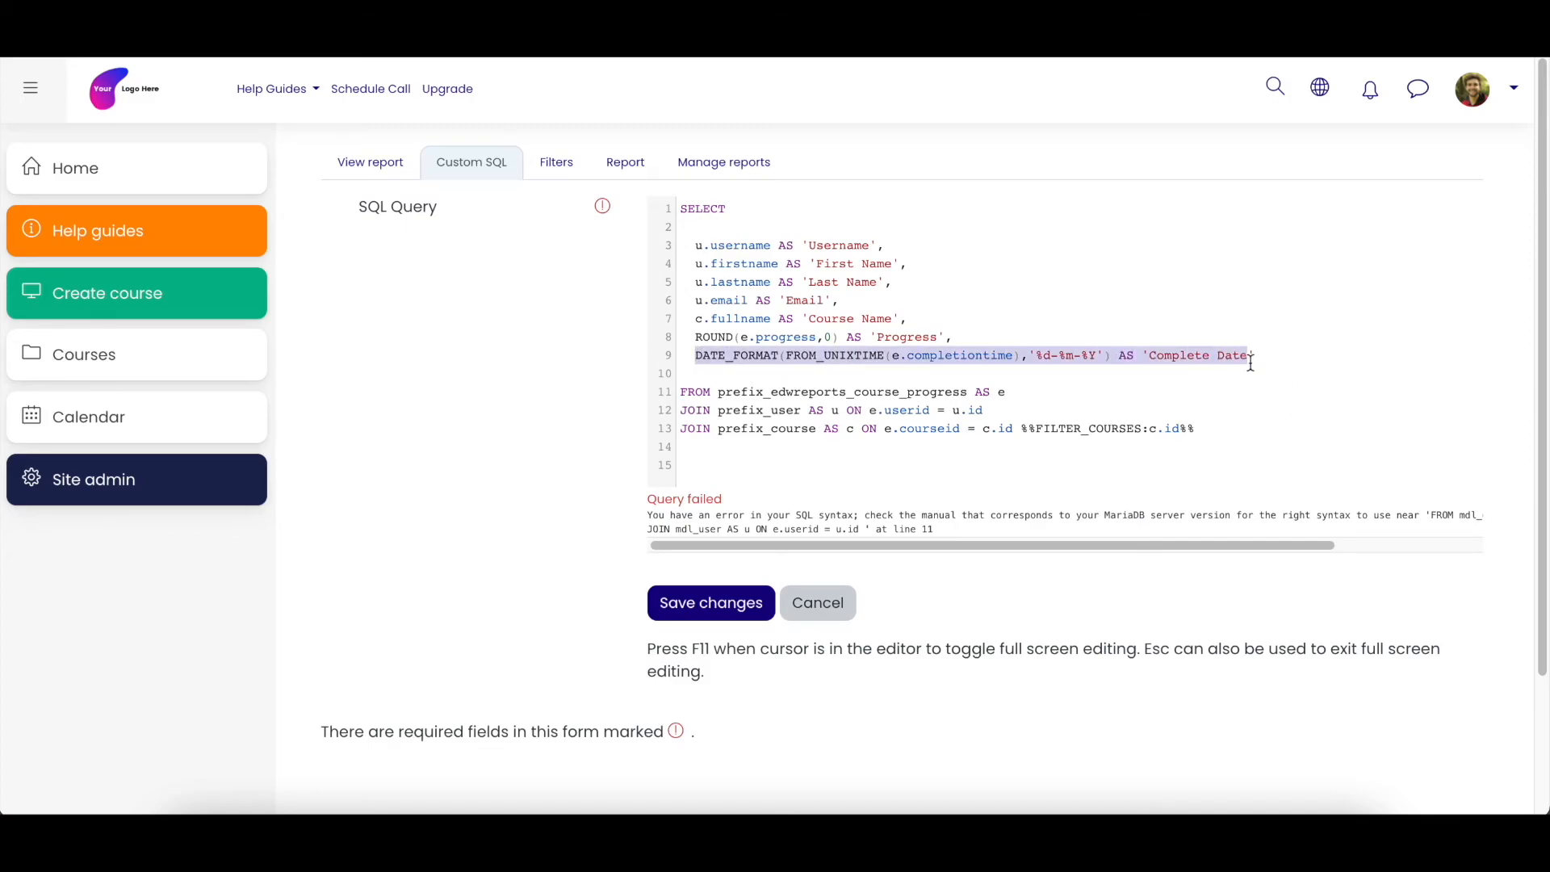
click(698, 394)
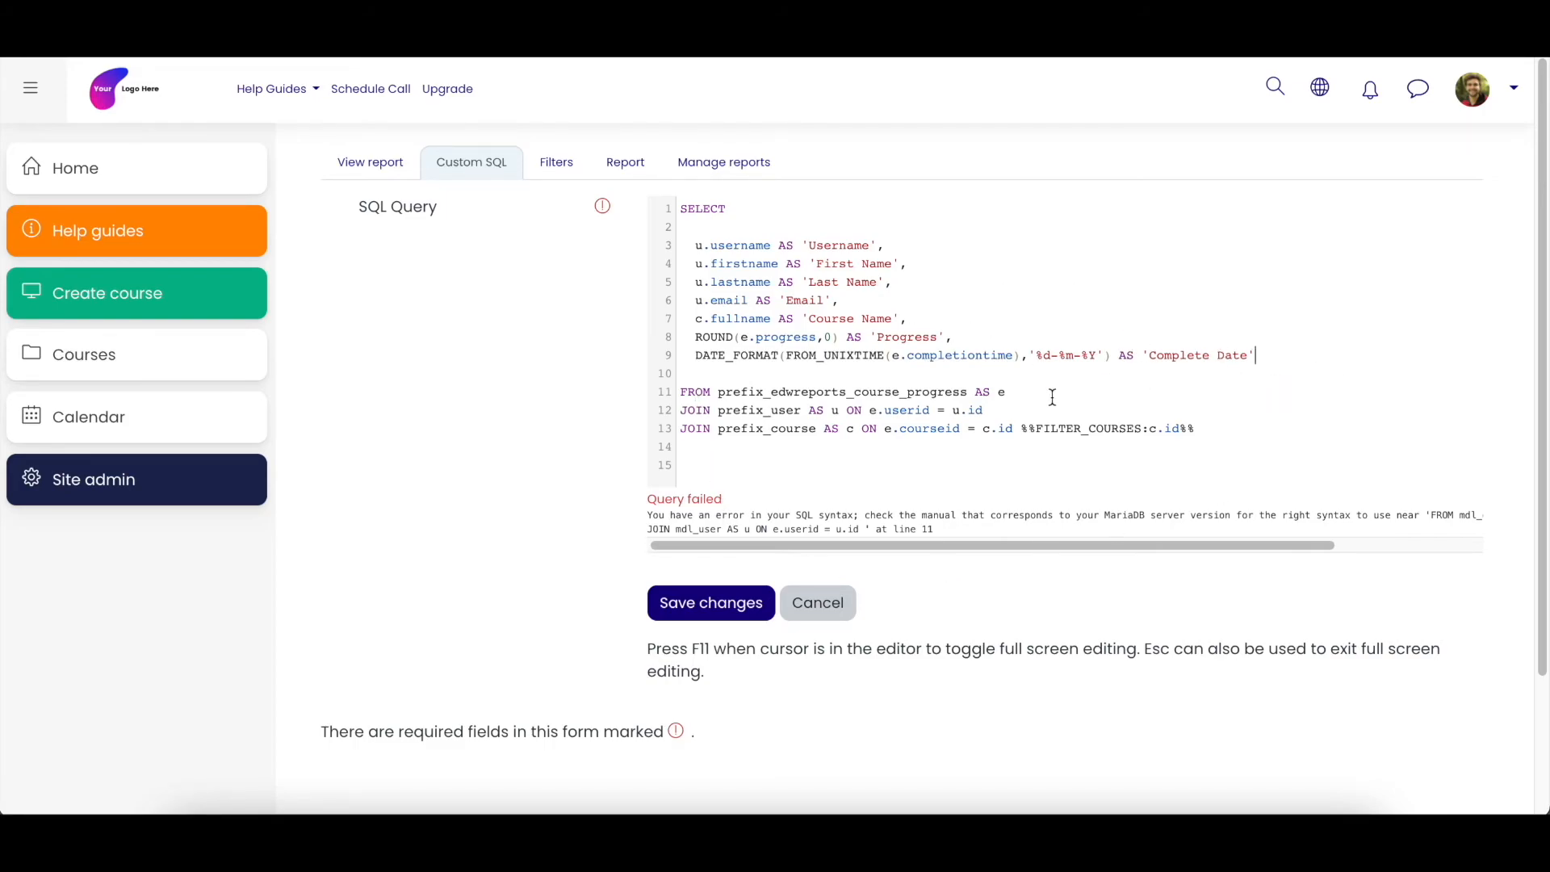
click(730, 611)
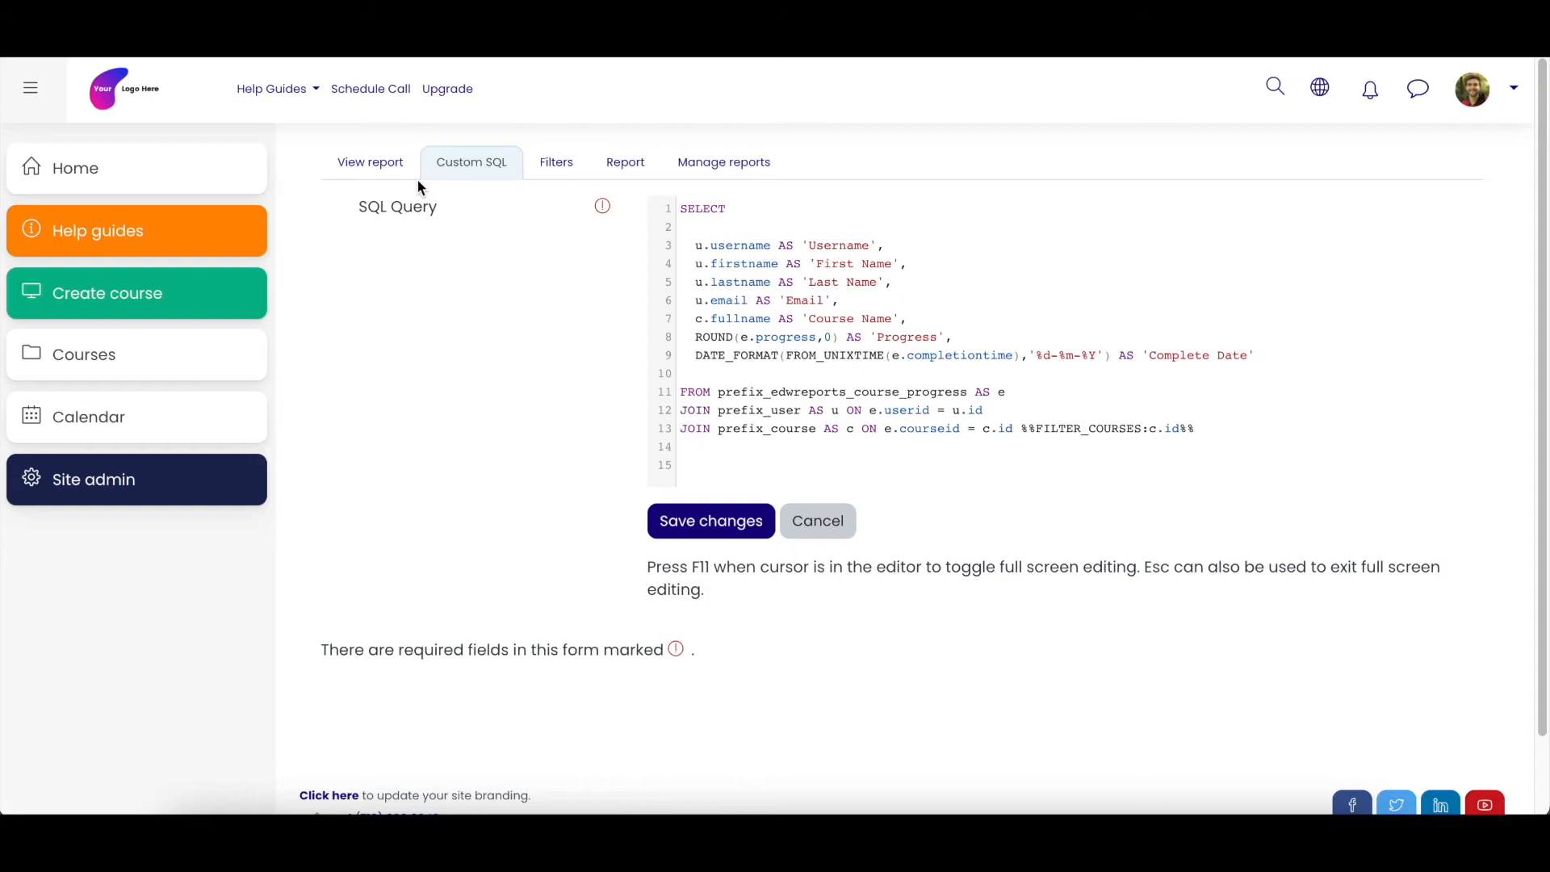
- View the report, highlight a "Site Admin" entry in the first name column, and reopen the custom SQL
click(386, 173)
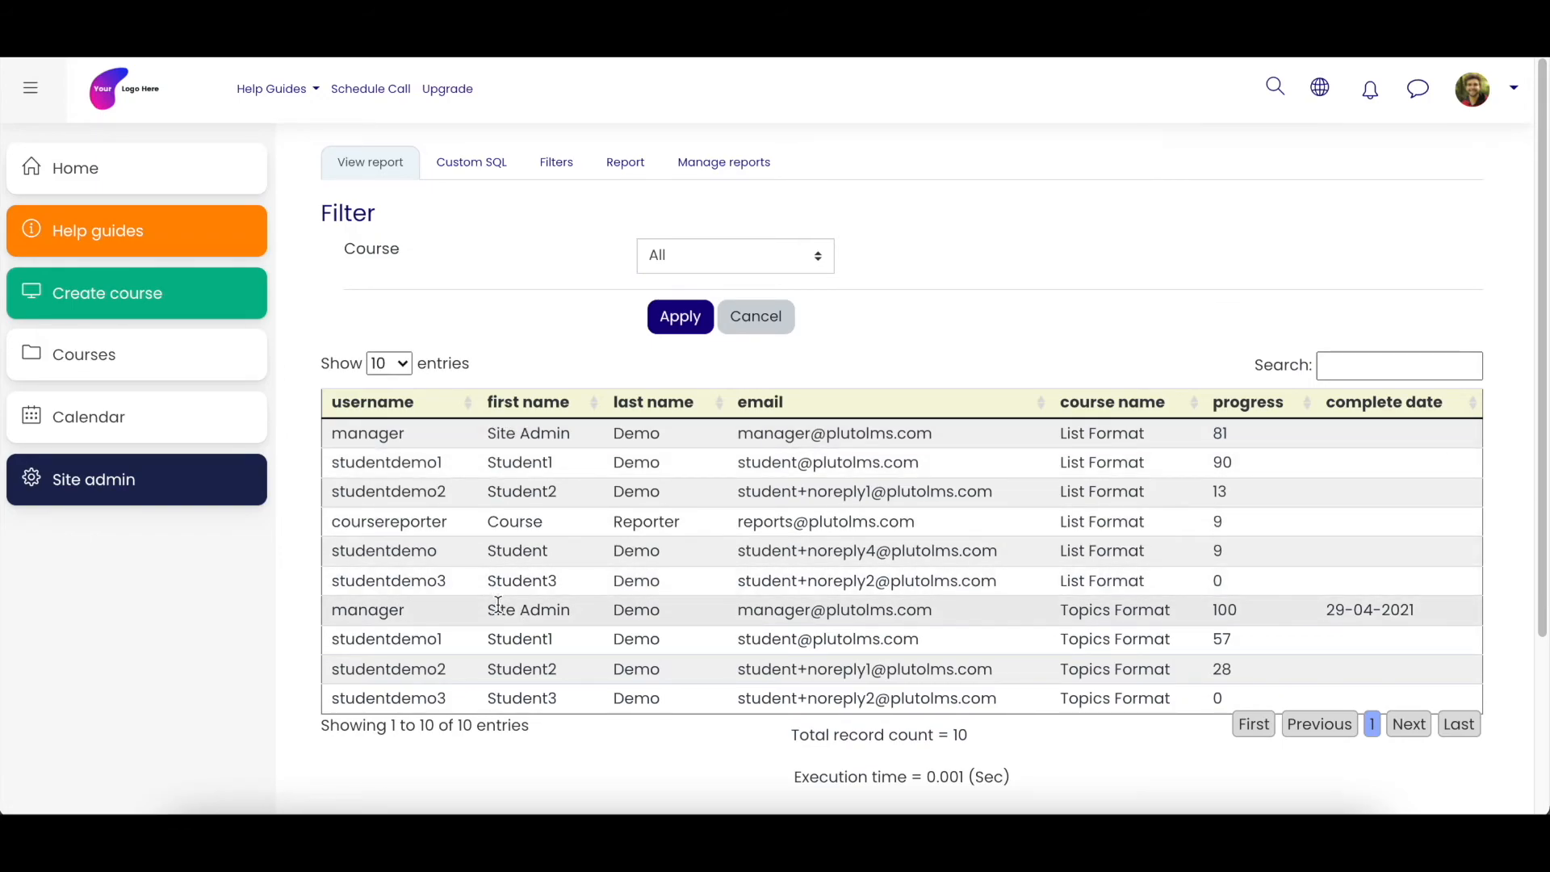
drag(491, 610, 568, 609)
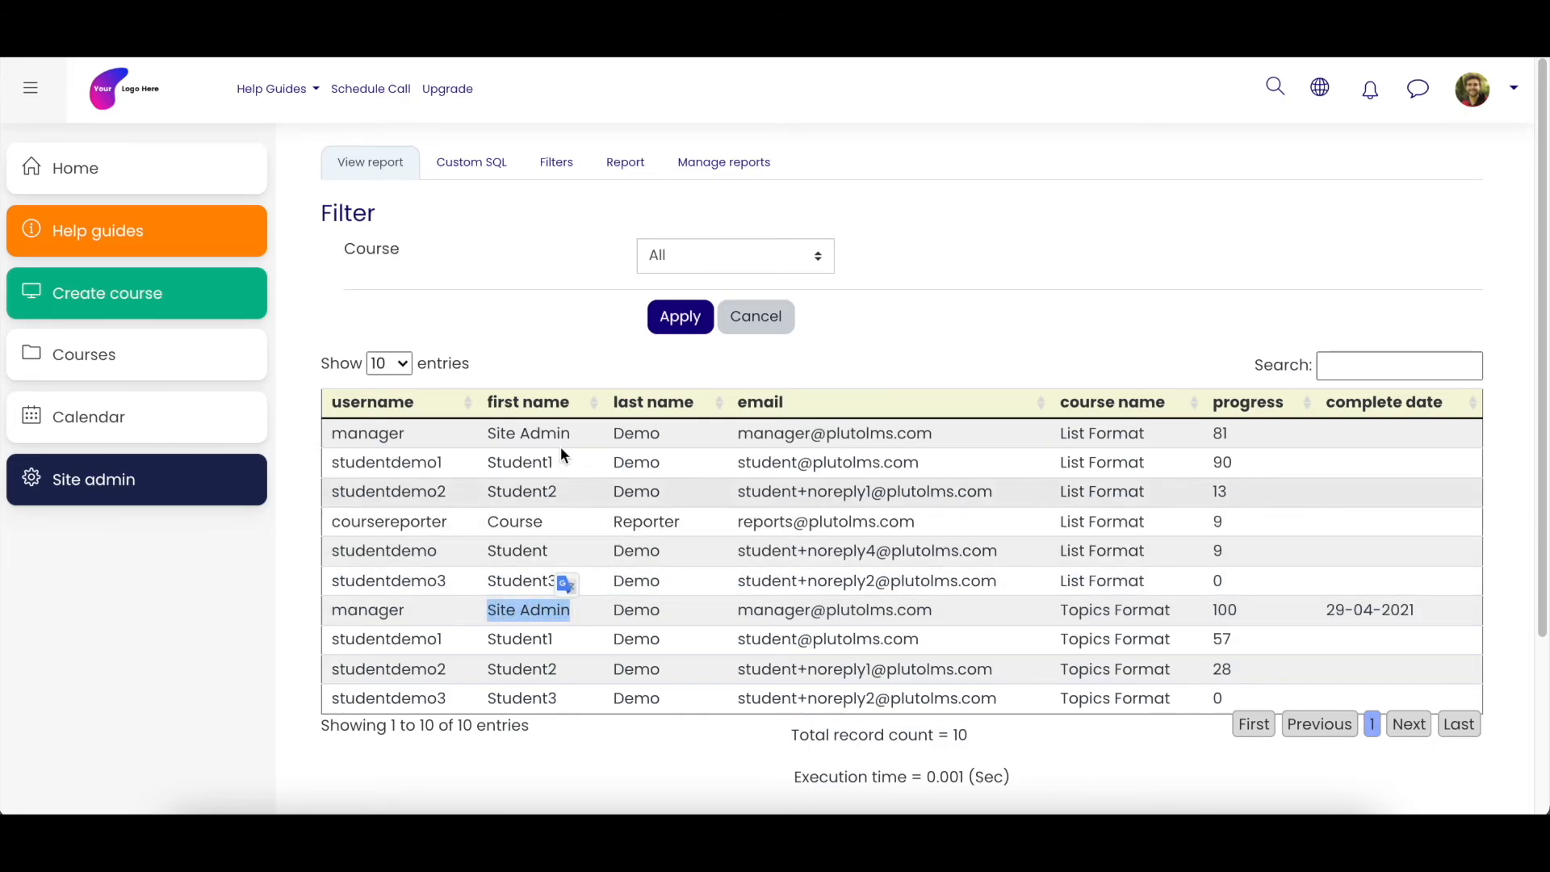
click(469, 170)
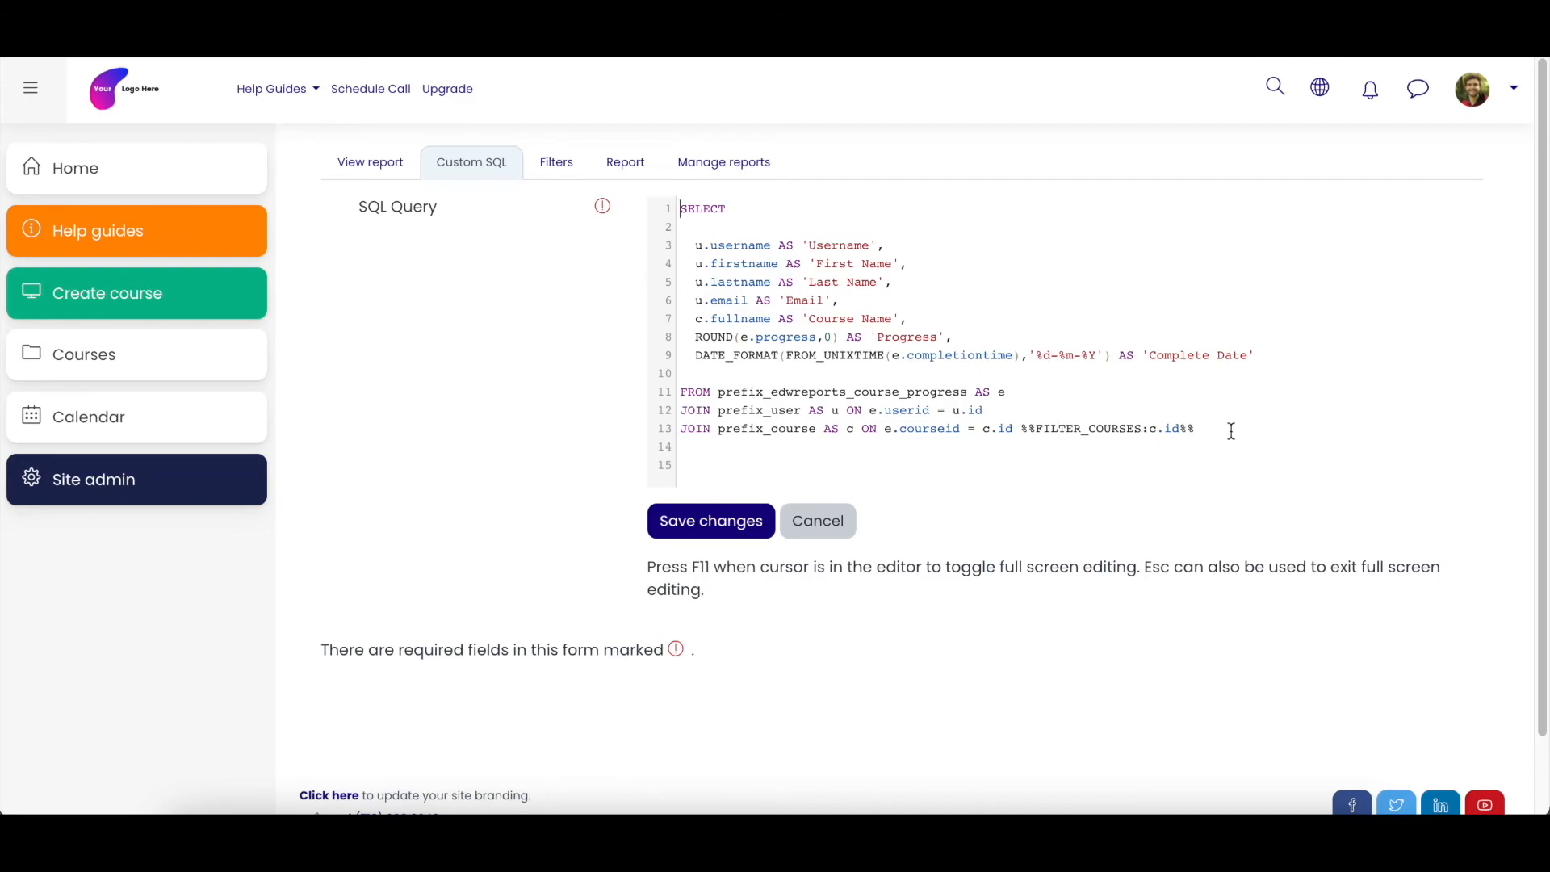
- Add the line WHERE u.firstname = 'Site Admin' below the last JOIN, save the query, and view the filtered report
key(Return)
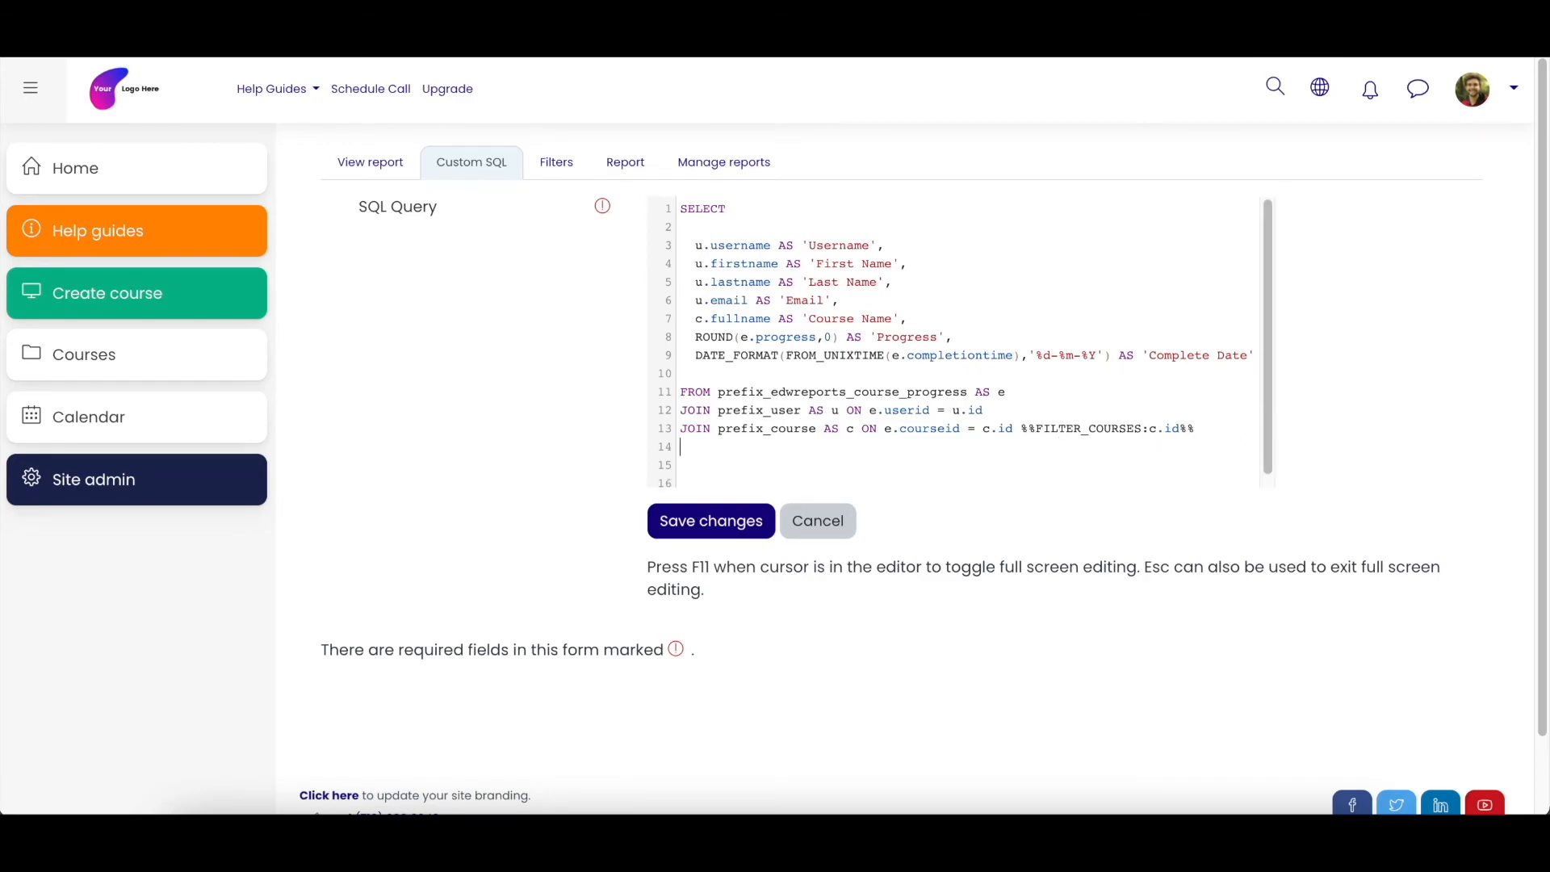
text(WHERE u.)
text(firstname = 'Site Admin)
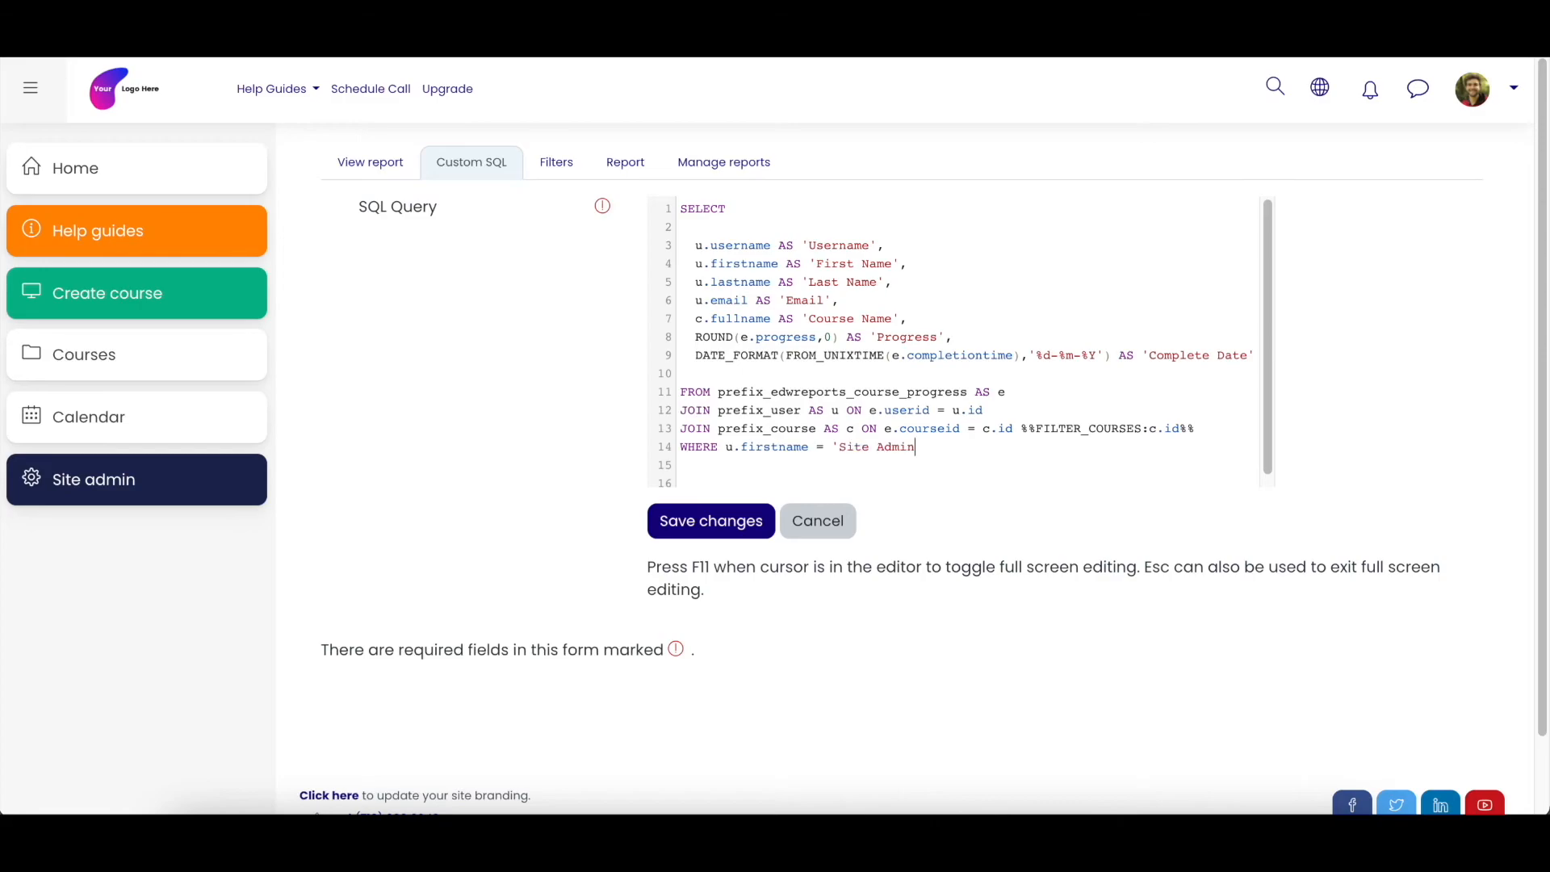
click(732, 526)
click(372, 162)
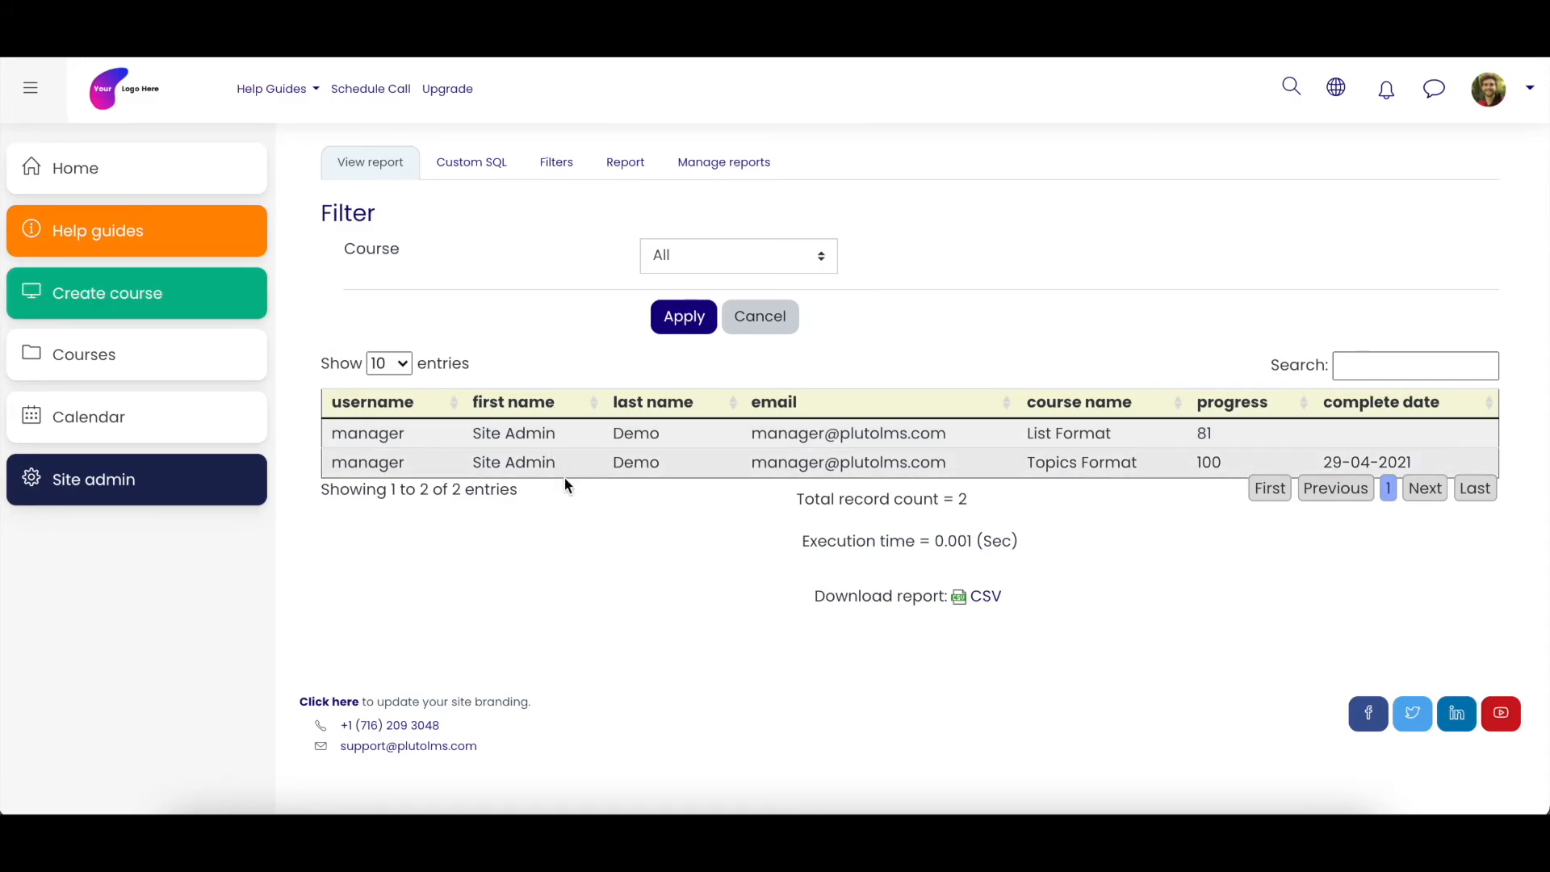
- Reopen the custom SQL and delete the WHERE u.firstname = 'Site Admin' line
click(479, 171)
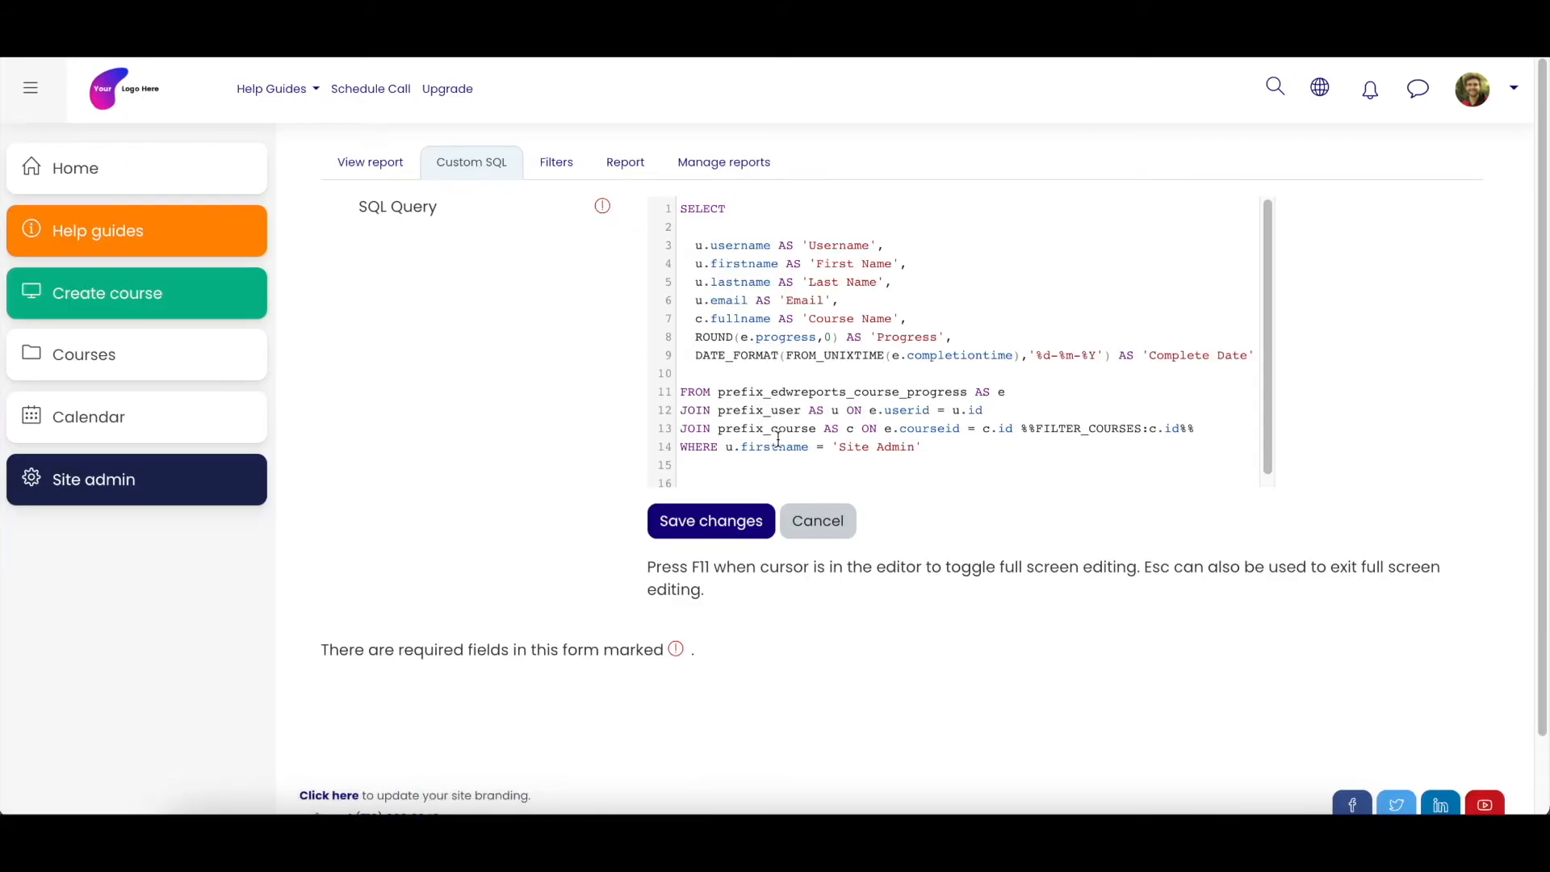
drag(925, 445, 681, 443)
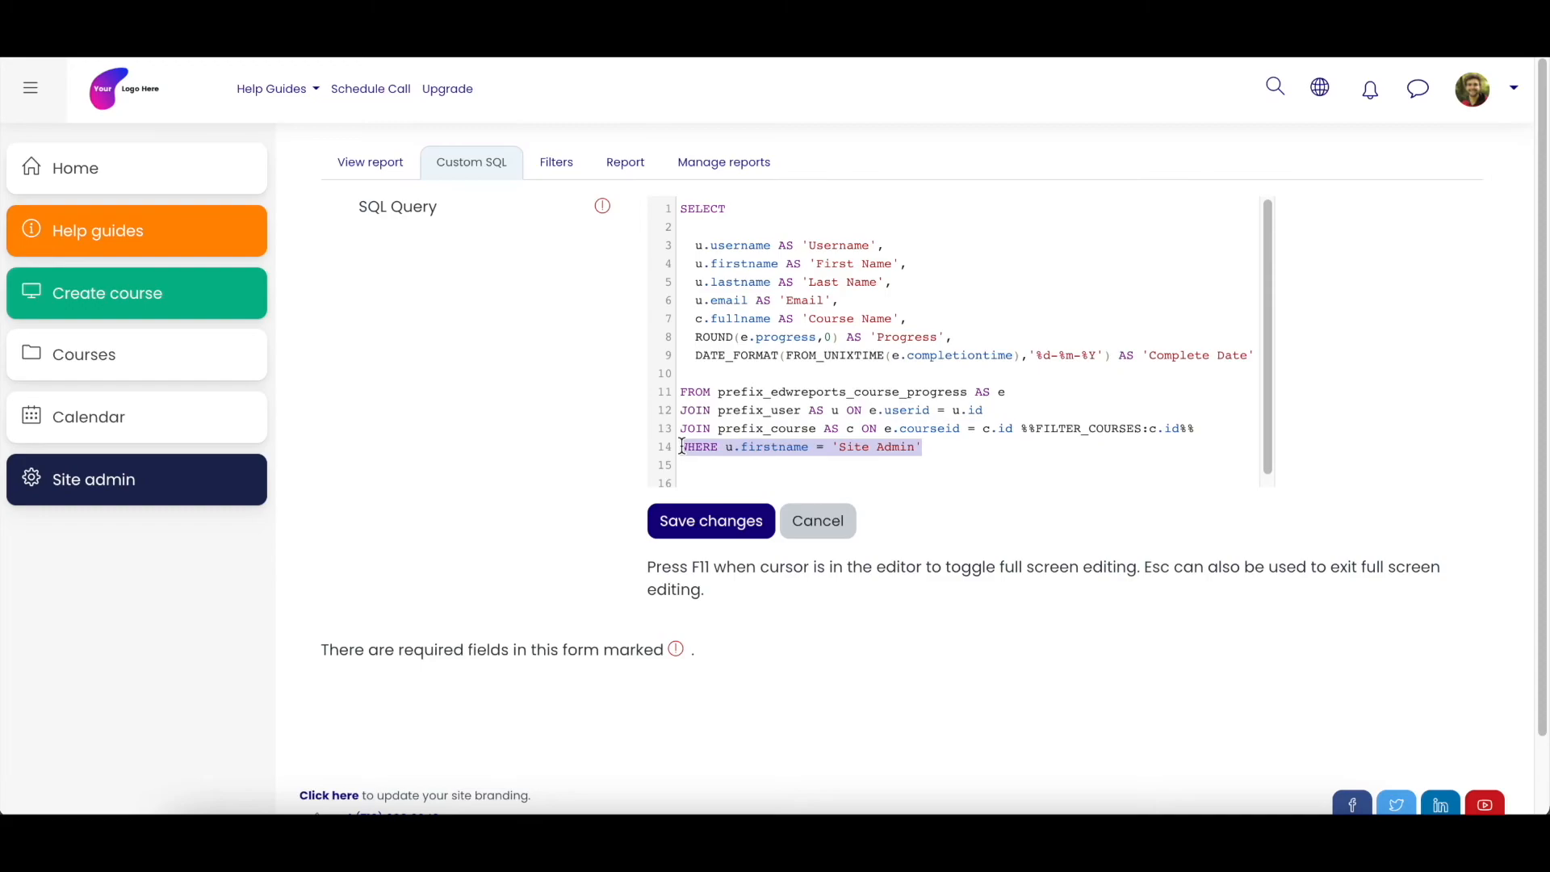
key(BackSpace)
key(BackSpace)
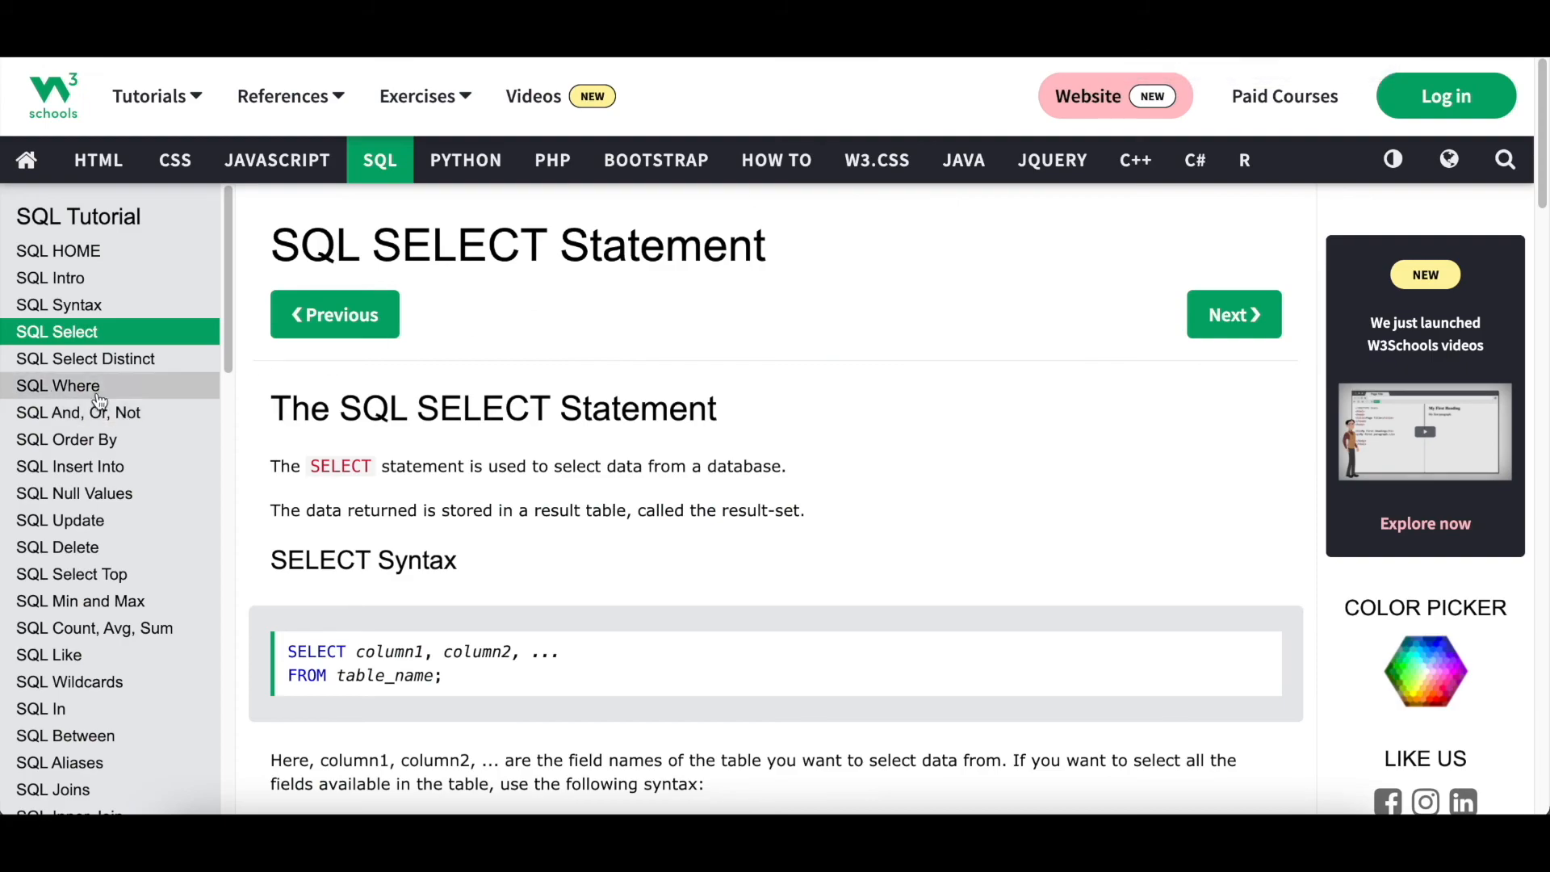
- Switch to the W3Schools SQL tutorial, read the WHERE clause page, and return to the report's custom SQL
click(95, 394)
scroll(723, 457, down, 2)
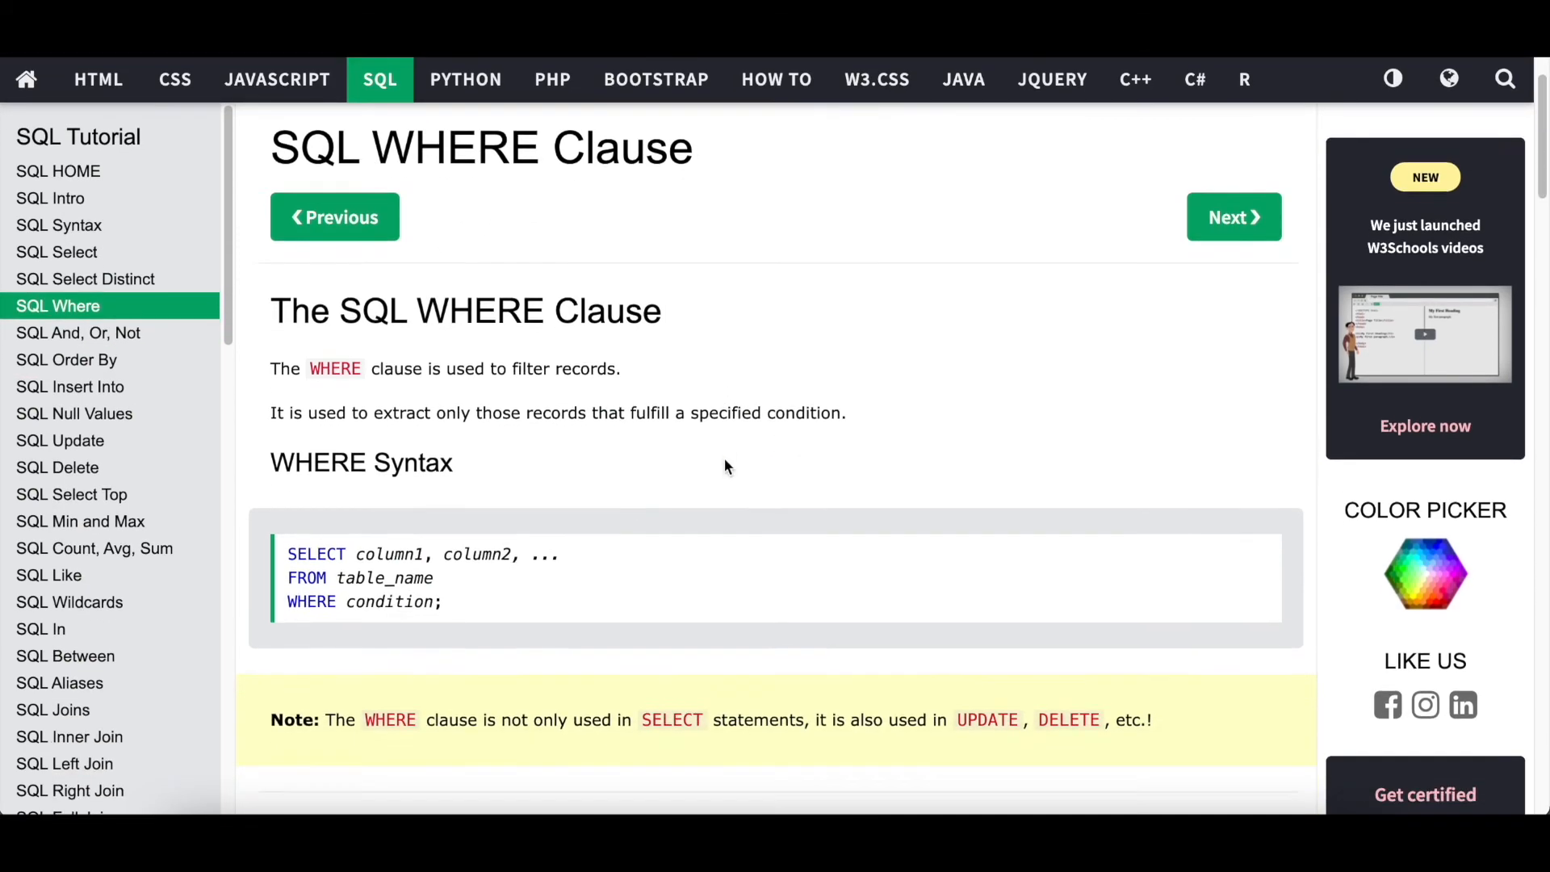
scroll(743, 480, up, 2)
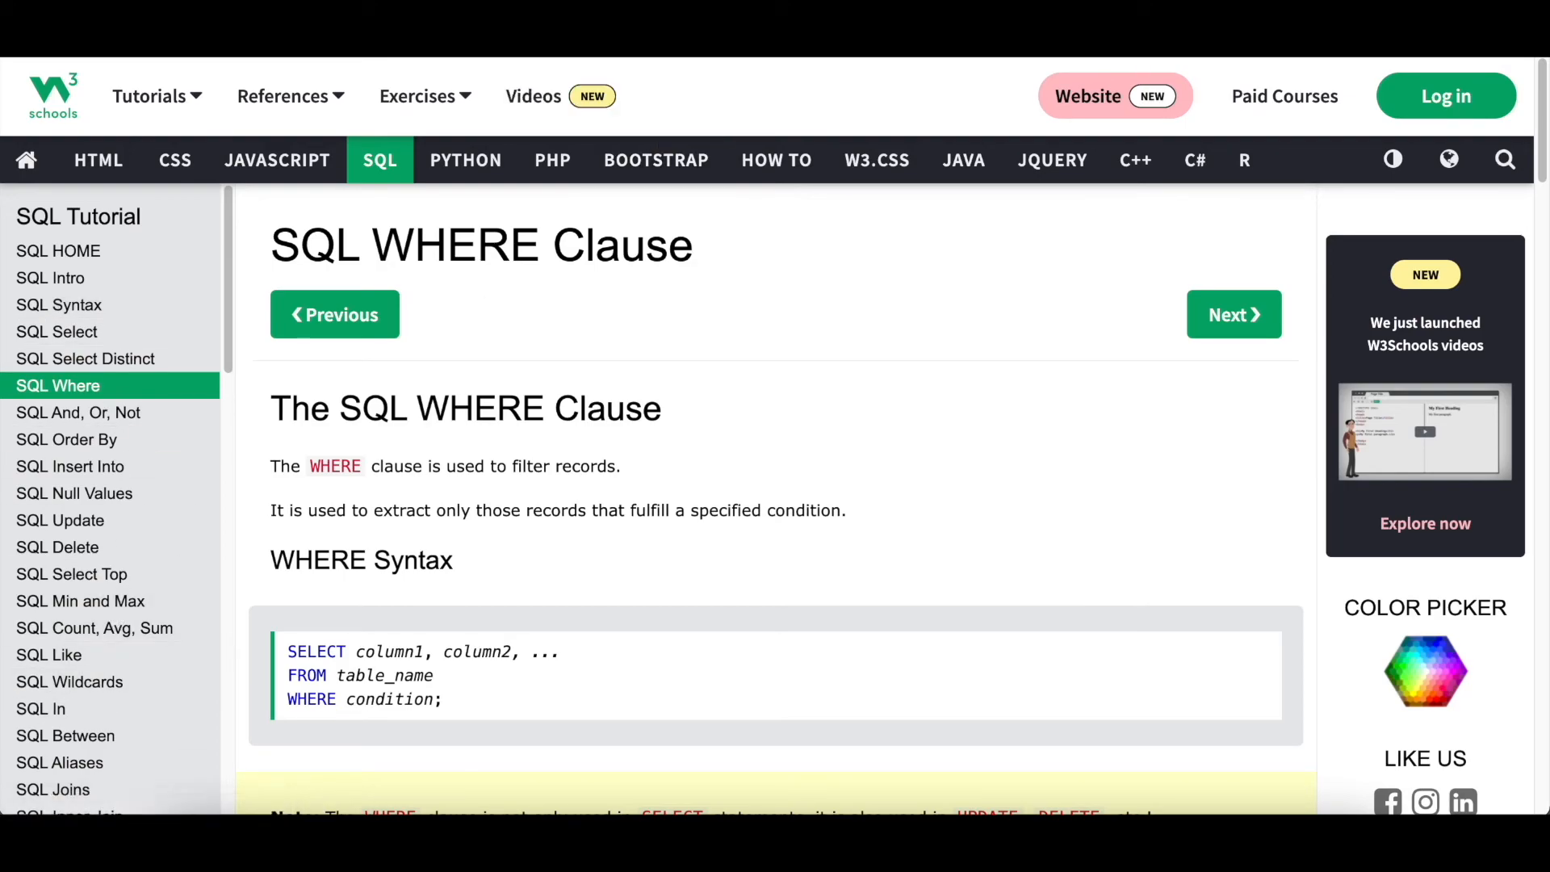
click(436, 33)
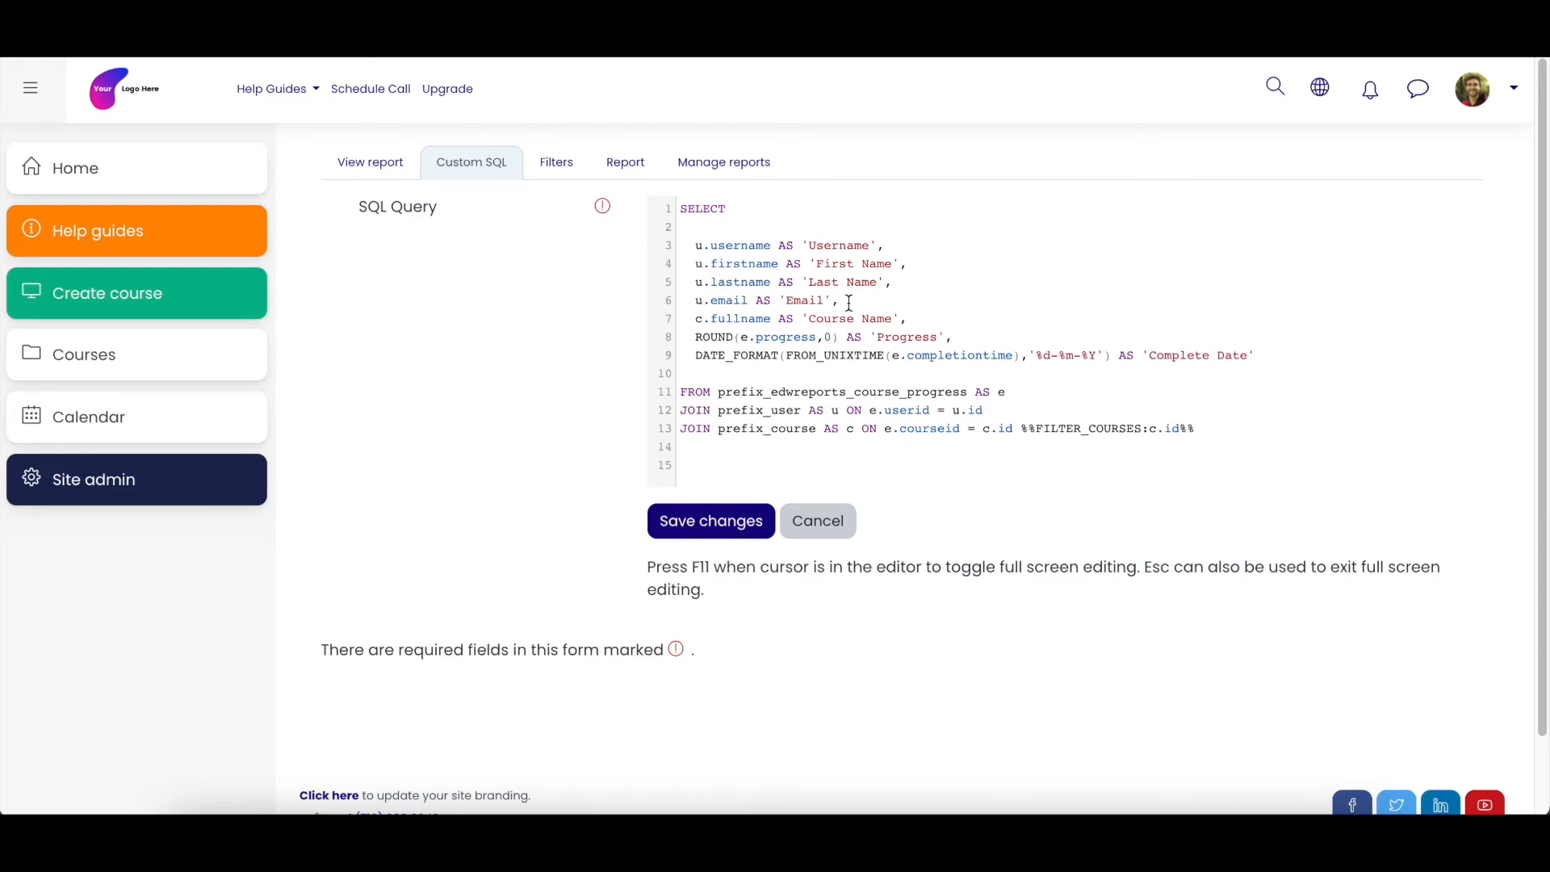
- Delete the username and email lines from the SELECT list, save the query, and view the report
drag(850, 301, 694, 246)
key(BackSpace)
key(BackSpace)
key(BackSpace)
key(BackSpace)
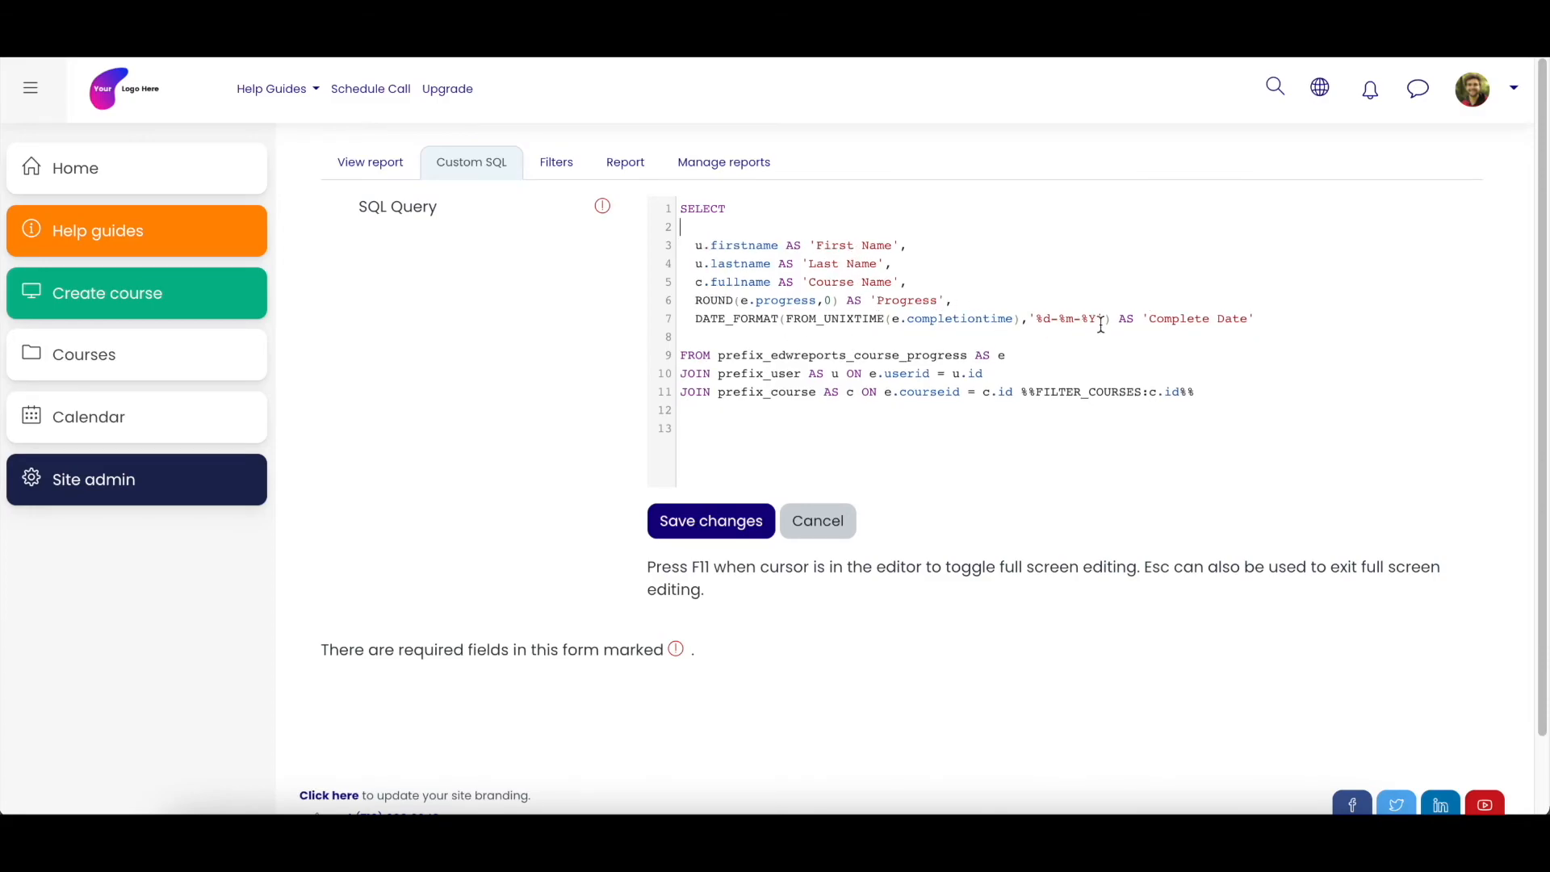
click(713, 523)
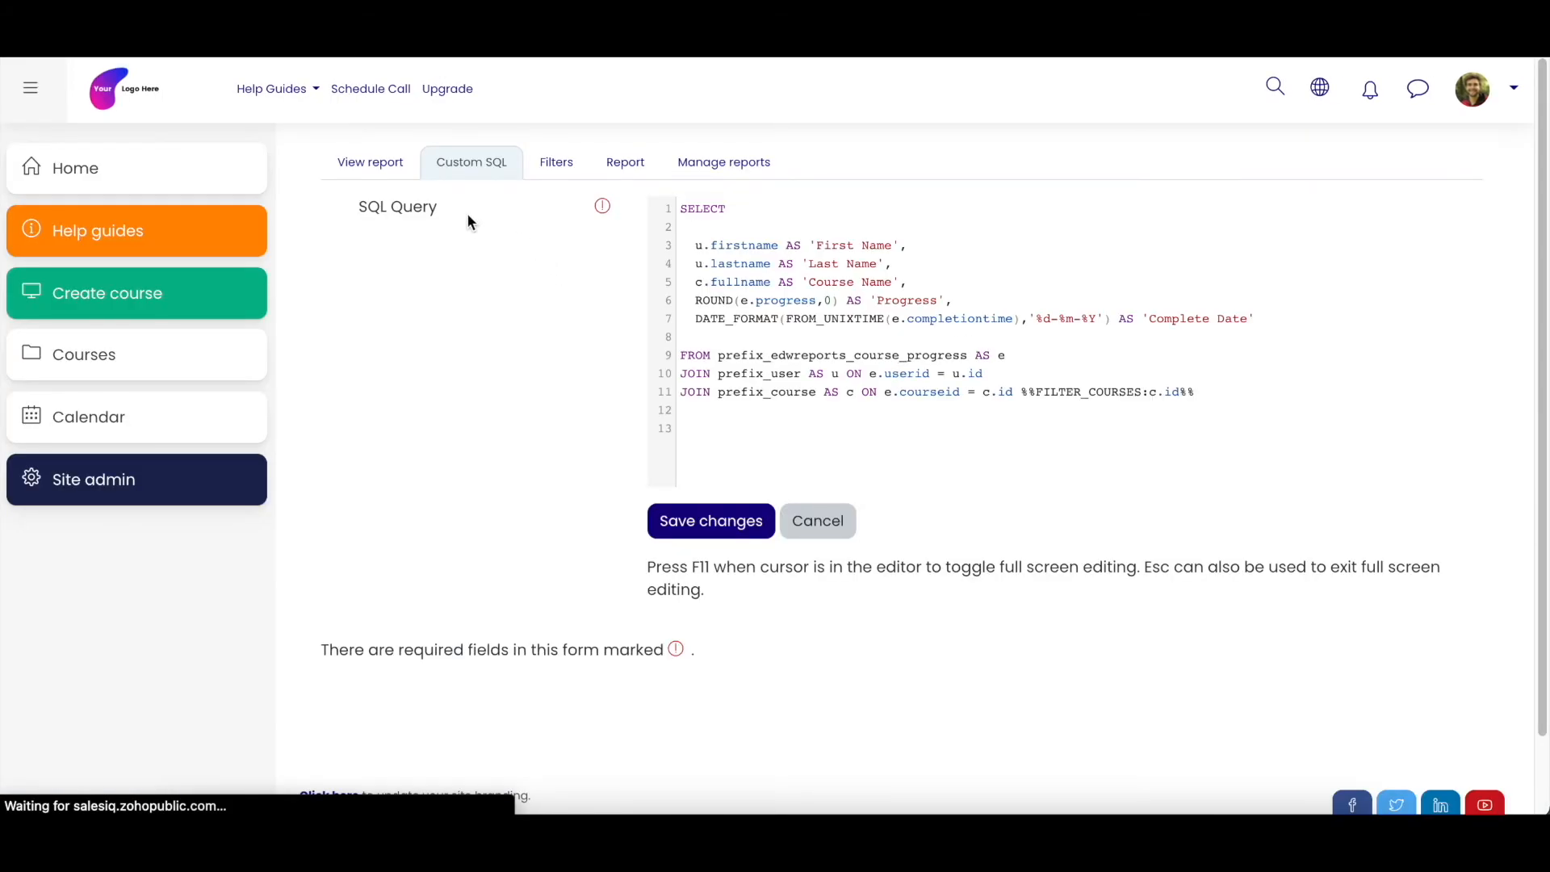
click(356, 163)
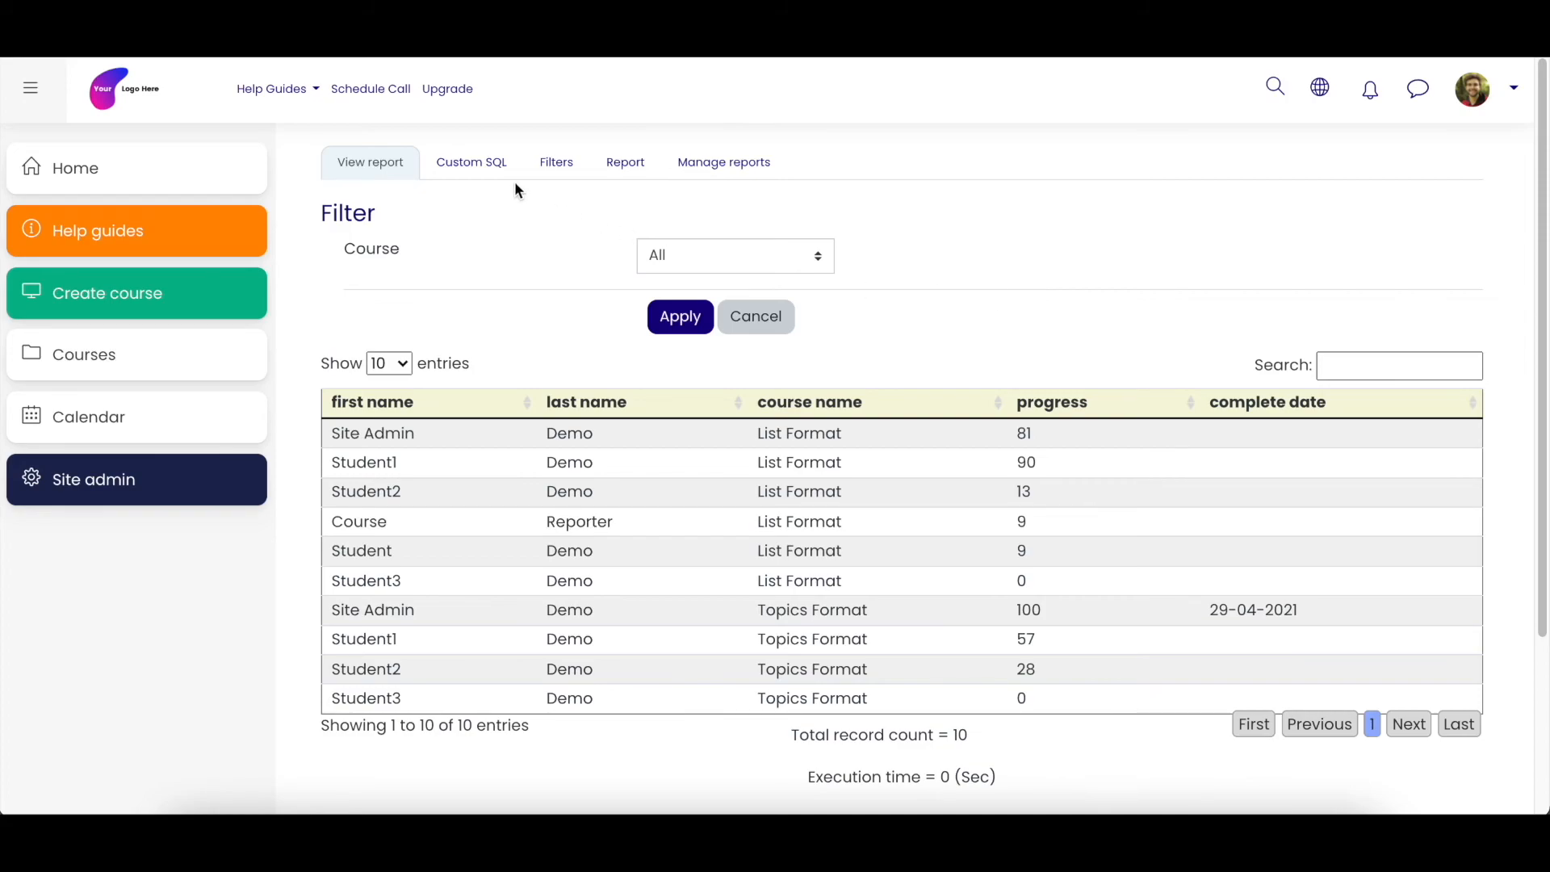
- Review the report's custom SQL, then return to the report and filter it by the Topics Format course
click(470, 163)
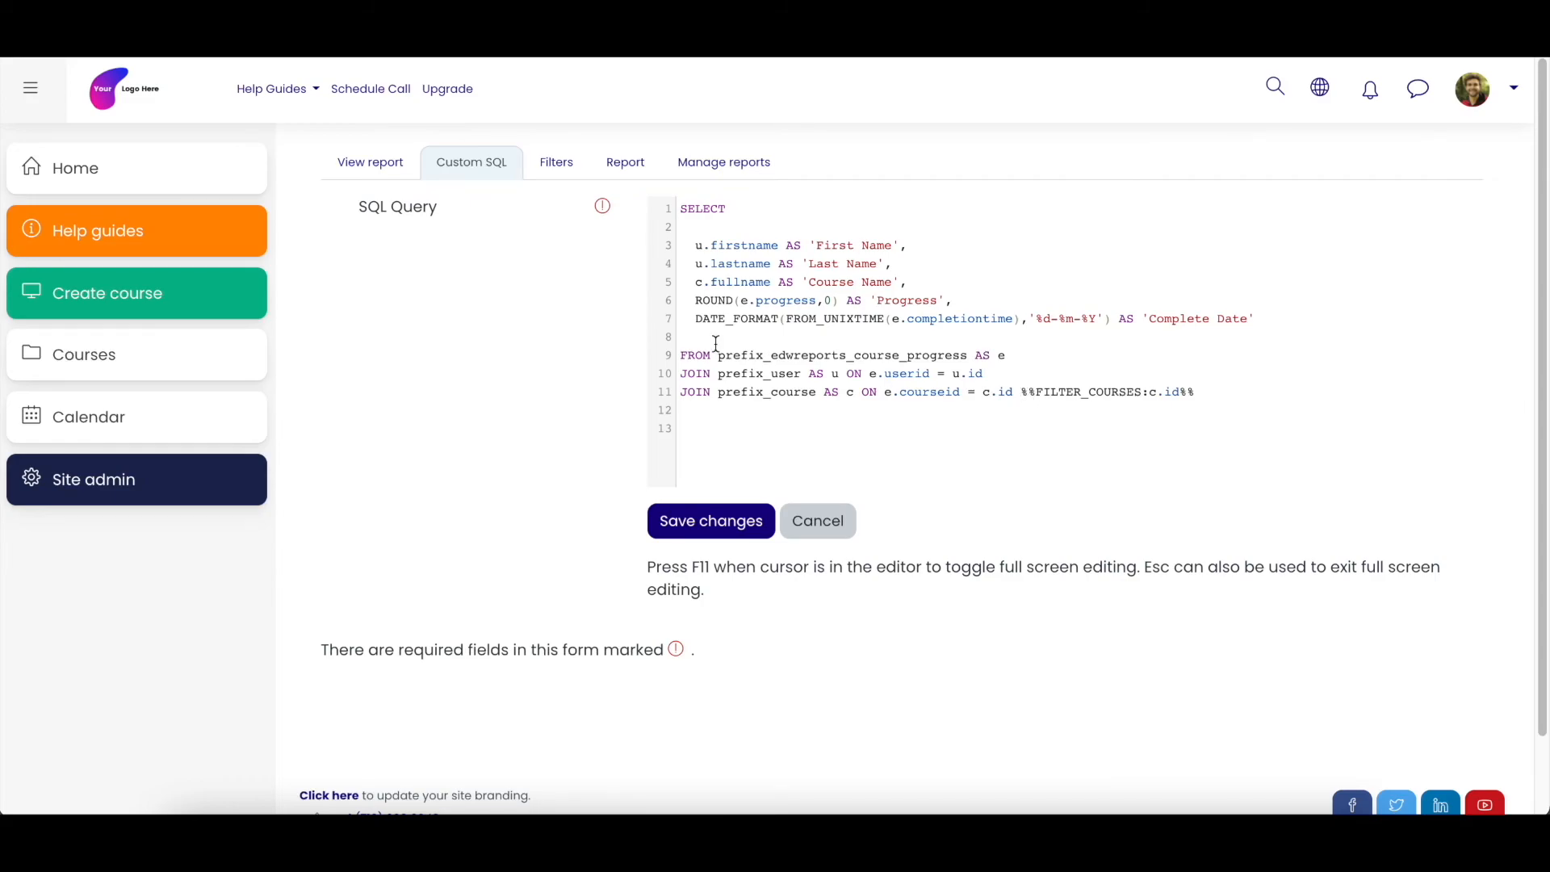
click(370, 177)
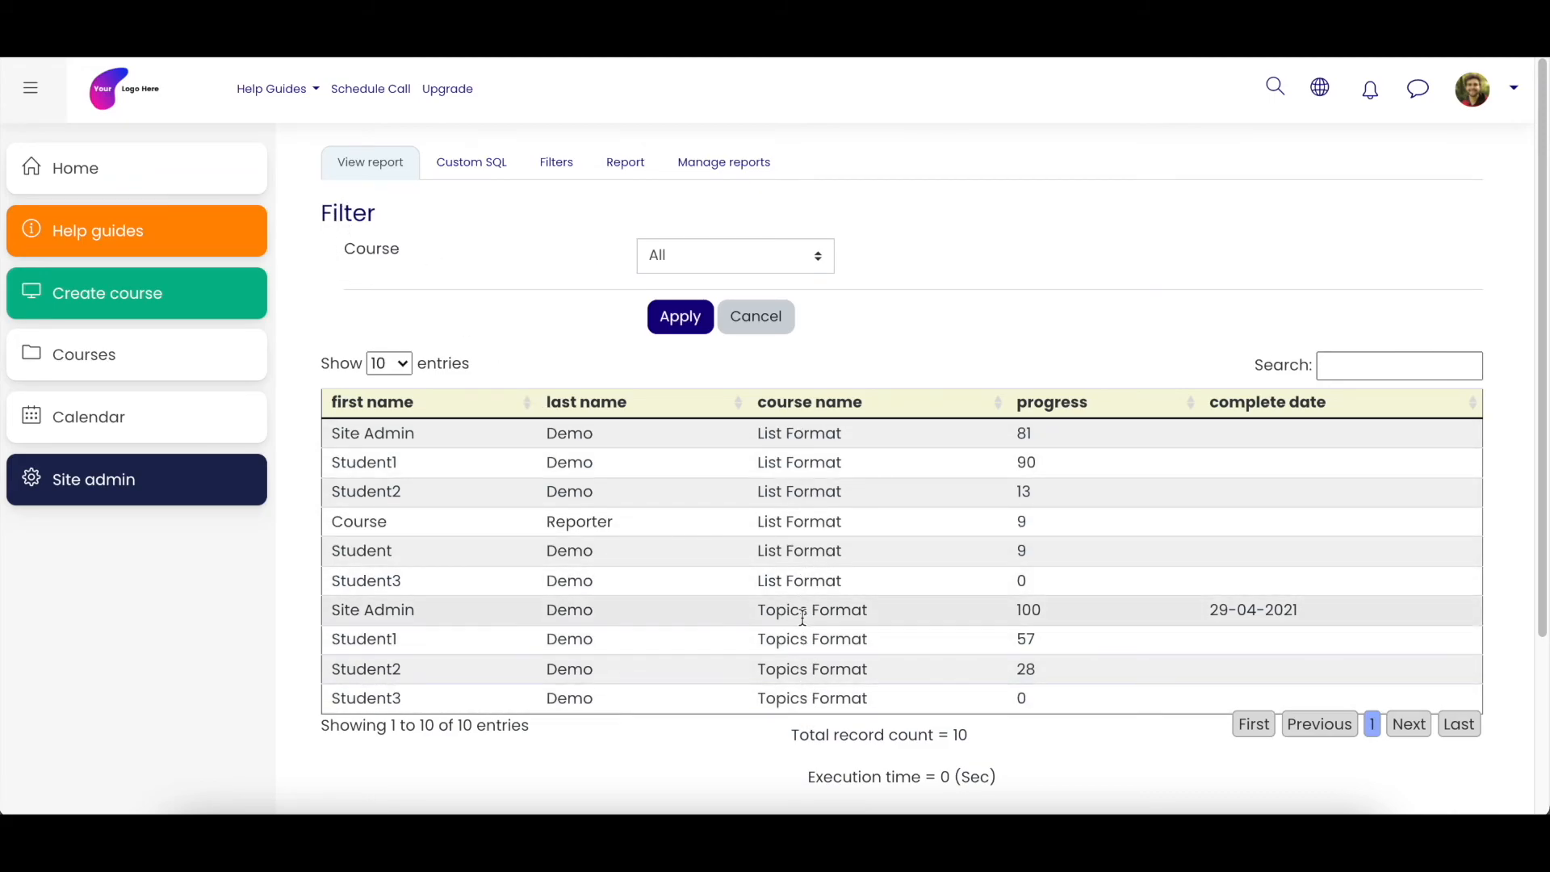
click(795, 271)
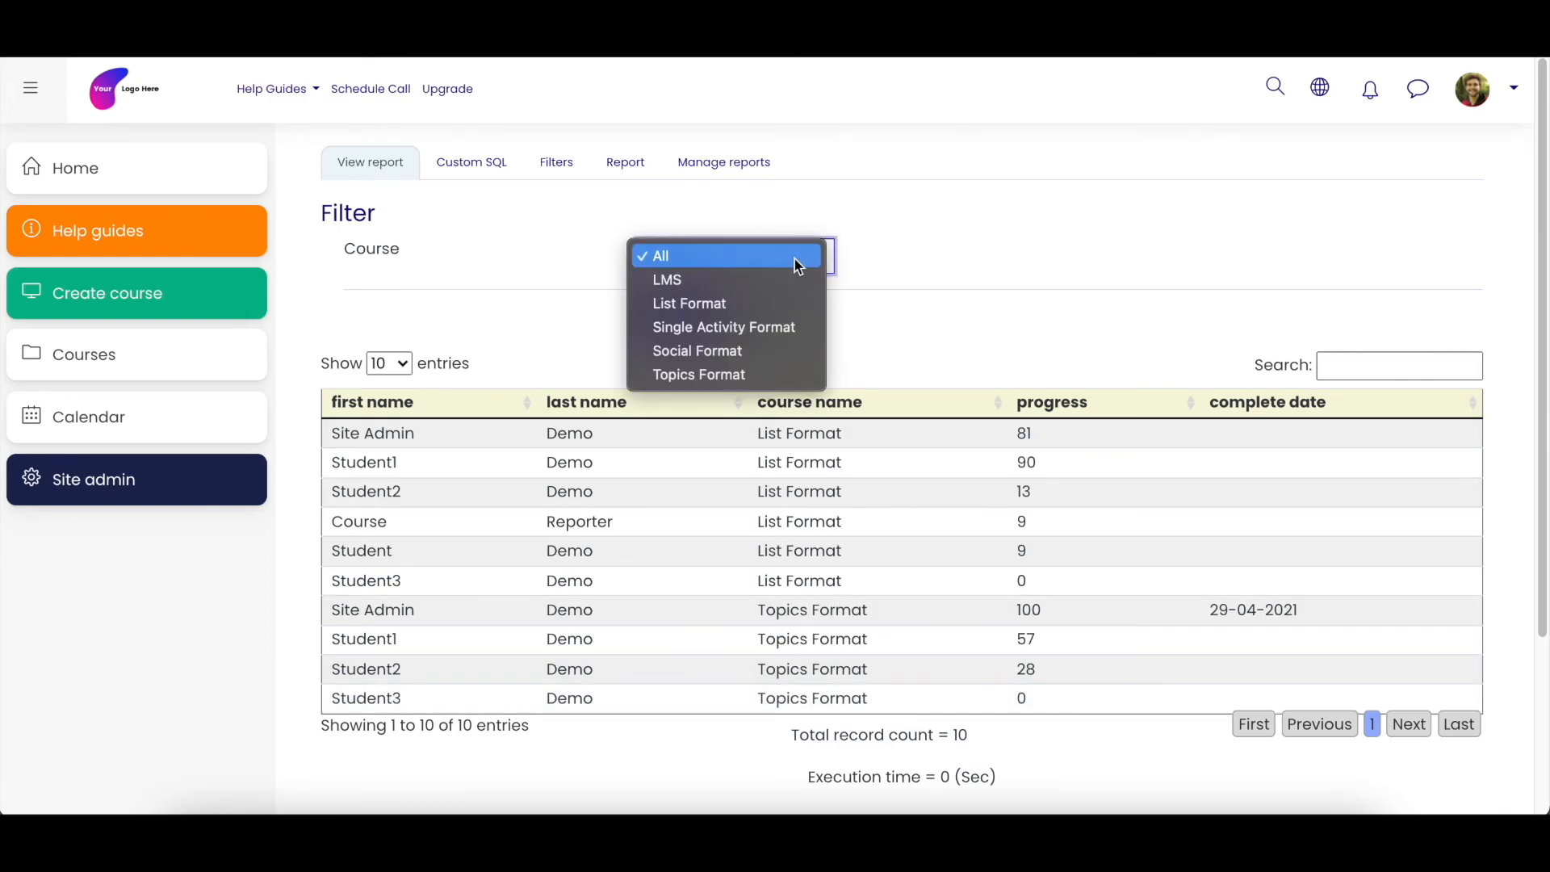
click(705, 376)
click(690, 321)
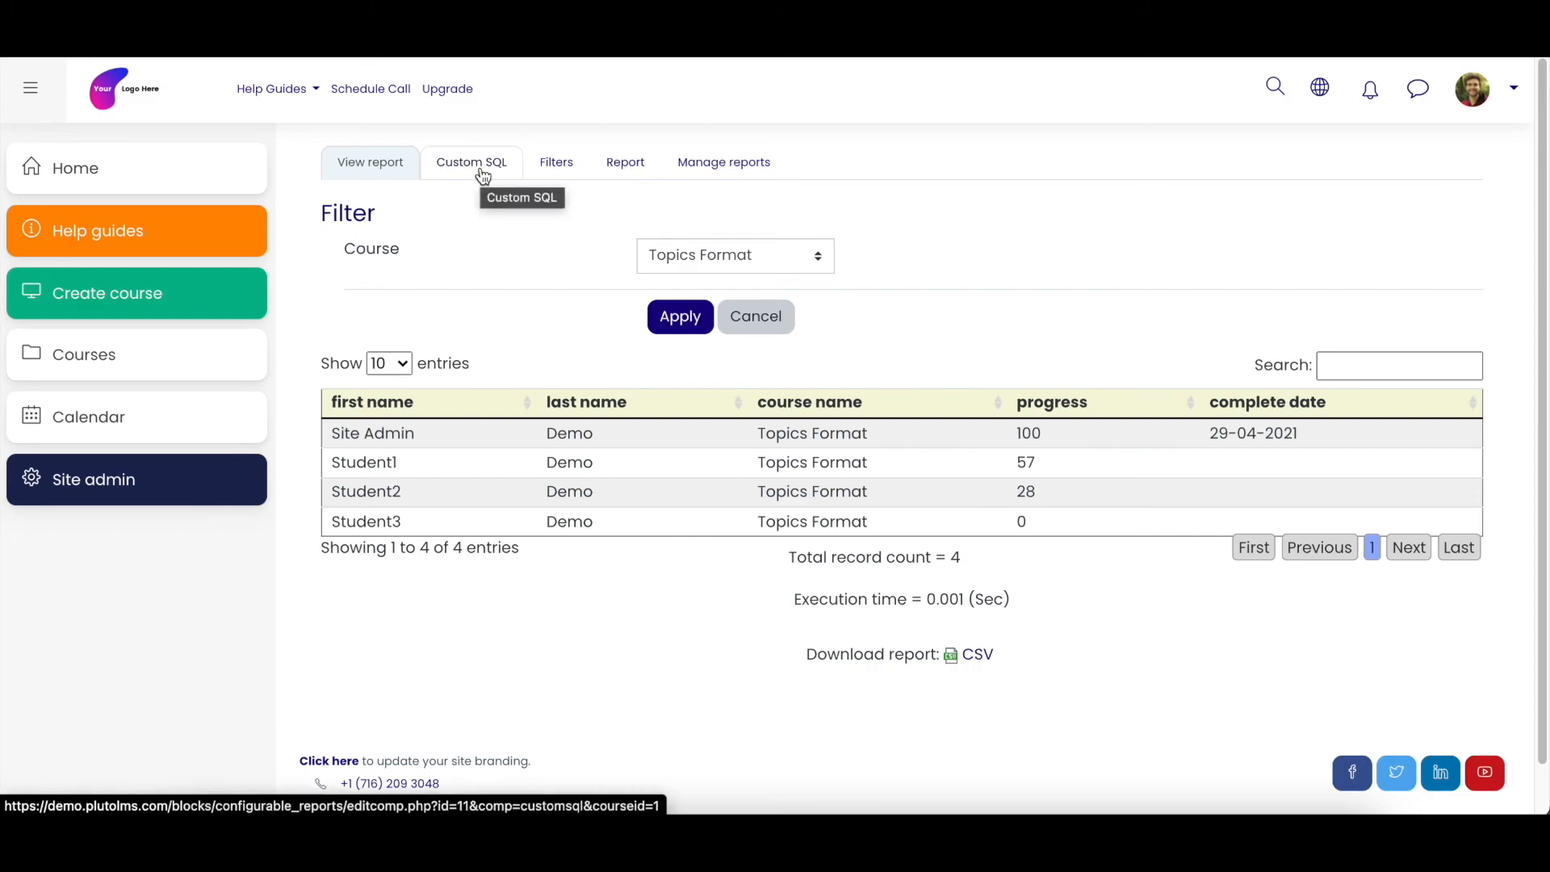
- Cut %%FILTER_COURSES:c.id%% from the end of the last JOIN line in the custom SQL and save the query
click(482, 171)
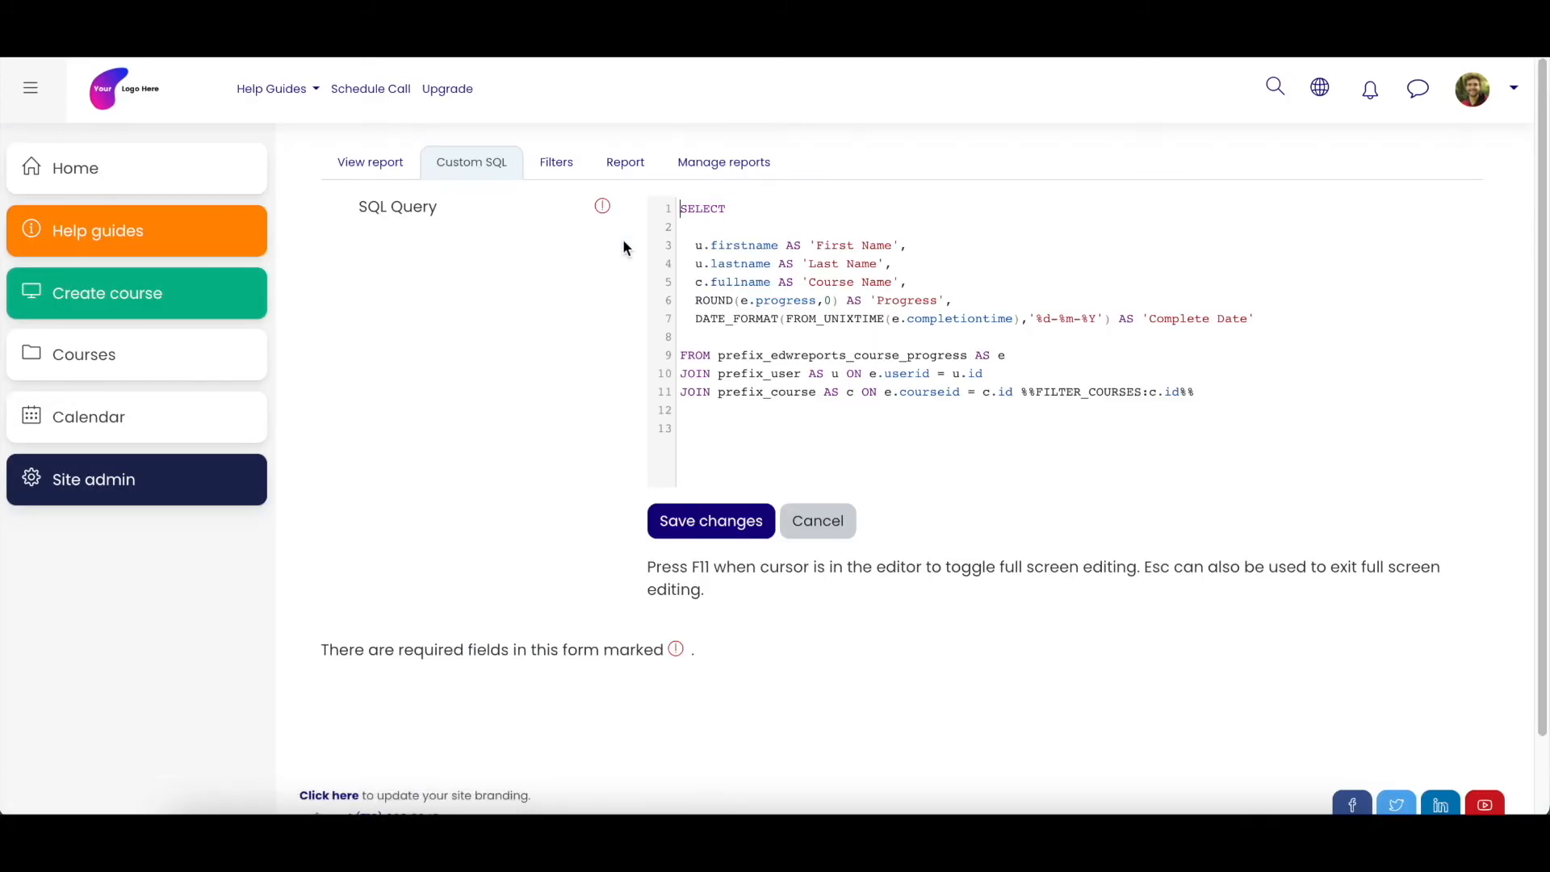
drag(1021, 396, 1194, 395)
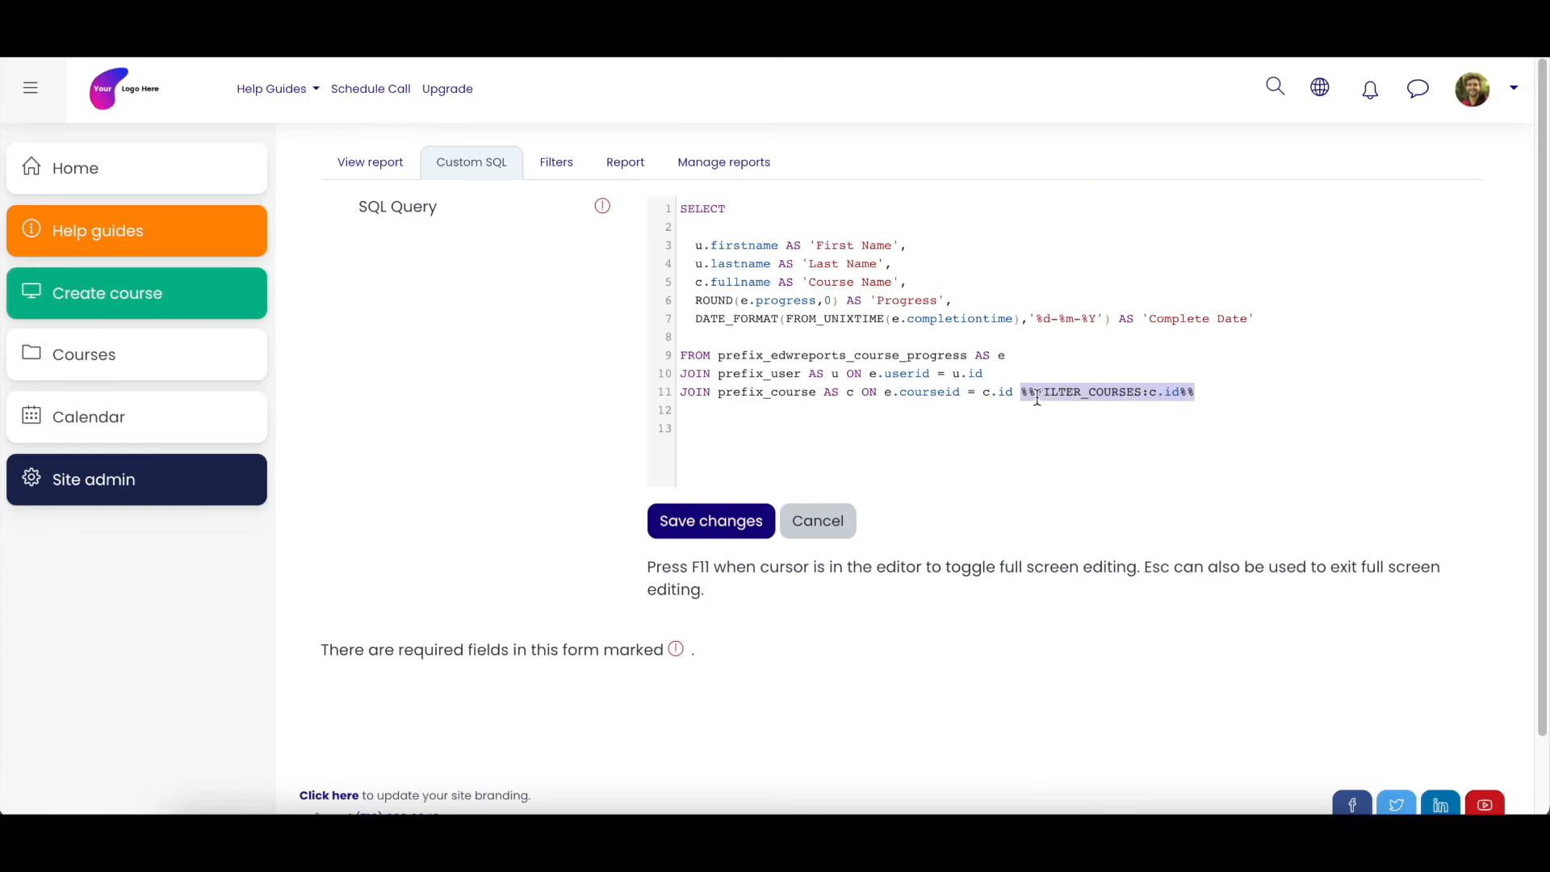
drag(982, 393, 1194, 393)
click(1060, 393)
drag(1022, 393, 1198, 394)
key(ctrl+c)
key(BackSpace)
click(743, 526)
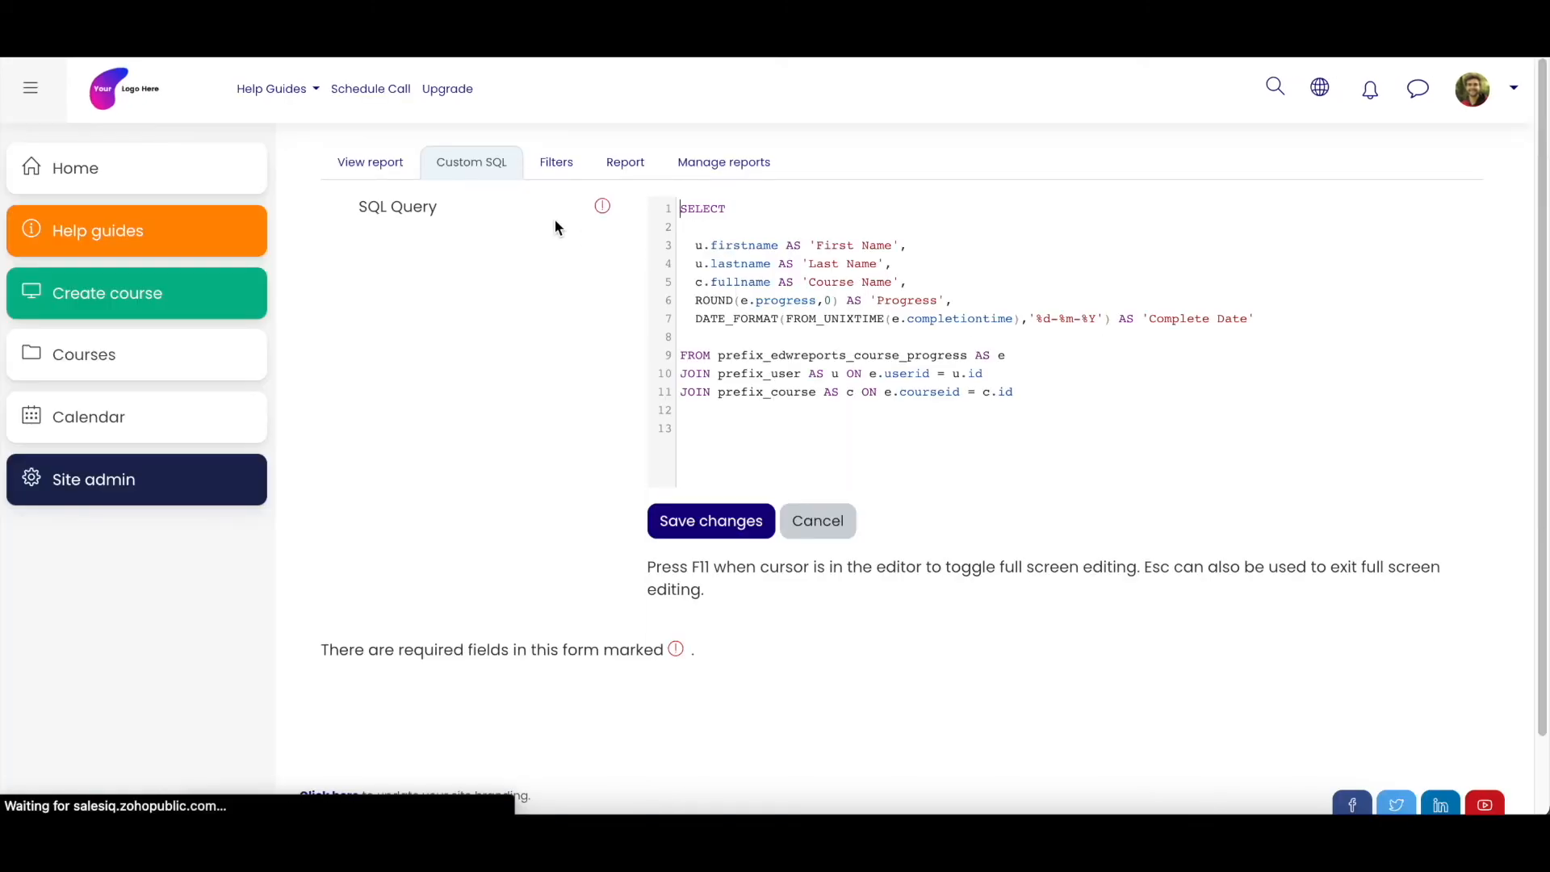
- View the report without the filter placeholder and apply the Topics Format course filter
click(355, 161)
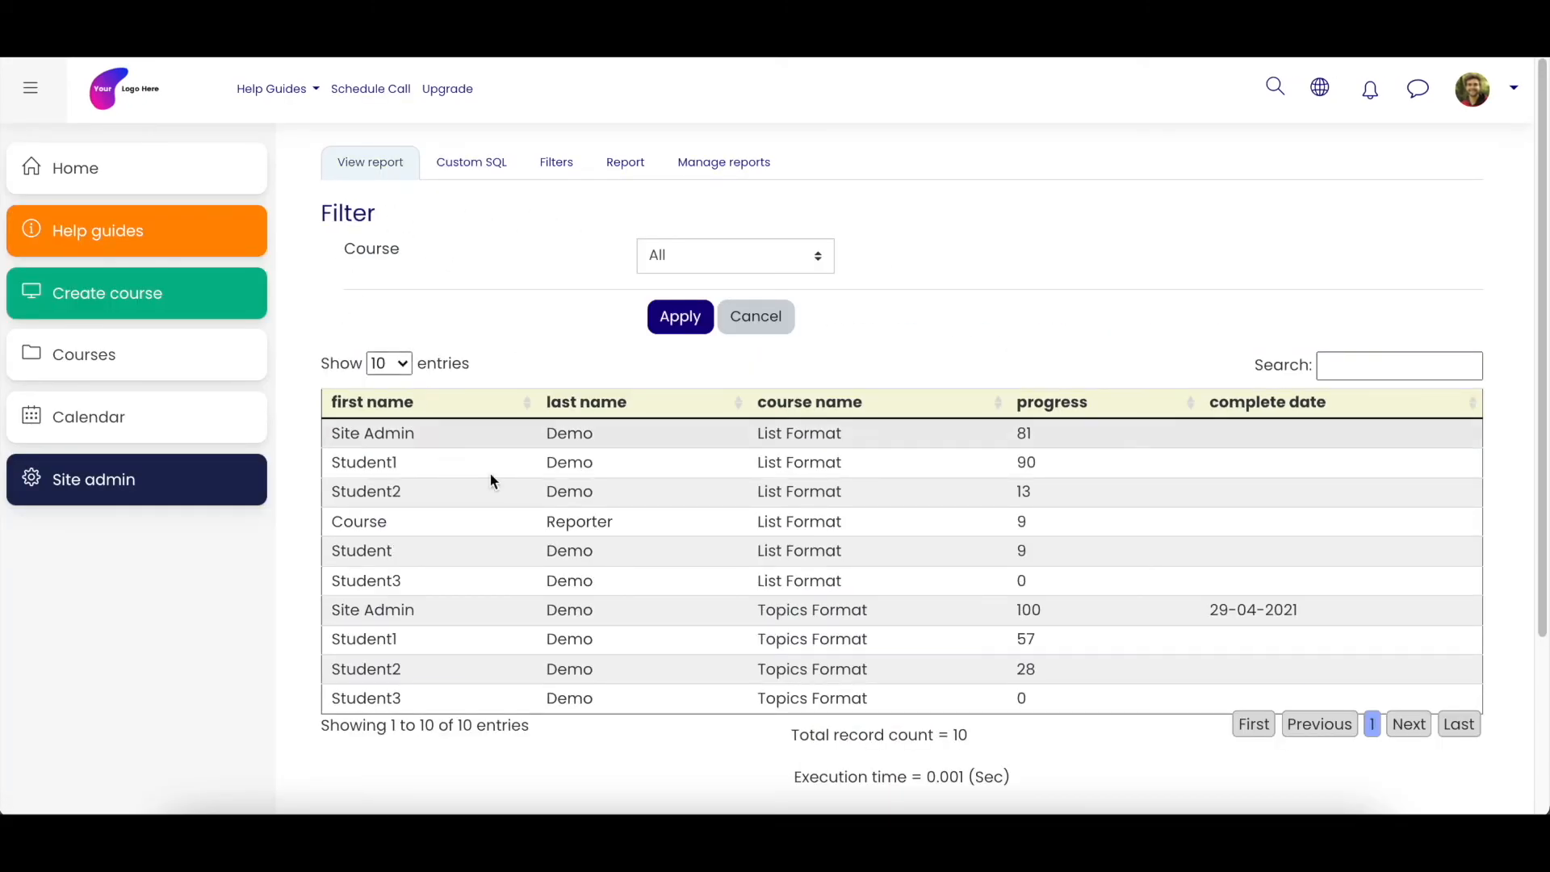
click(814, 259)
click(729, 372)
click(692, 321)
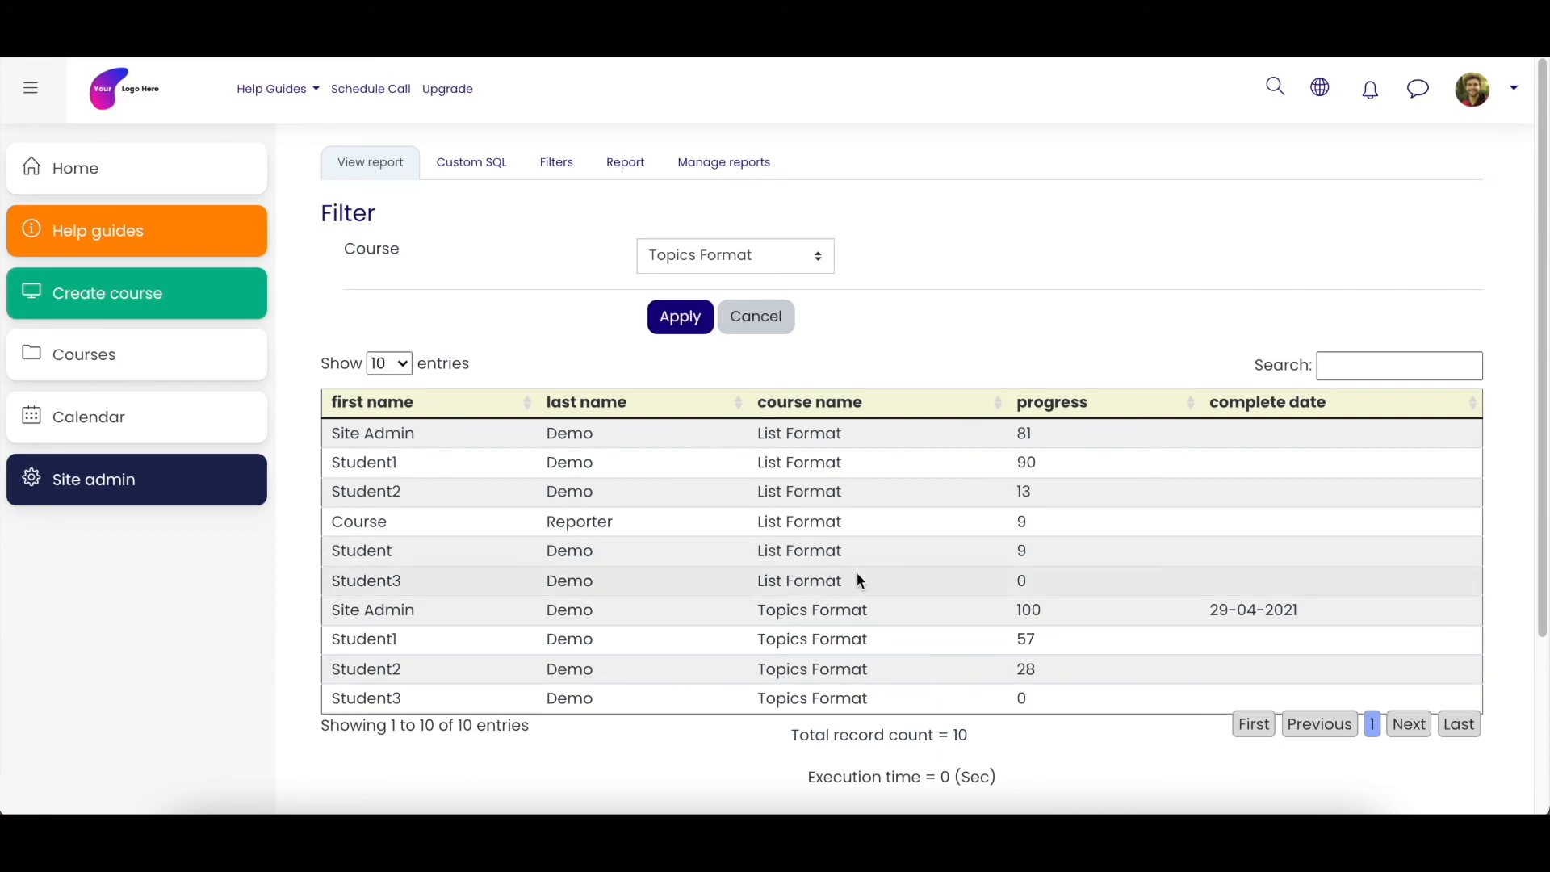
- Restore %%FILTER_COURSES:c.id%% after c.id on the last JOIN line of the custom SQL and save the query
click(488, 170)
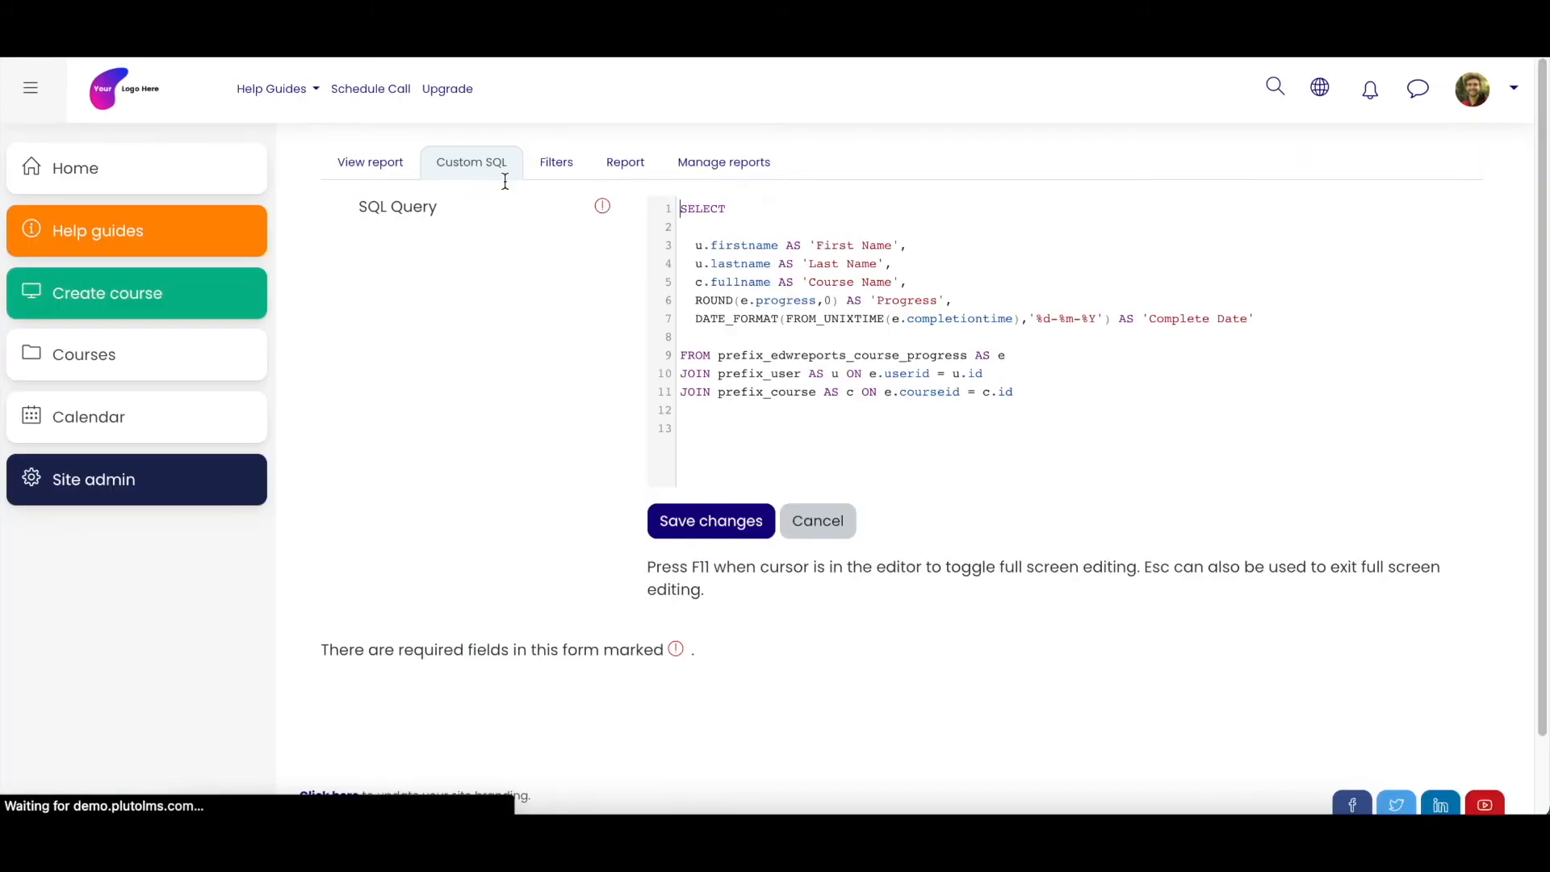
key(ctrl+v)
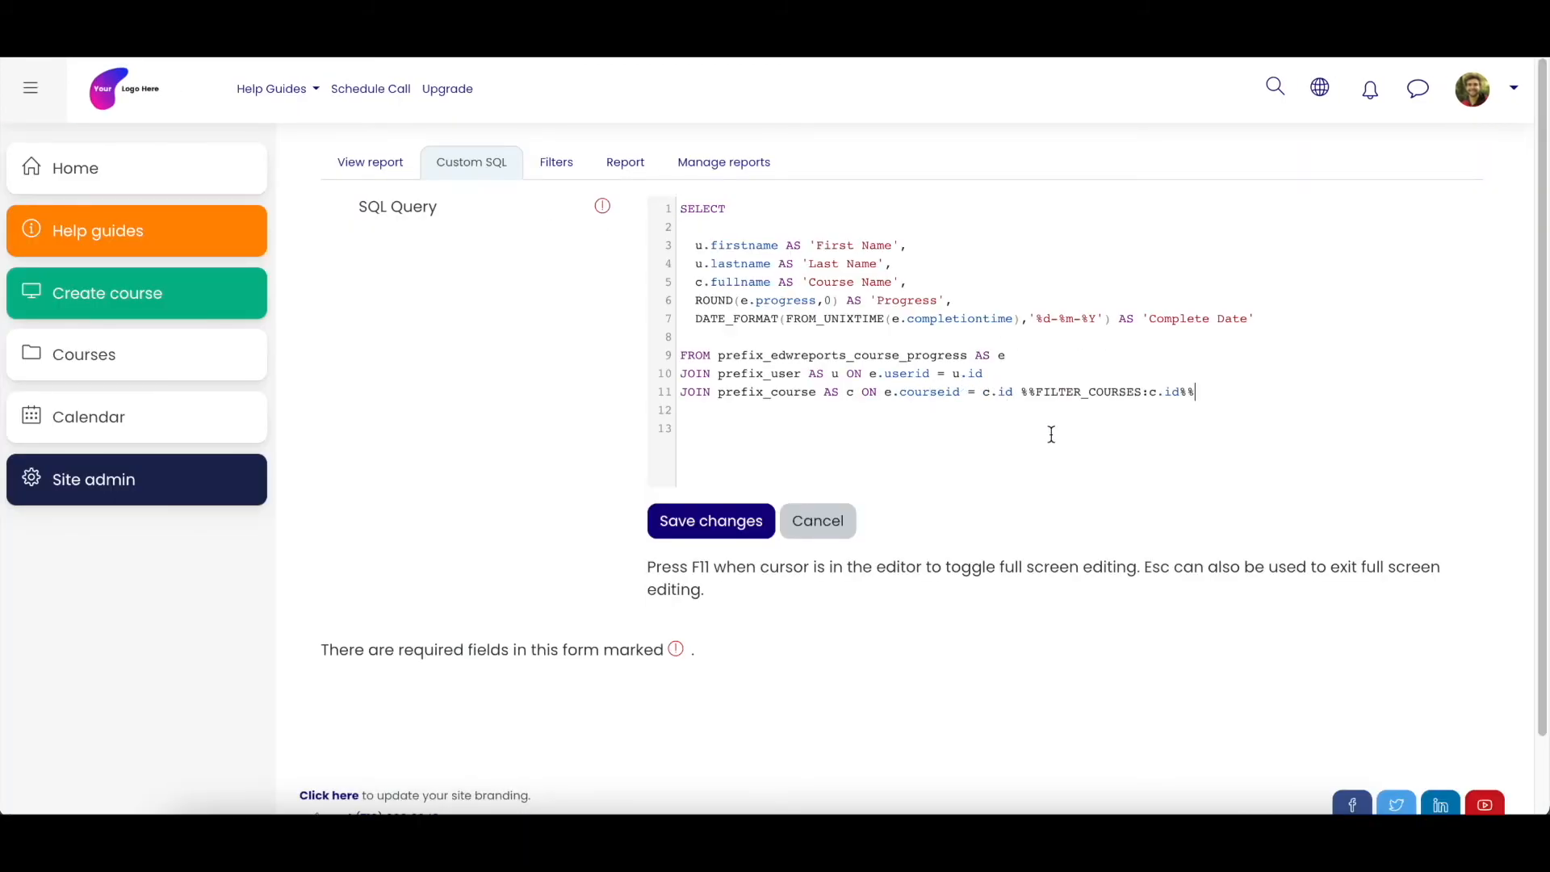
click(684, 527)
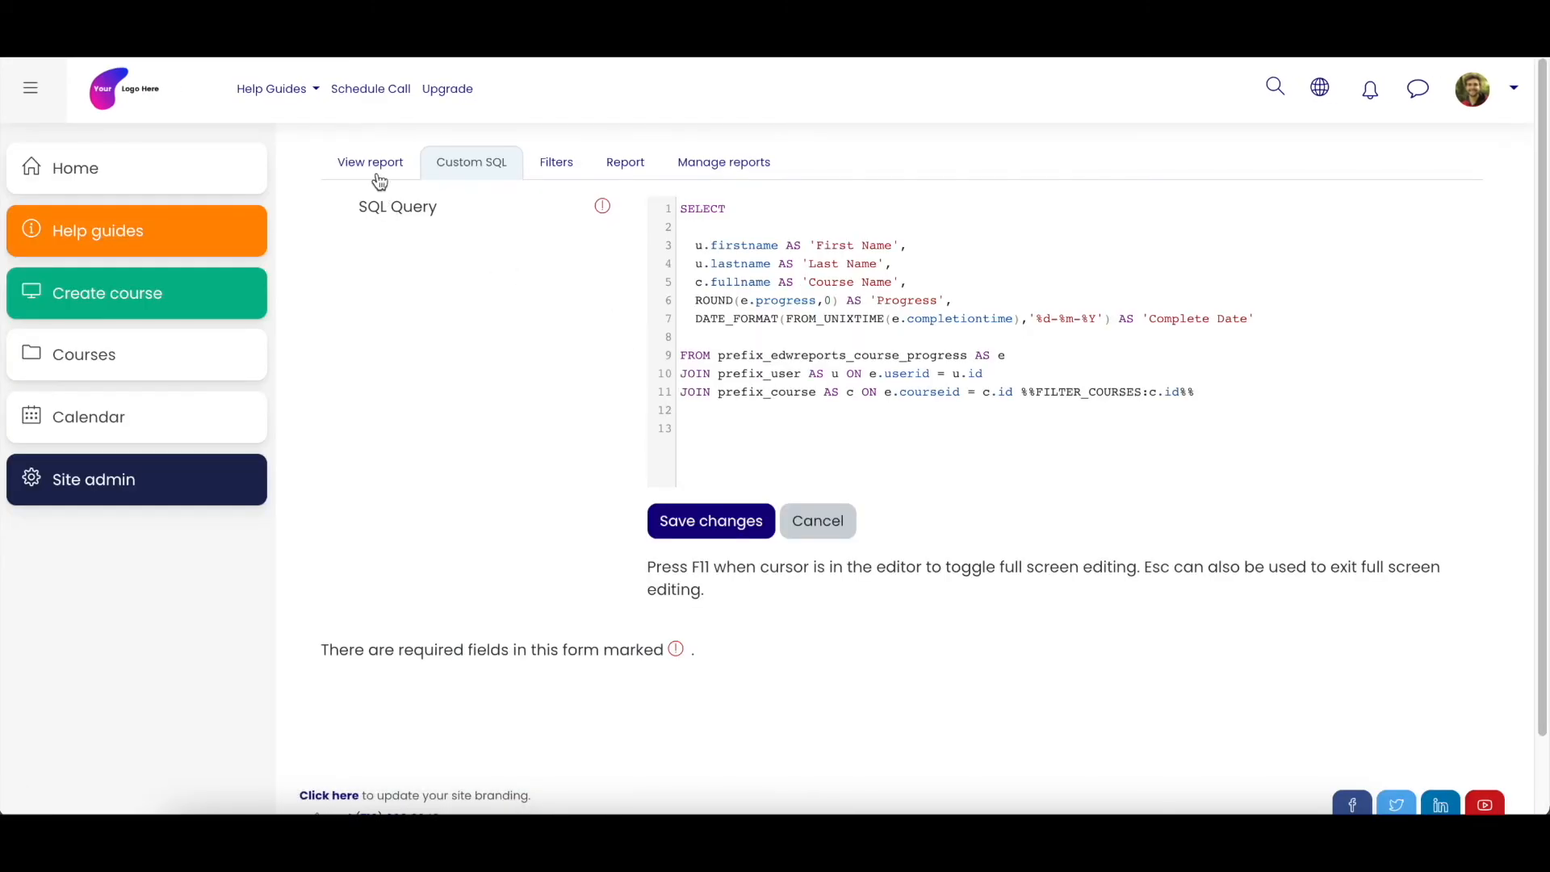
- Reopen the report with the restored filter placeholder and apply the course filter for Topics Format
click(378, 180)
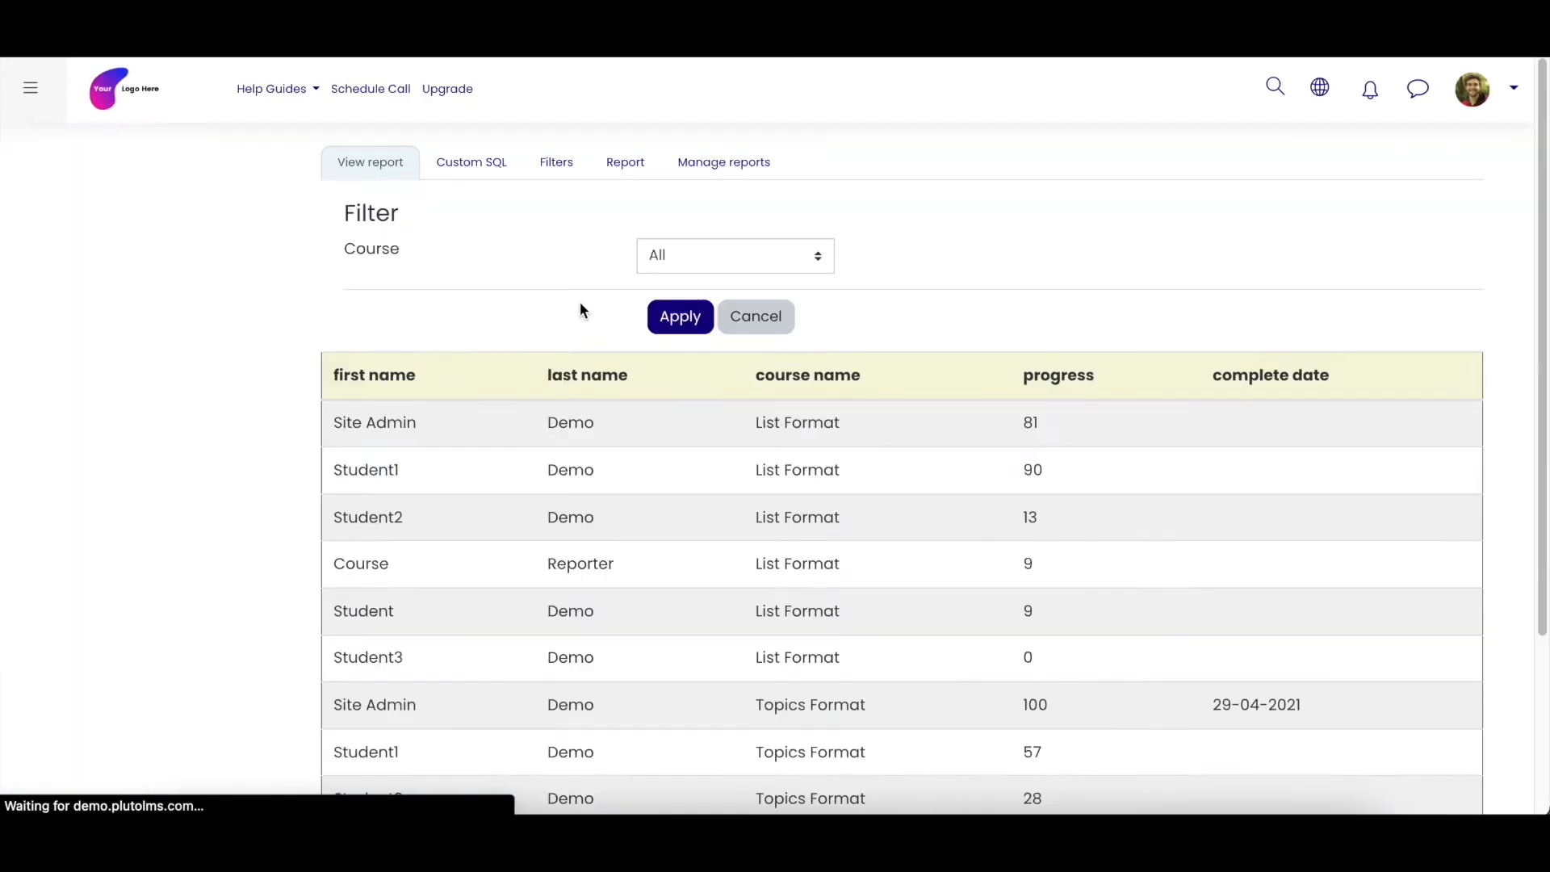
click(734, 266)
click(712, 378)
click(699, 322)
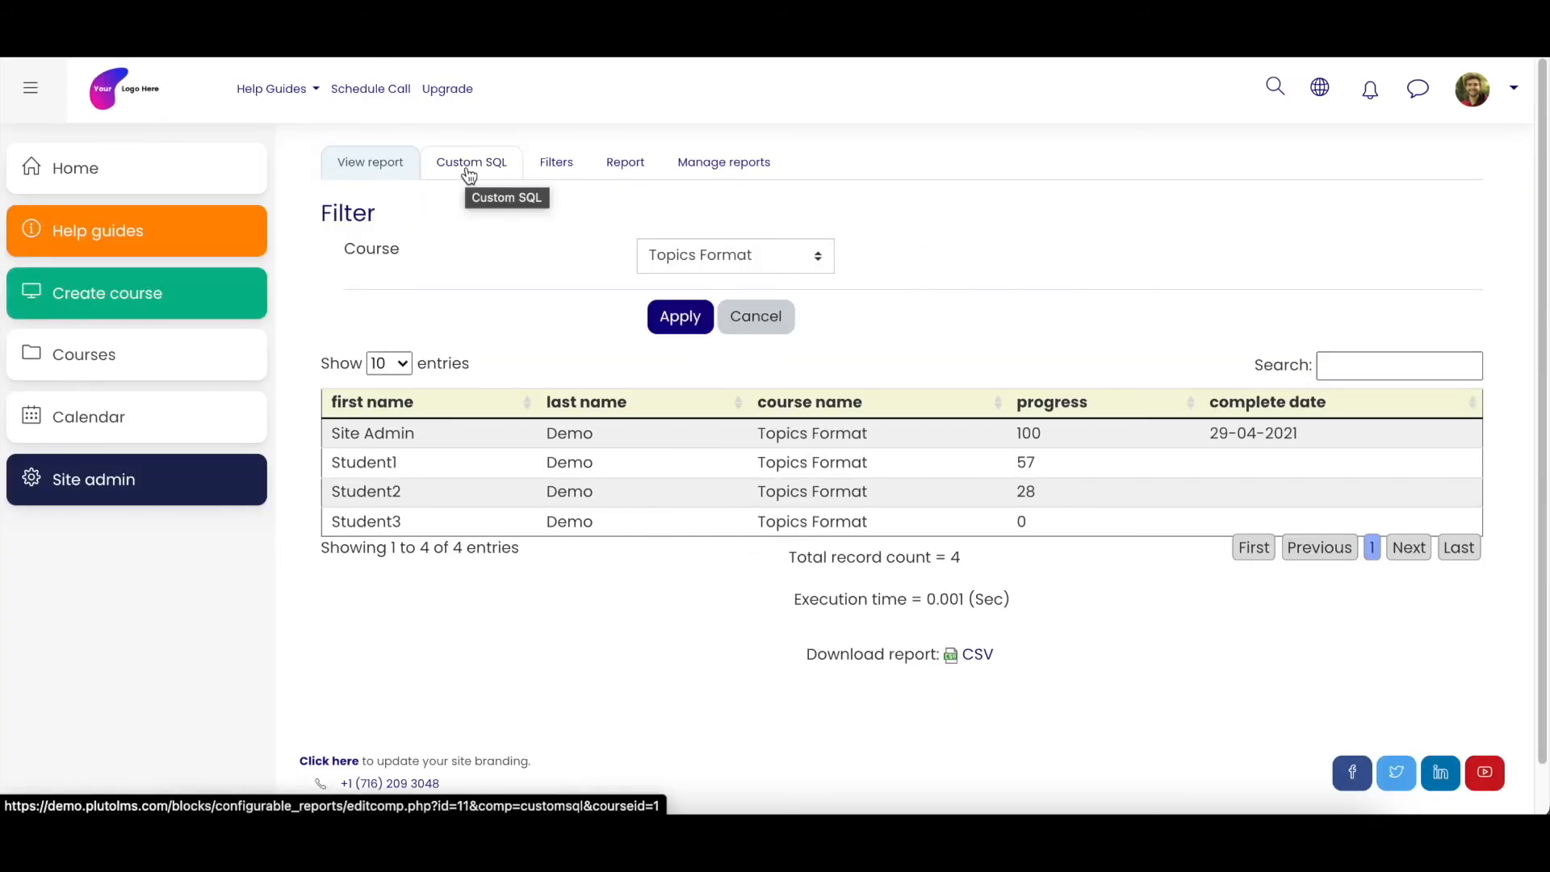
- Compare the report's Courses filter with the FILTER_COURSES placeholder in the SQL and examine which other filter types can be added
click(555, 162)
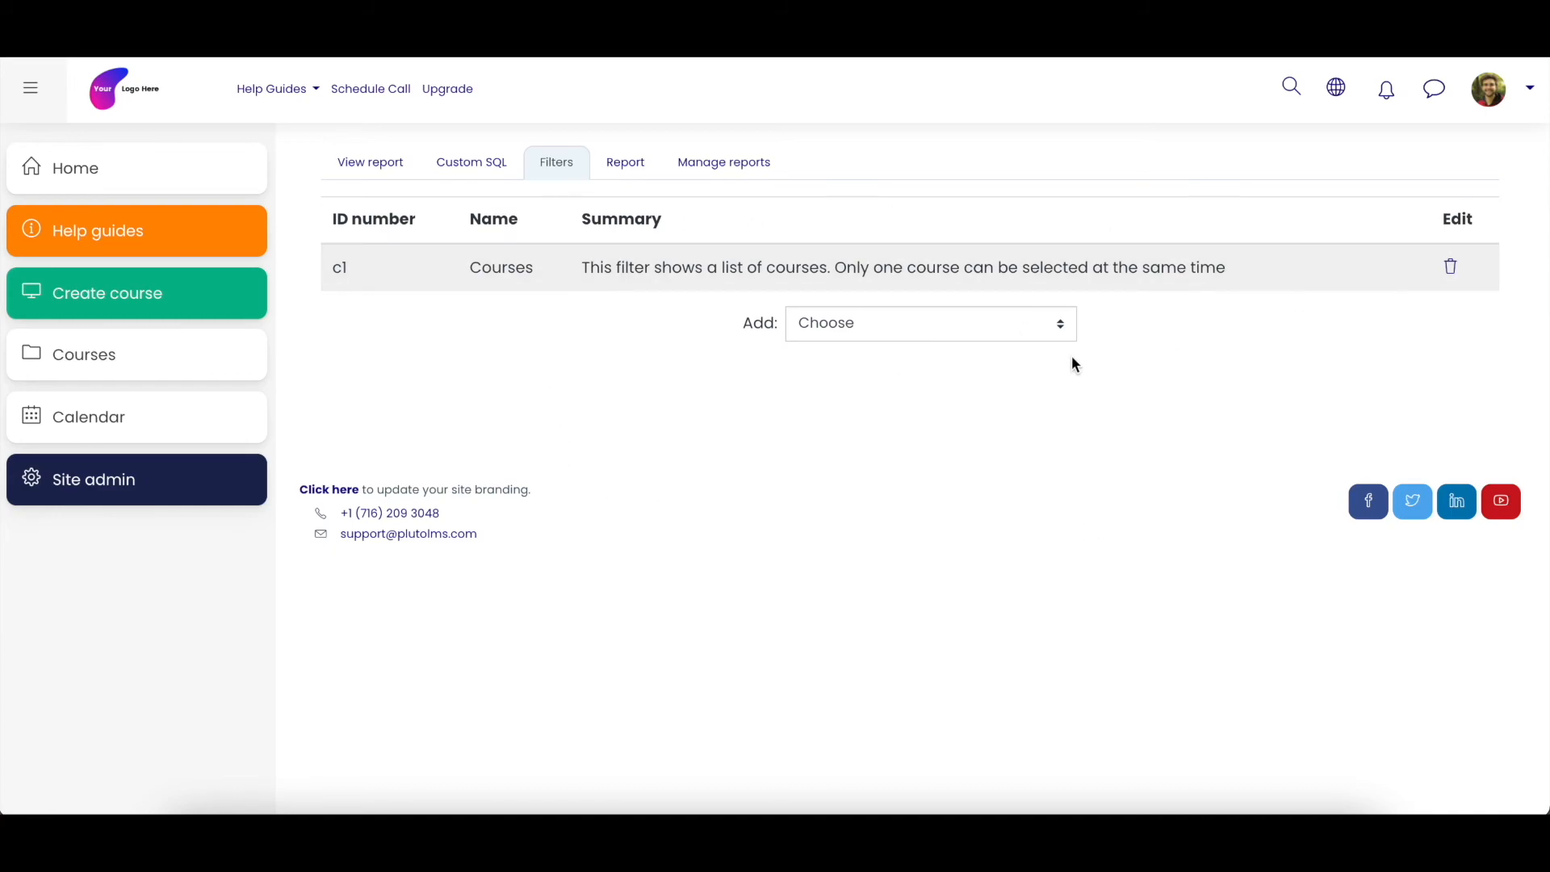
click(473, 171)
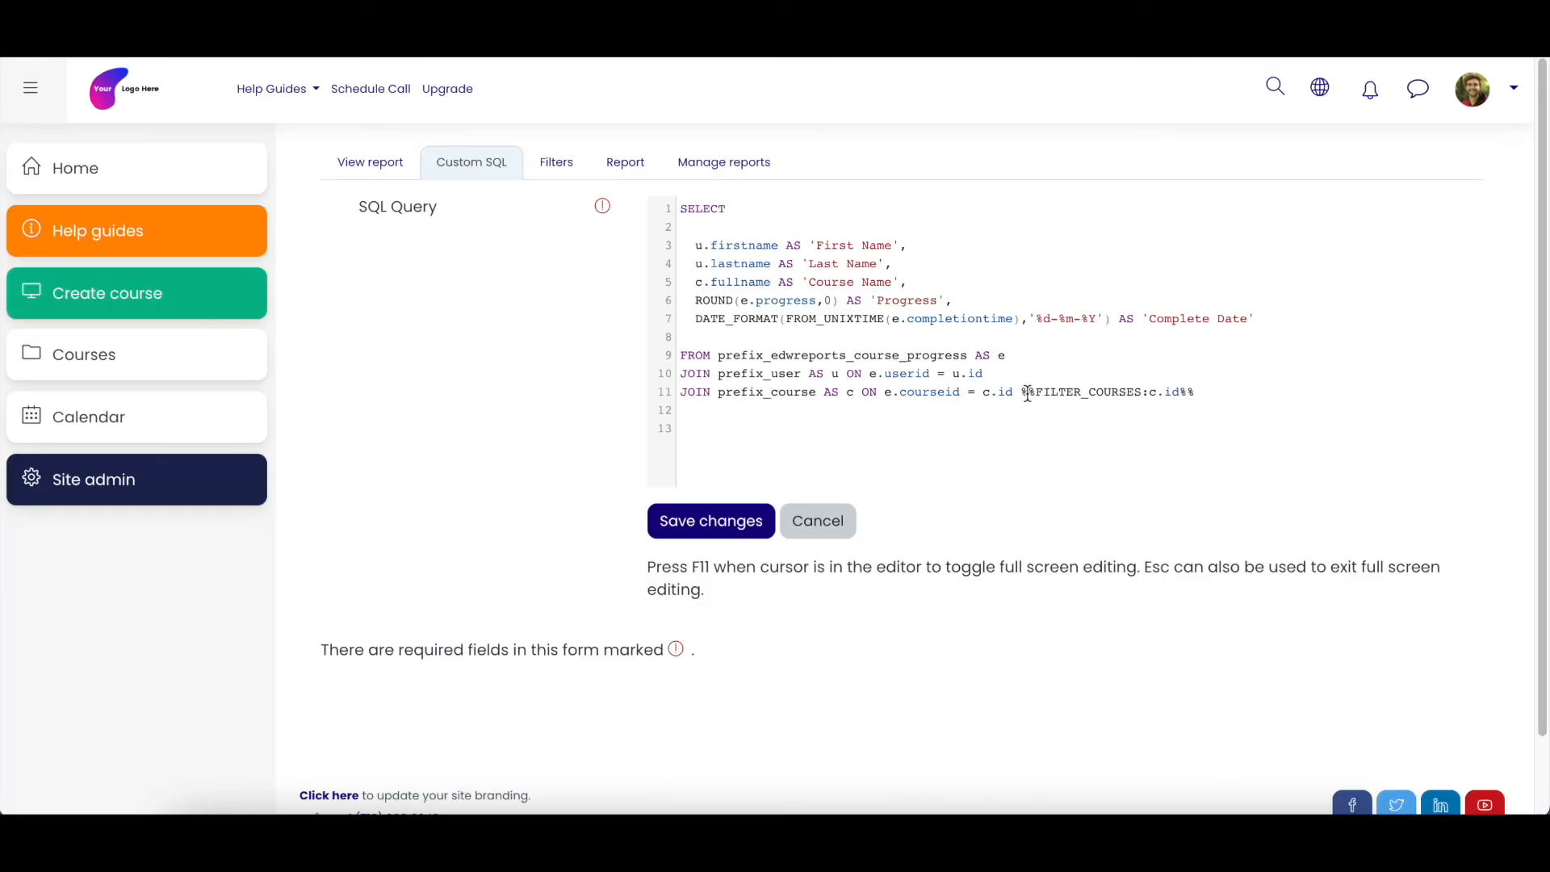
drag(1025, 393, 1194, 393)
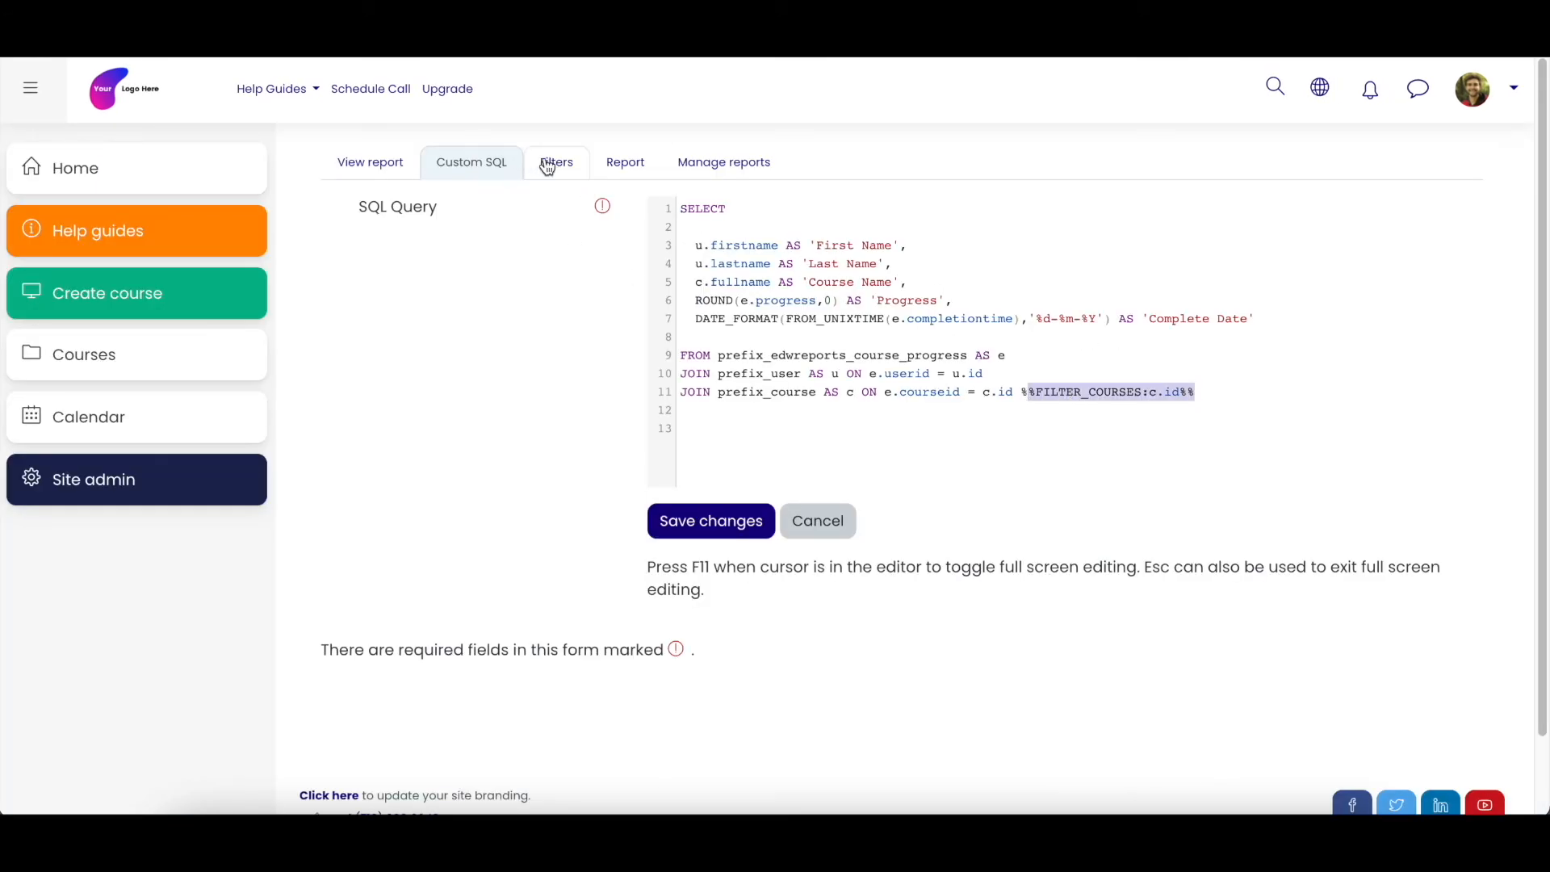
click(571, 168)
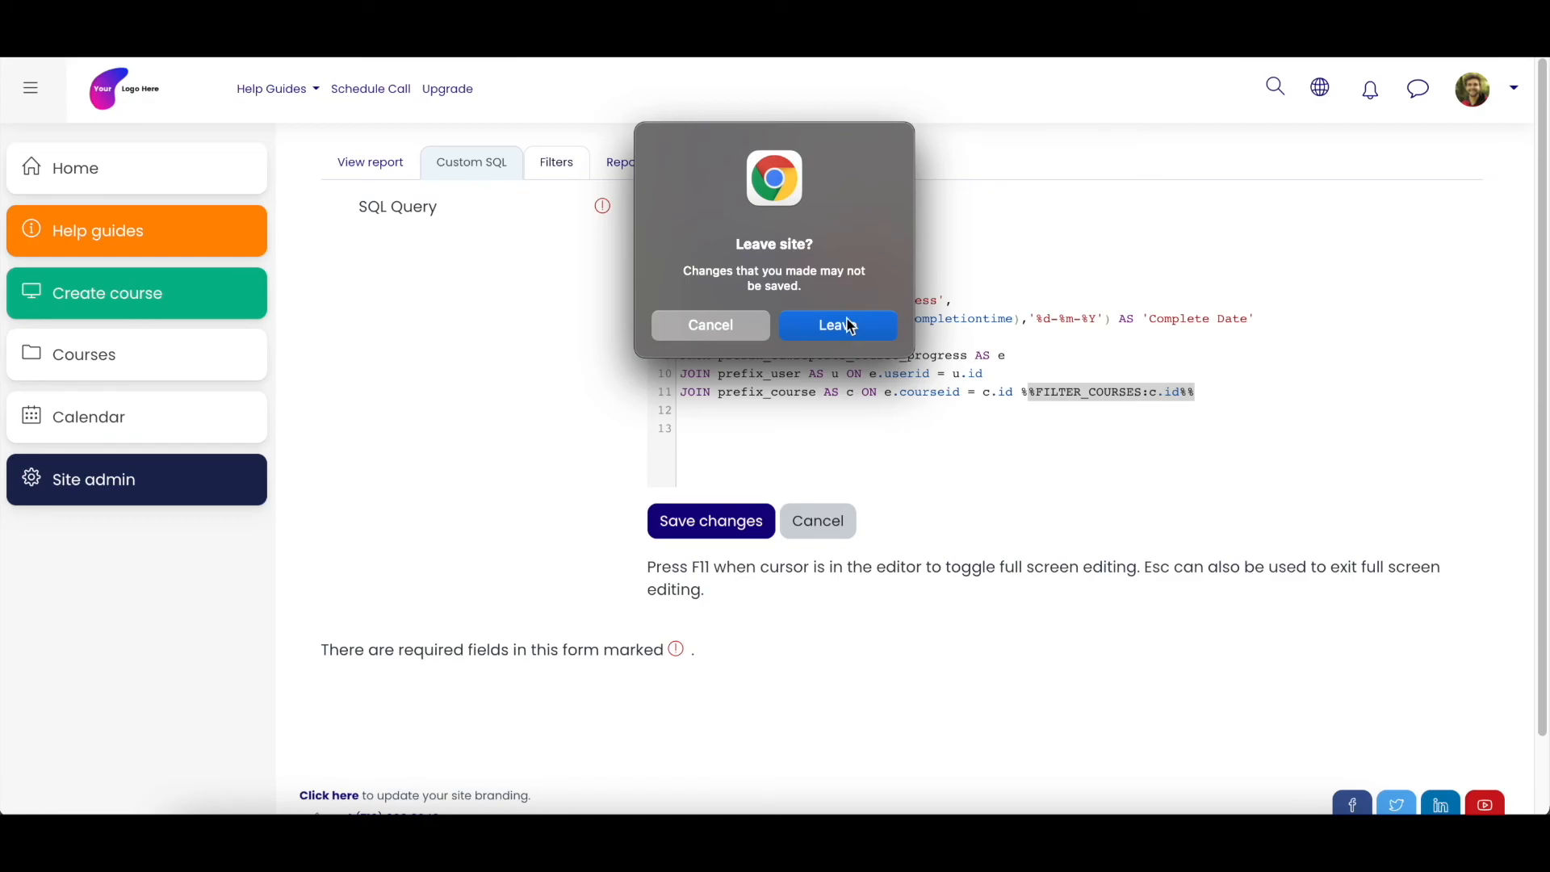
click(848, 326)
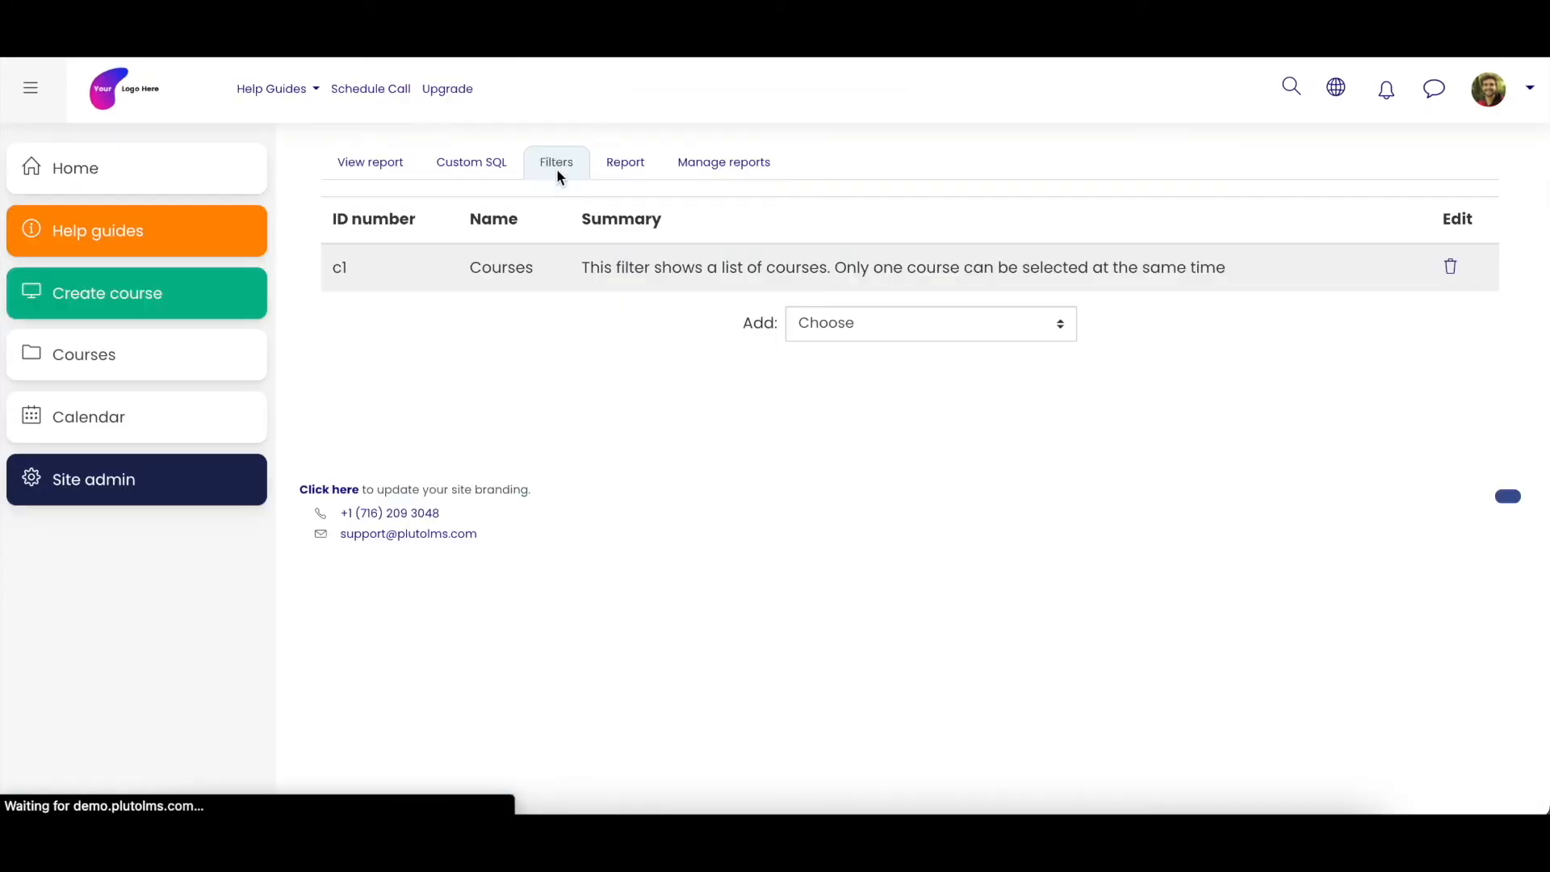
click(930, 331)
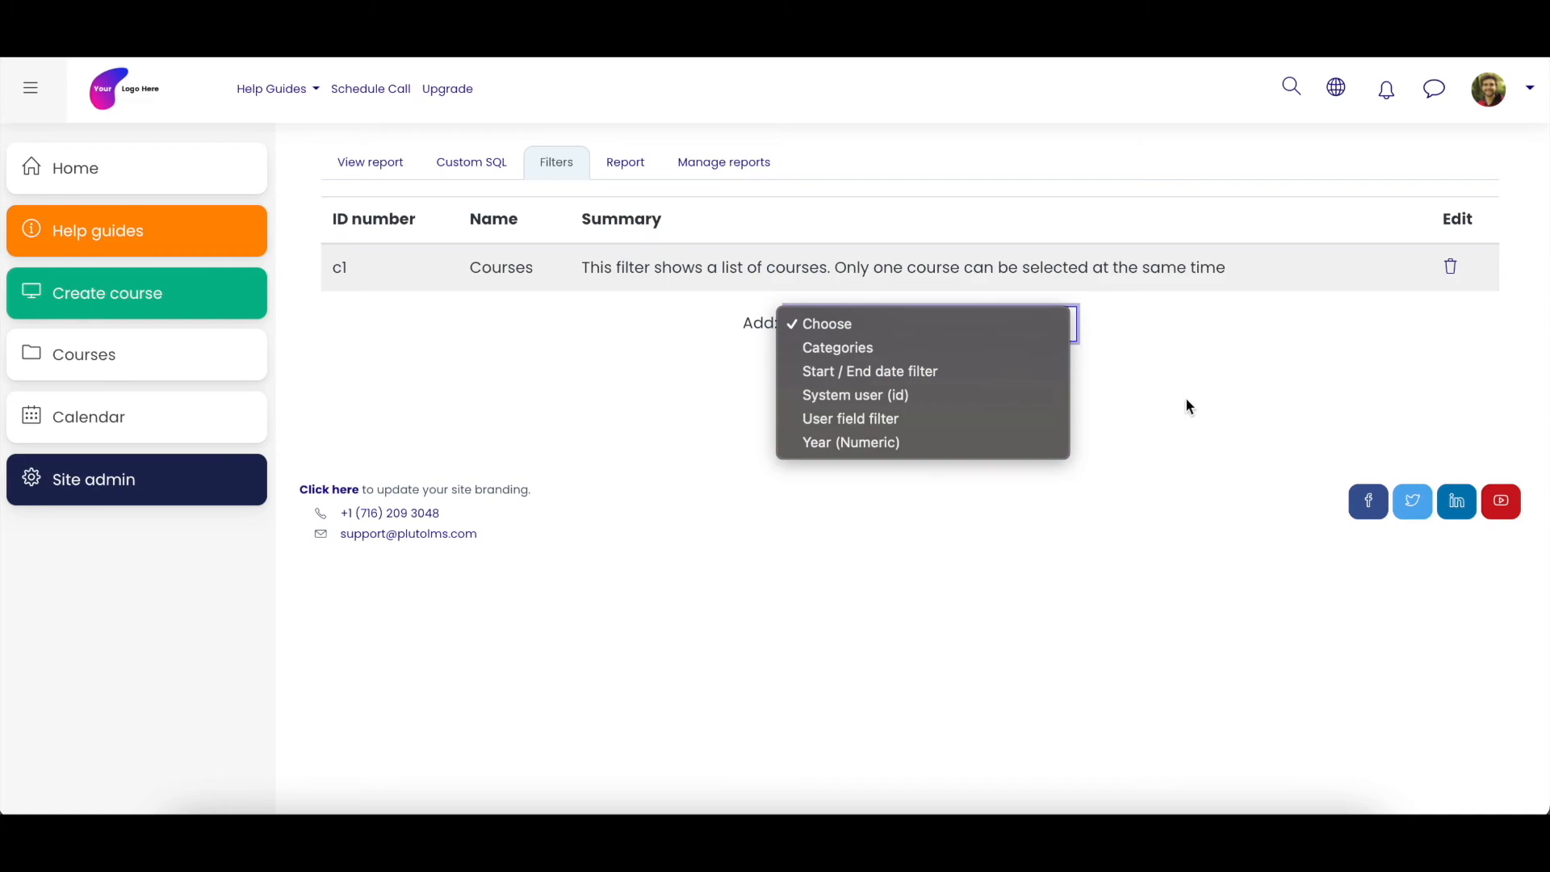
click(1184, 376)
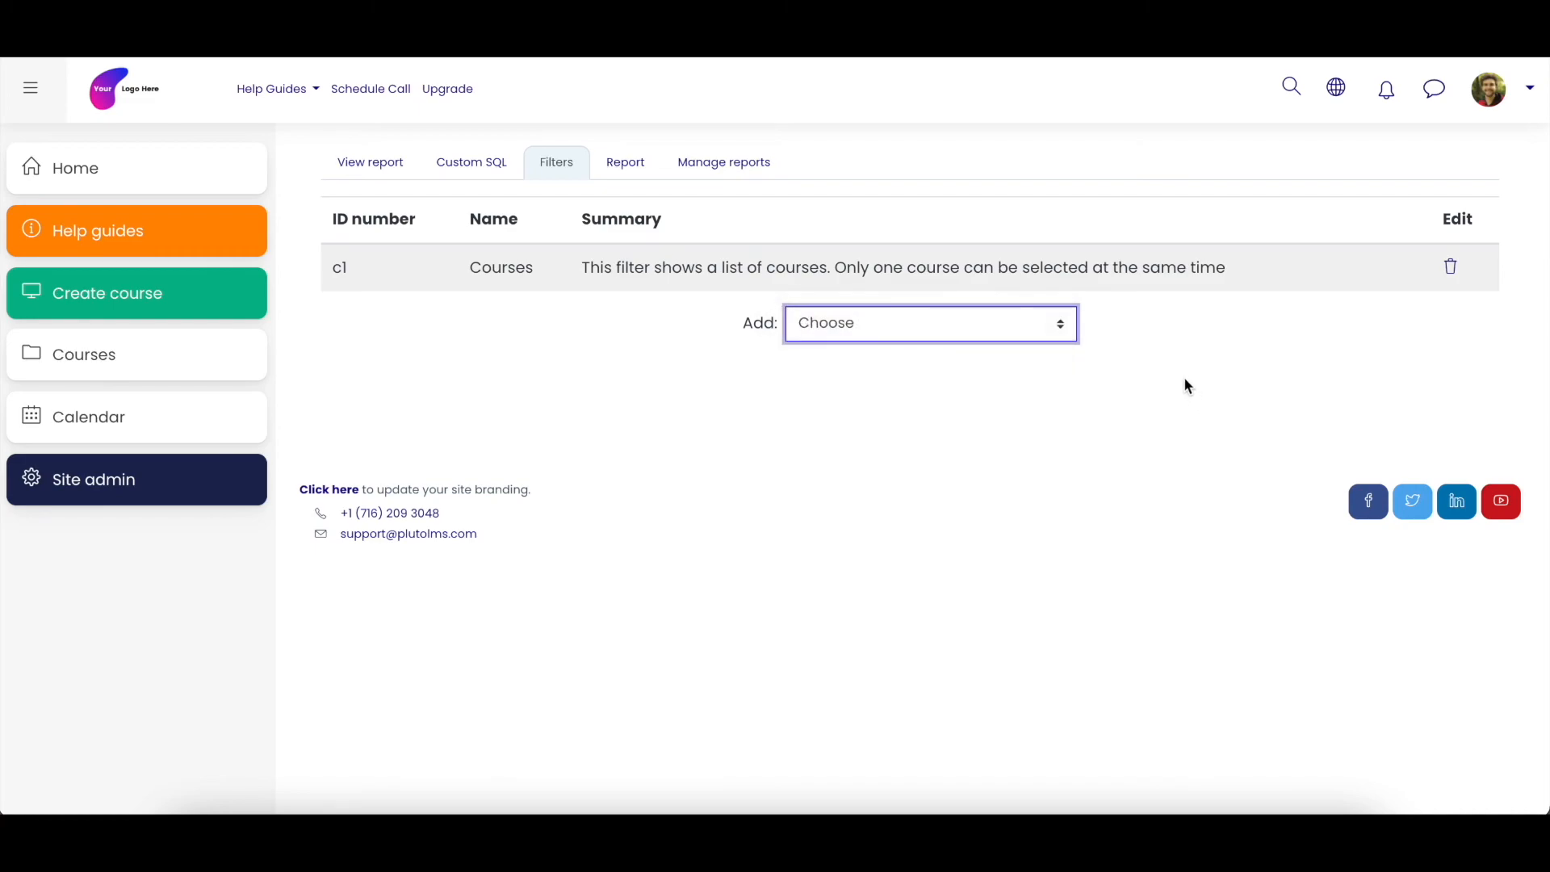
click(1043, 434)
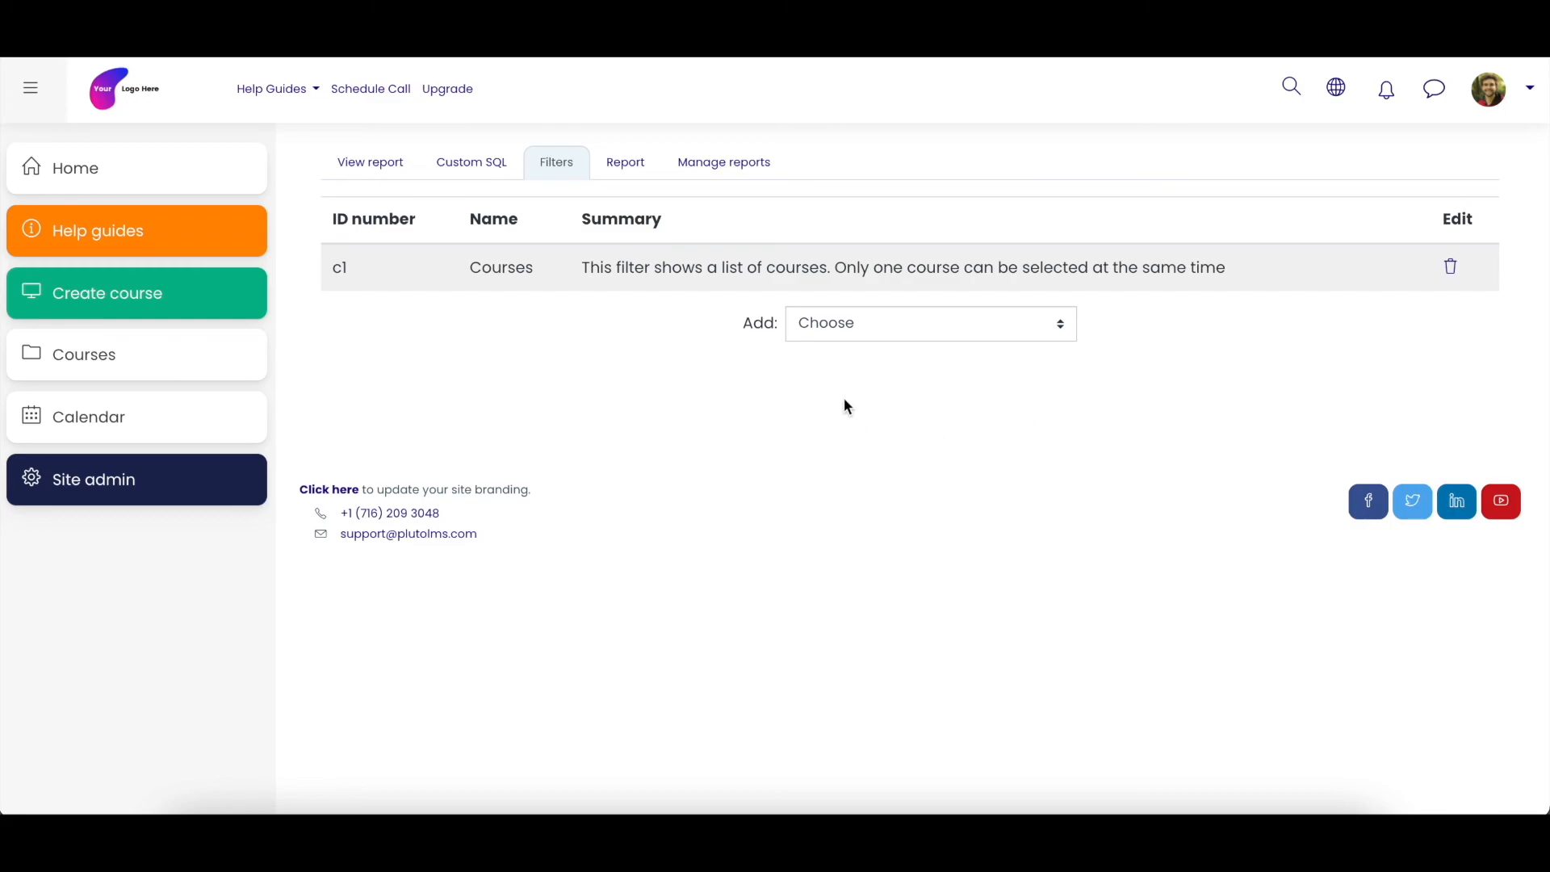
- Return to the report view and look over the full results table for all courses
click(394, 174)
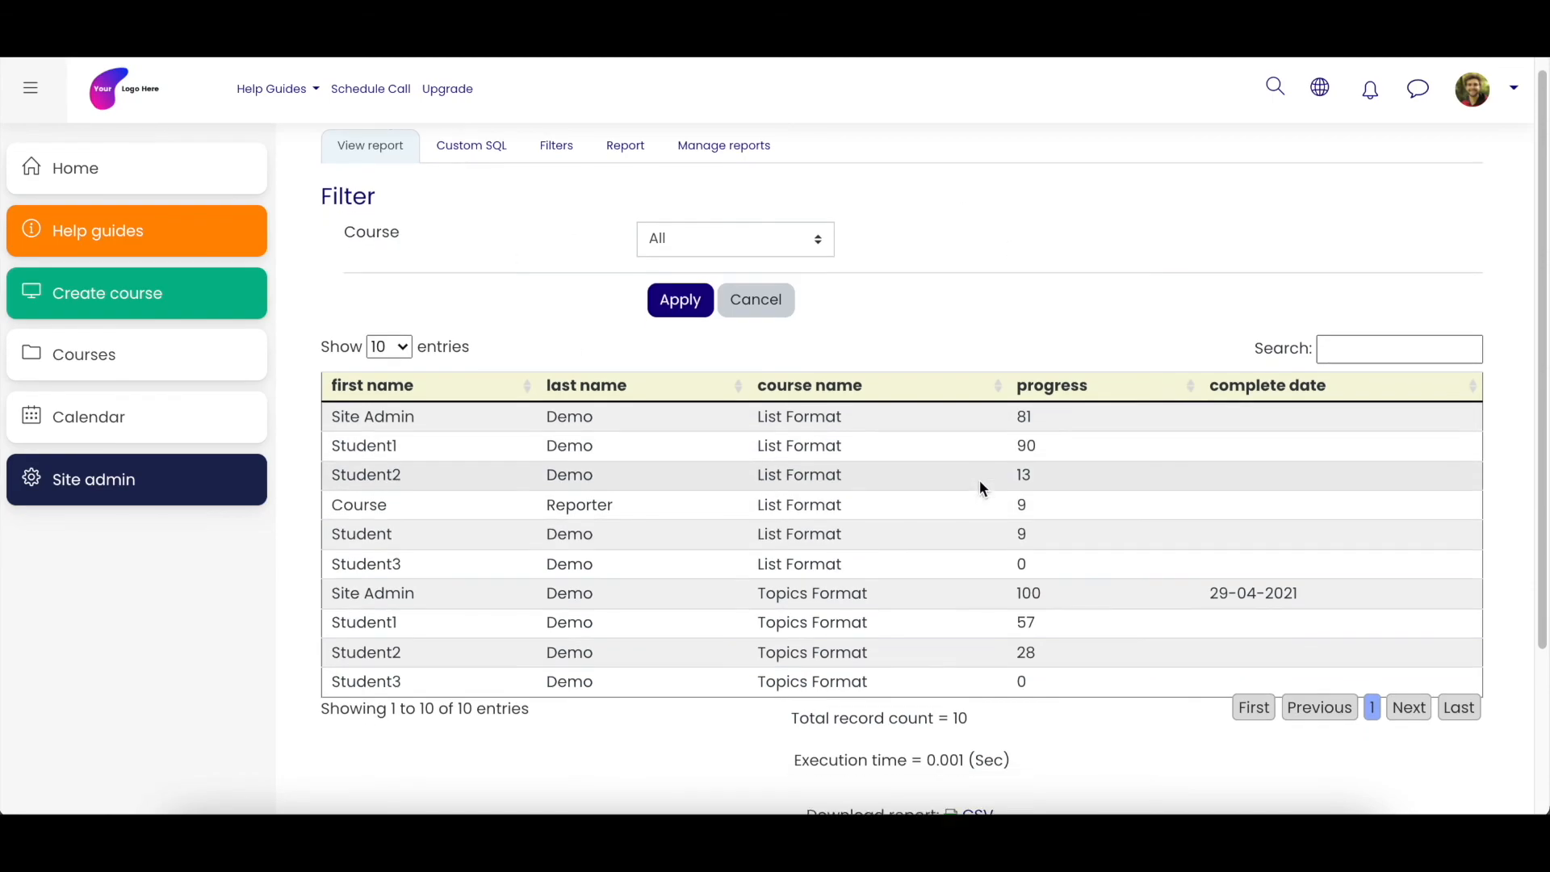
scroll(983, 485, down, 2)
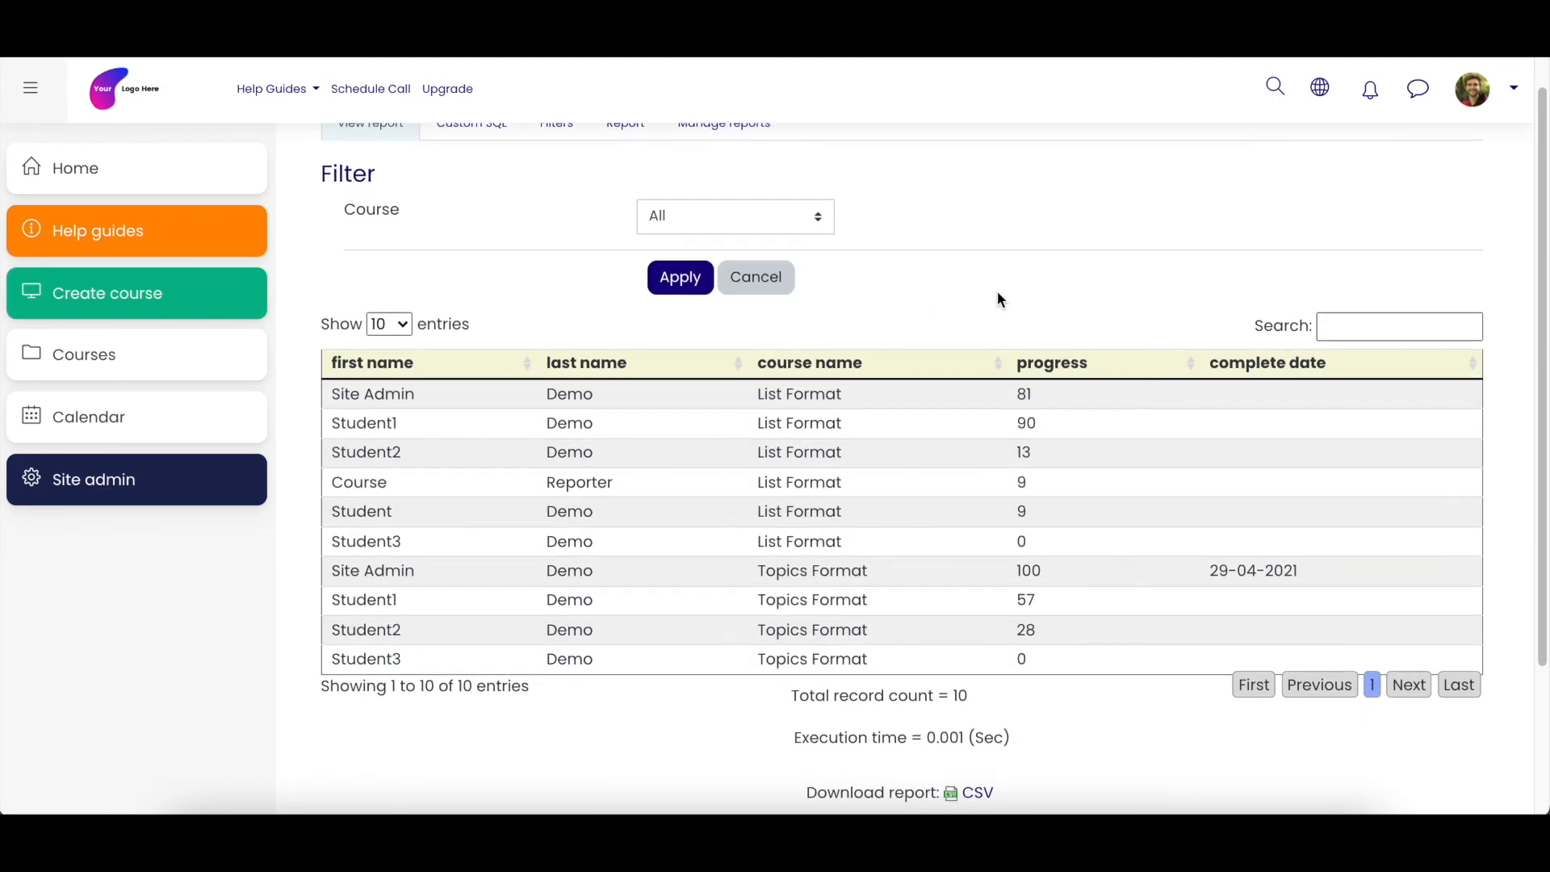
scroll(998, 298, up, 1)
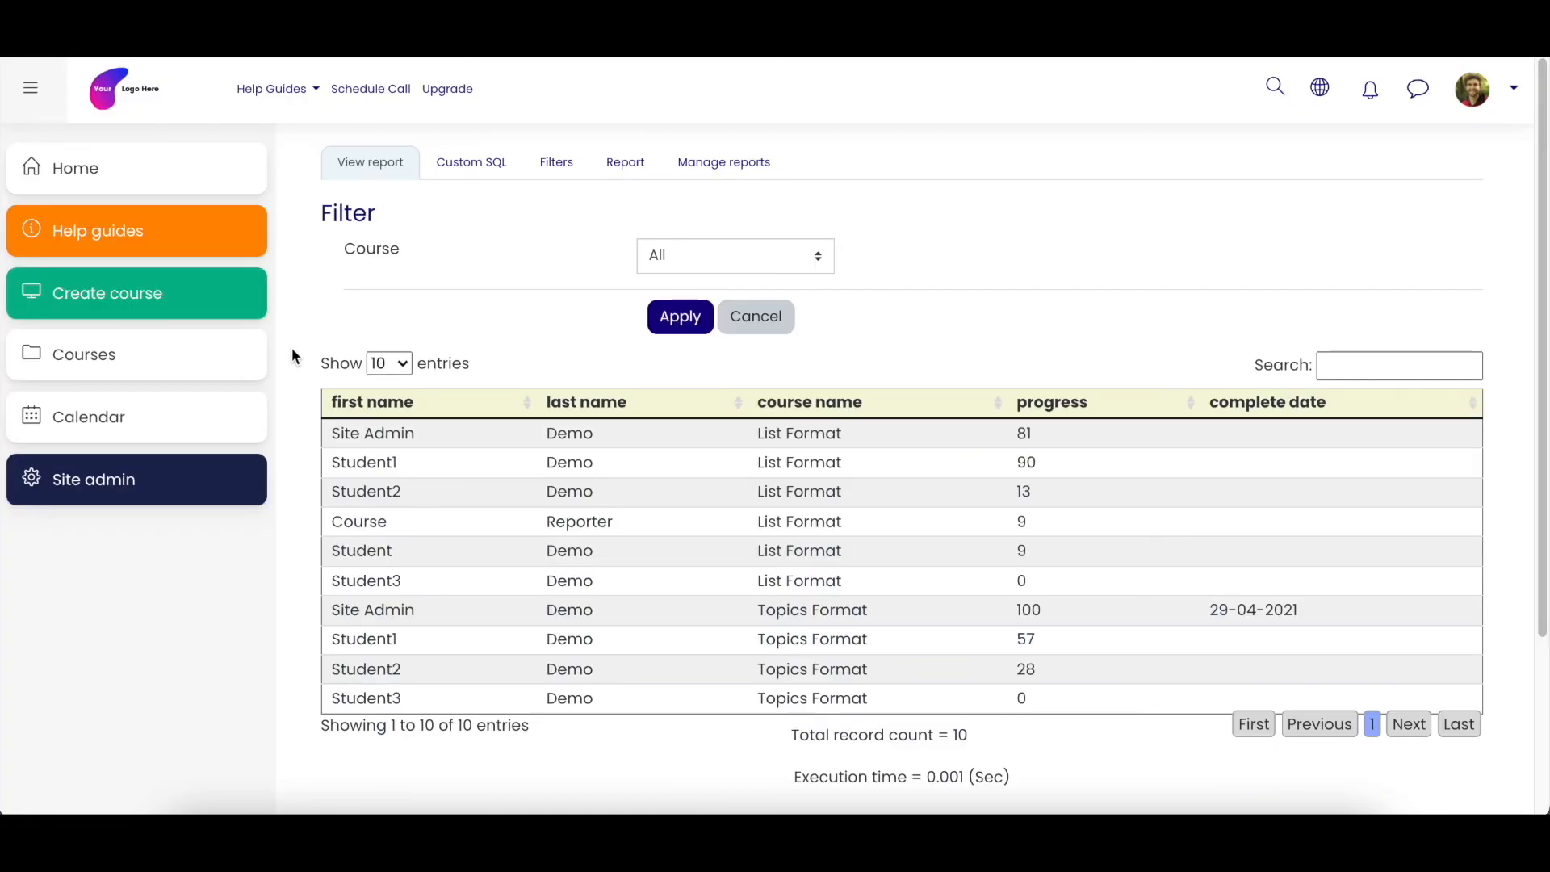
- Open the 360 Overview from the site administration's reports
click(142, 482)
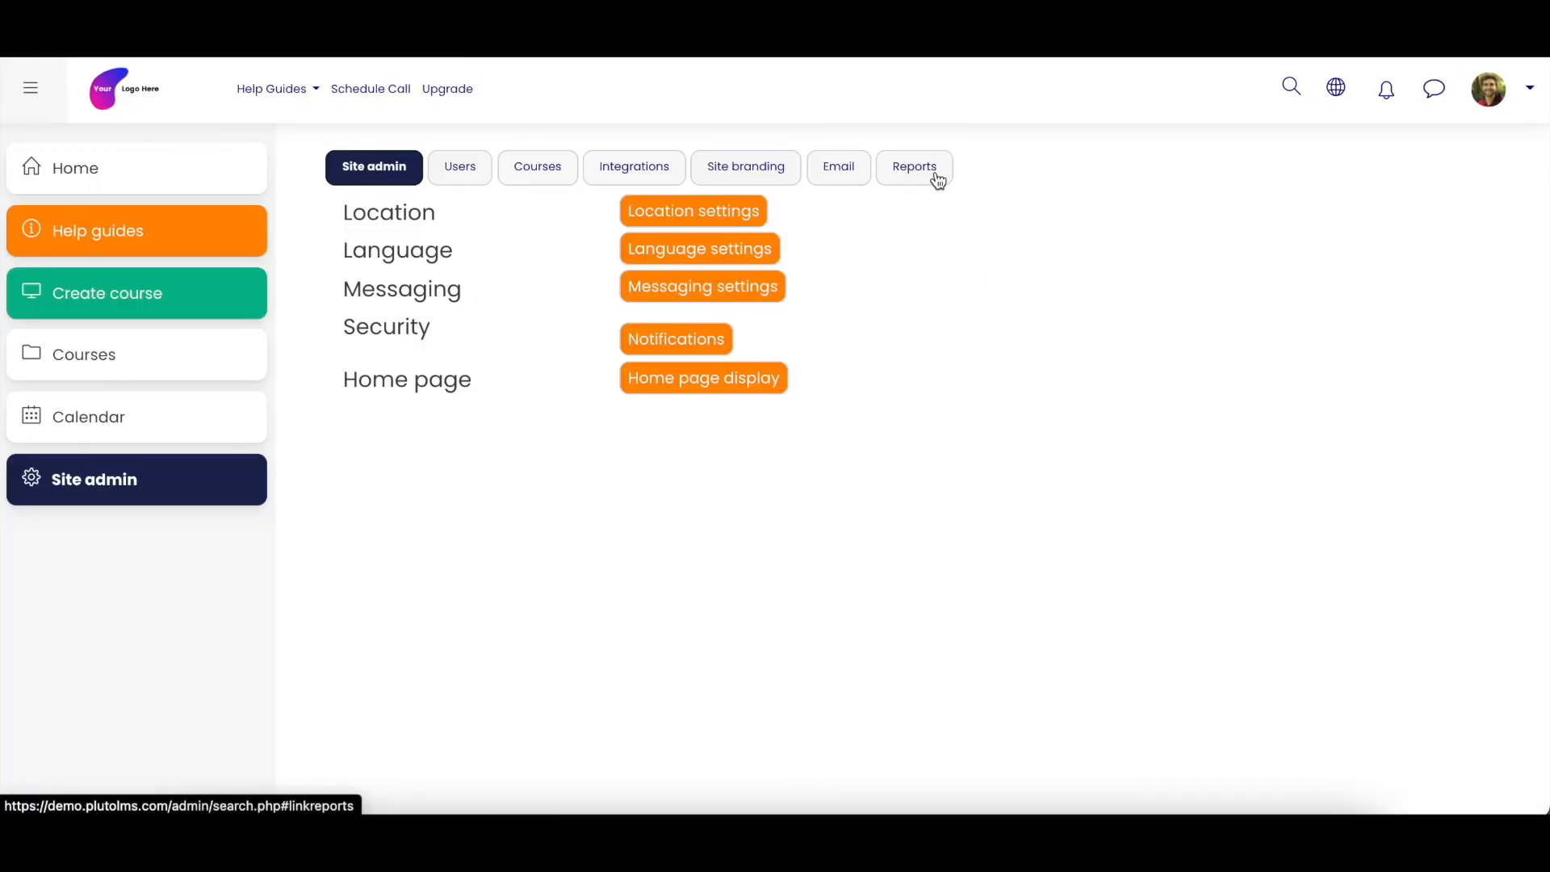
click(934, 180)
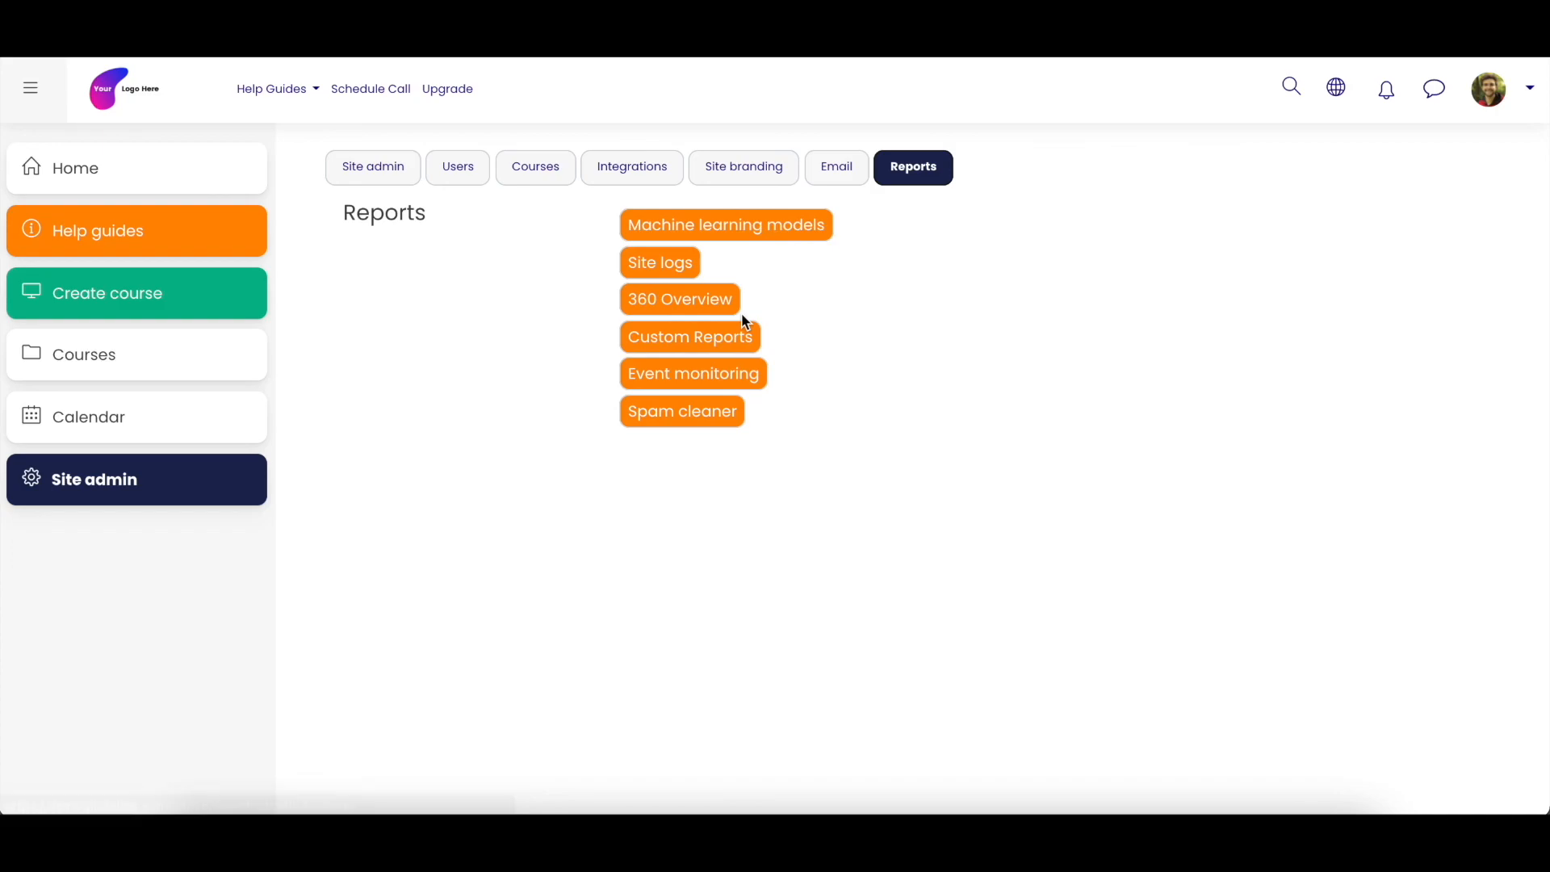
click(701, 301)
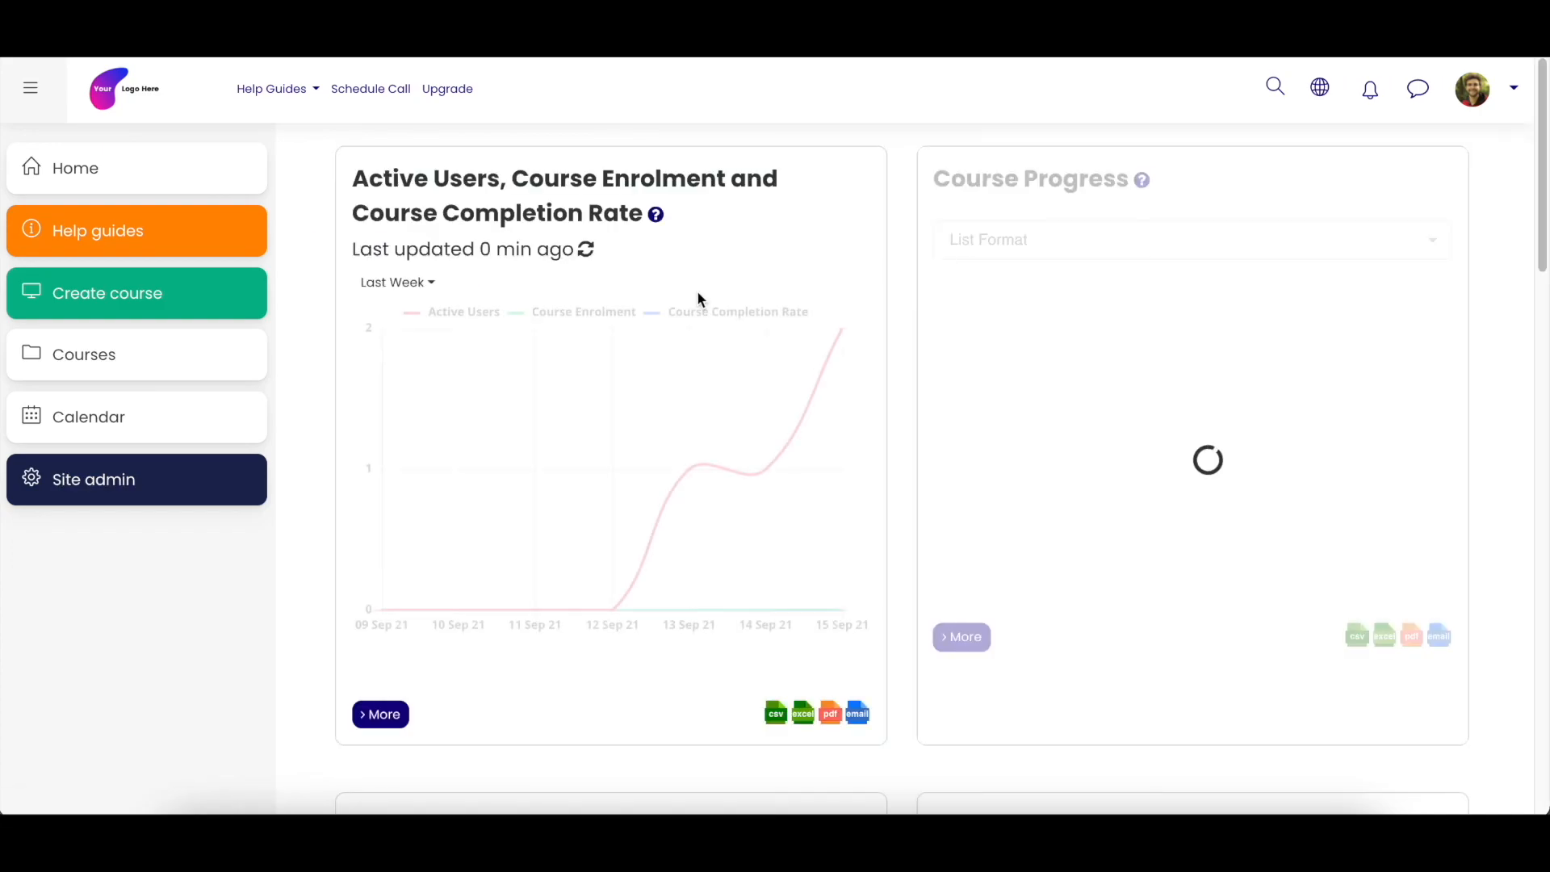
- Examine the active users chart's period options, the Course Progress course choices and the blocks below them
click(421, 295)
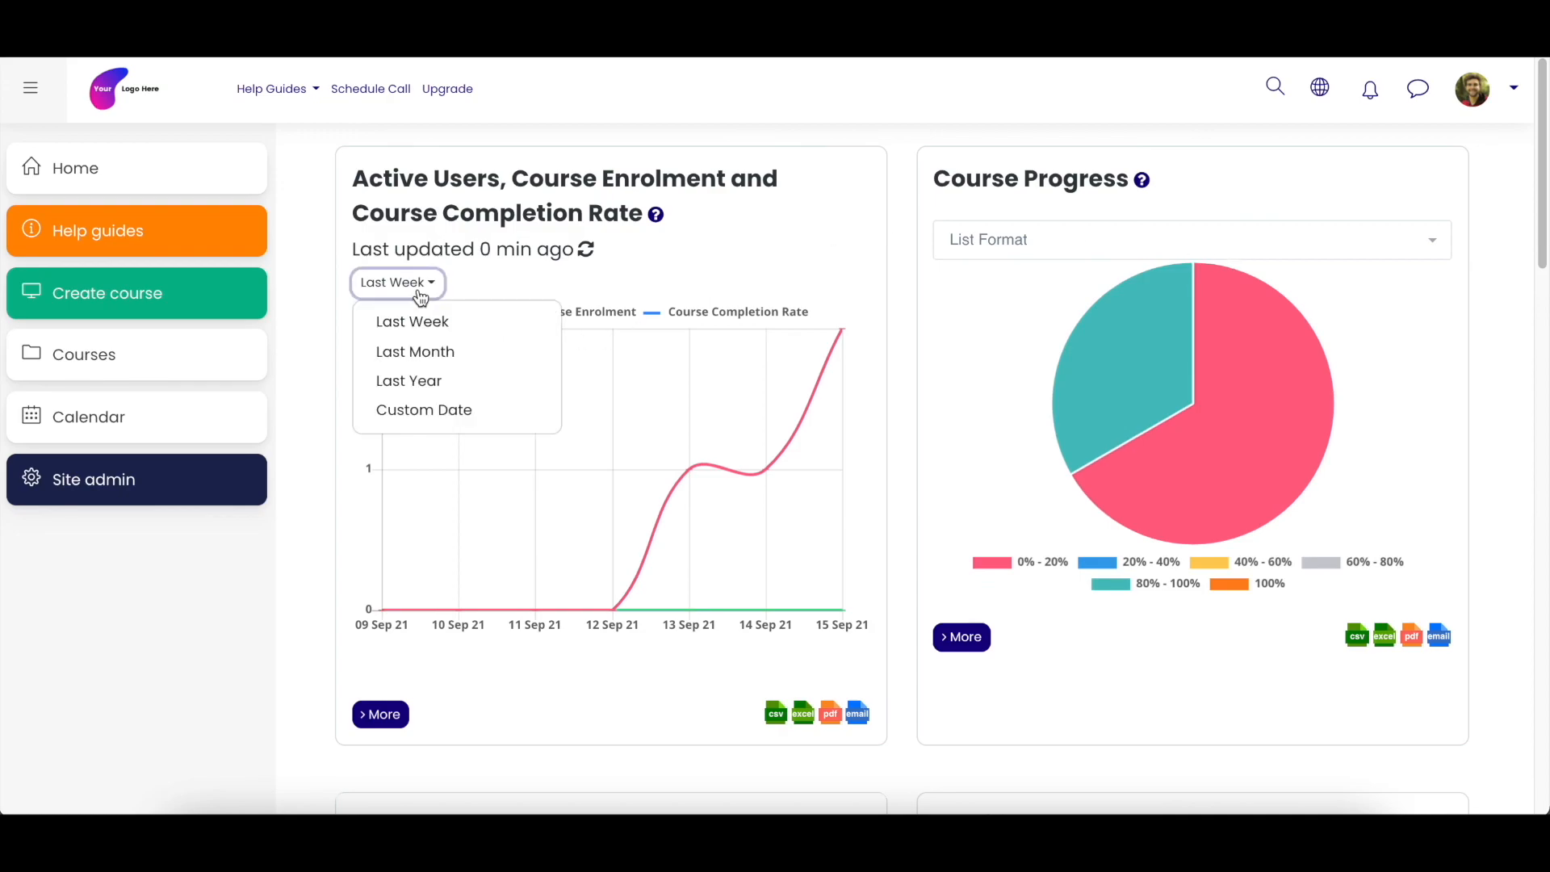
click(1130, 241)
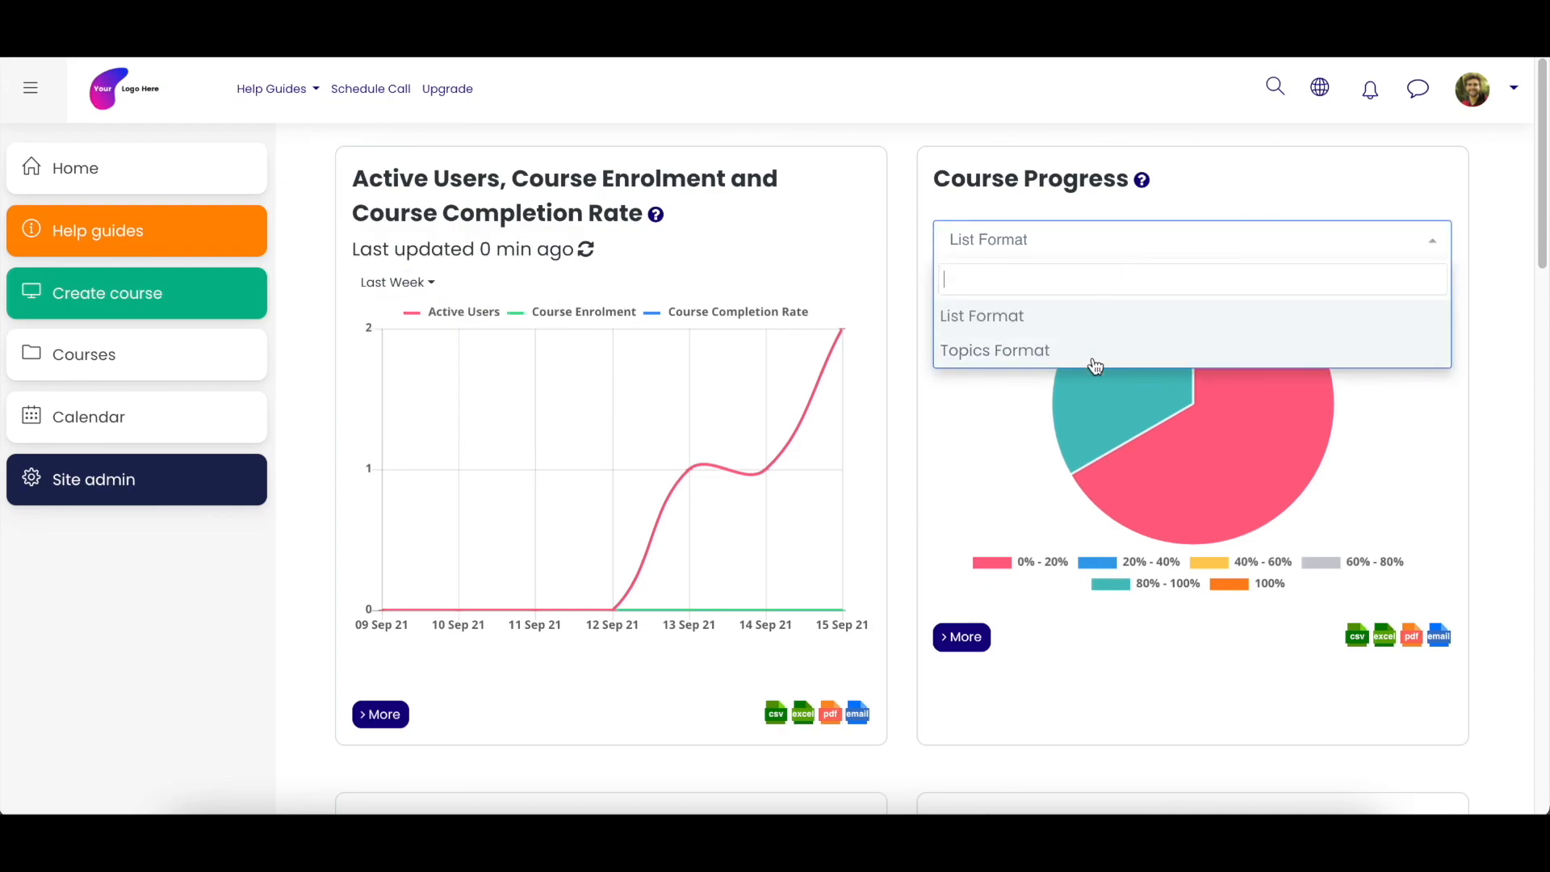
click(923, 385)
scroll(934, 659, down, 4)
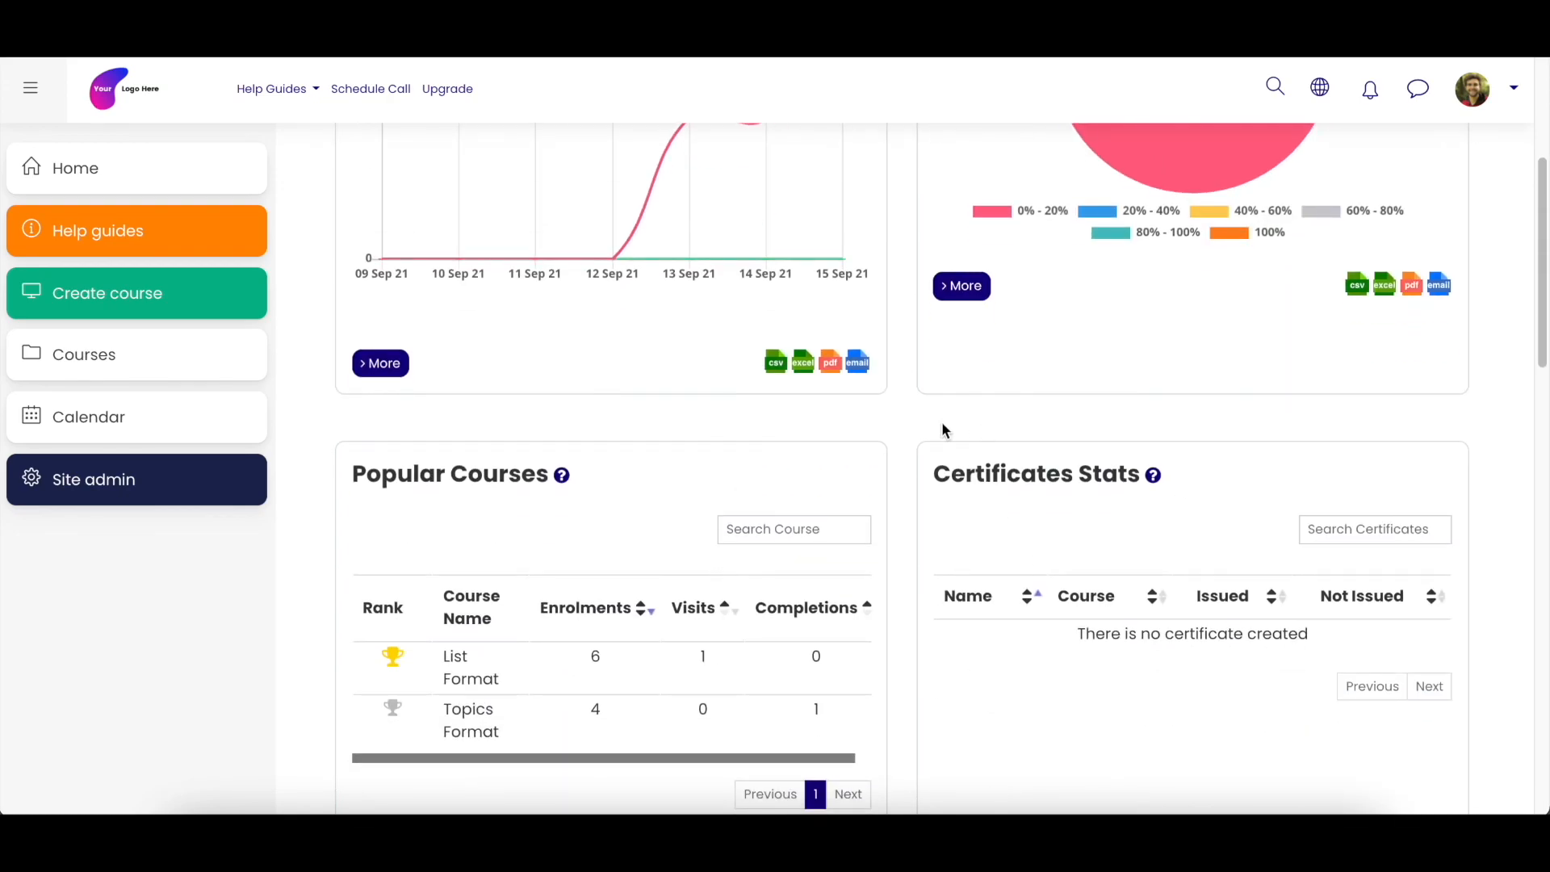
scroll(942, 421, up, 4)
- Open the detailed Course Progress report, dismiss its information notice and view the available branches
click(961, 636)
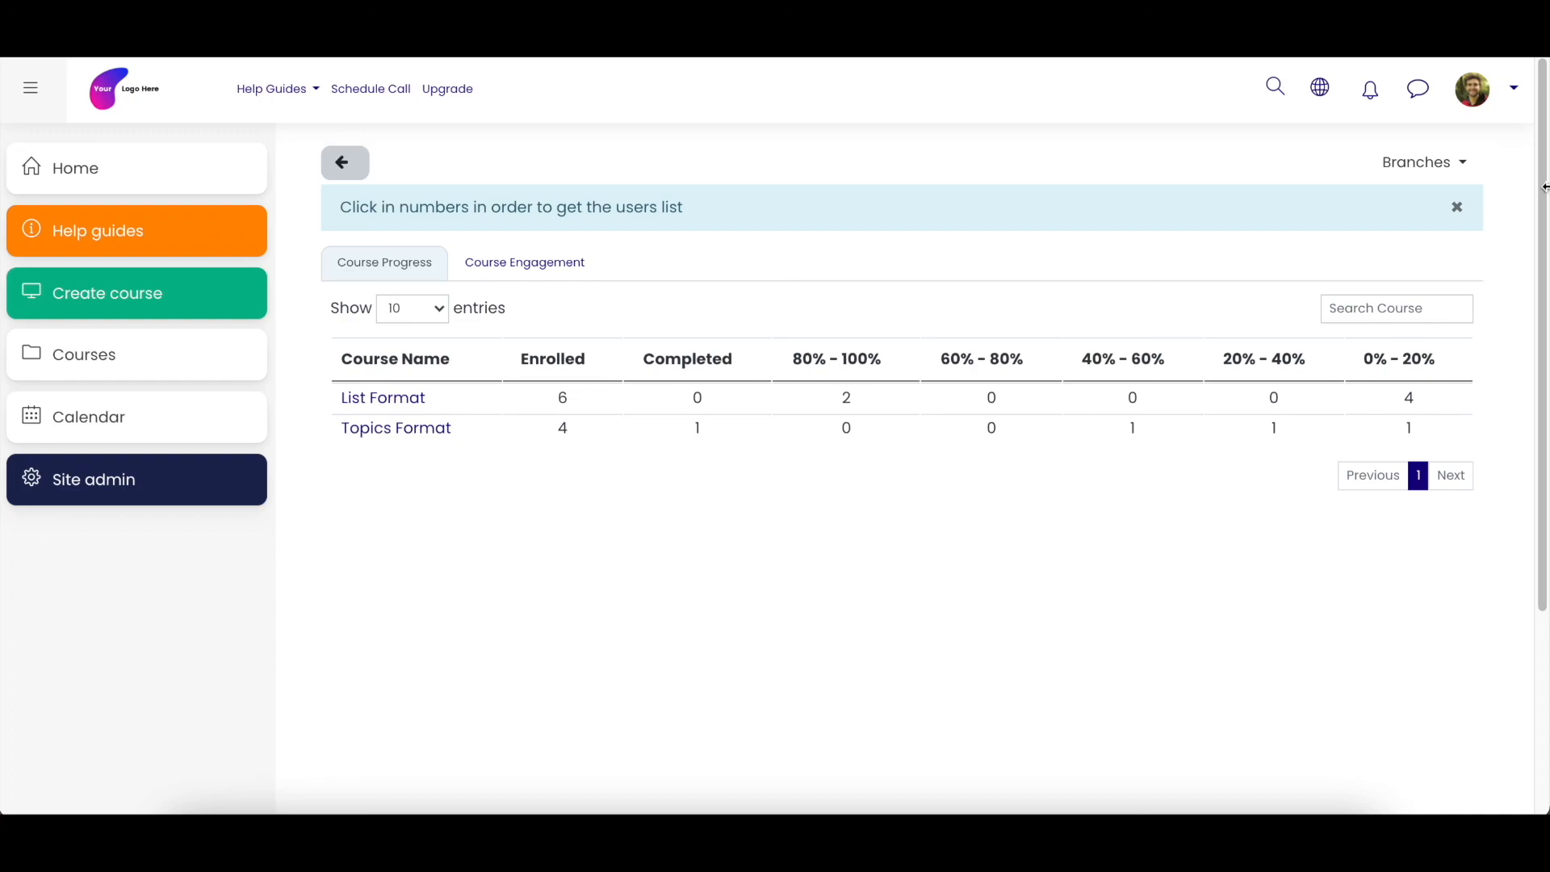
click(1457, 208)
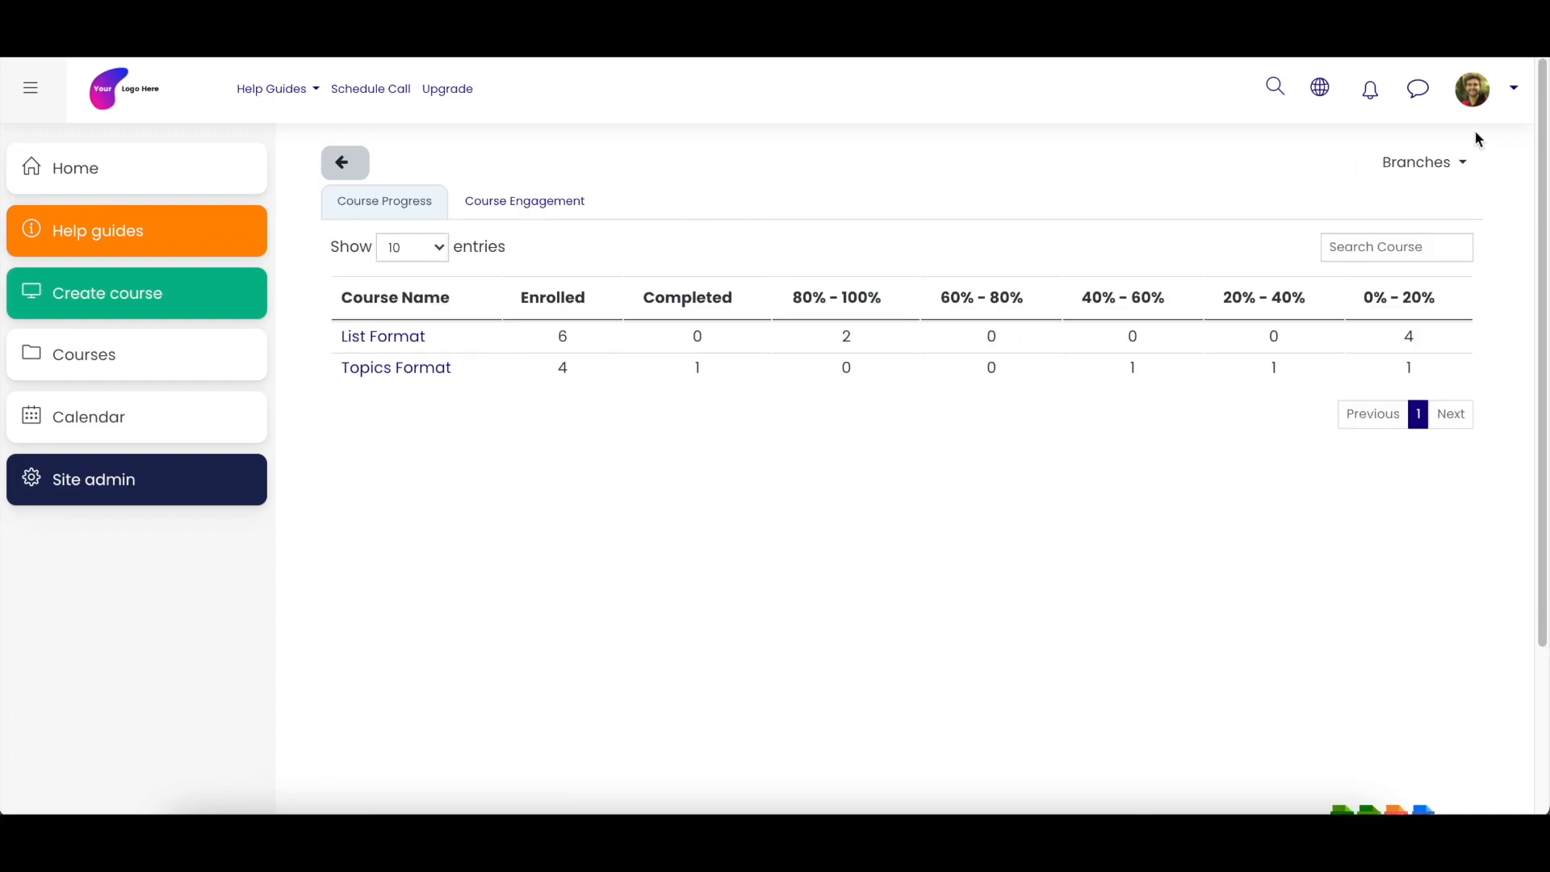
click(1462, 171)
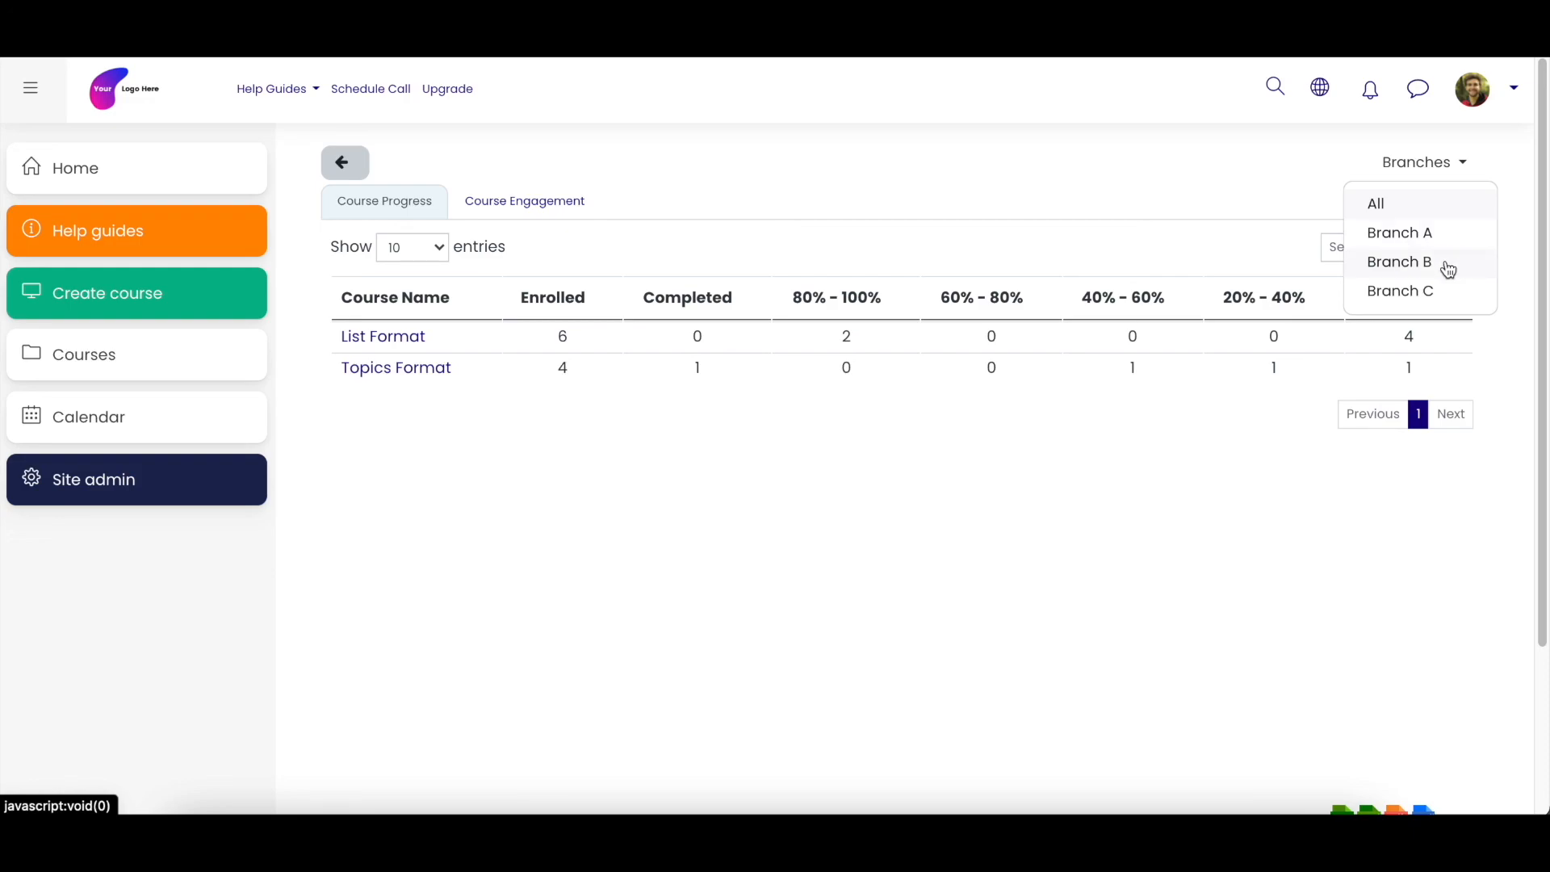
click(1225, 179)
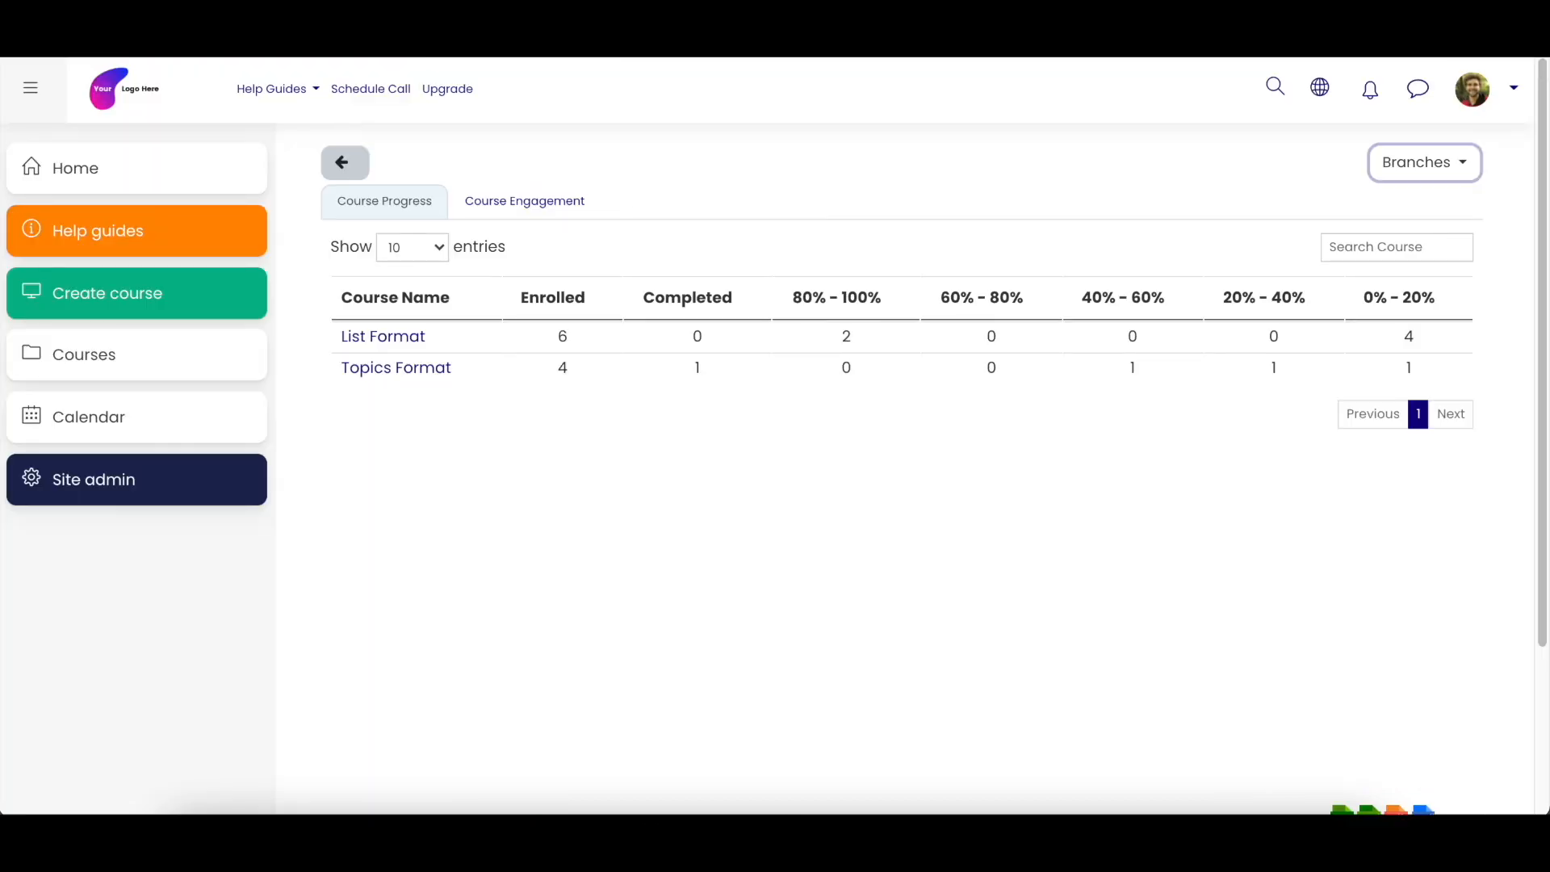
- Switch to the Pluto LMS site, open the List Format course's Proctoring Quiz and dismiss its camera access request
click(102, 190)
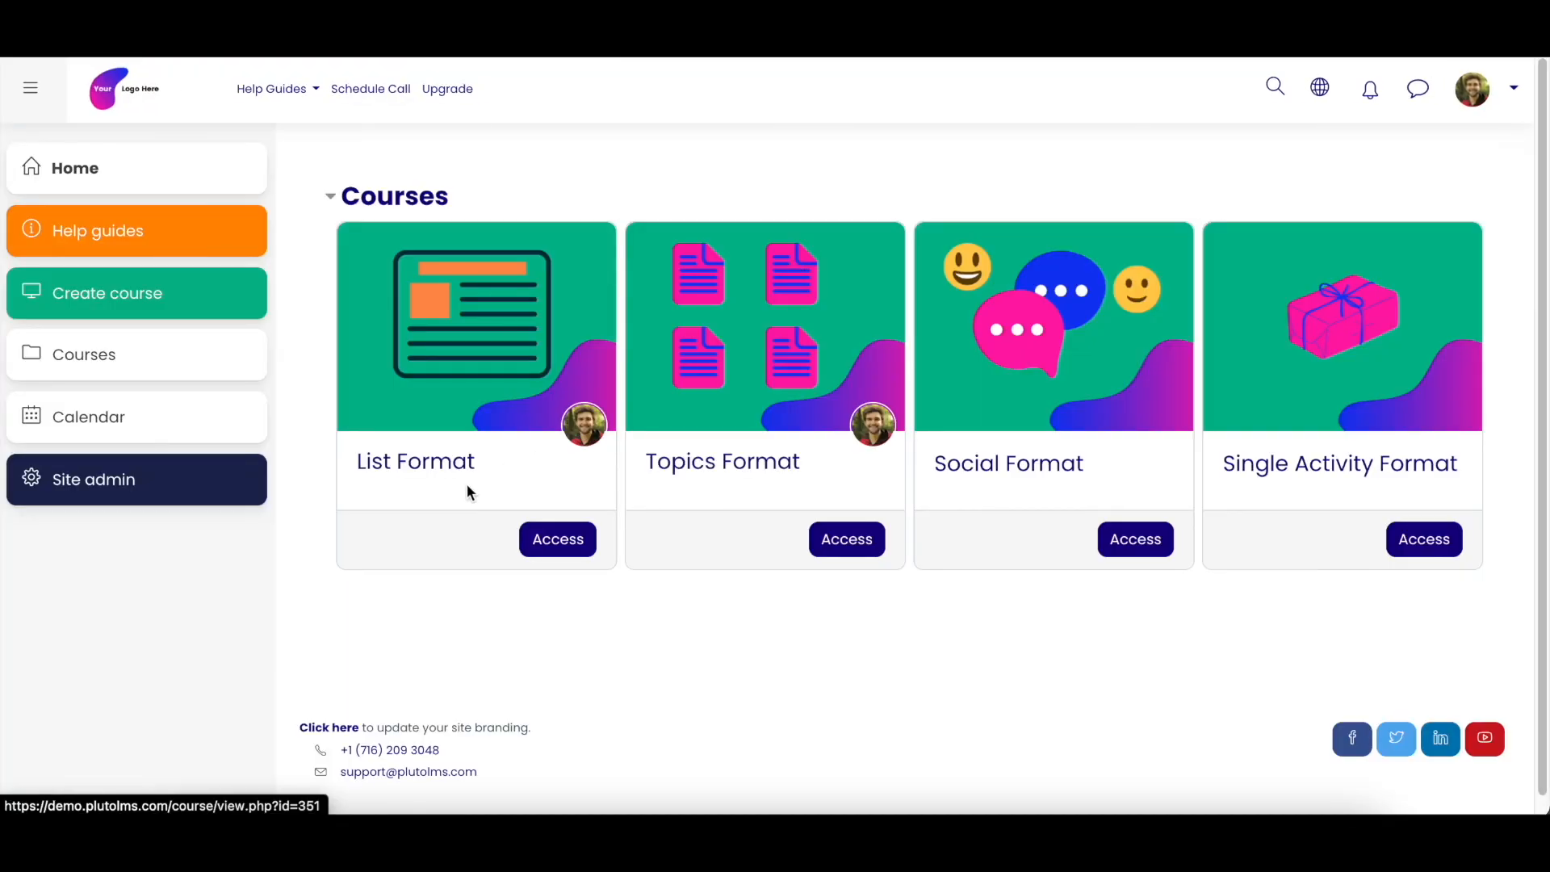
click(412, 465)
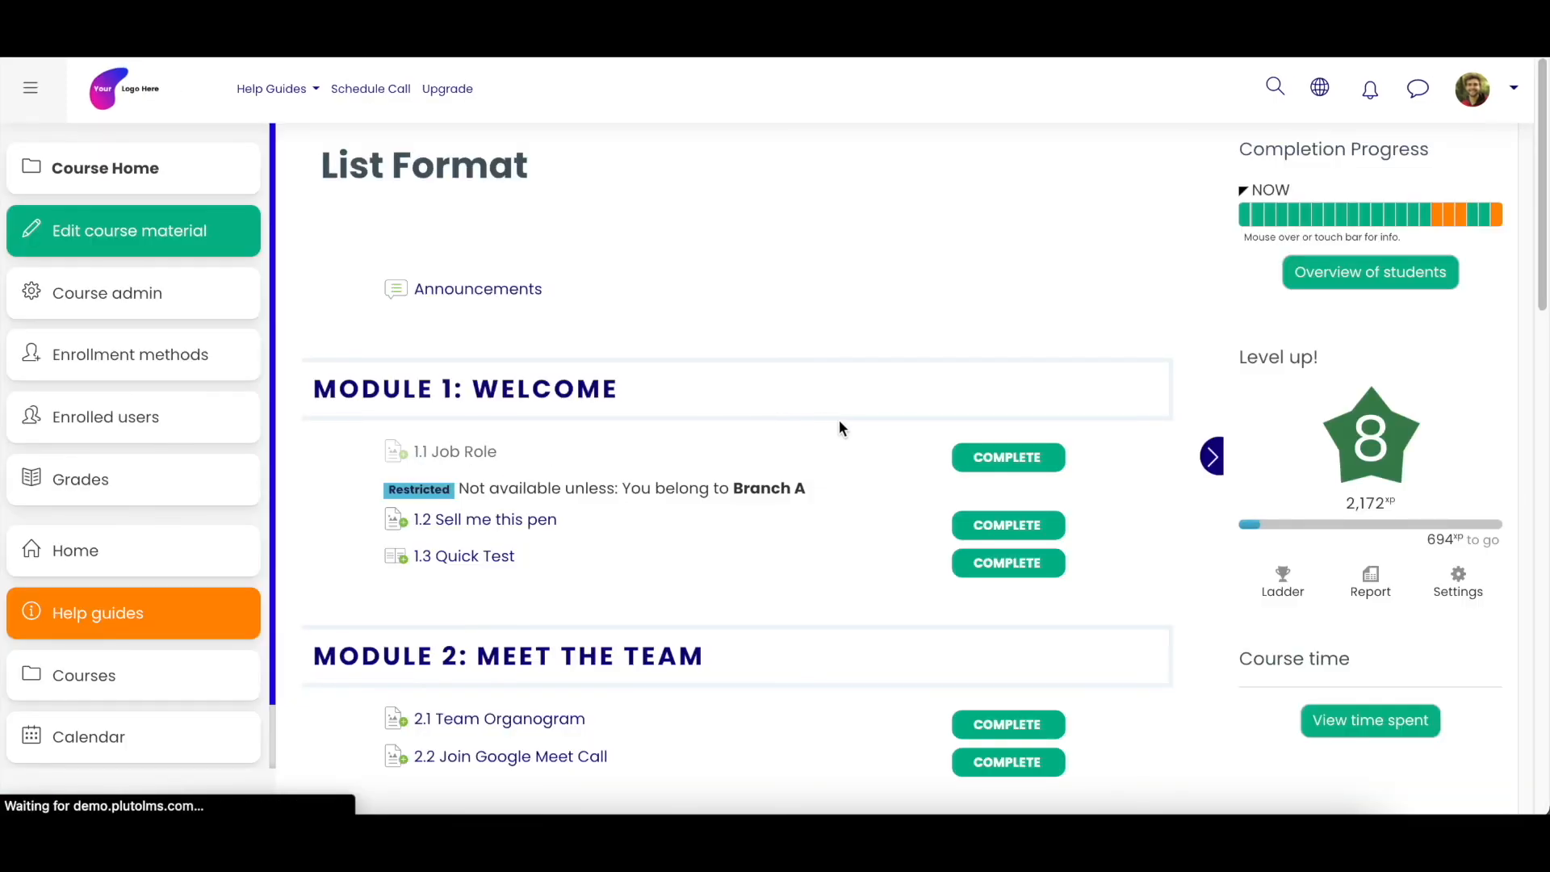
scroll(816, 477, down, 8)
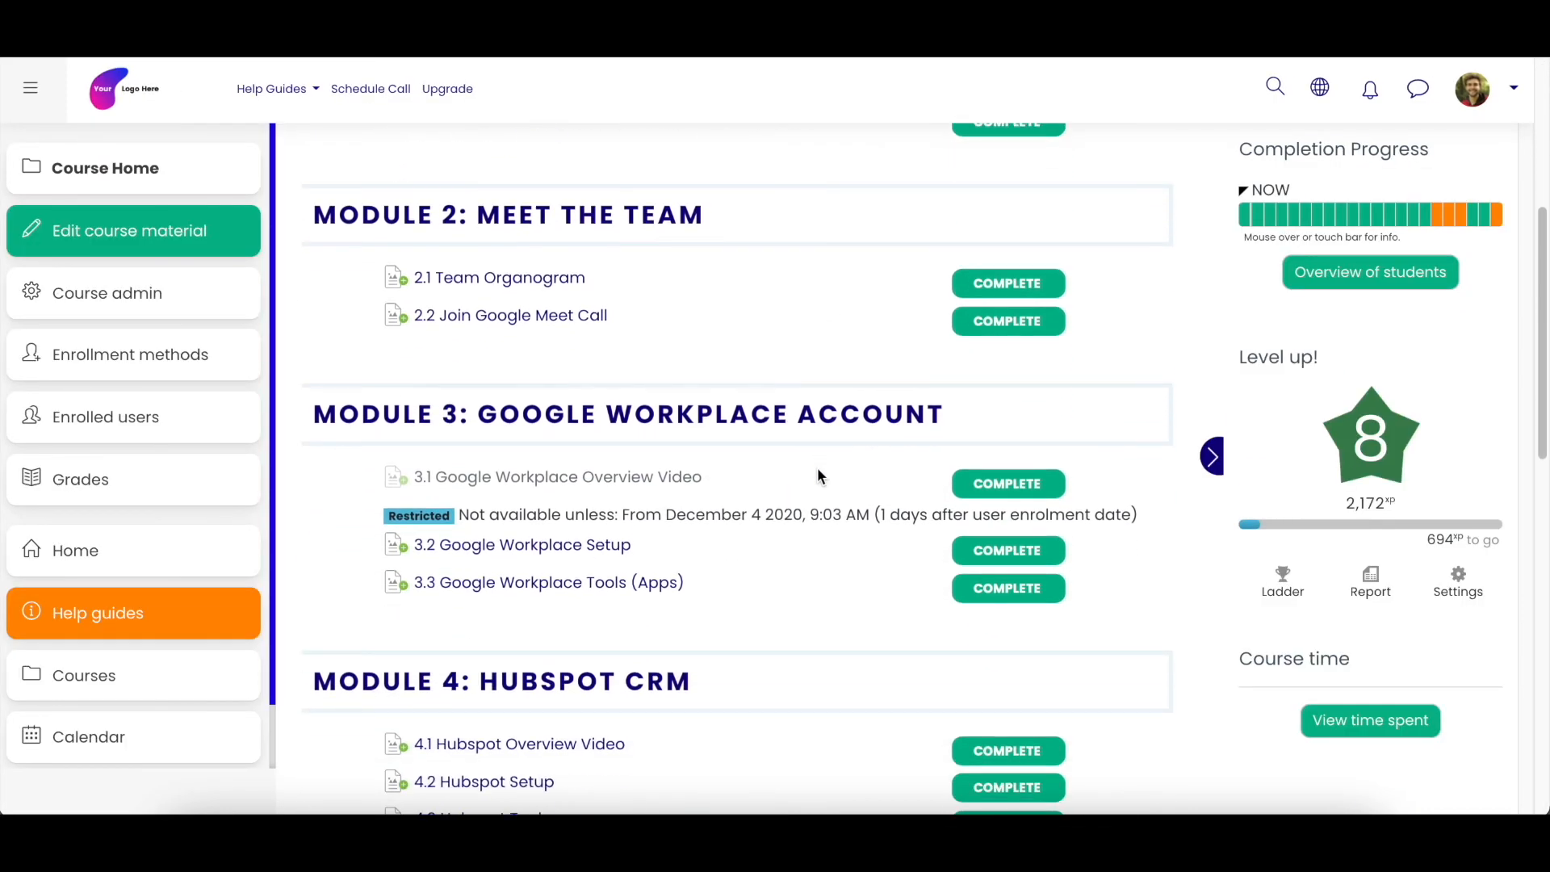
scroll(817, 477, down, 7)
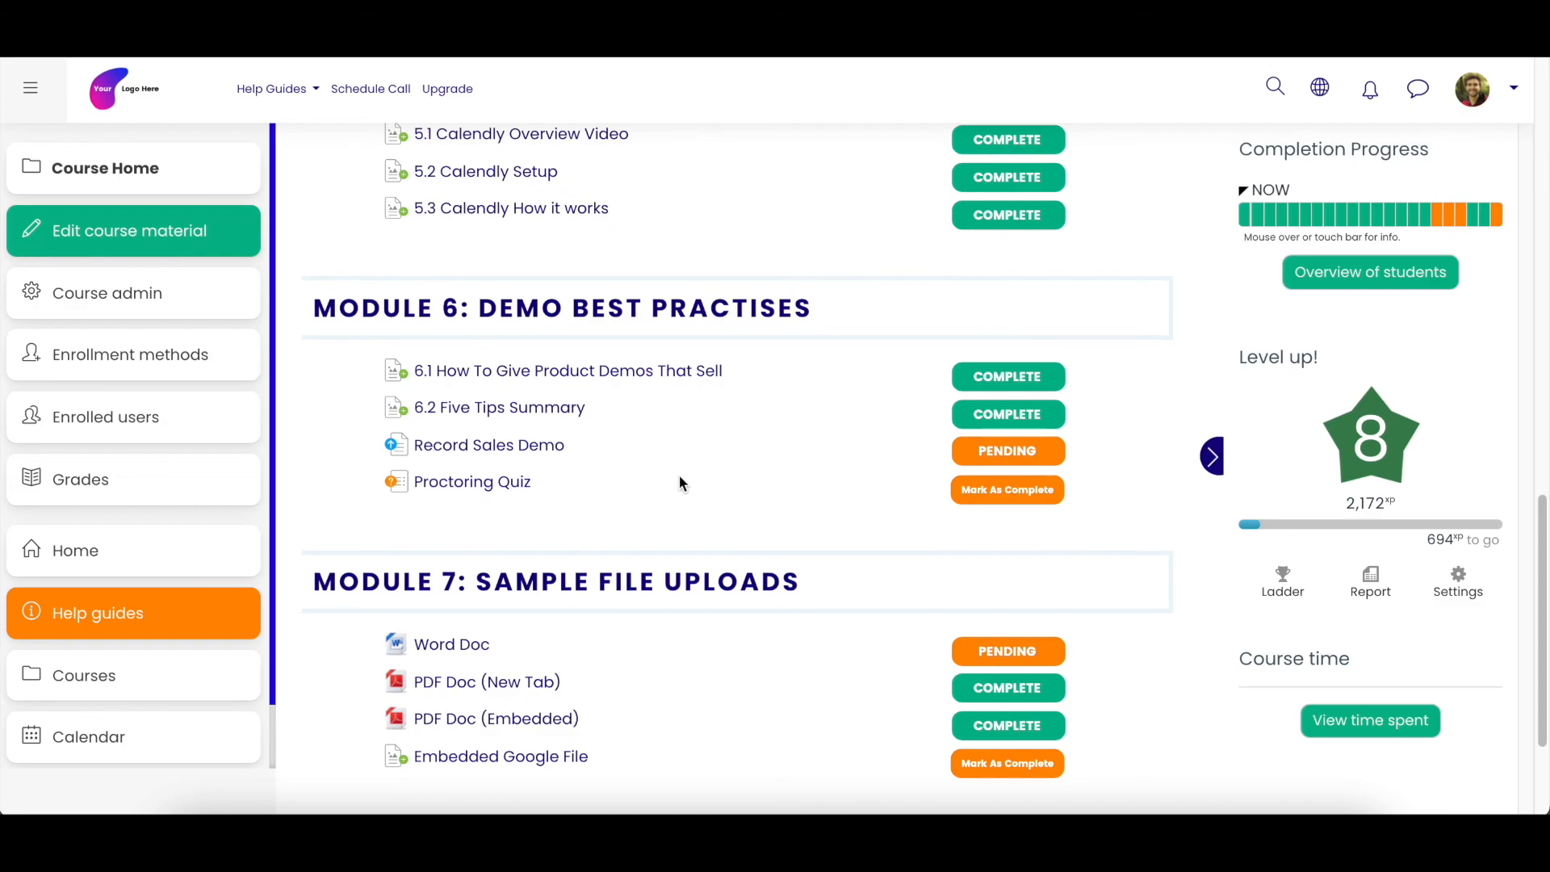
click(509, 483)
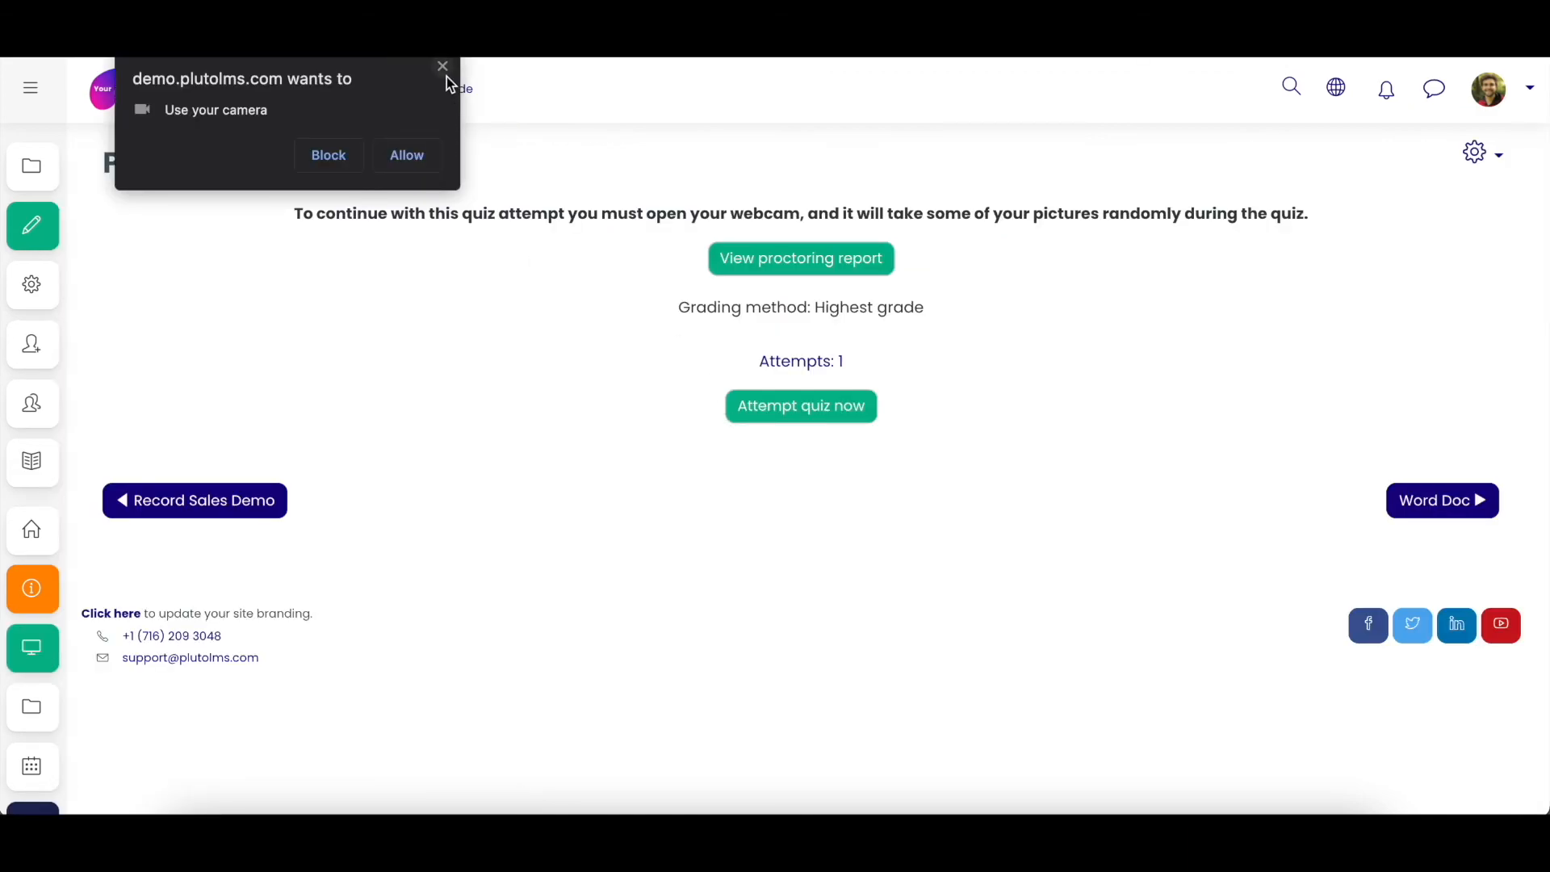
click(442, 70)
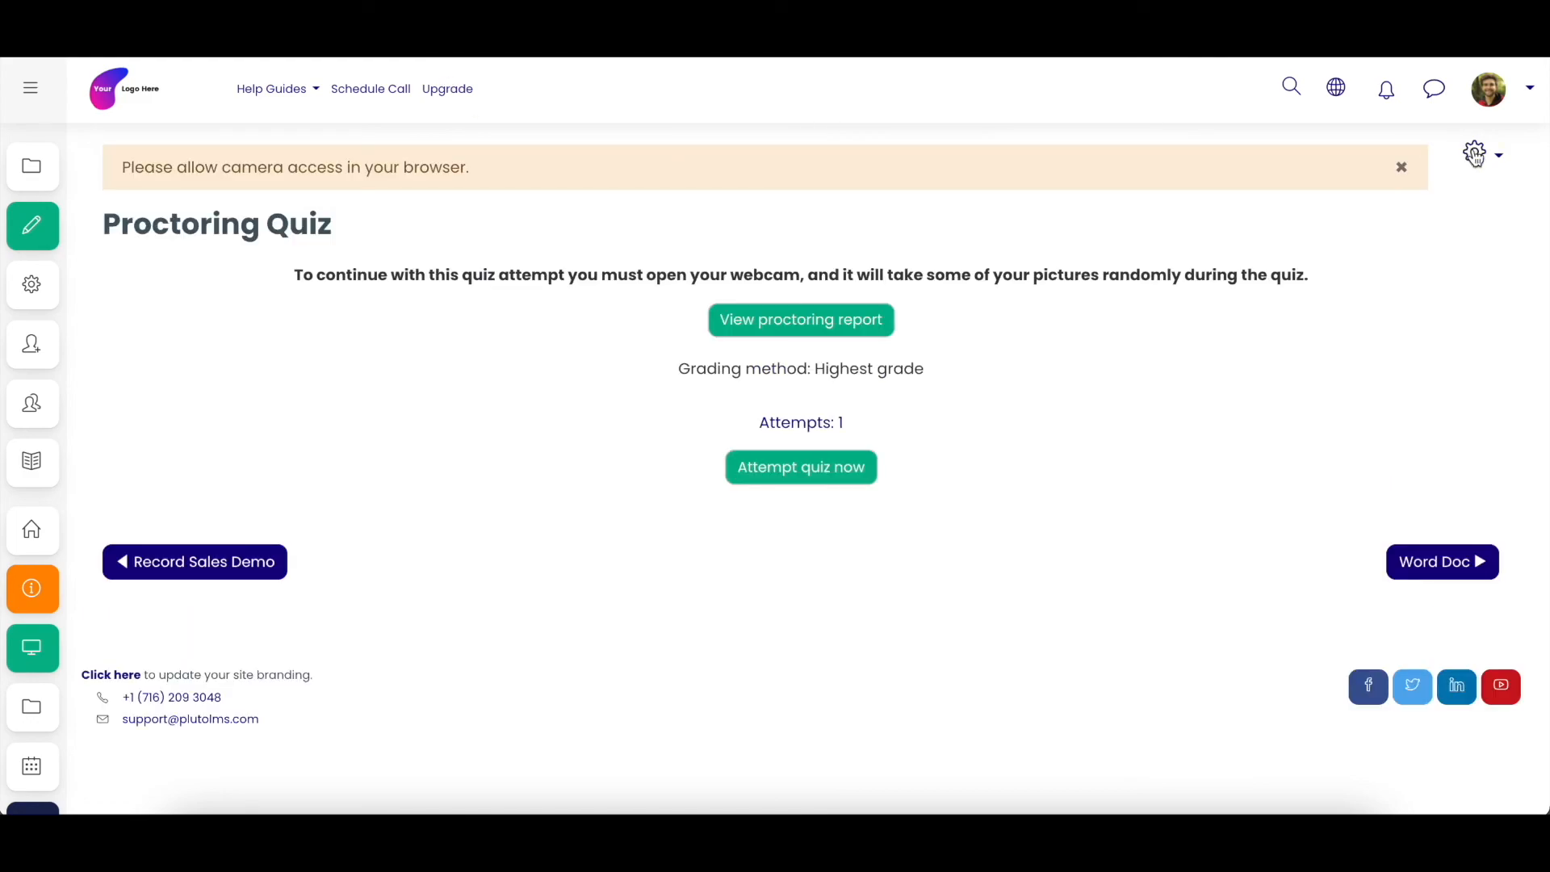
- Open the Proctoring Quiz's results and examine the report options, the grade ranges chart and its chart data
click(1474, 154)
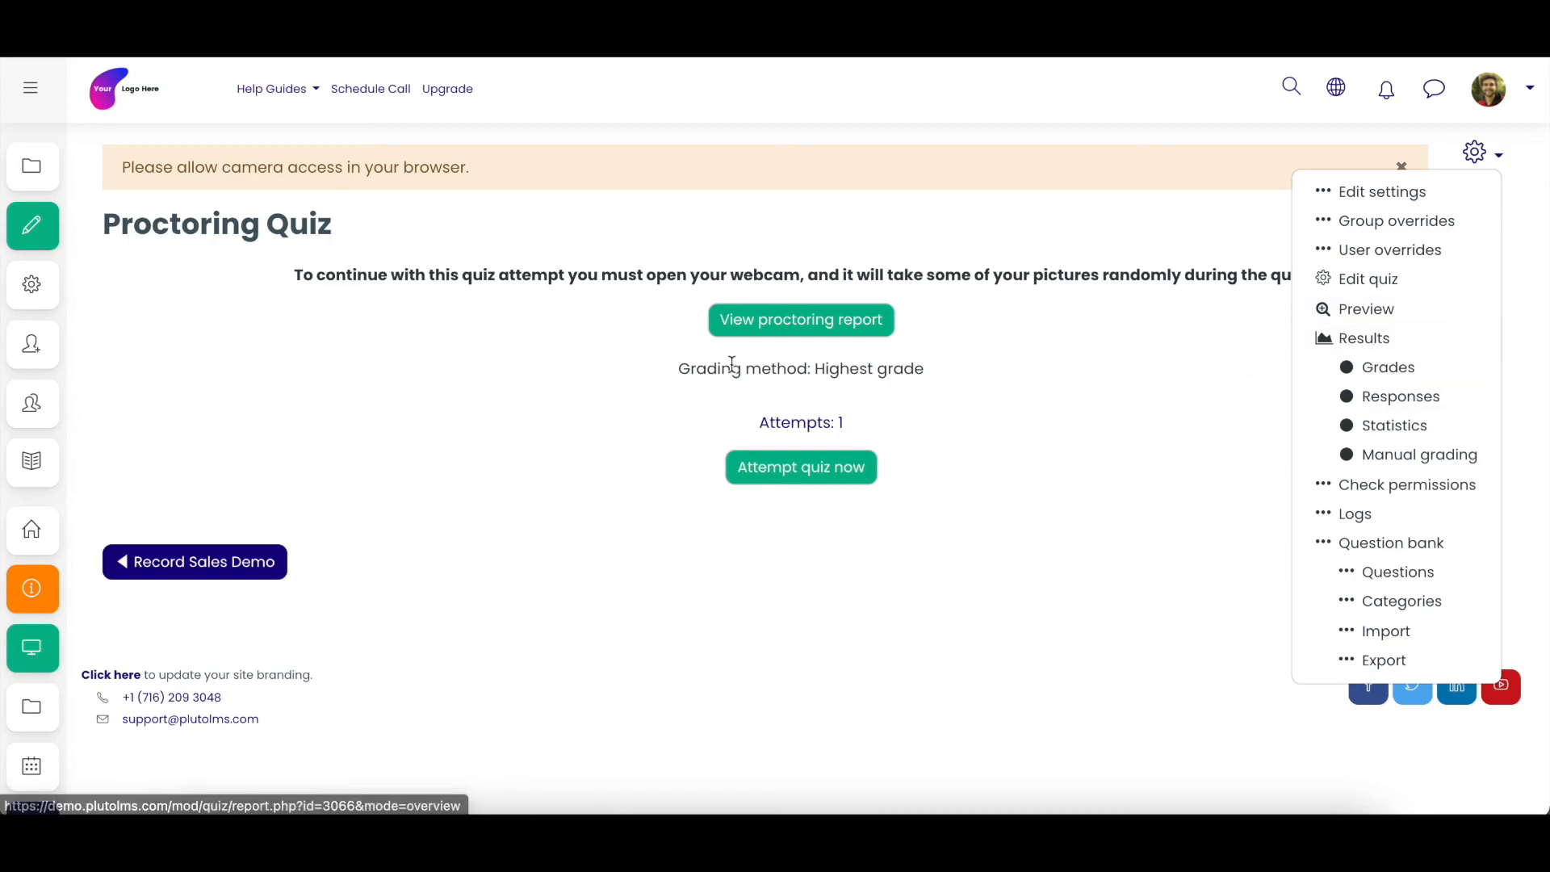
click(1356, 344)
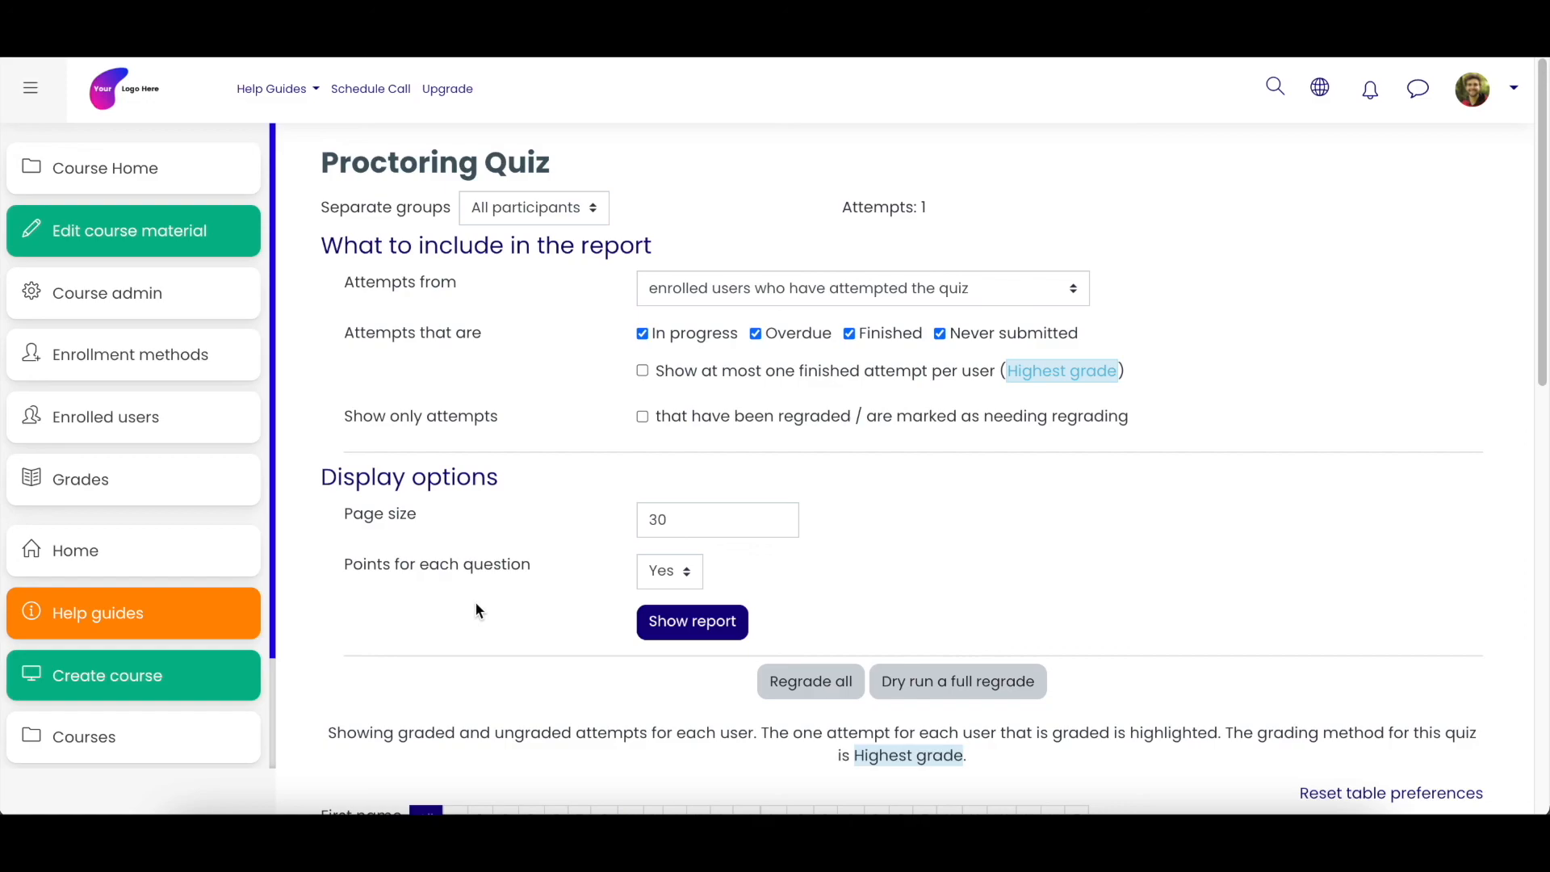
scroll(614, 467, down, 7)
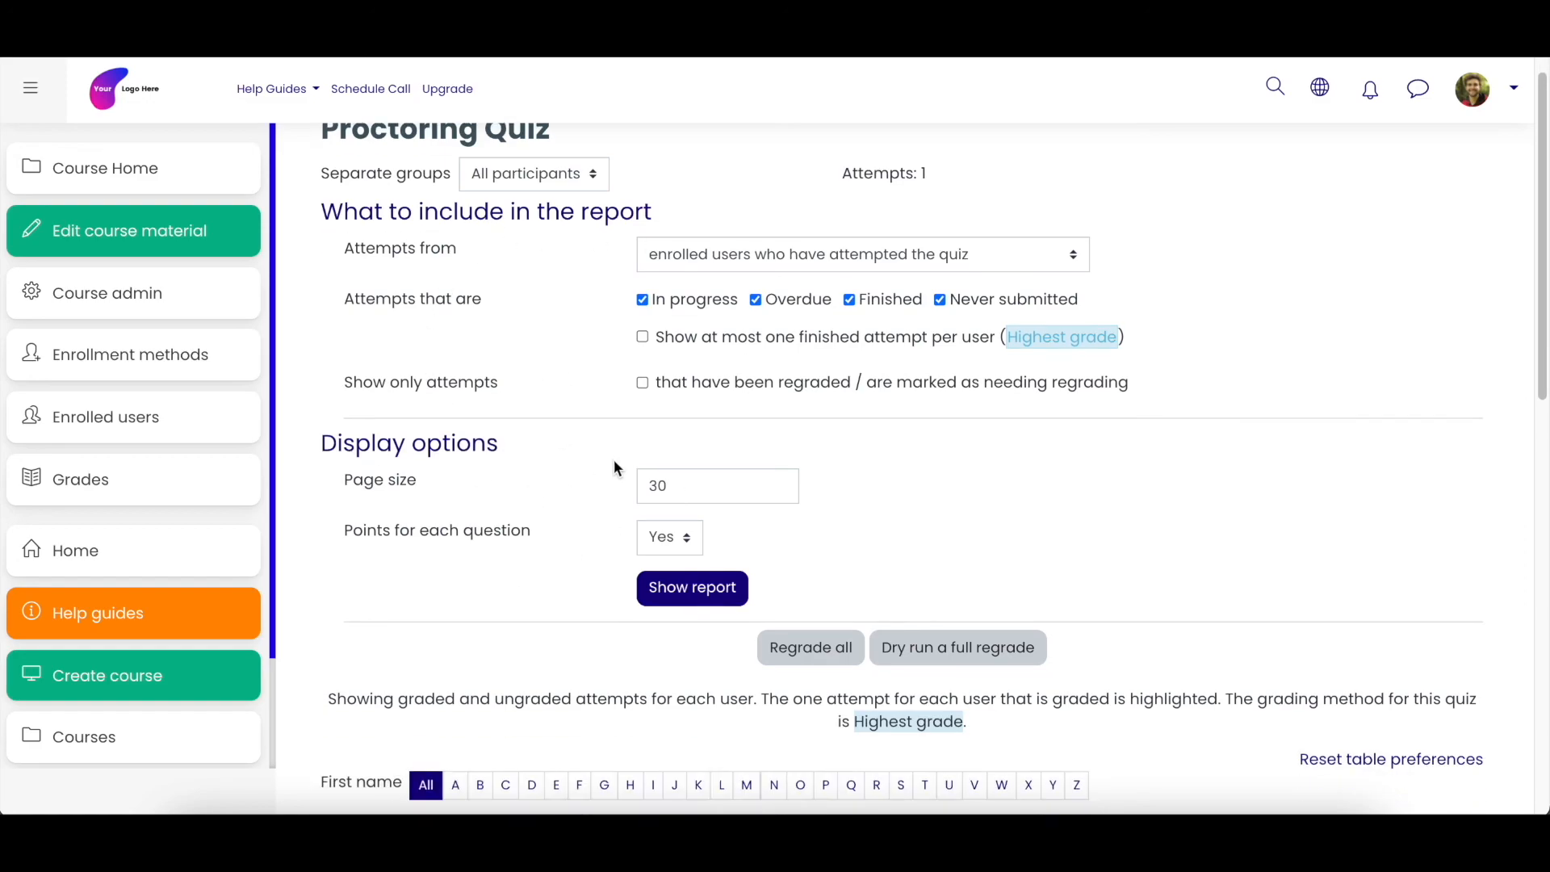
scroll(613, 467, down, 4)
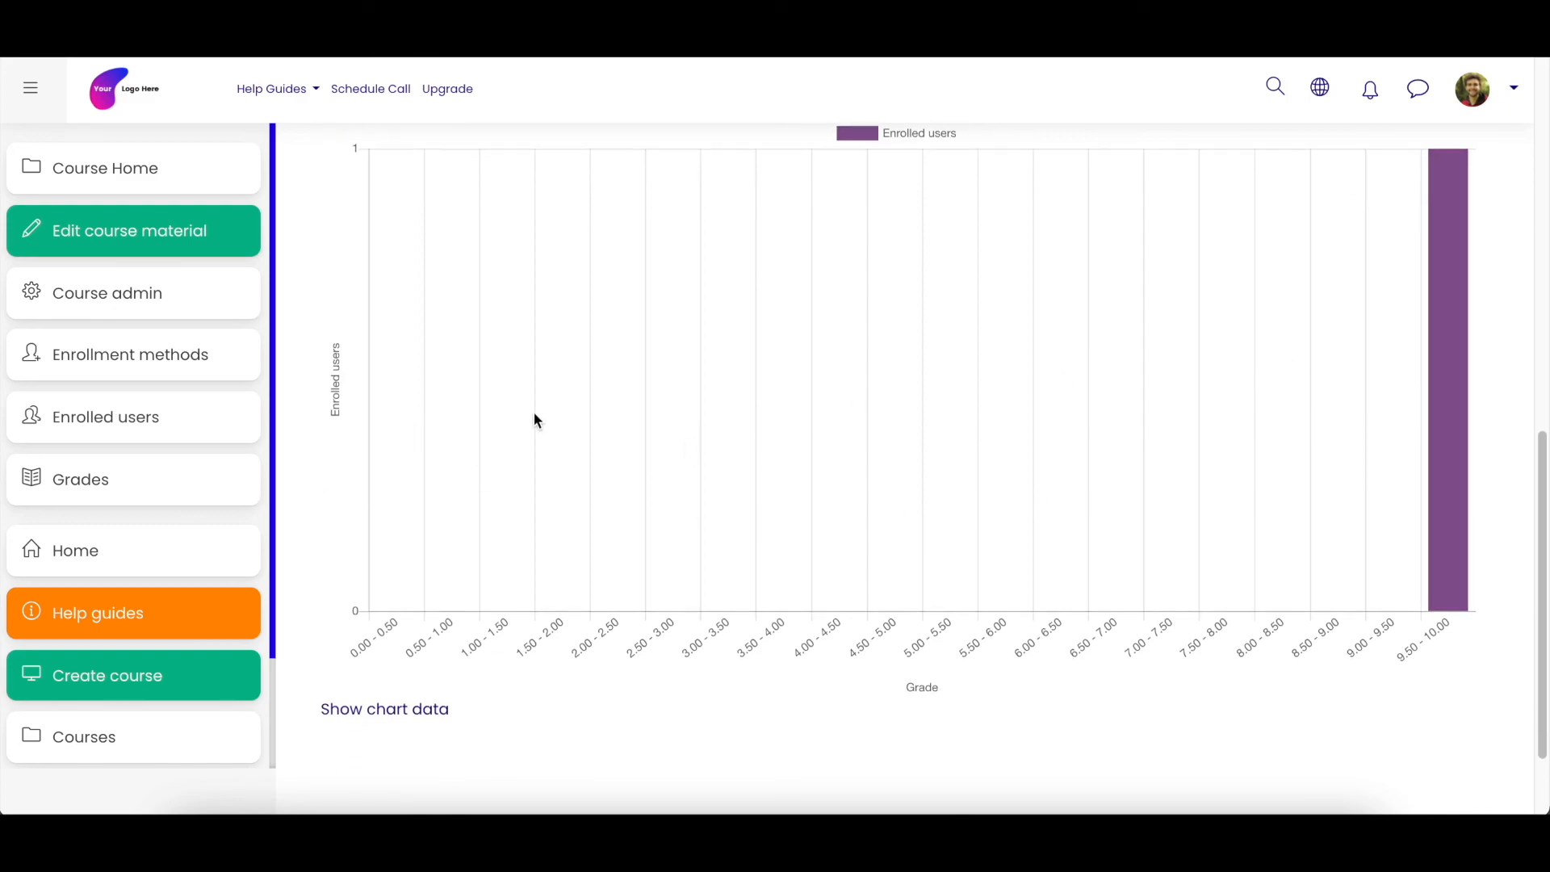
click(421, 721)
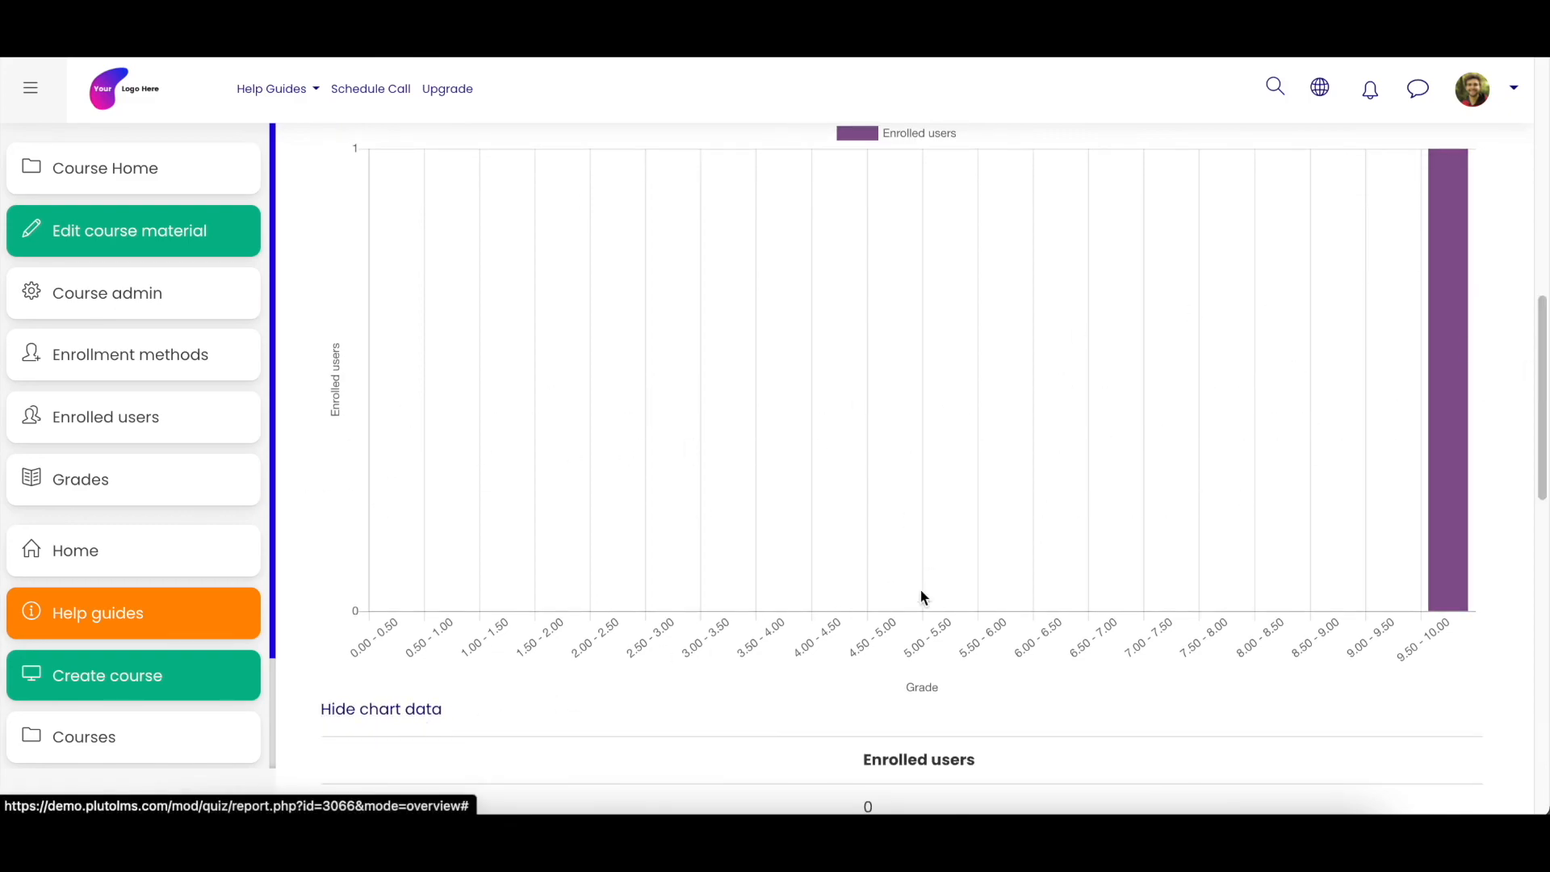
scroll(975, 573, down, 2)
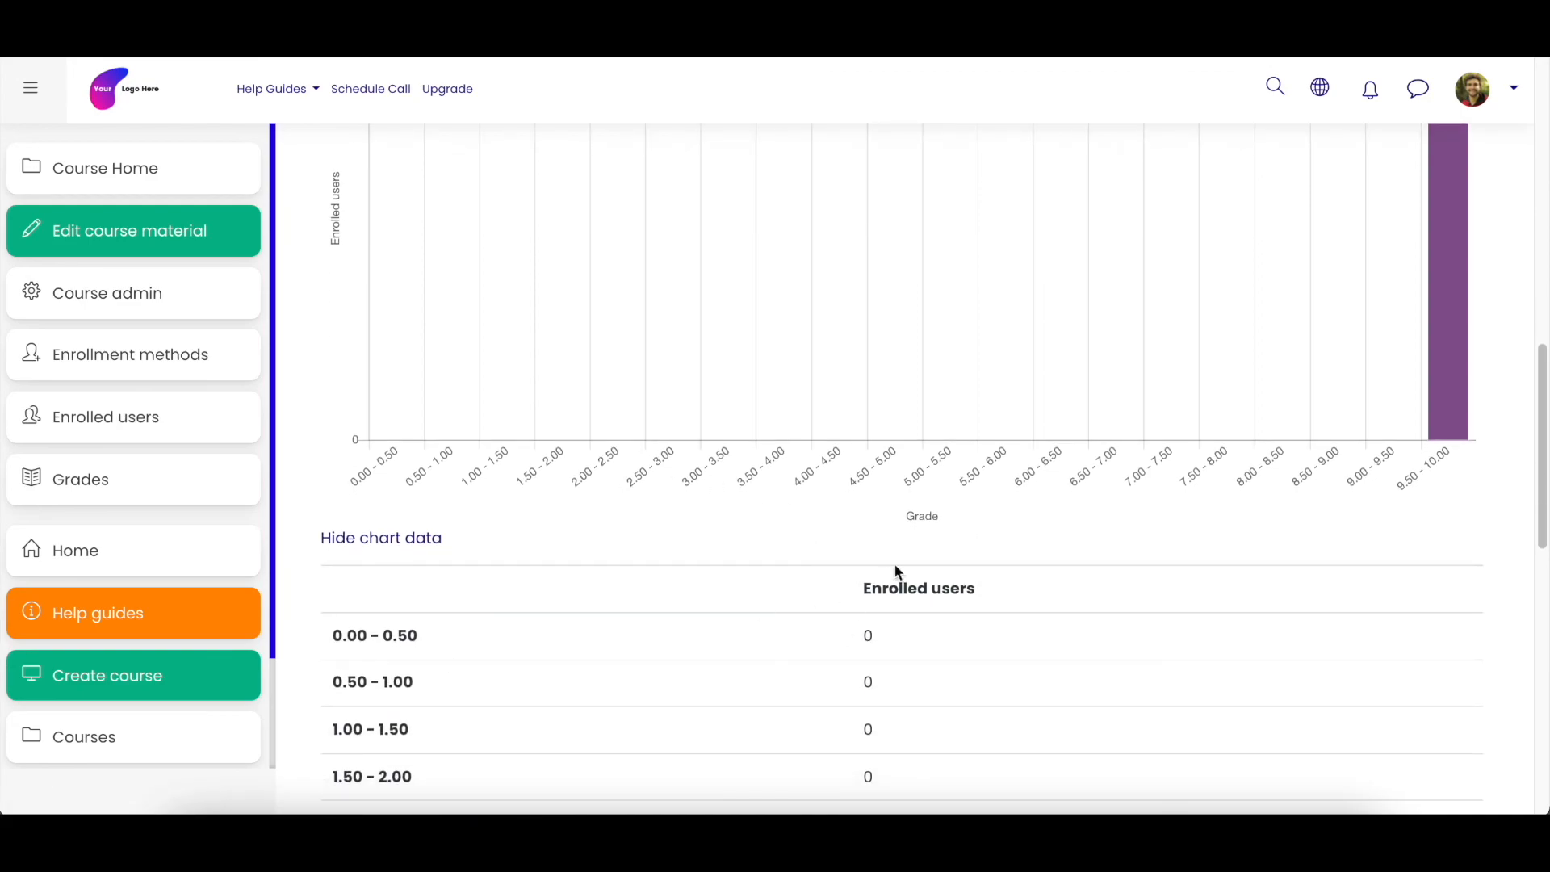
scroll(1042, 578, up, 4)
scroll(1043, 571, up, 4)
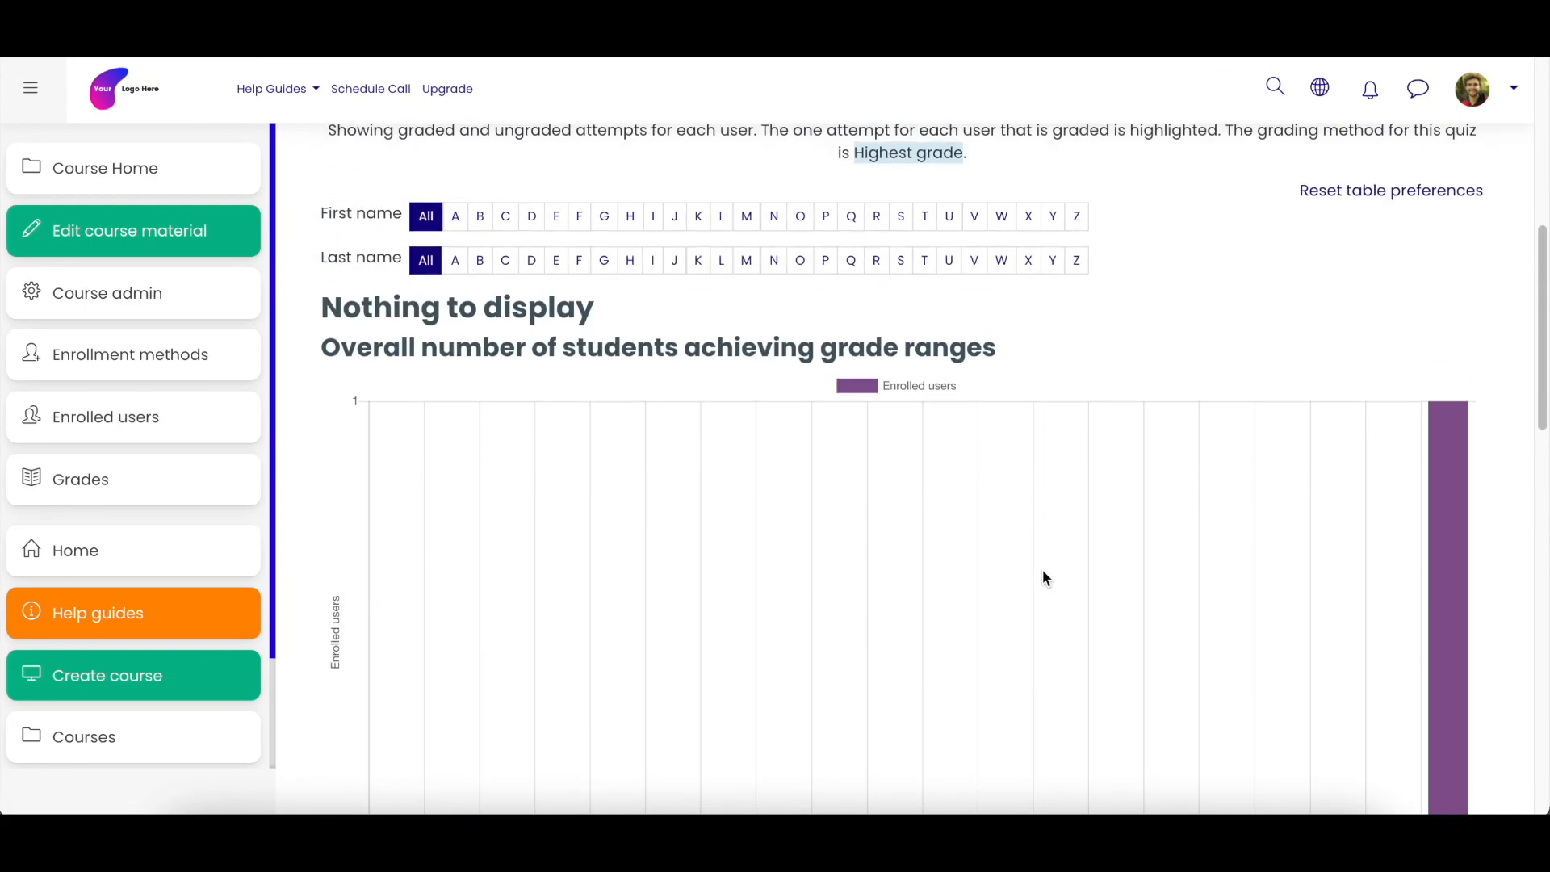
scroll(1180, 574, up, 4)
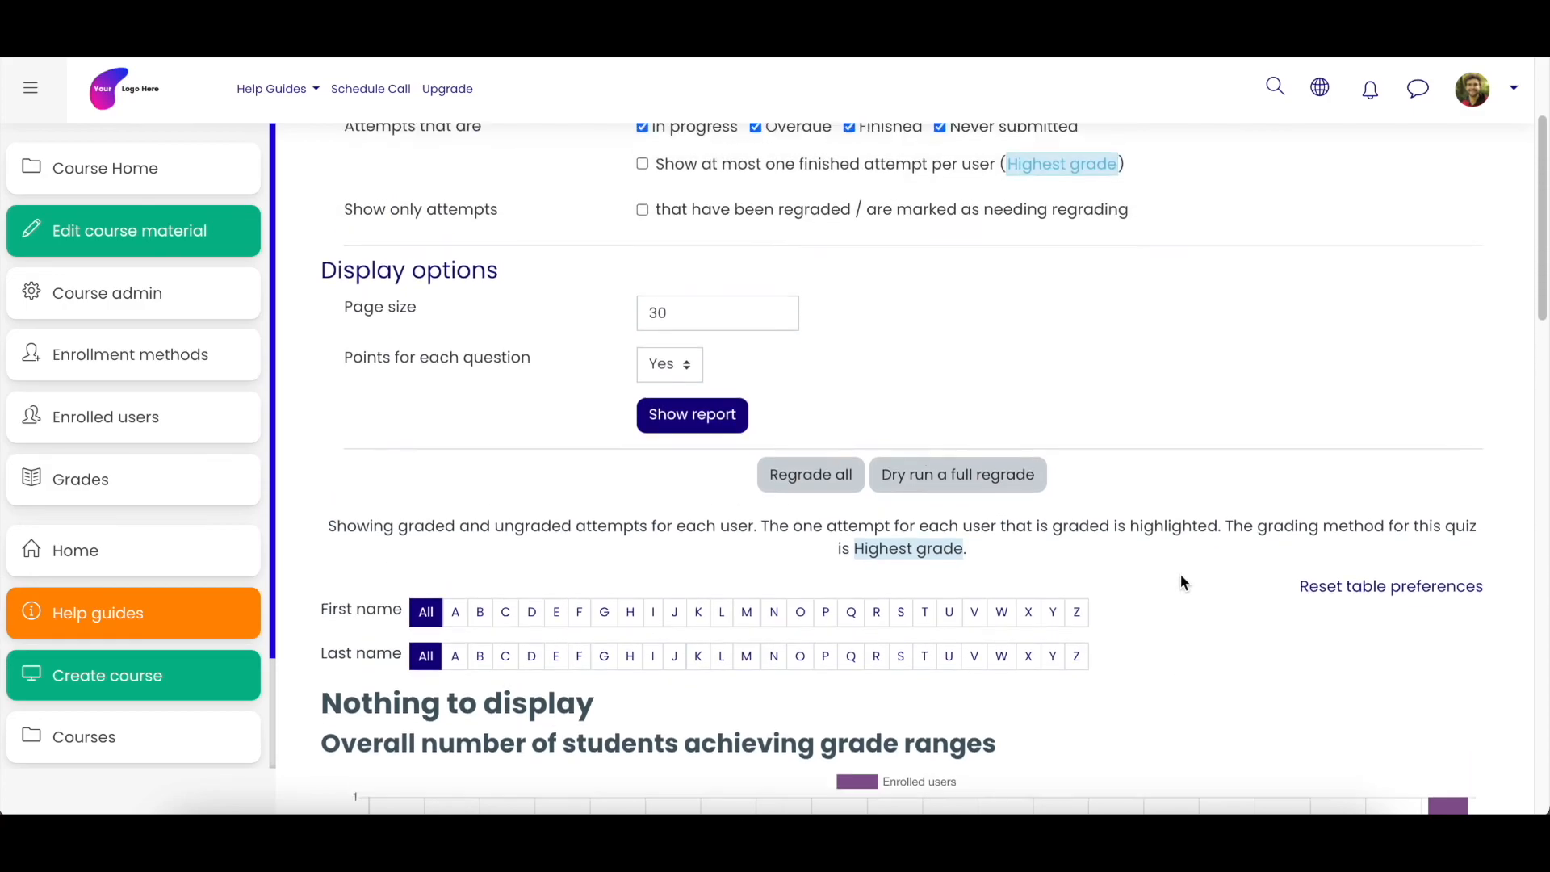